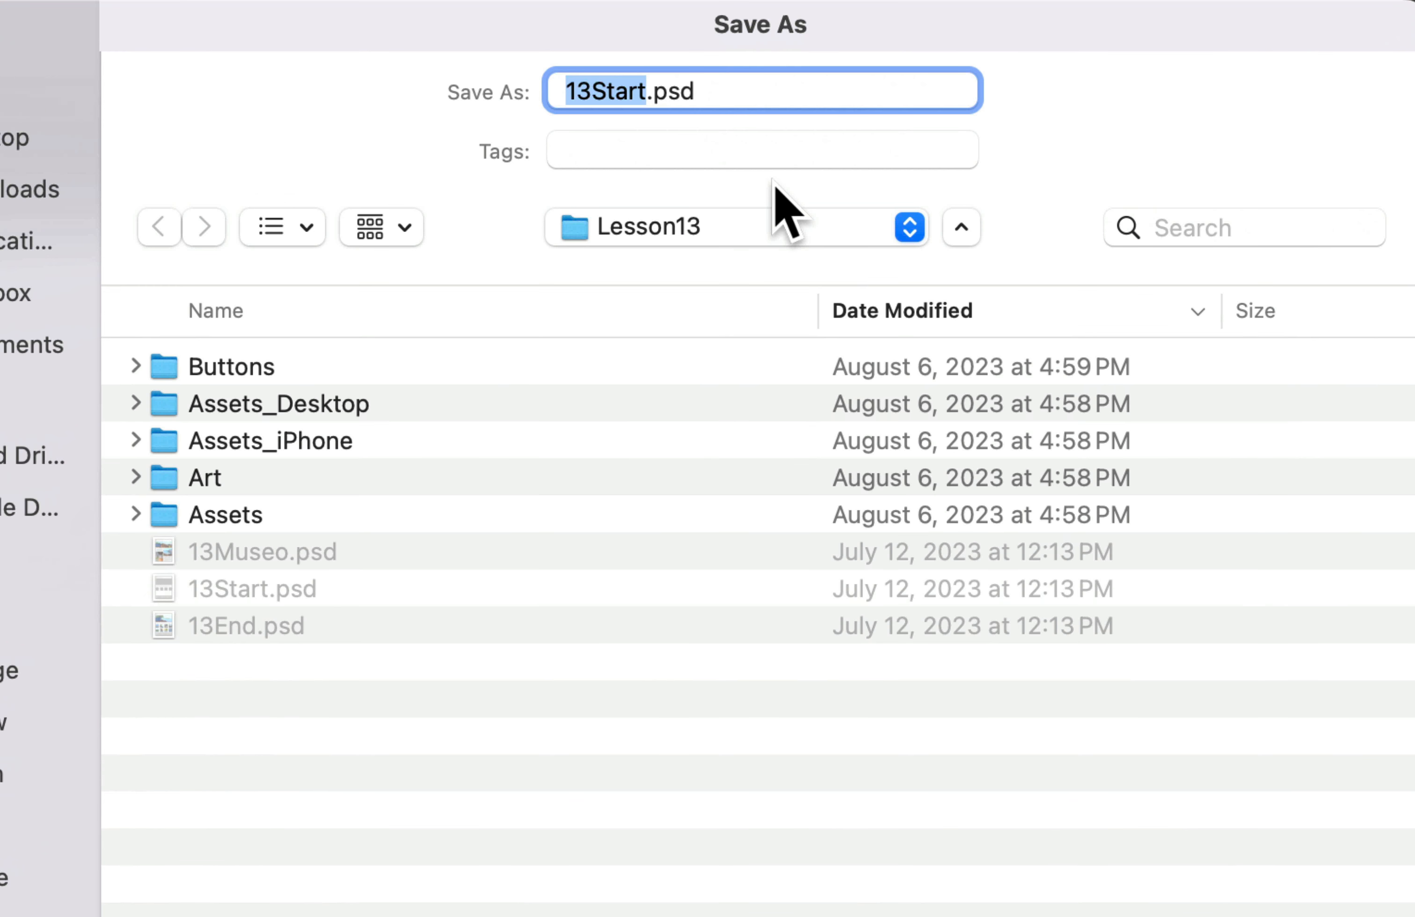
Step: Save the document in Photoshop format as 13WorkingIvey.psd in the Lesson13 folder
{"action": "key", "text": "Right"}
{"action": "key", "text": "BackSpace"}
{"action": "key", "text": "BackSpace"}
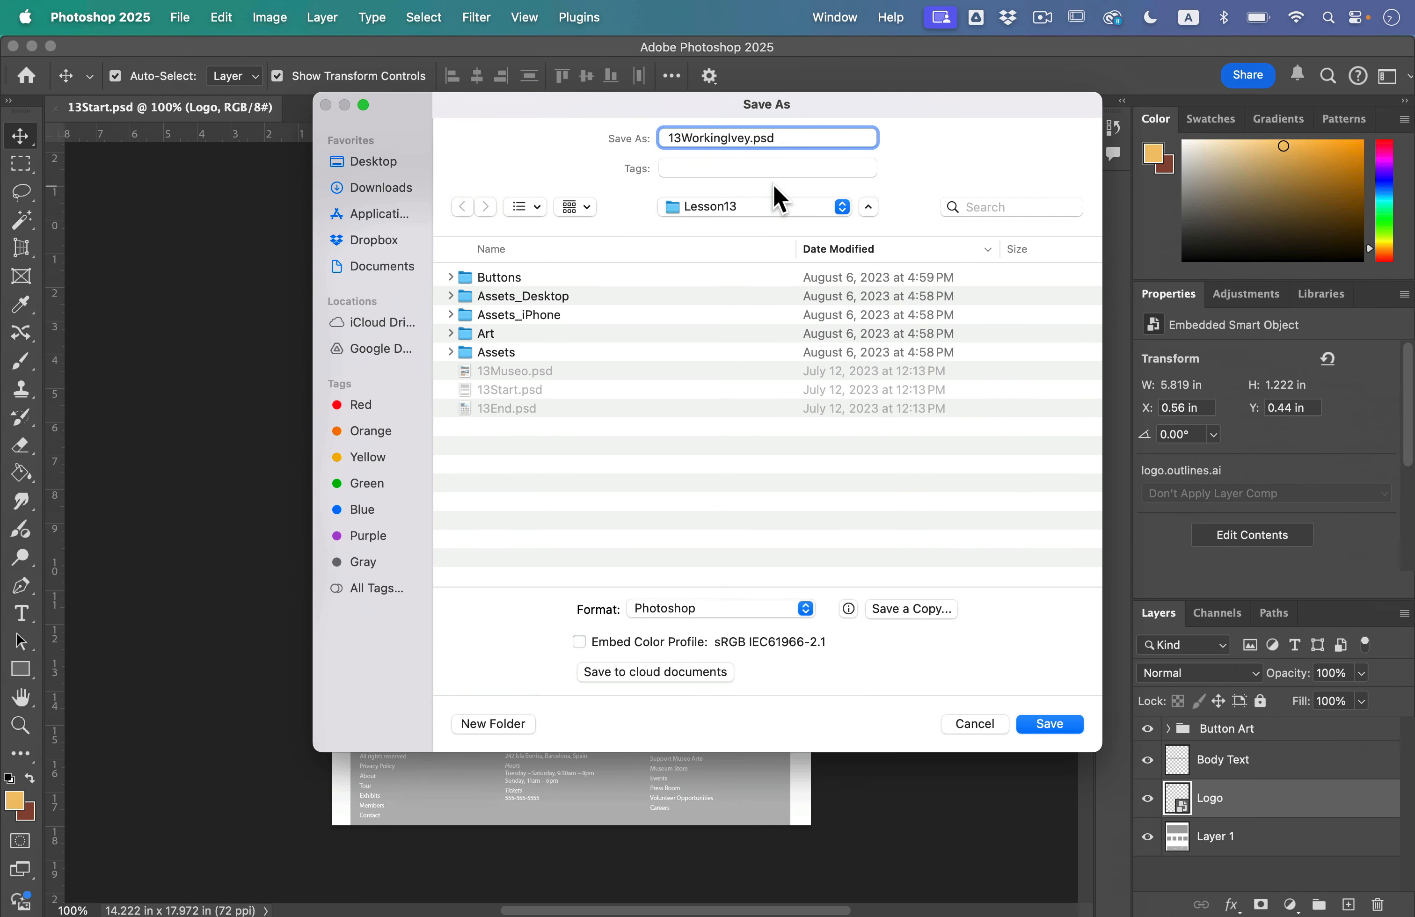
{"action": "left_click", "coordinate": [1050, 724]}
{"action": "key", "text": "Return"}
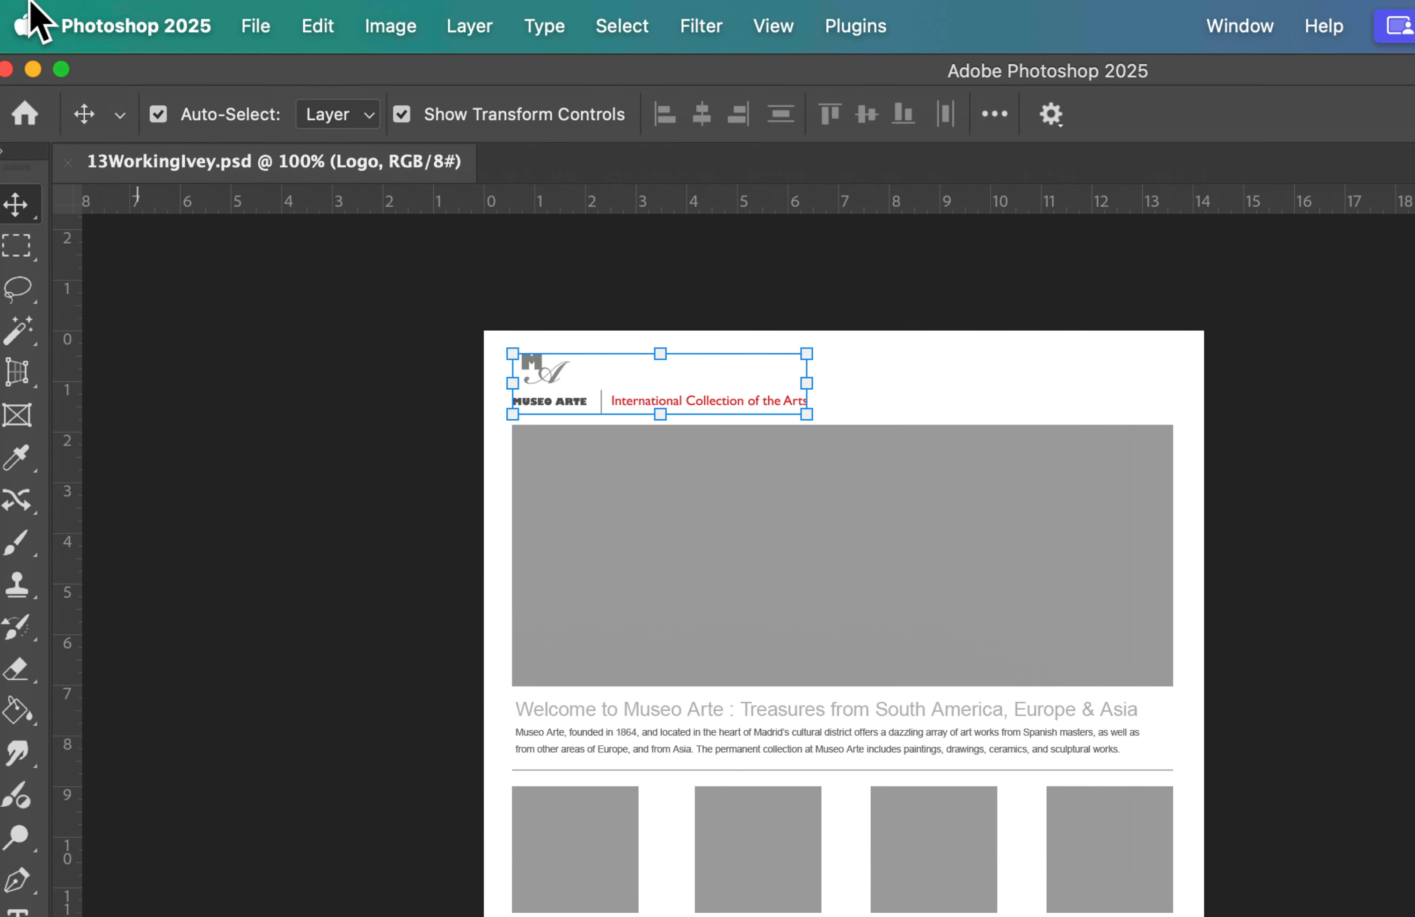
Step: Change the ruler units to pixels in the Units & Rulers preferences
{"action": "left_click", "coordinate": [108, 34]}
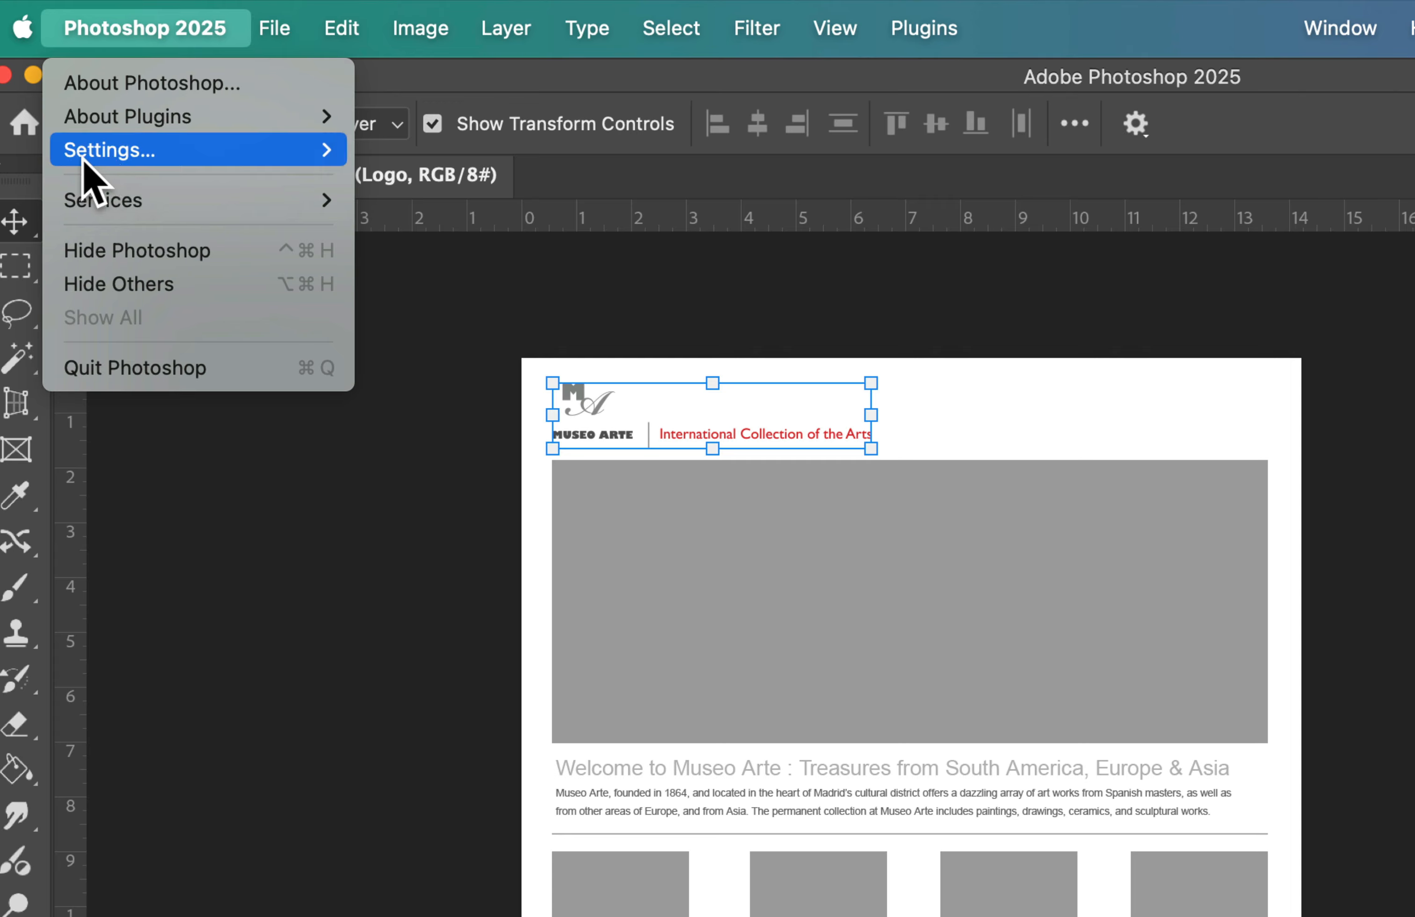
{"action": "mouse_move", "coordinate": [109, 156]}
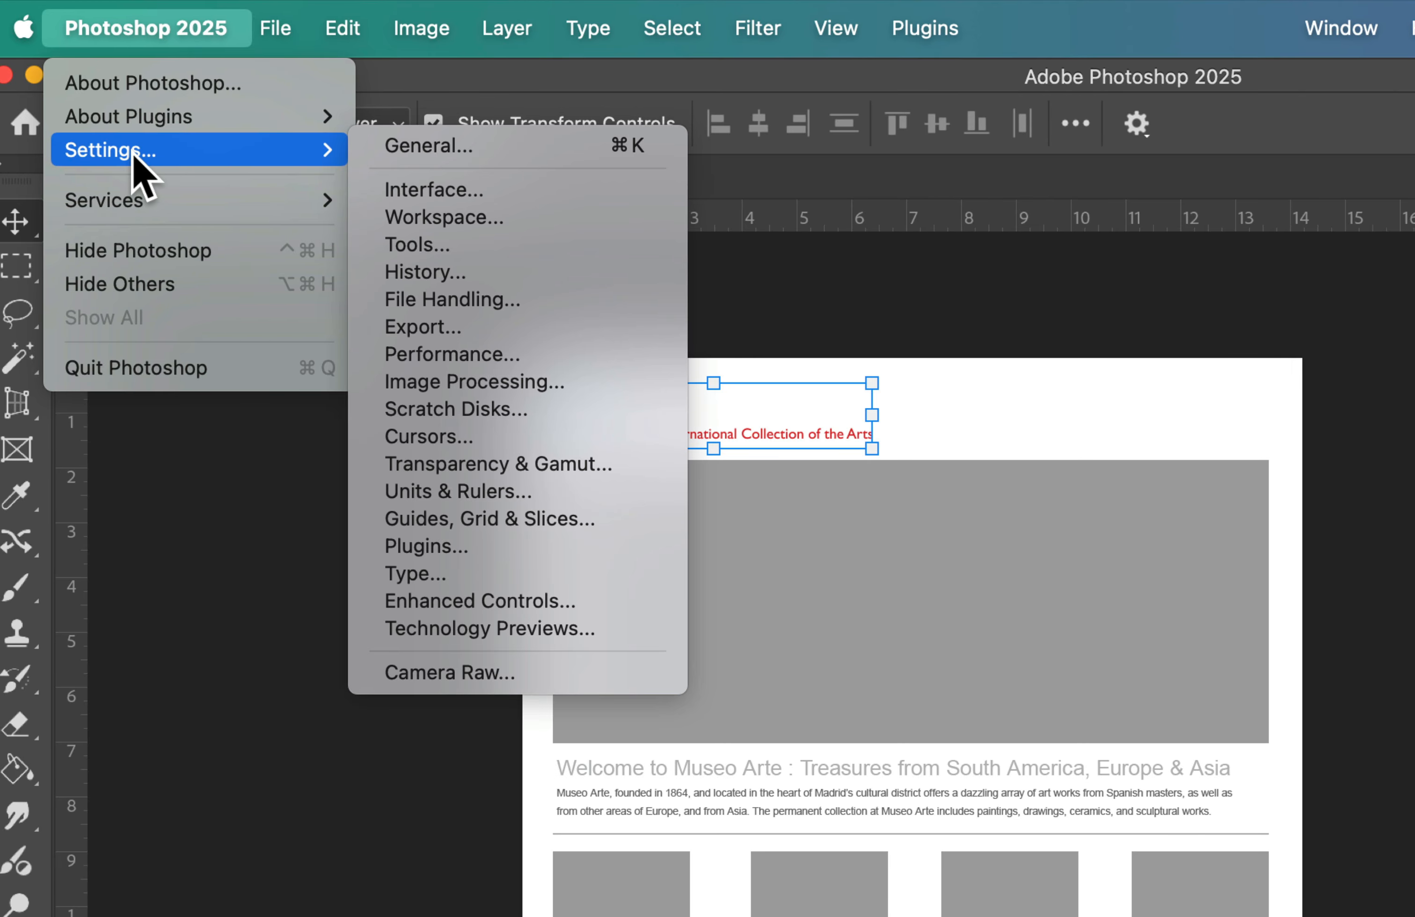
{"action": "mouse_move", "coordinate": [341, 26]}
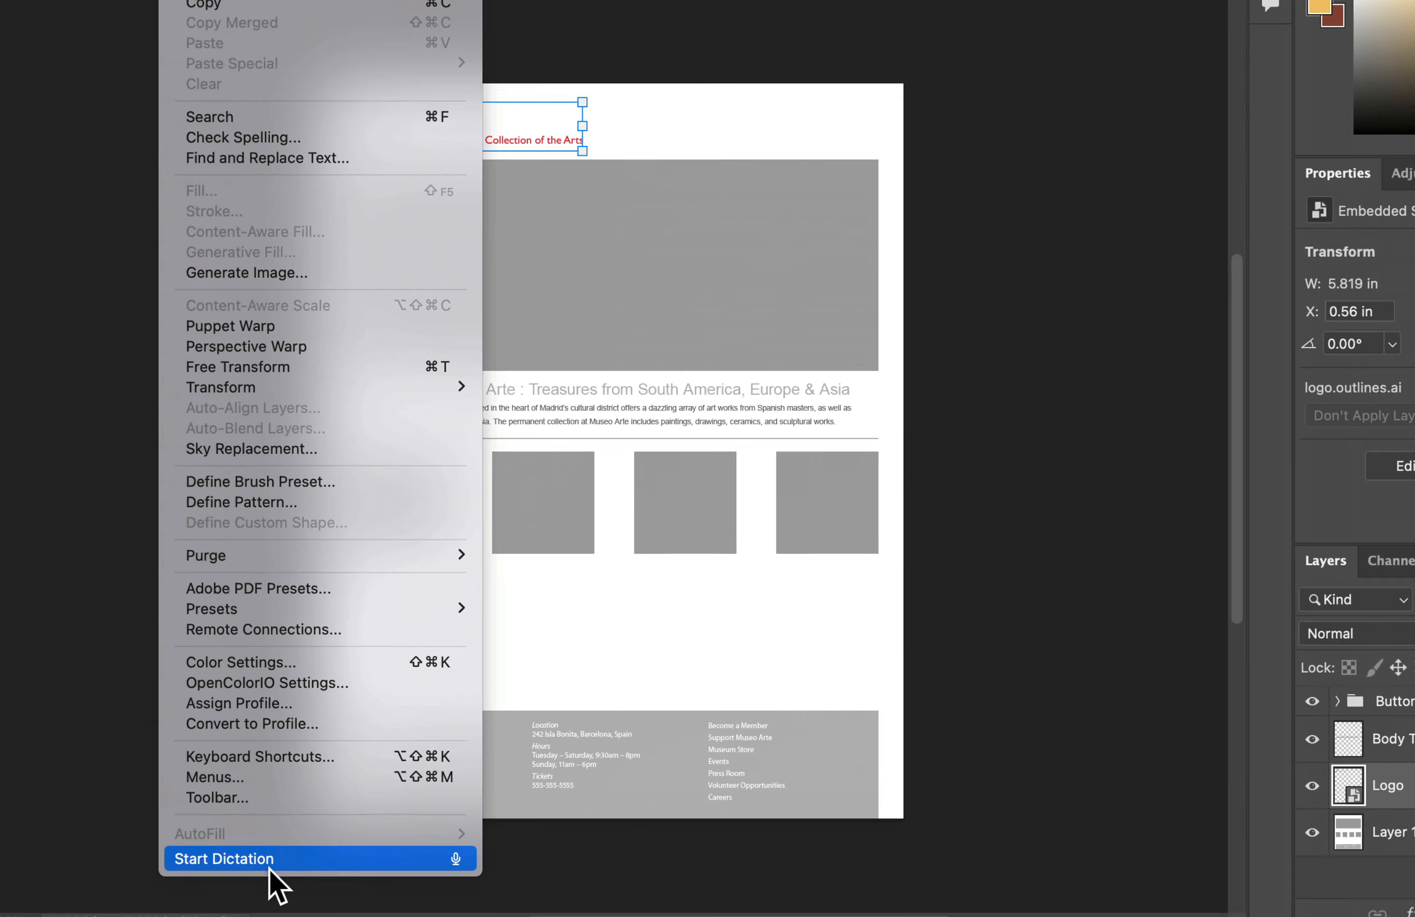
{"action": "mouse_move", "coordinate": [89, 11]}
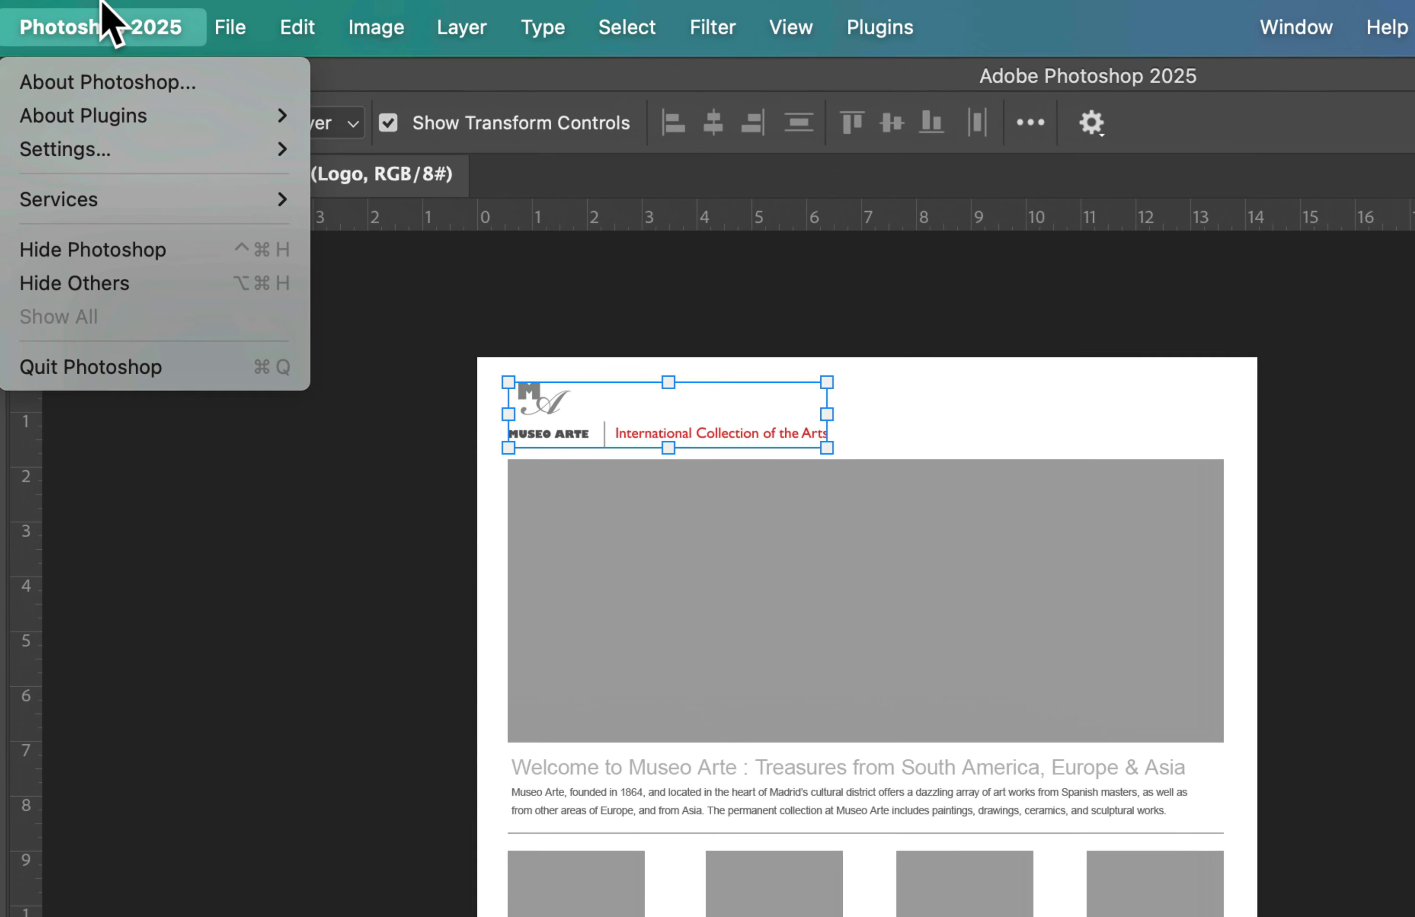
{"action": "mouse_move", "coordinate": [110, 152]}
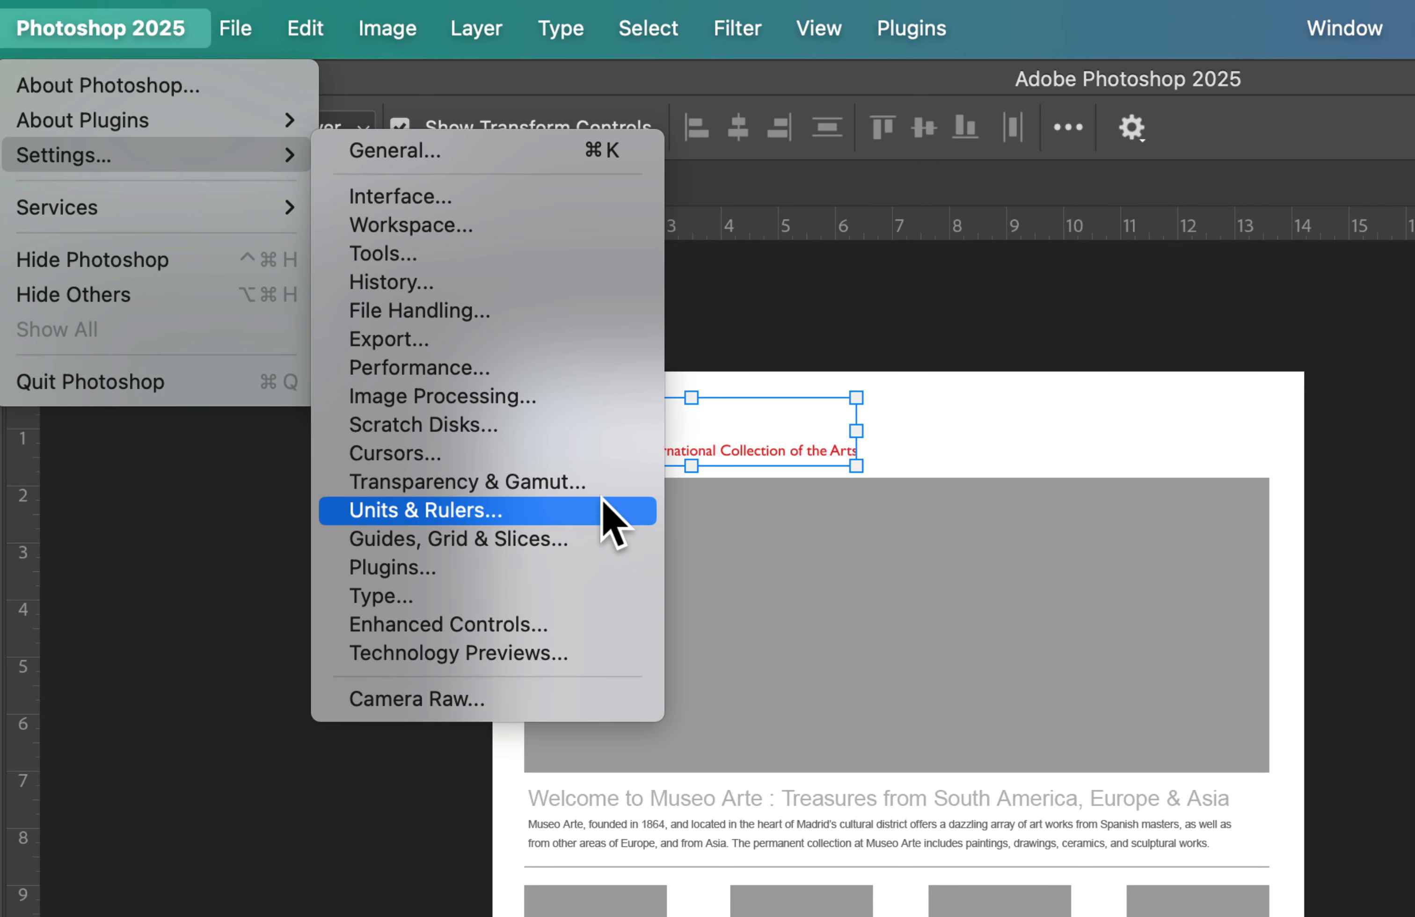
{"action": "left_click", "coordinate": [564, 513]}
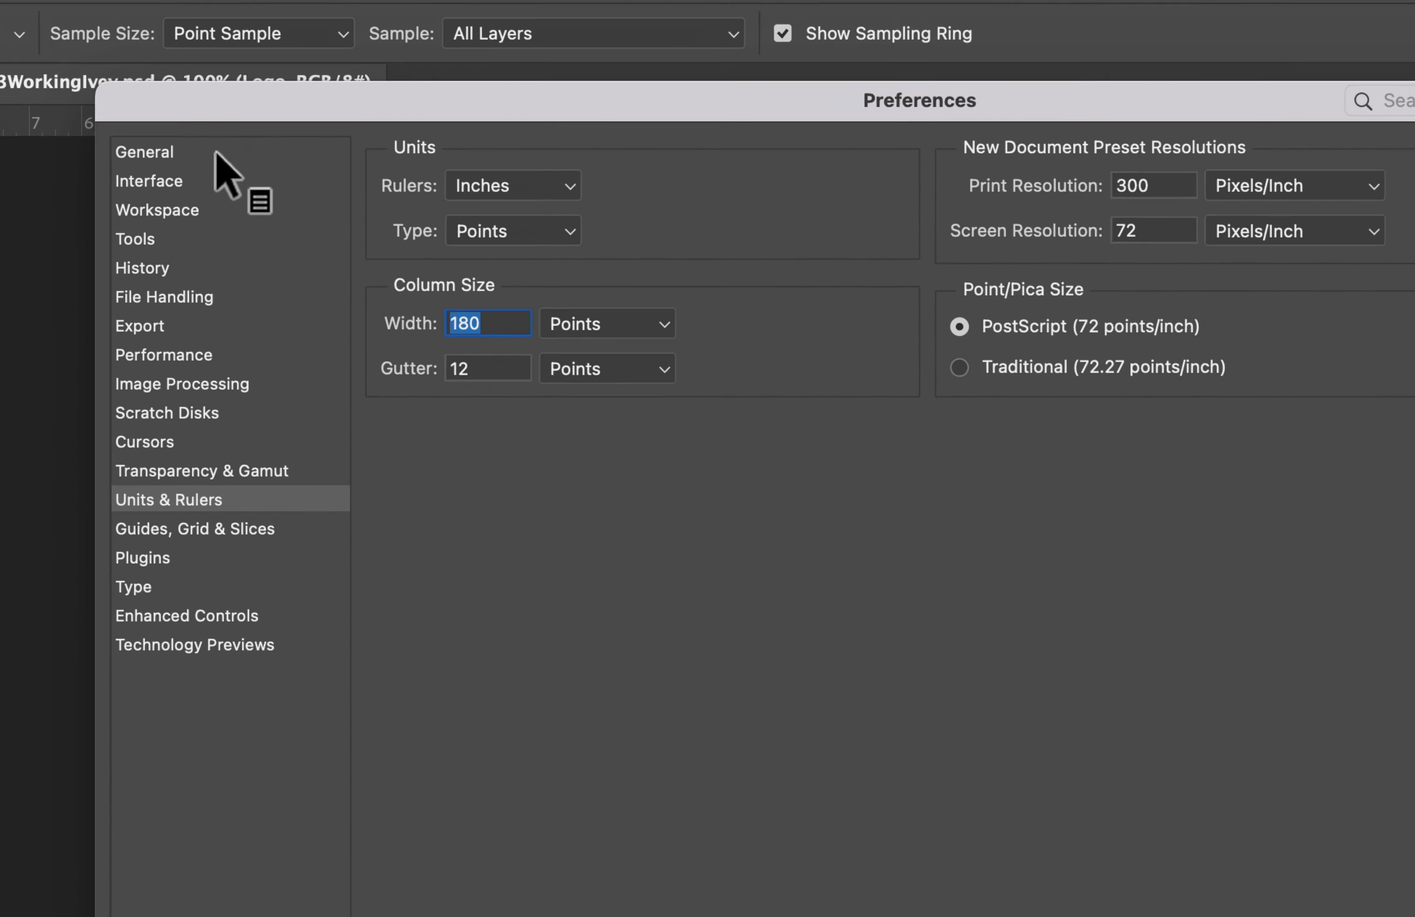
{"action": "left_click", "coordinate": [527, 185]}
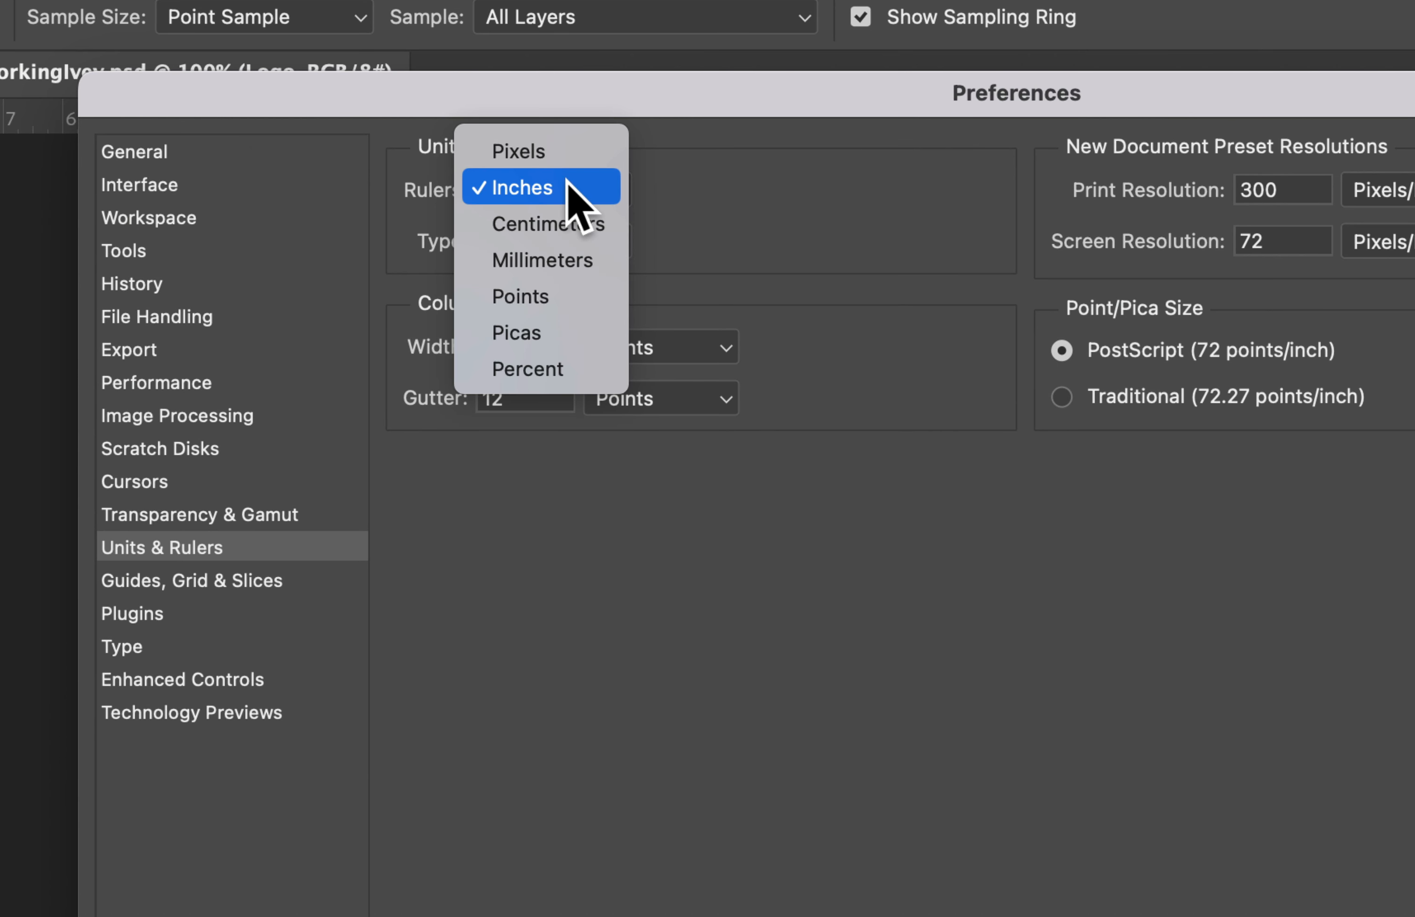
{"action": "left_click", "coordinate": [585, 156]}
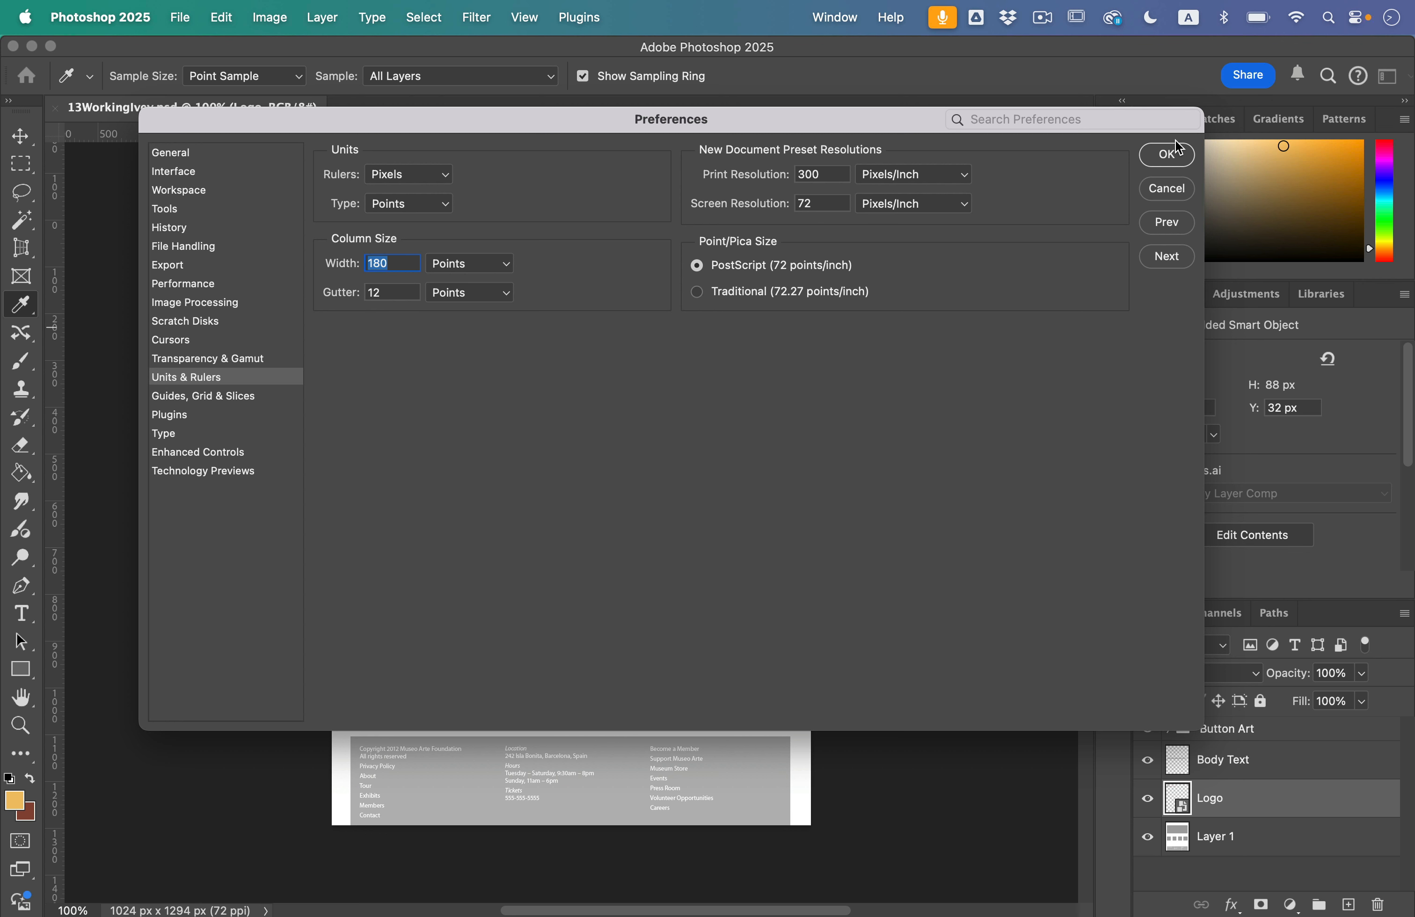
{"action": "left_click", "coordinate": [1168, 156]}
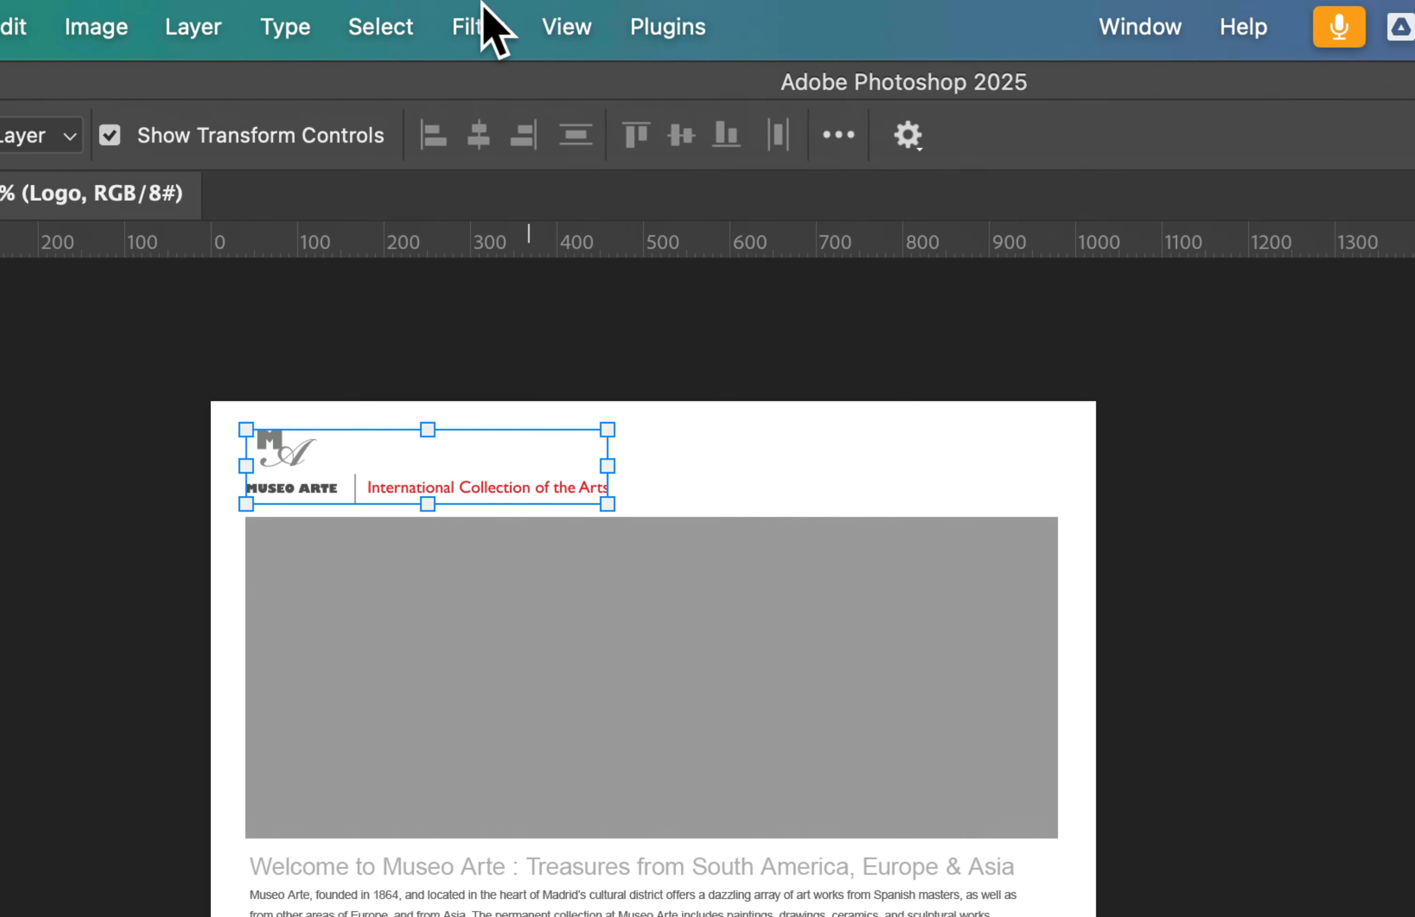
Step: Check whether the rulers are enabled and open the Info panel
{"action": "left_click", "coordinate": [526, 14]}
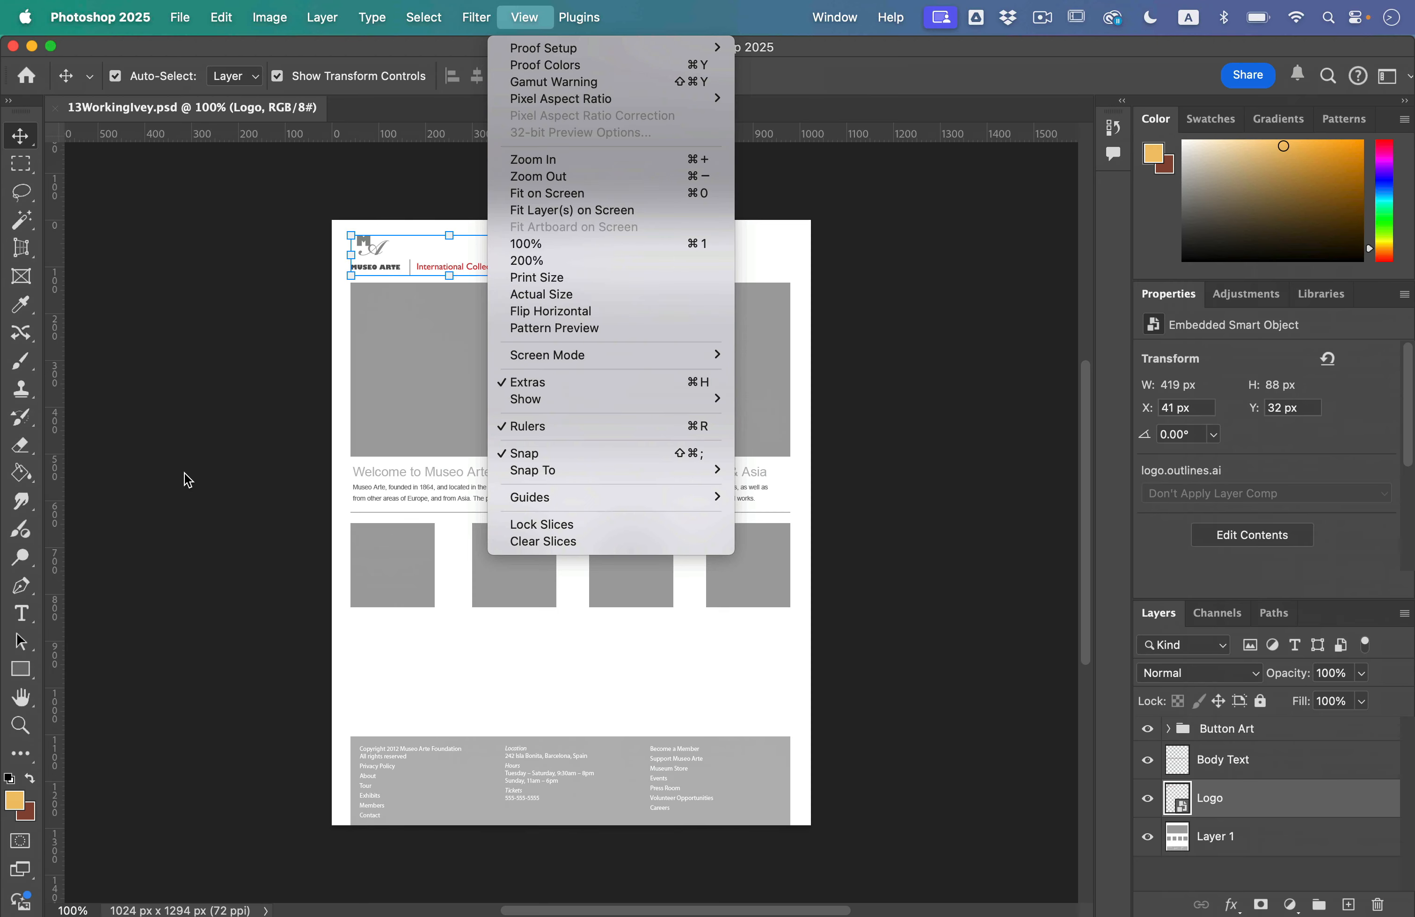
{"action": "left_click", "coordinate": [199, 481]}
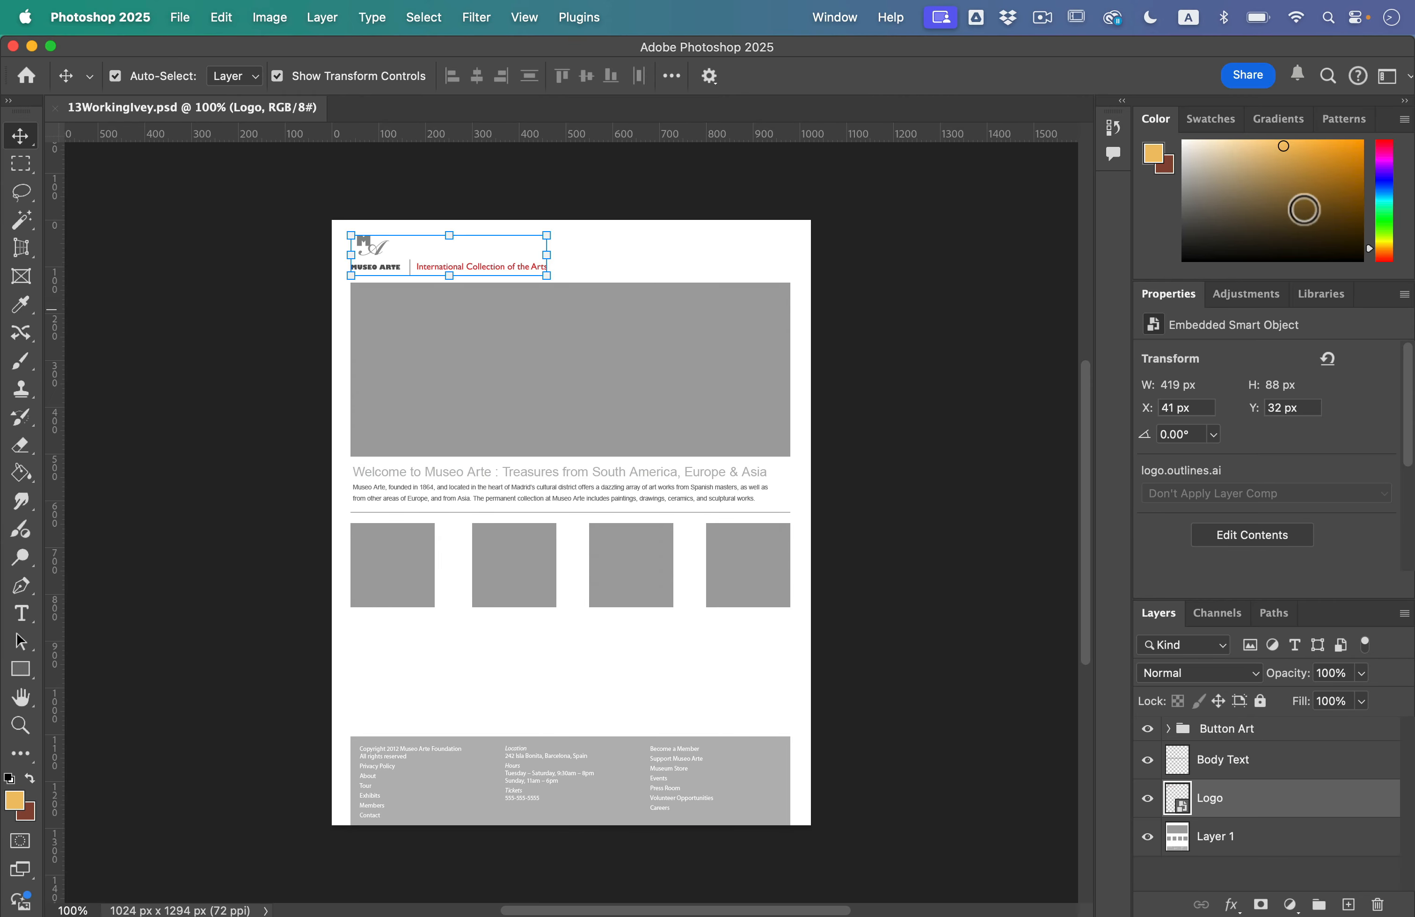
{"action": "left_click", "coordinate": [824, 16]}
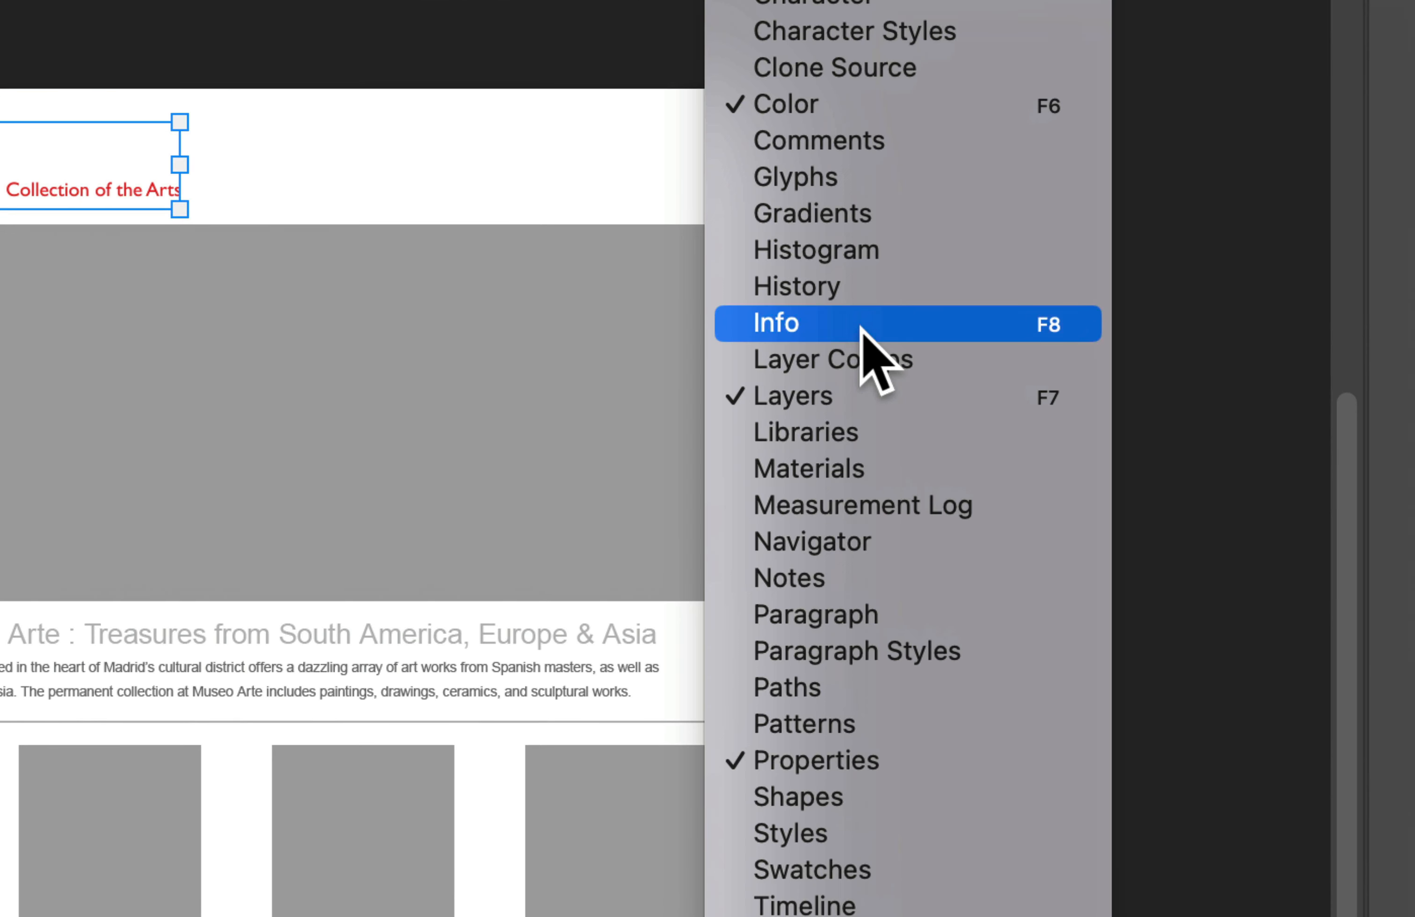
{"action": "left_click", "coordinate": [860, 329]}
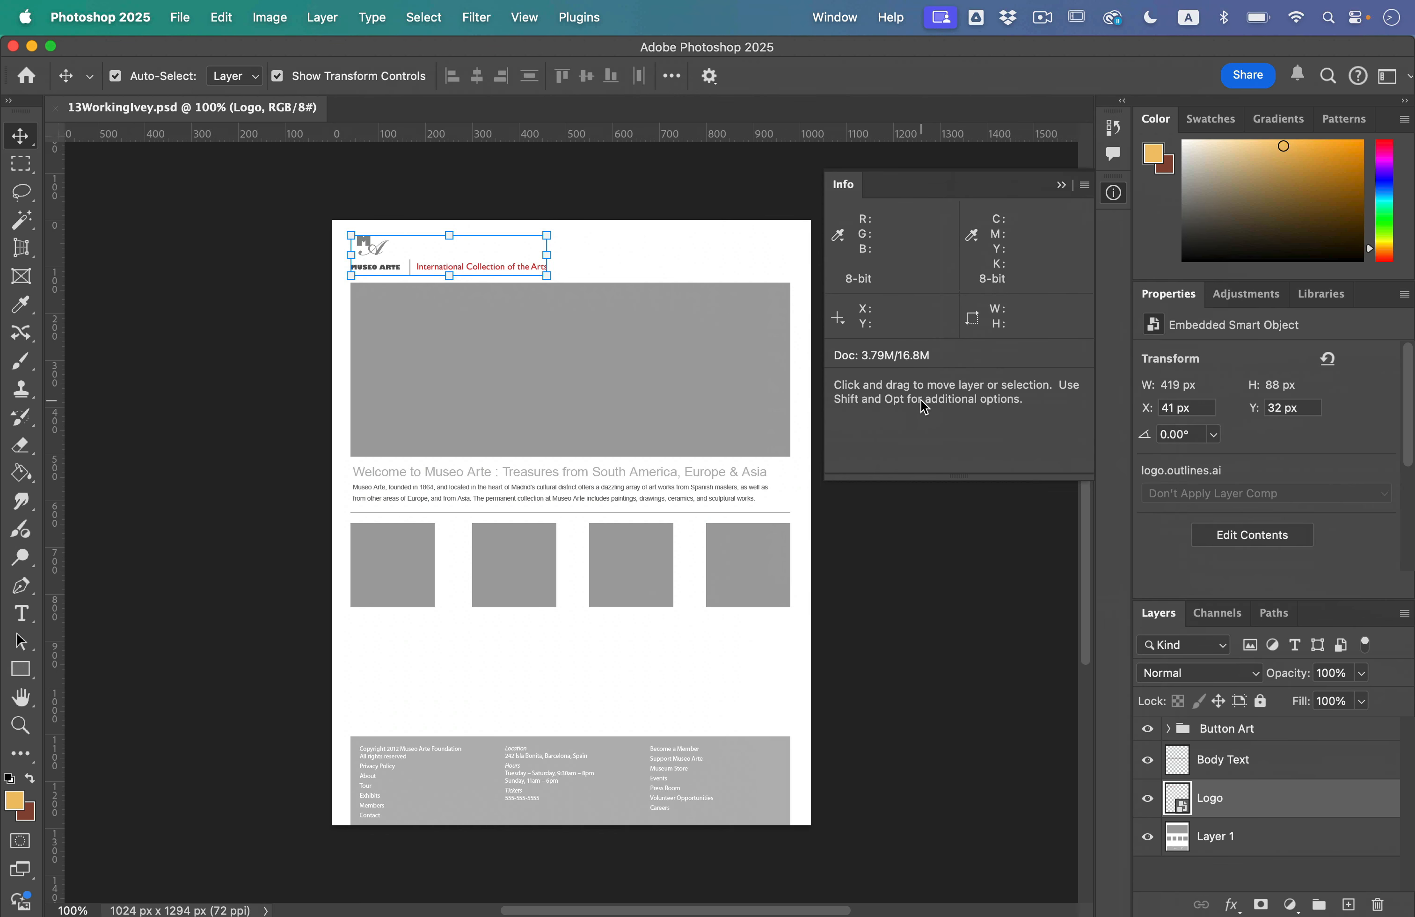
Step: Deselect the logo layer and show the document's guides
{"action": "left_click", "coordinate": [827, 657]}
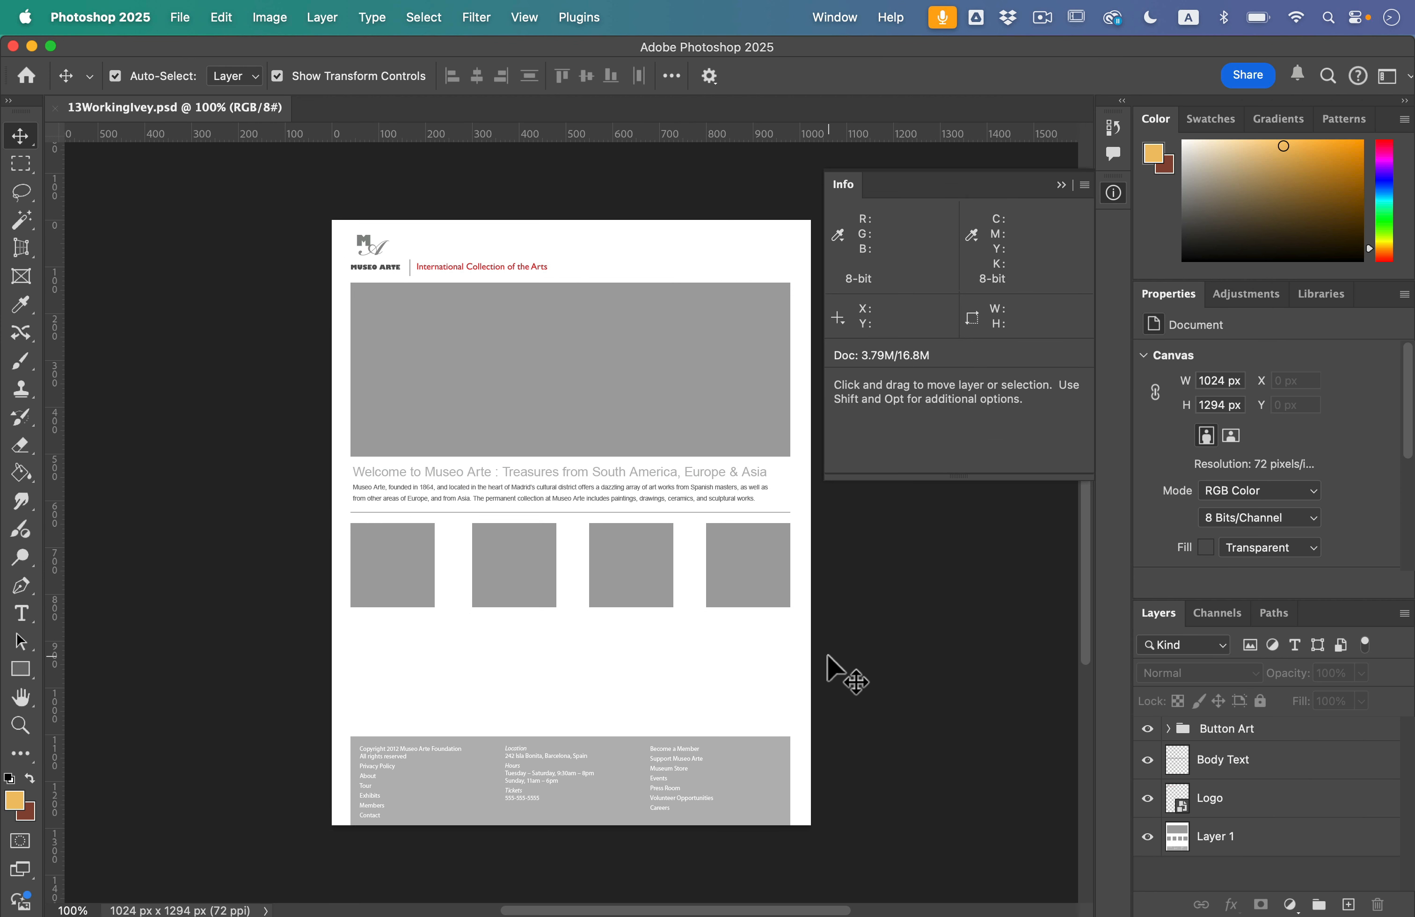
{"action": "left_click", "coordinate": [775, 649]}
{"action": "left_click", "coordinate": [524, 16]}
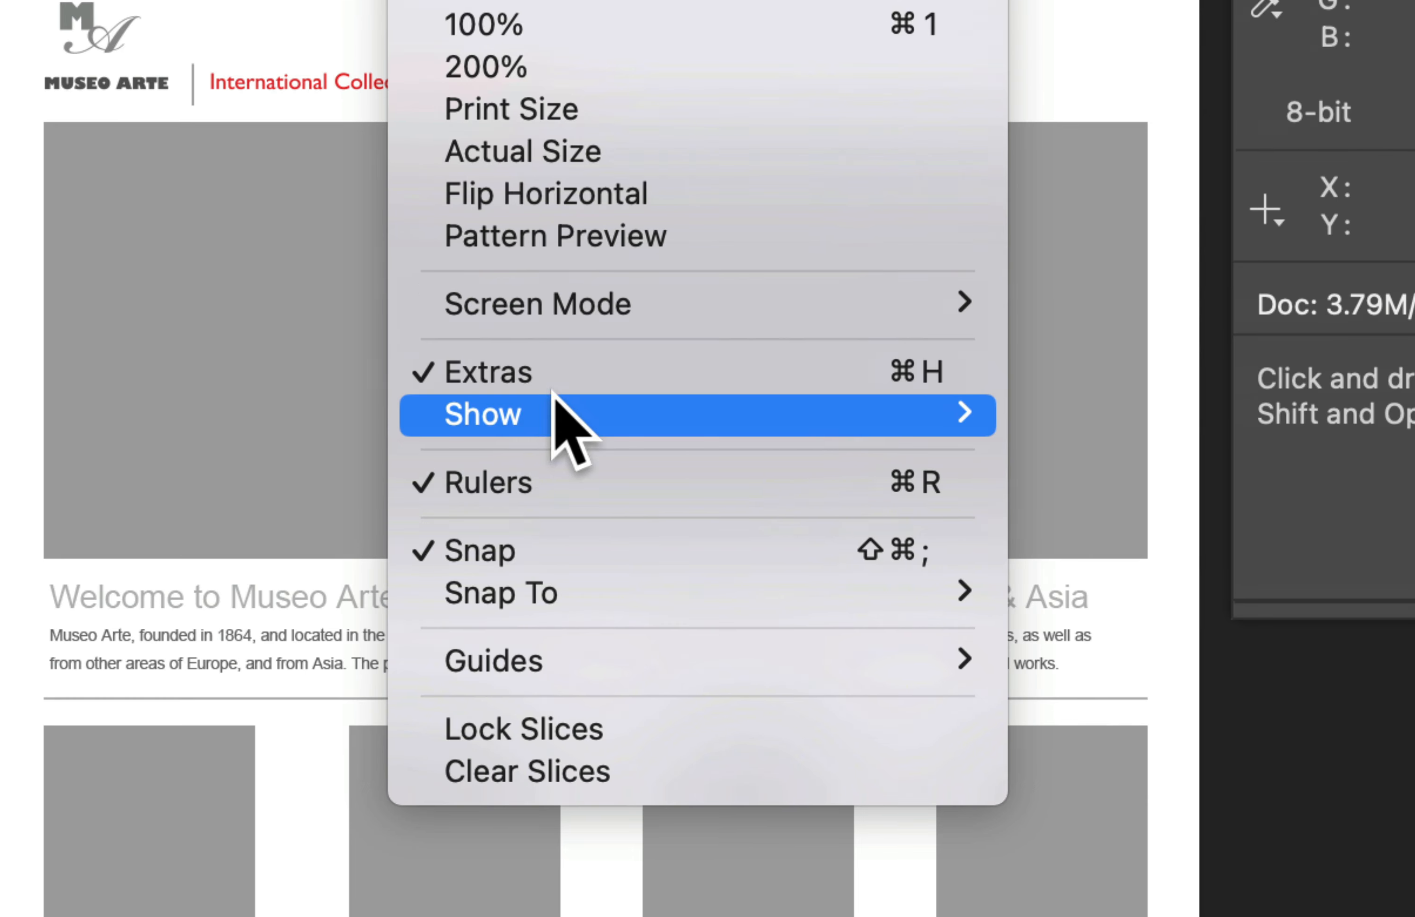
{"action": "mouse_move", "coordinate": [553, 395]}
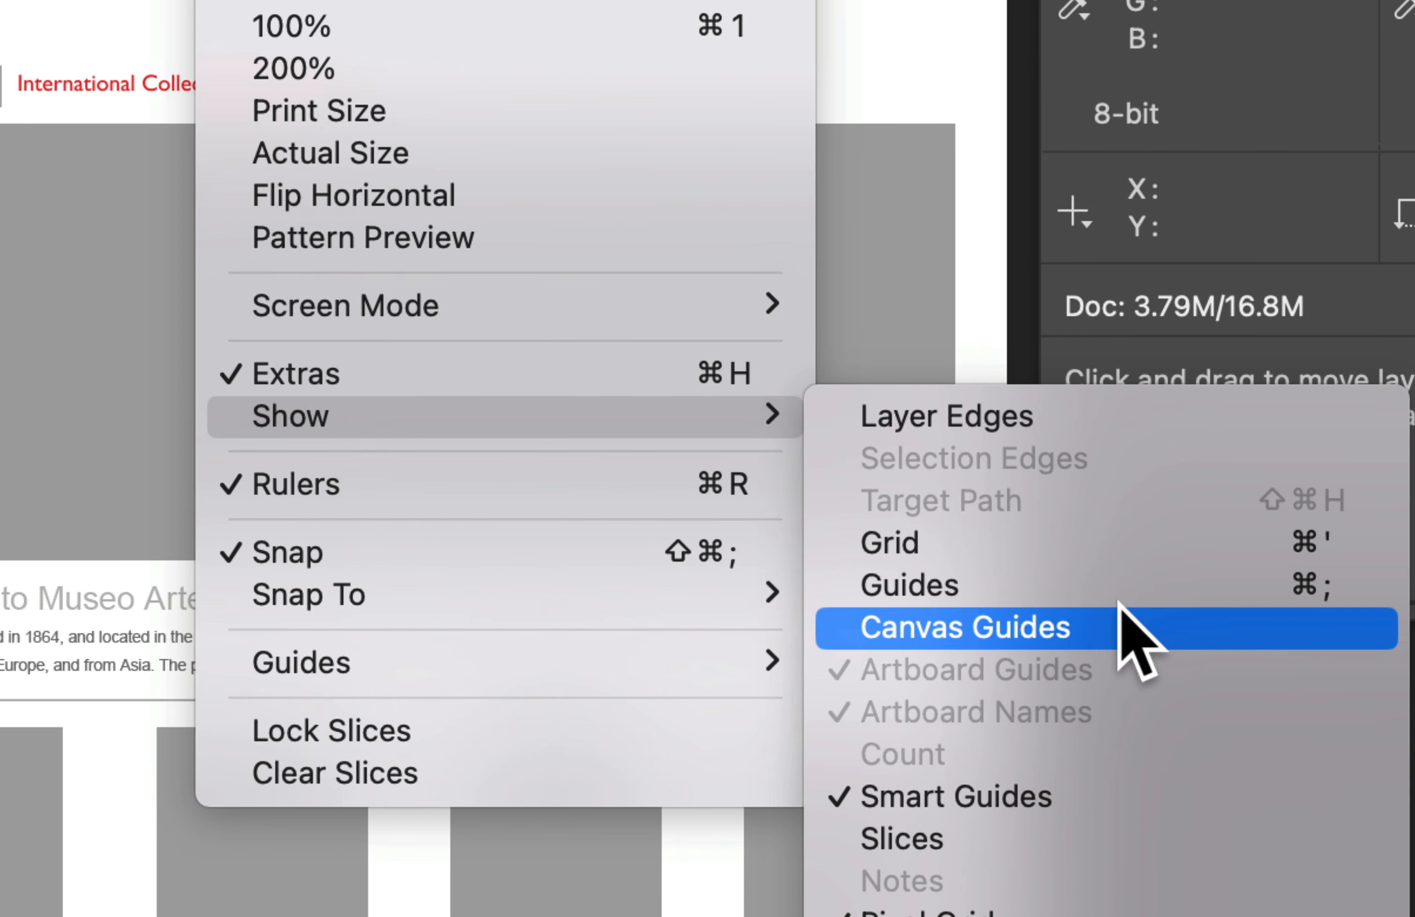
{"action": "left_click", "coordinate": [1125, 590]}
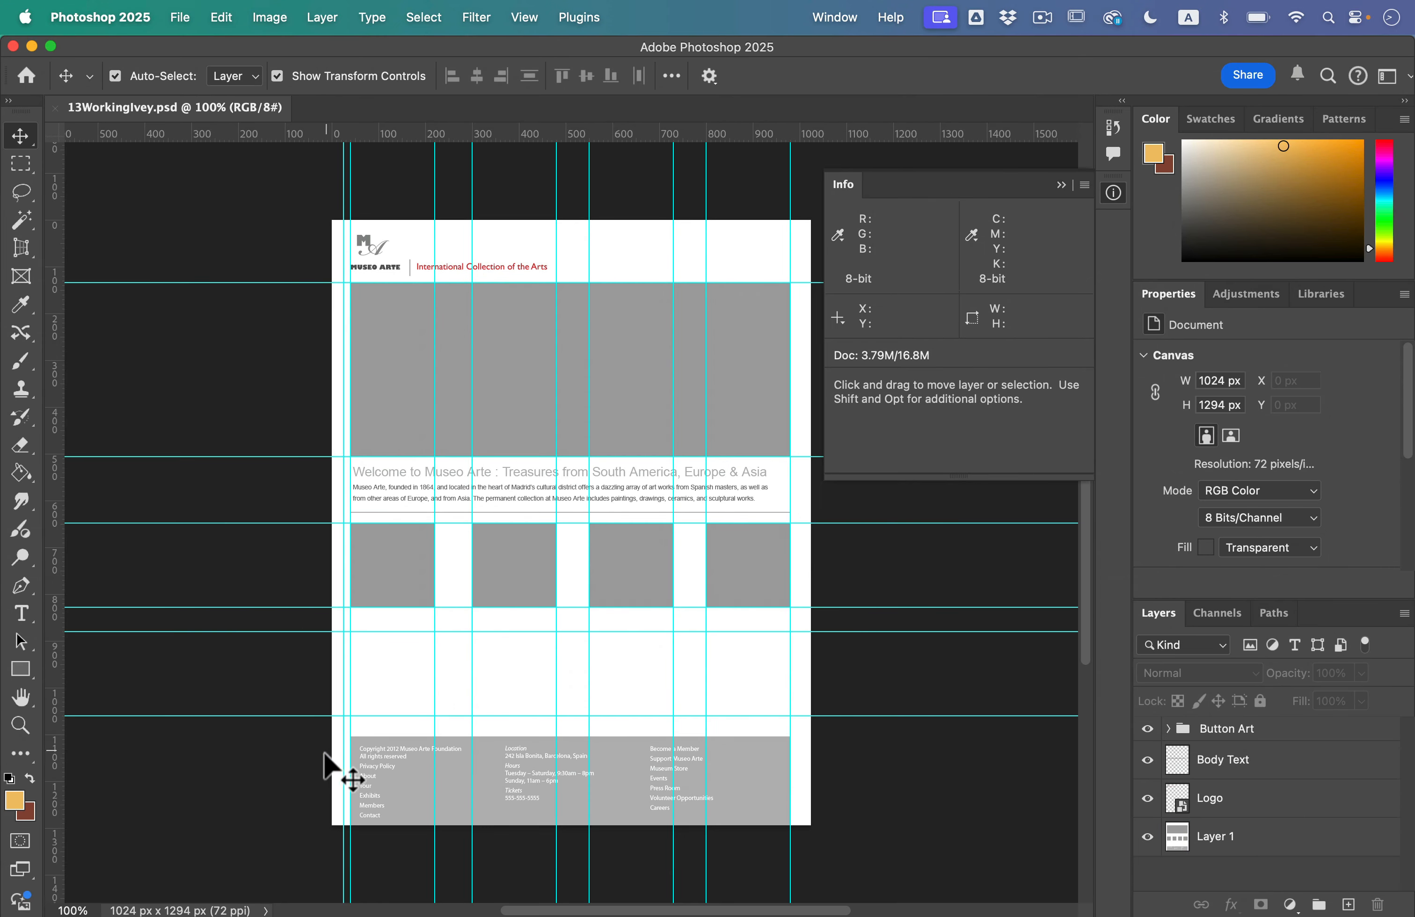
{"action": "left_click", "coordinate": [652, 712]}
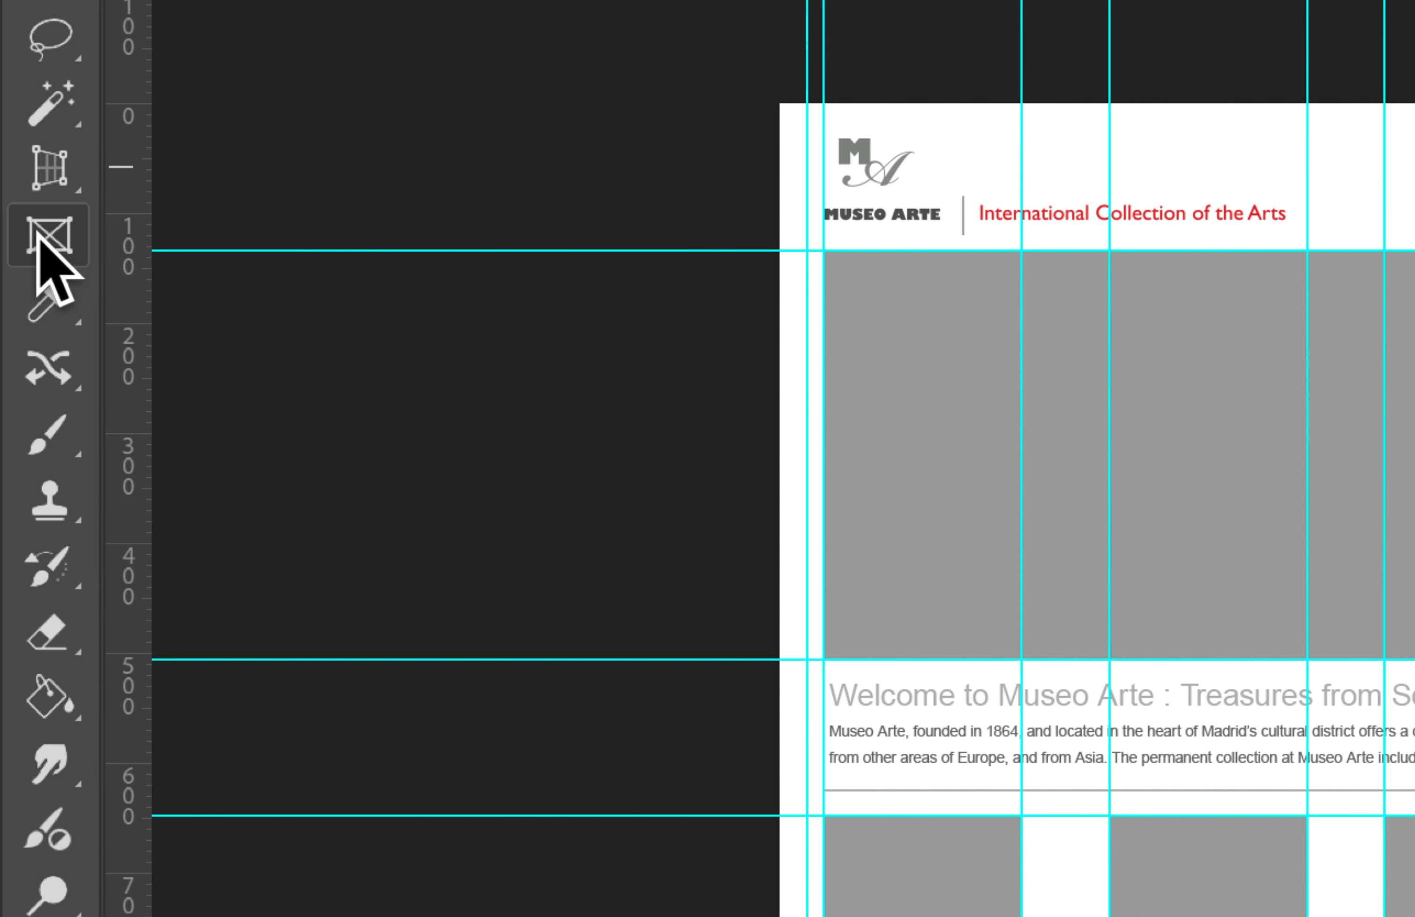
Step: Draw a rectangular frame of about 939 × 372 px over the large gray banner placeholder, following the guides
{"action": "left_click", "coordinate": [59, 245]}
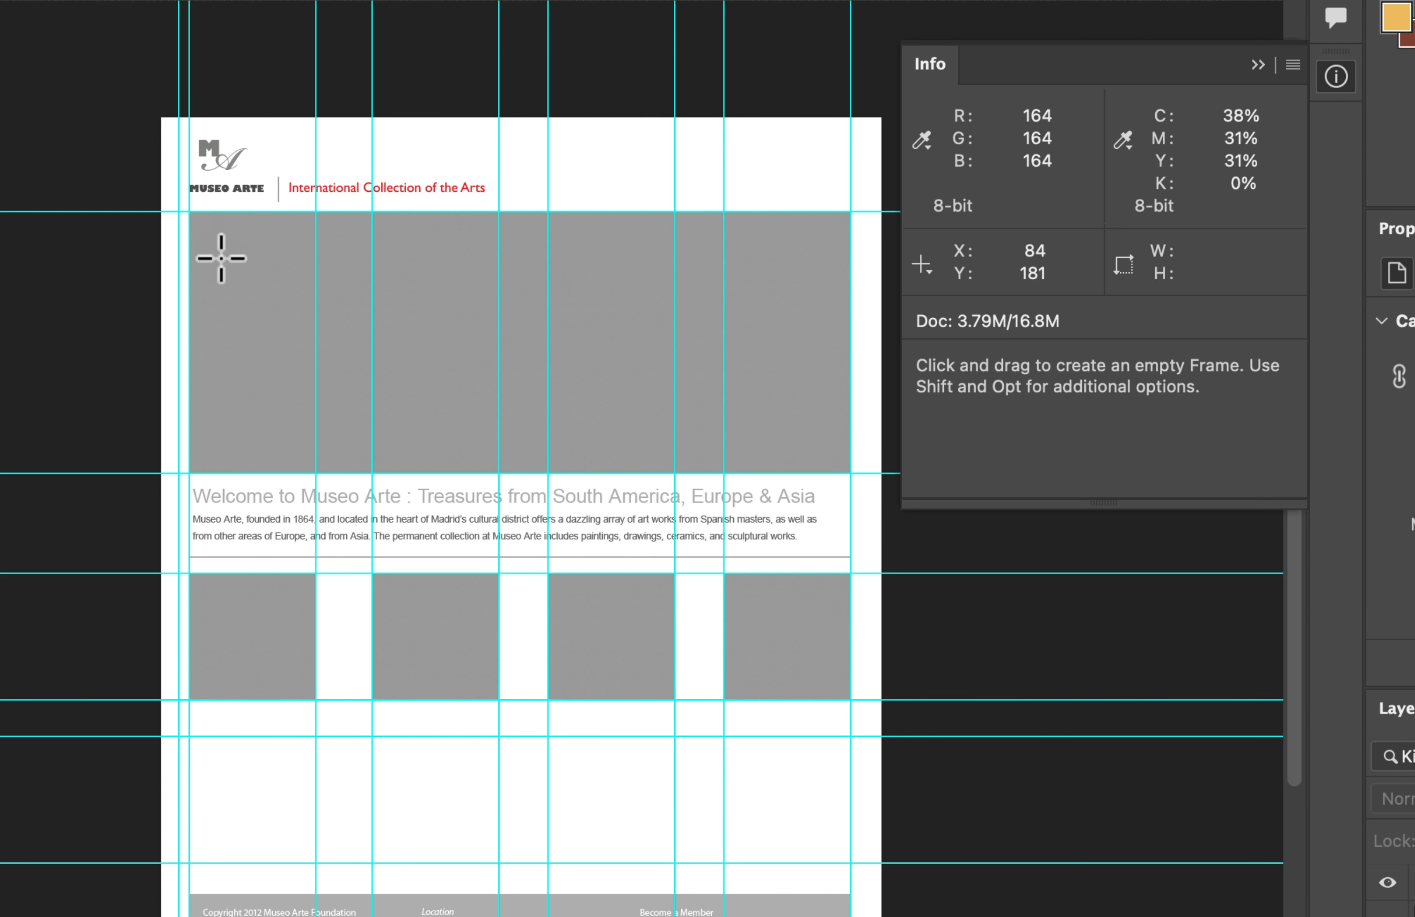
{"action": "left_click_drag", "start_coordinate": [189, 212], "coordinate": [847, 468]}
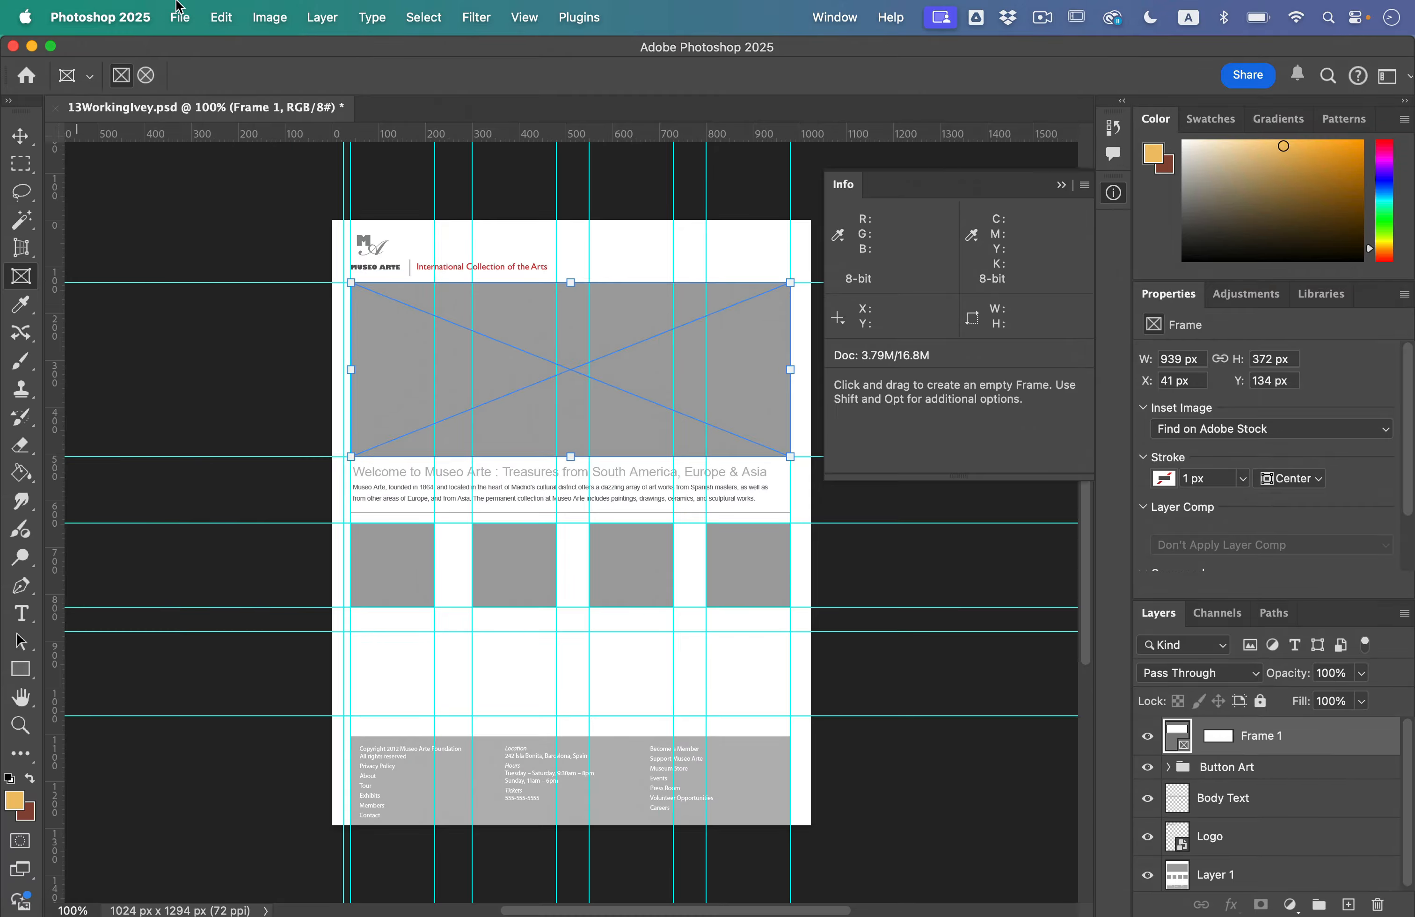
Step: Place NorthShore.jpg from the Art folder as a linked image in the banner frame
{"action": "left_click", "coordinate": [178, 6]}
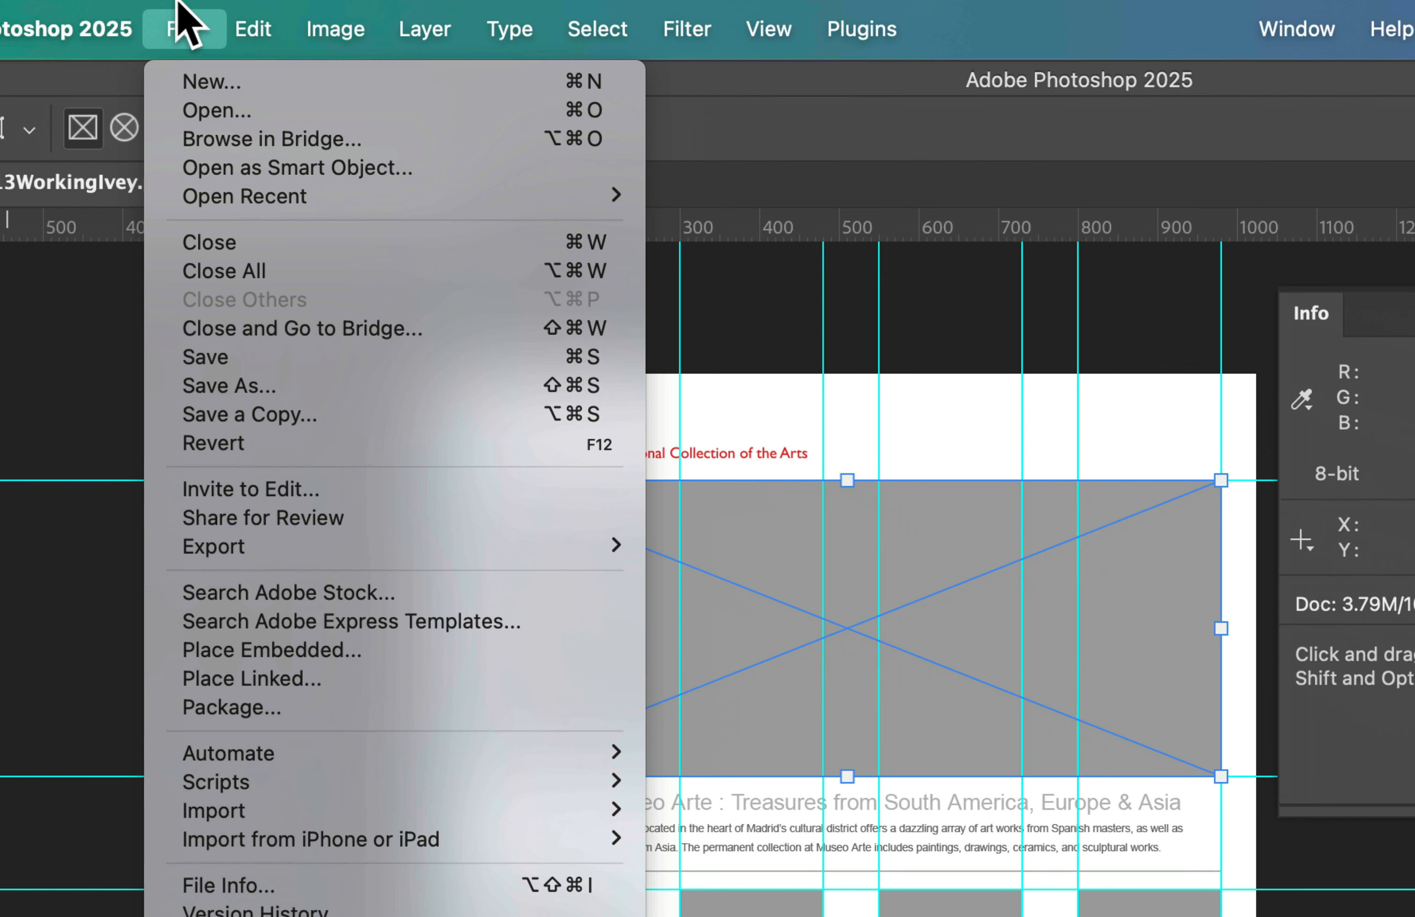
{"action": "left_click", "coordinate": [324, 680]}
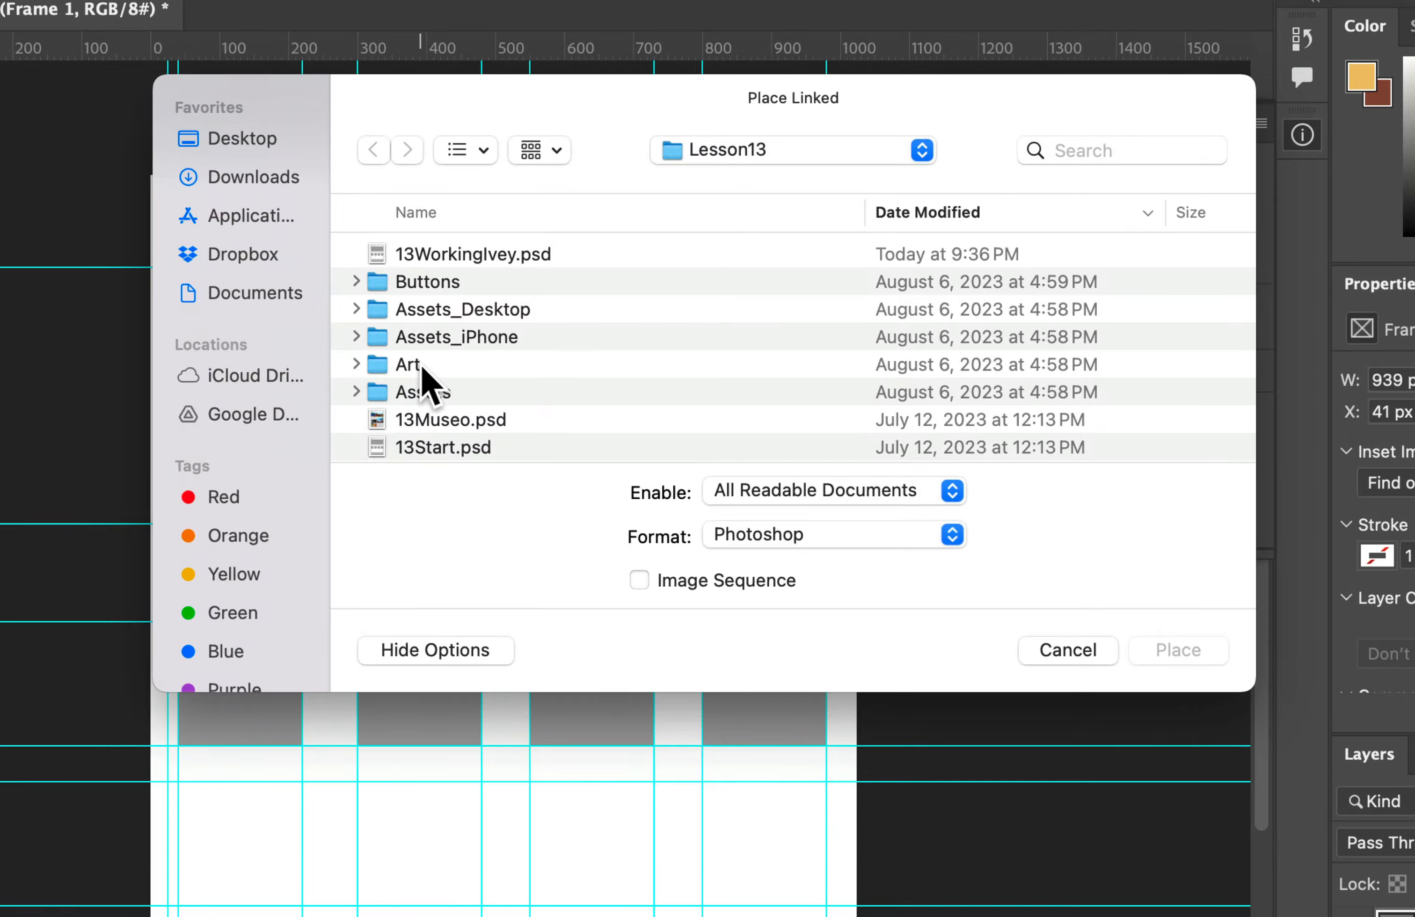
{"action": "double_click", "coordinate": [423, 365]}
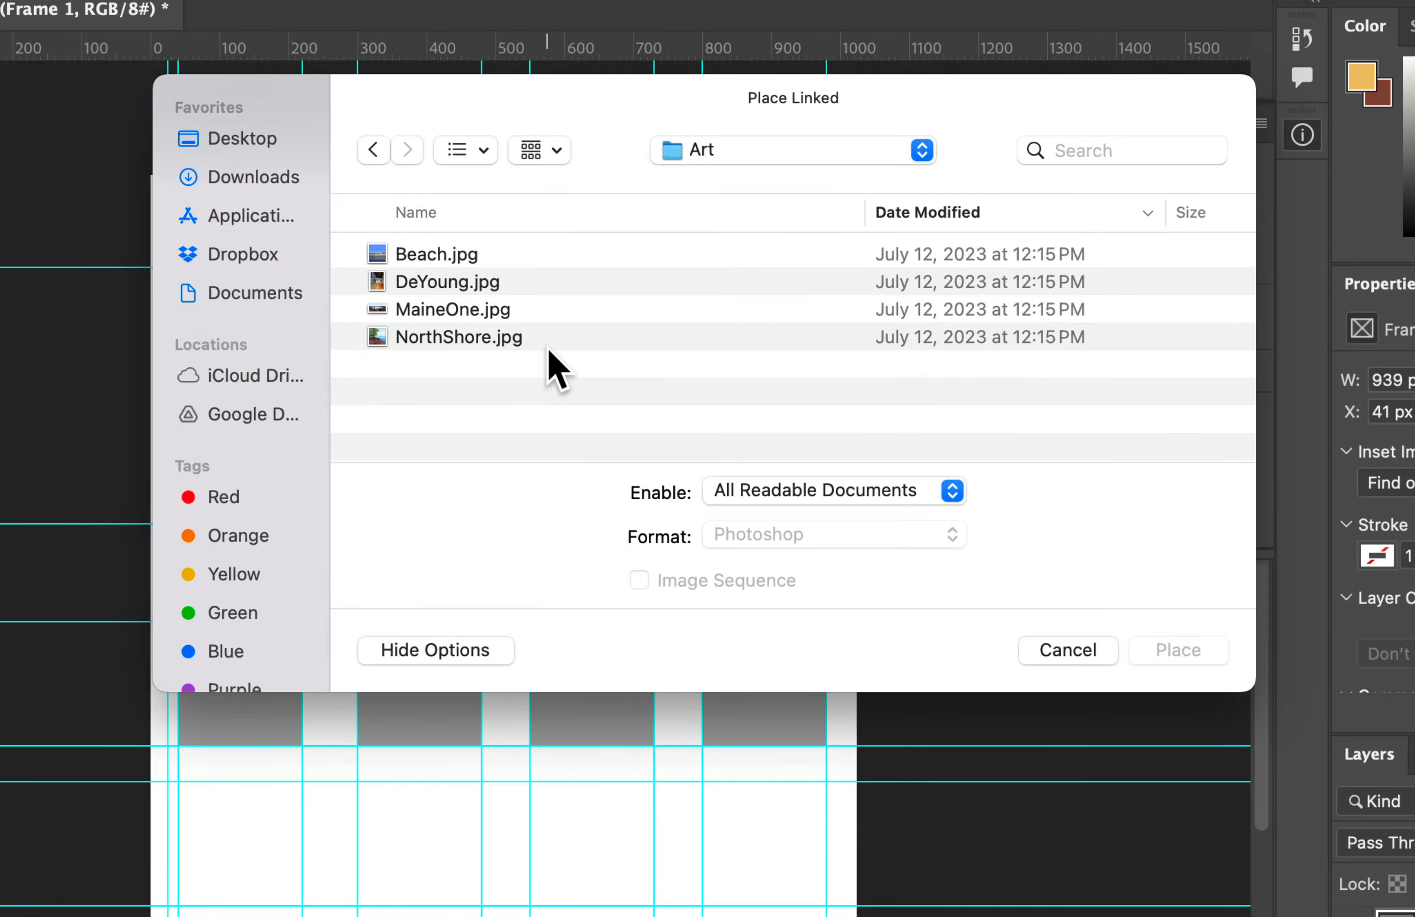
{"action": "left_click", "coordinate": [480, 345]}
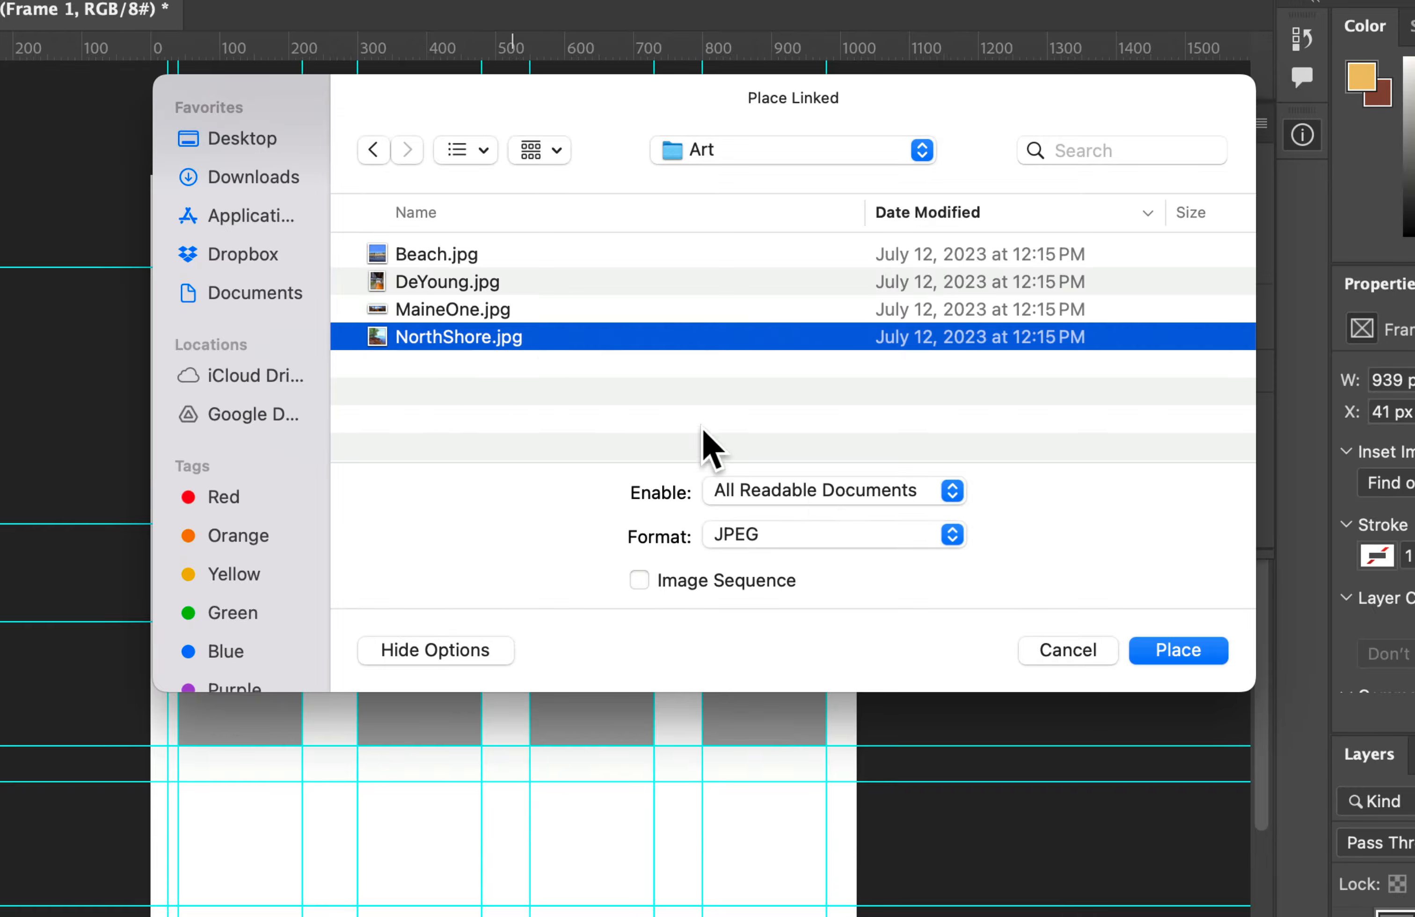
{"action": "left_click", "coordinate": [1175, 651]}
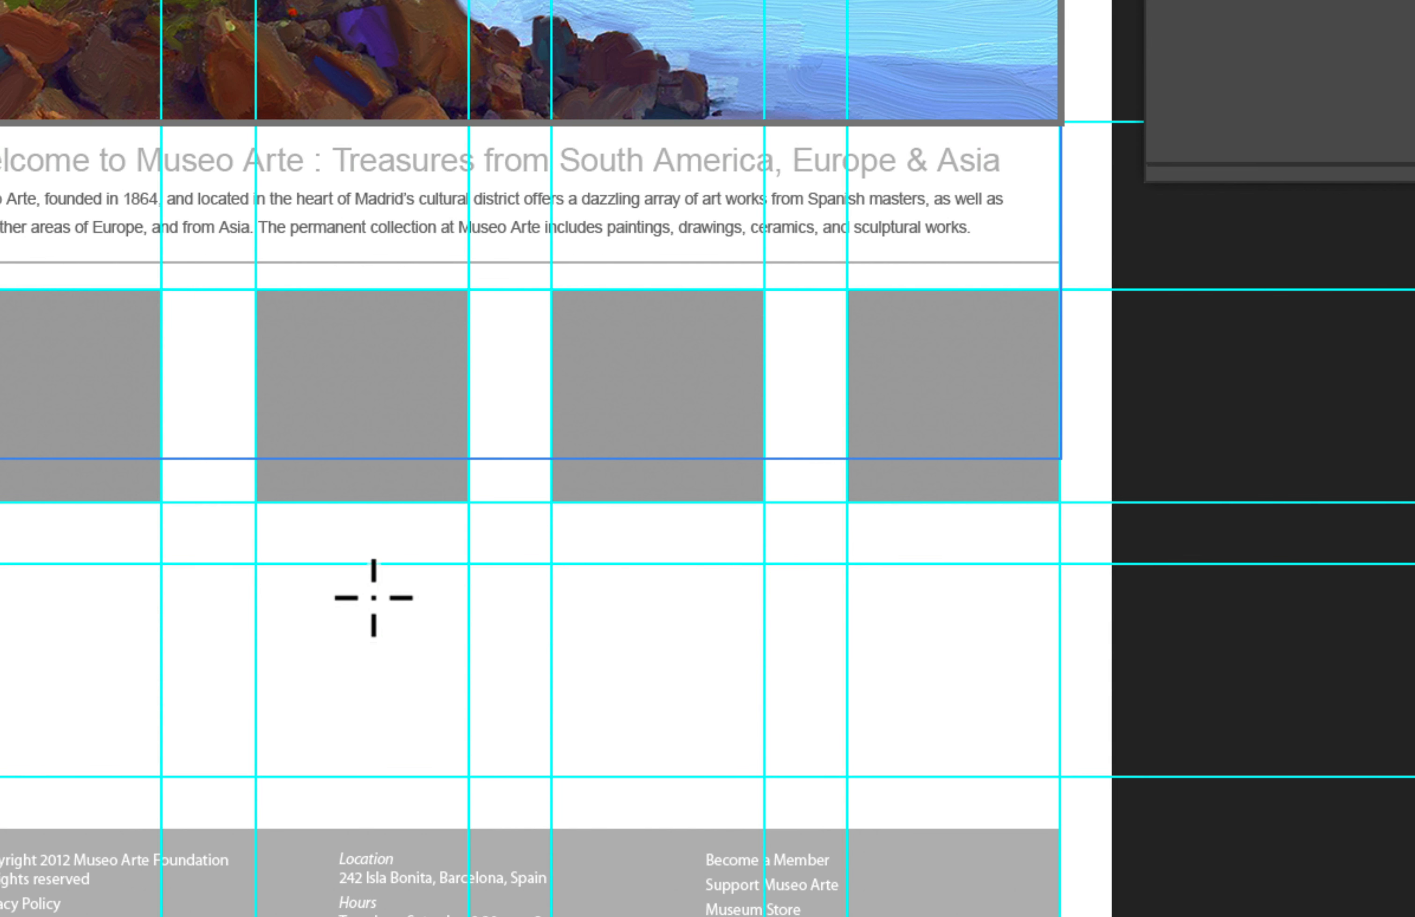
Step: Draw a second frame in the blank area above the footer and set its size to 180 × 180 px
{"action": "left_click_drag", "start_coordinate": [374, 597], "coordinate": [699, 758]}
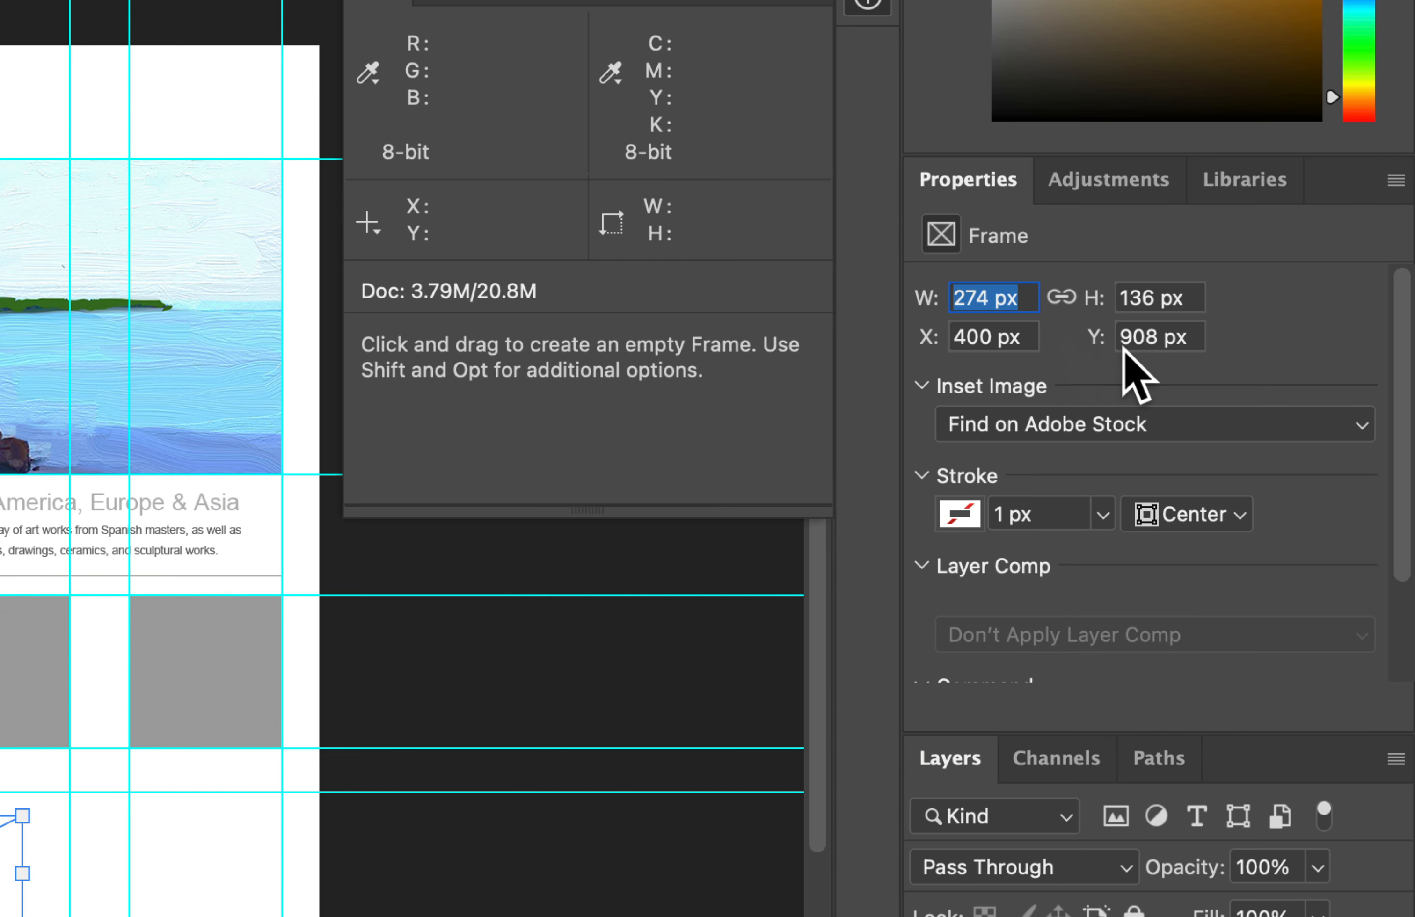
{"action": "type", "text": "180"}
{"action": "key", "text": "Tab"}
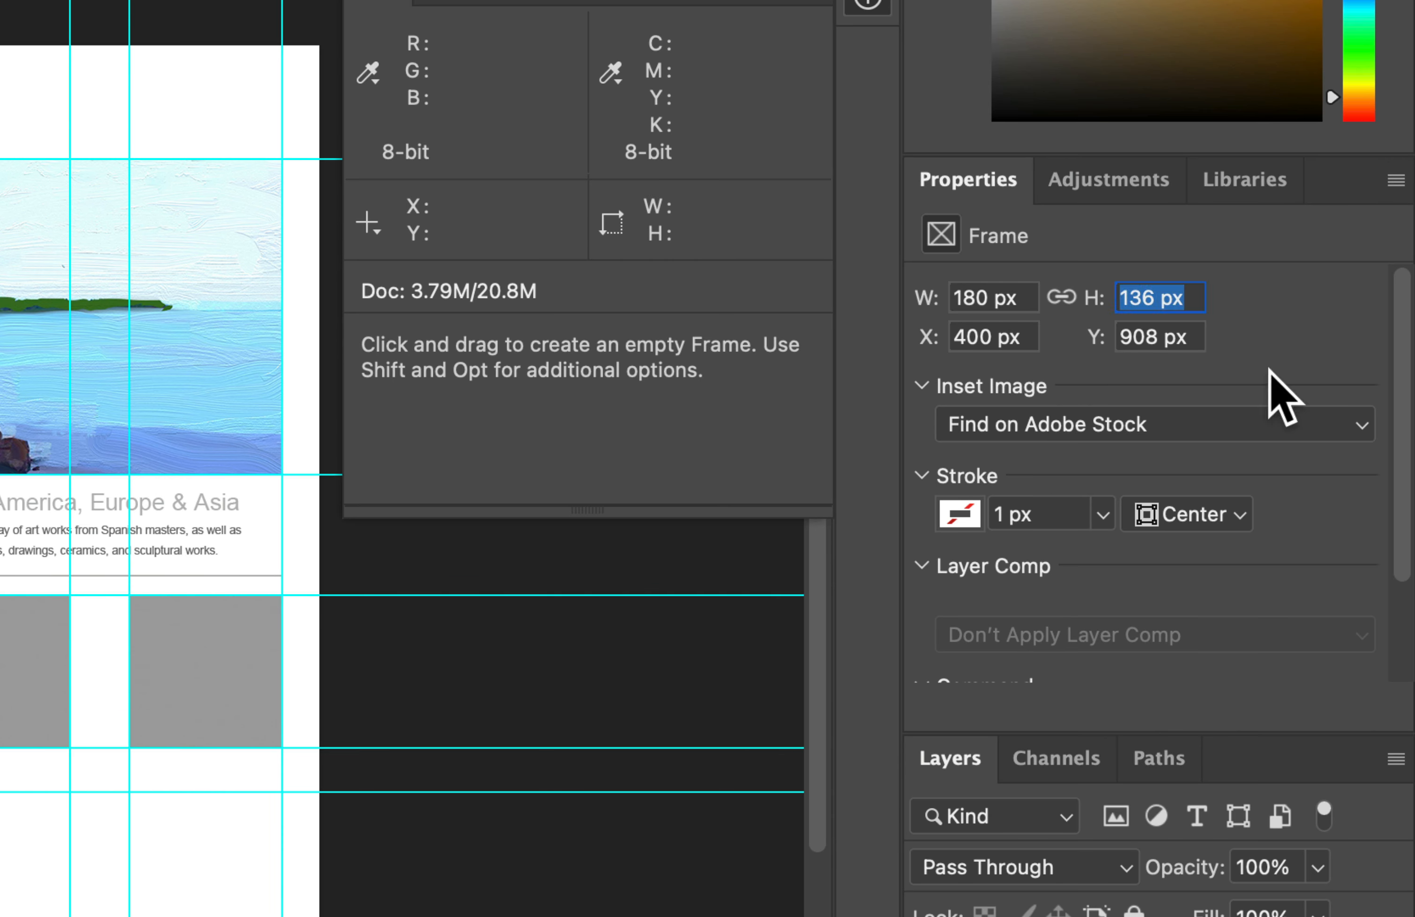
{"action": "type", "text": "1"}
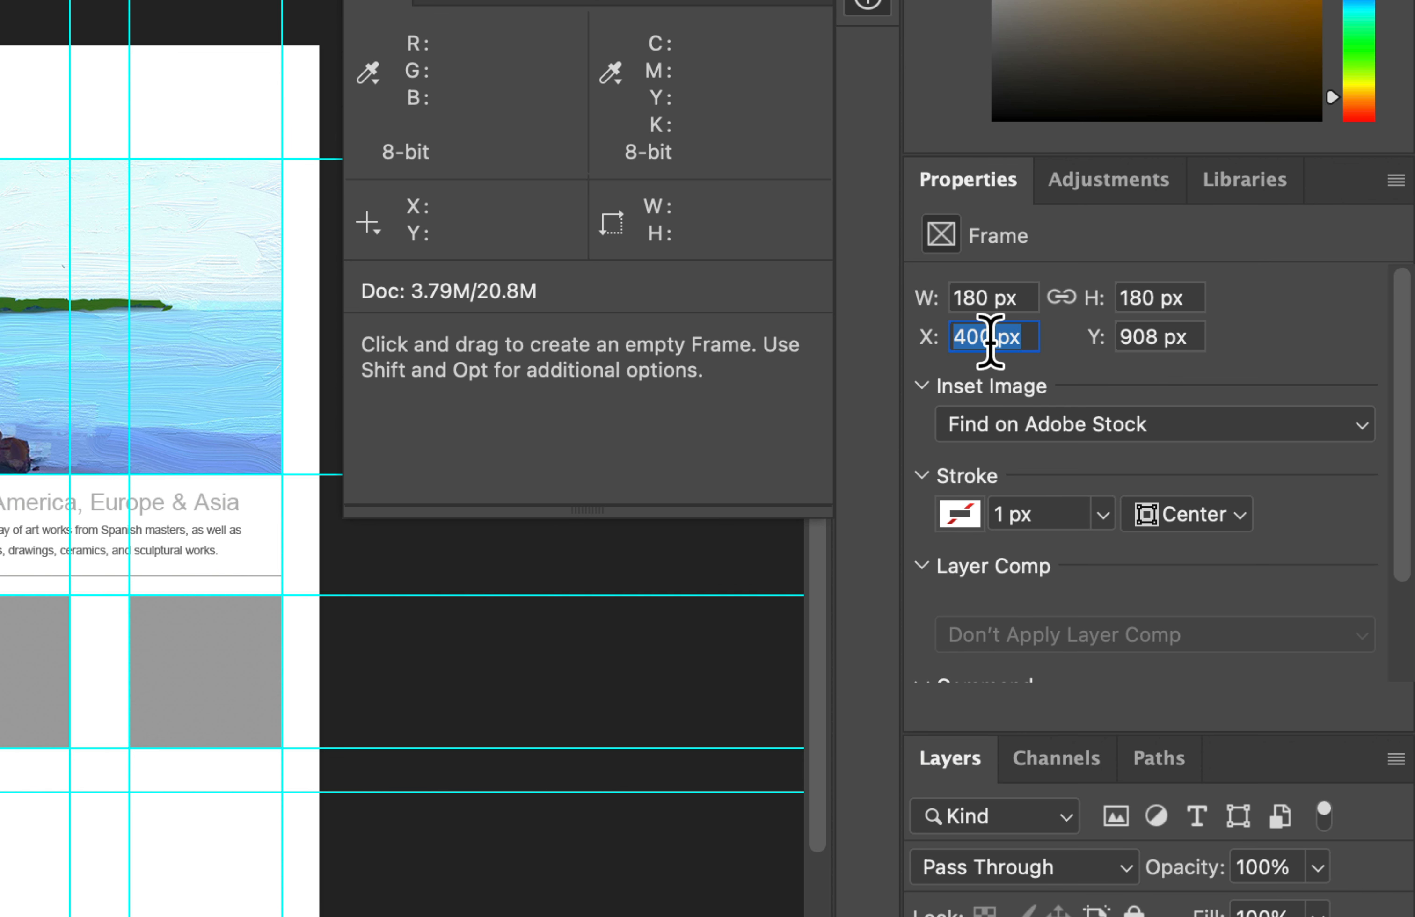
{"action": "type", "text": "40"}
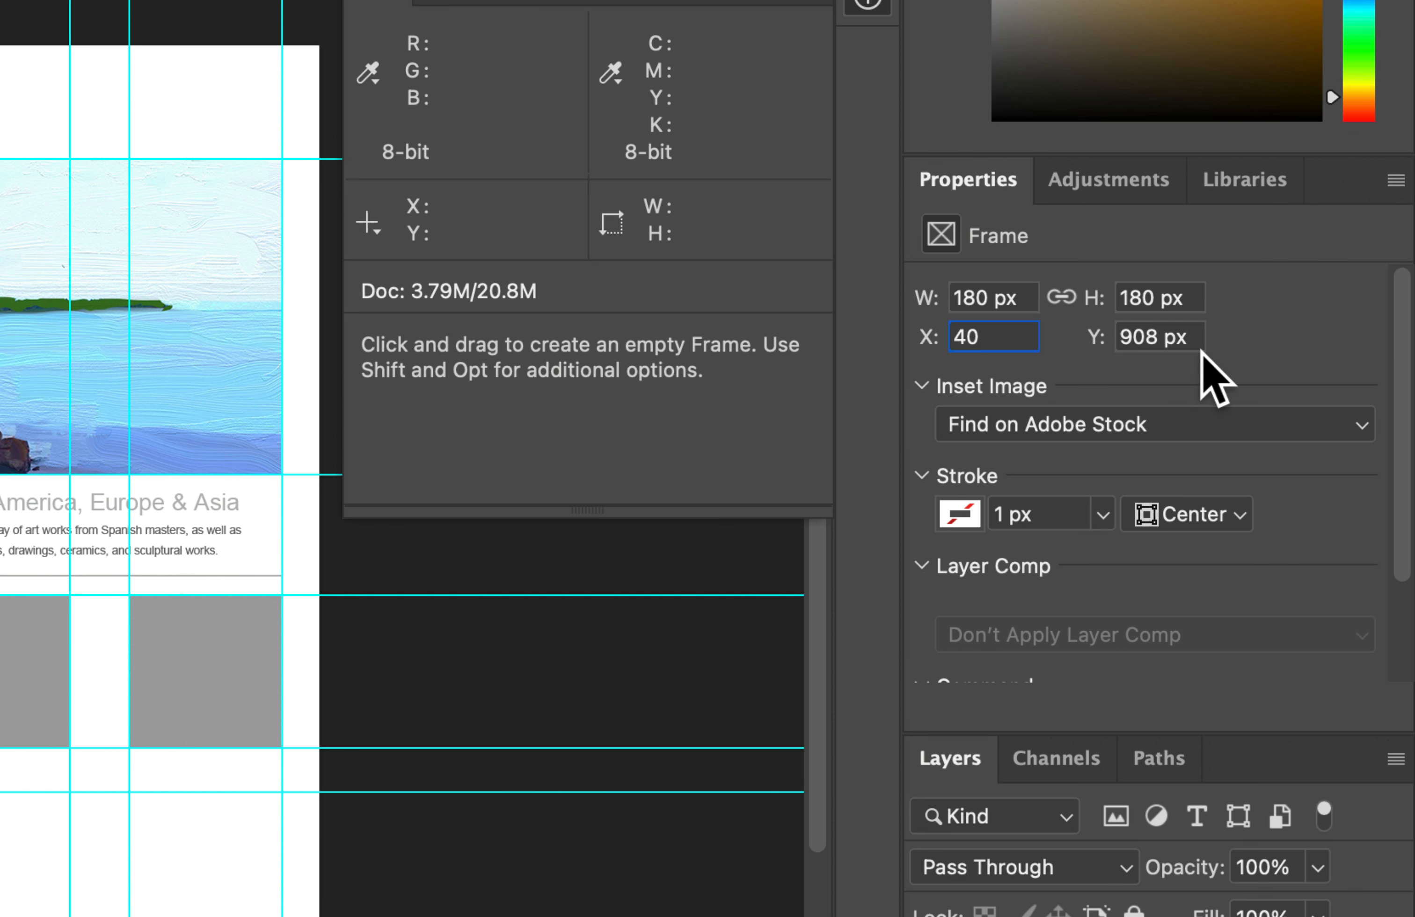
Step: Position the small square frame at X 40 px and Y 648 px, over the first gray square placeholder
{"action": "left_click", "coordinate": [1168, 325]}
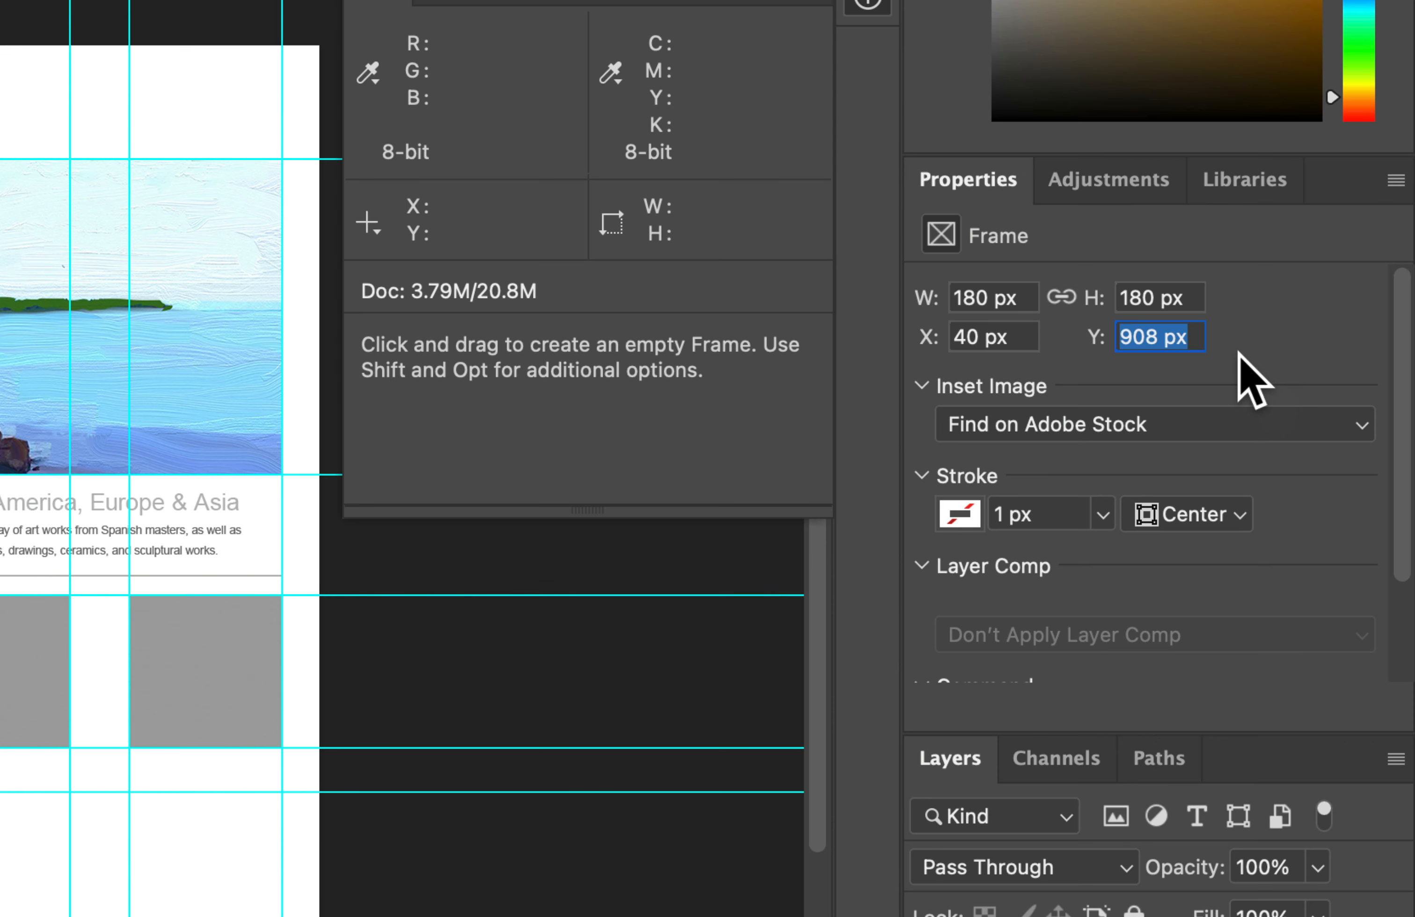
{"action": "type", "text": "648"}
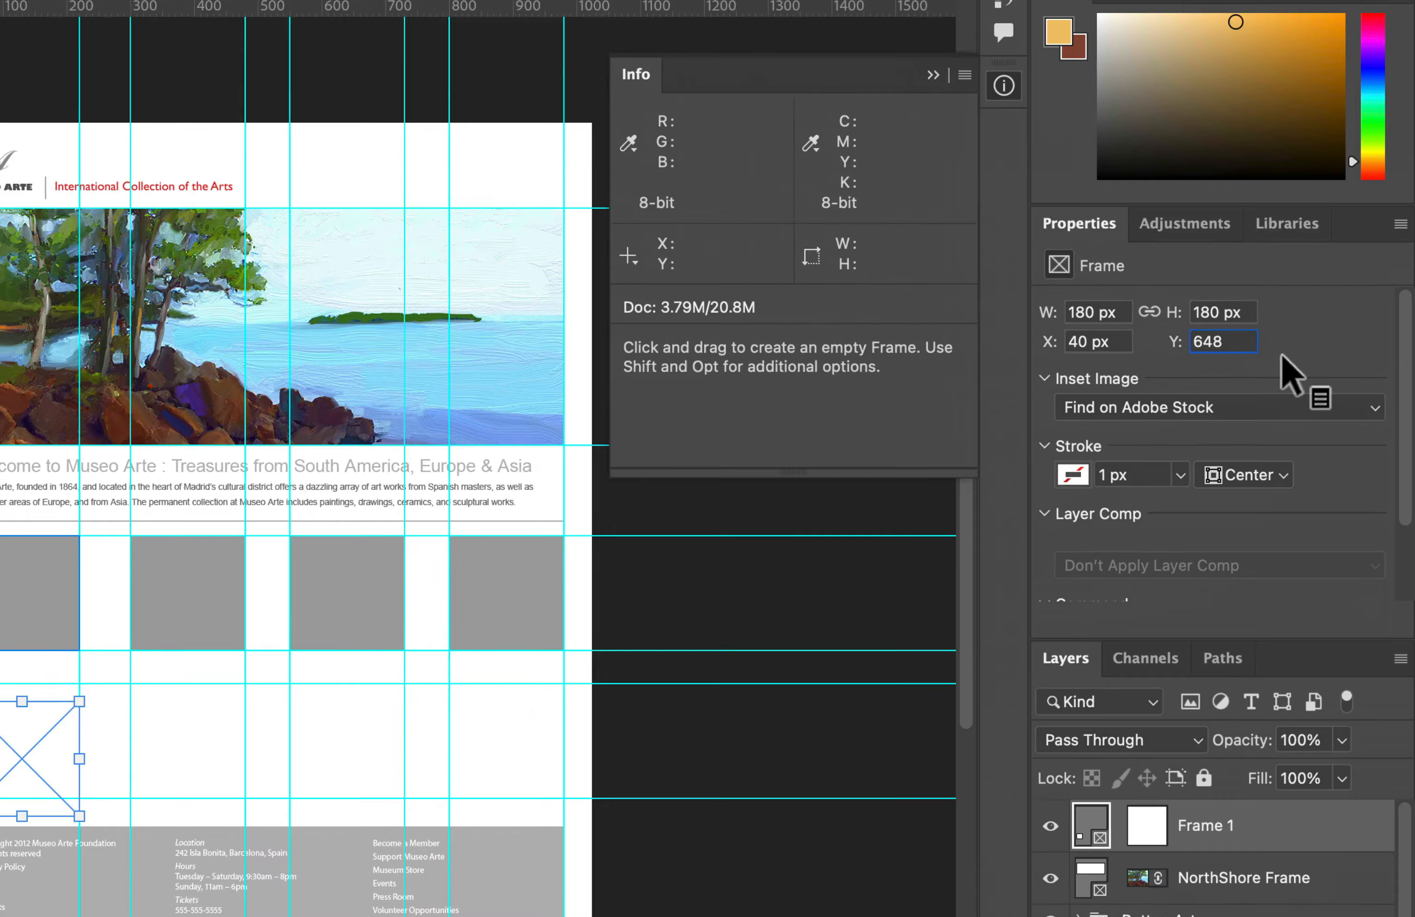
{"action": "key", "text": "Return"}
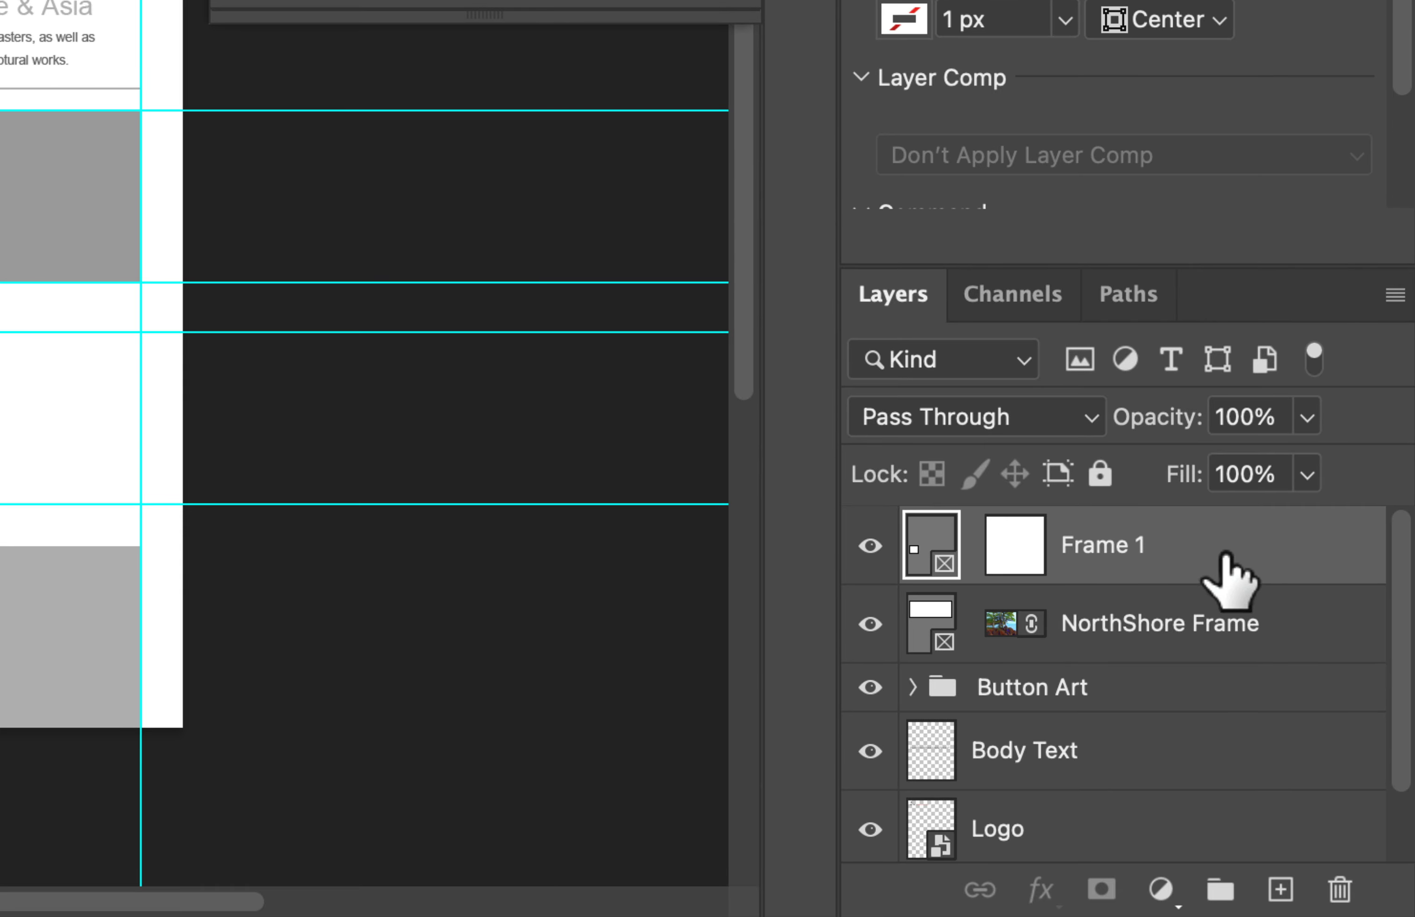
Step: Duplicate the small square frame Frame 1 and set the copy's X position to 300 px, over the second gray square
{"action": "left_click_drag", "start_coordinate": [1192, 551], "coordinate": [1279, 879]}
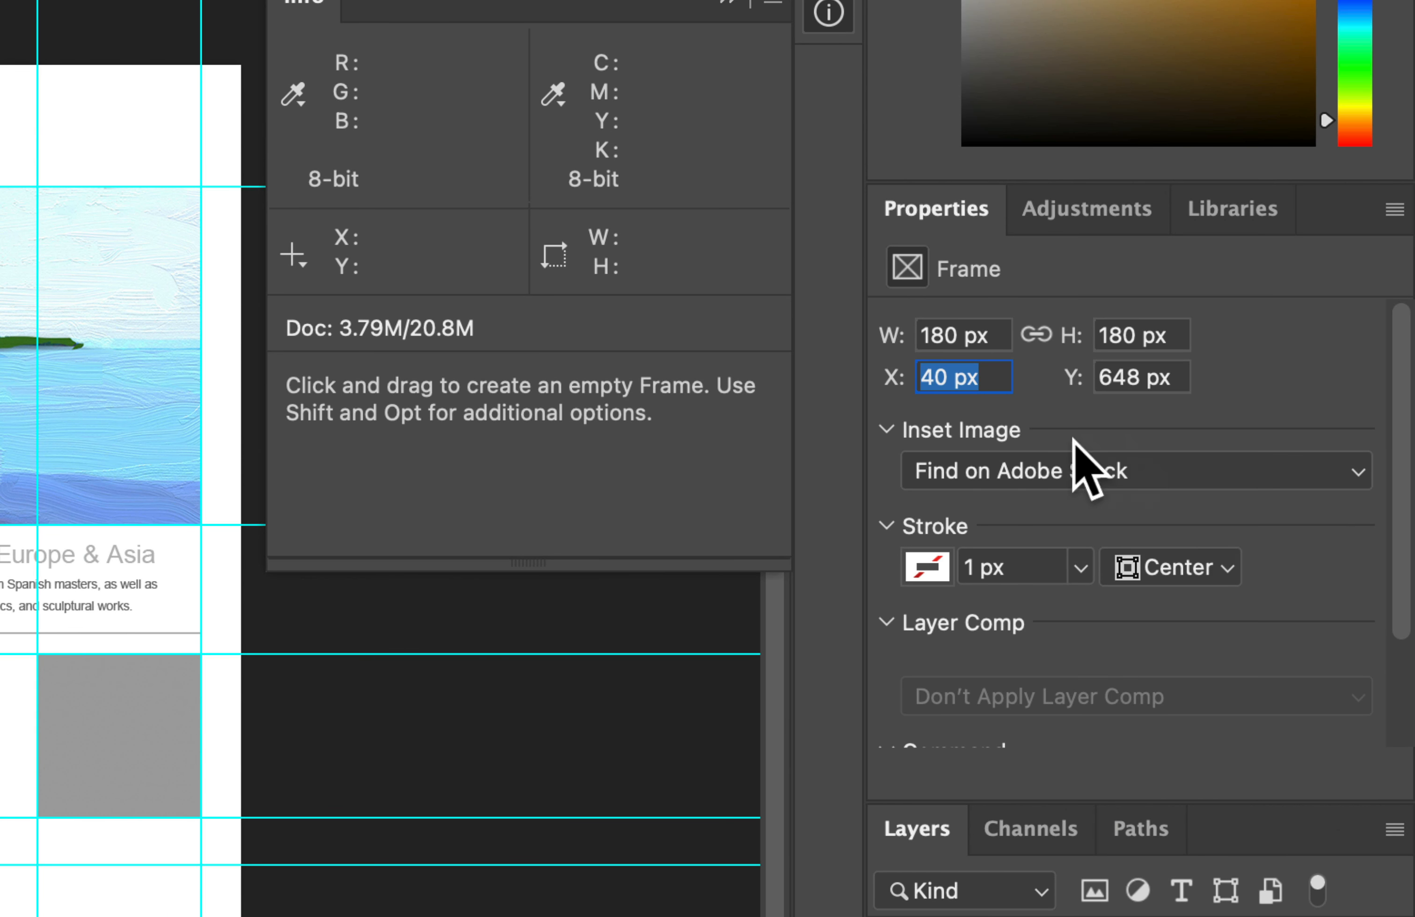
{"action": "type", "text": "300"}
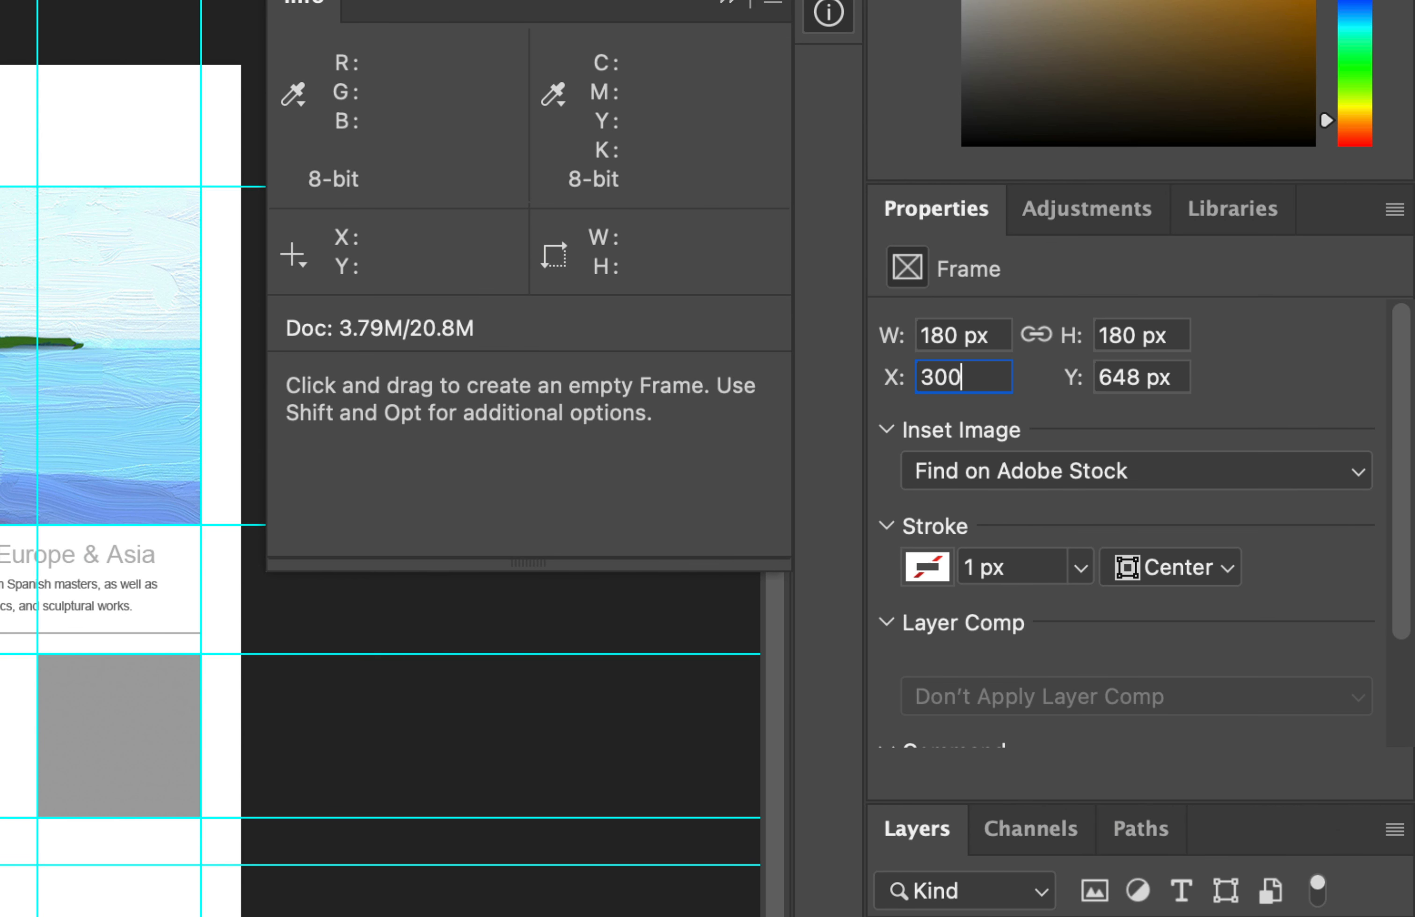
{"action": "key", "text": "Return"}
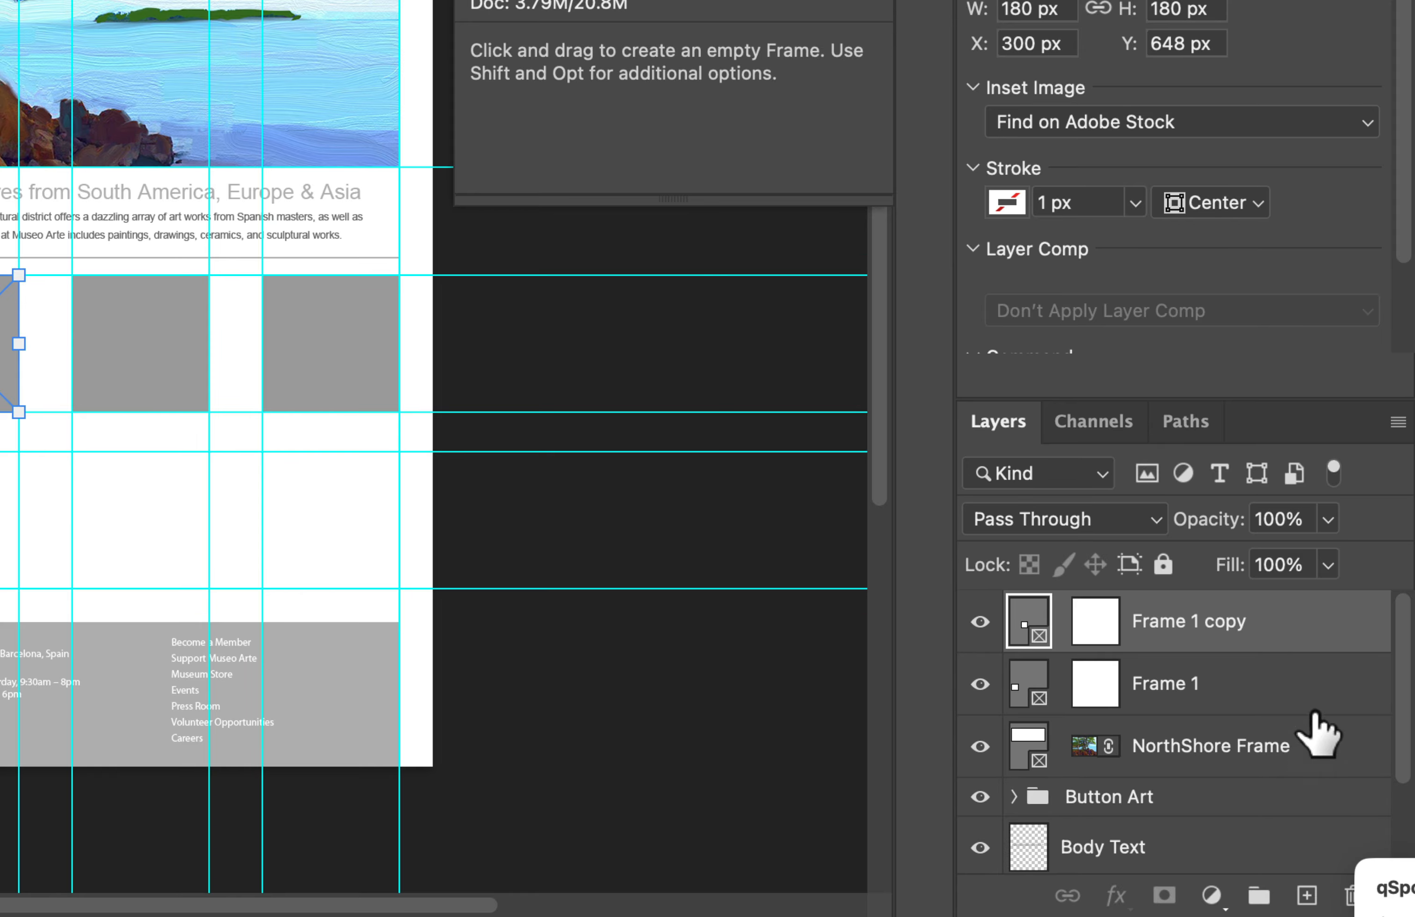
Step: Duplicate Frame 1 again and set this copy's X position to 550 px, over the third gray square
{"action": "left_click_drag", "start_coordinate": [1232, 694], "coordinate": [1309, 890]}
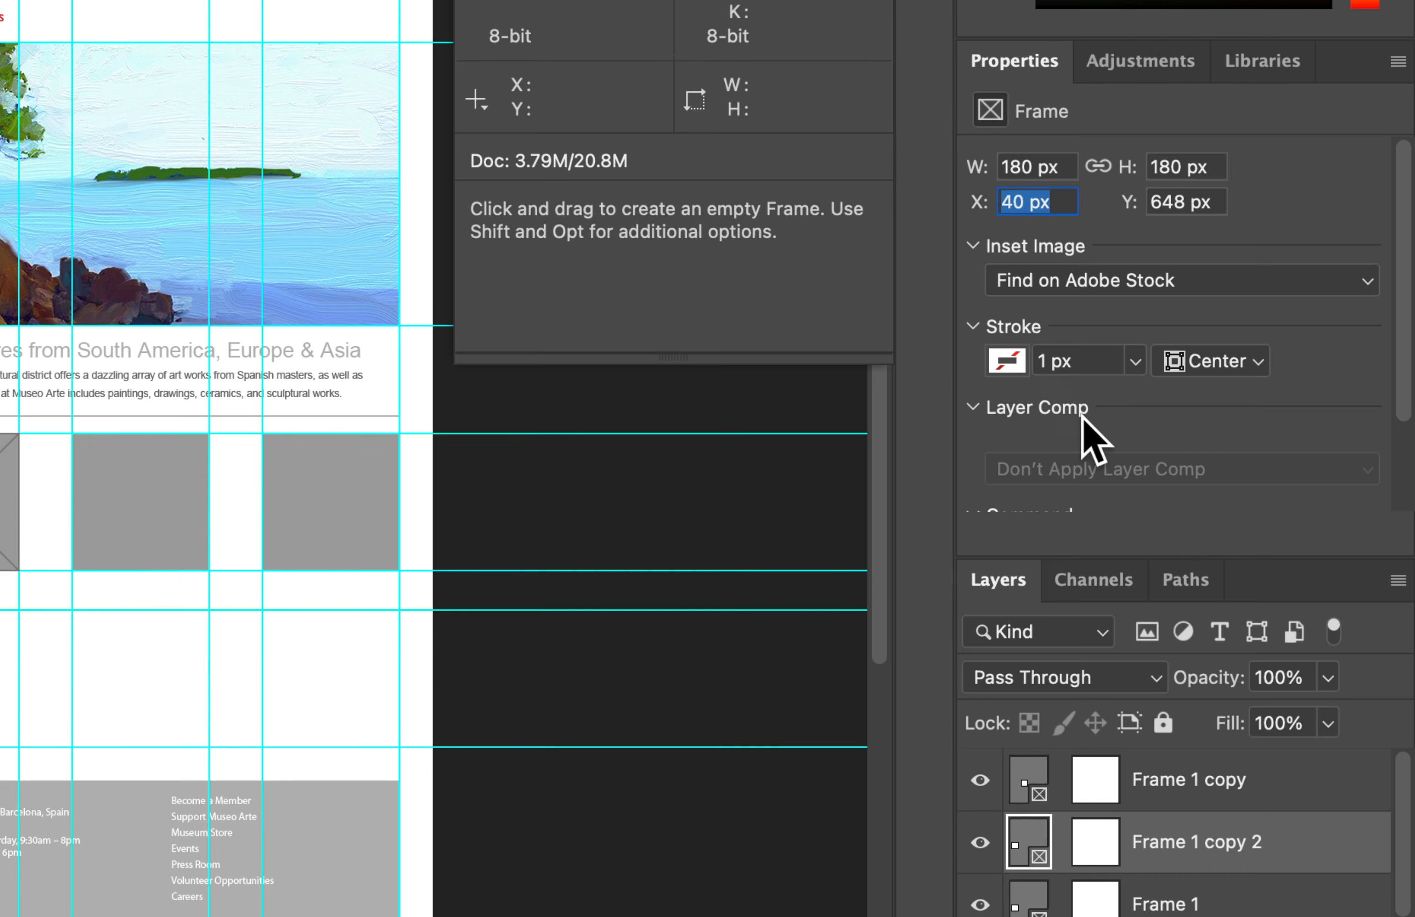
{"action": "type", "text": "550"}
{"action": "key", "text": "Return"}
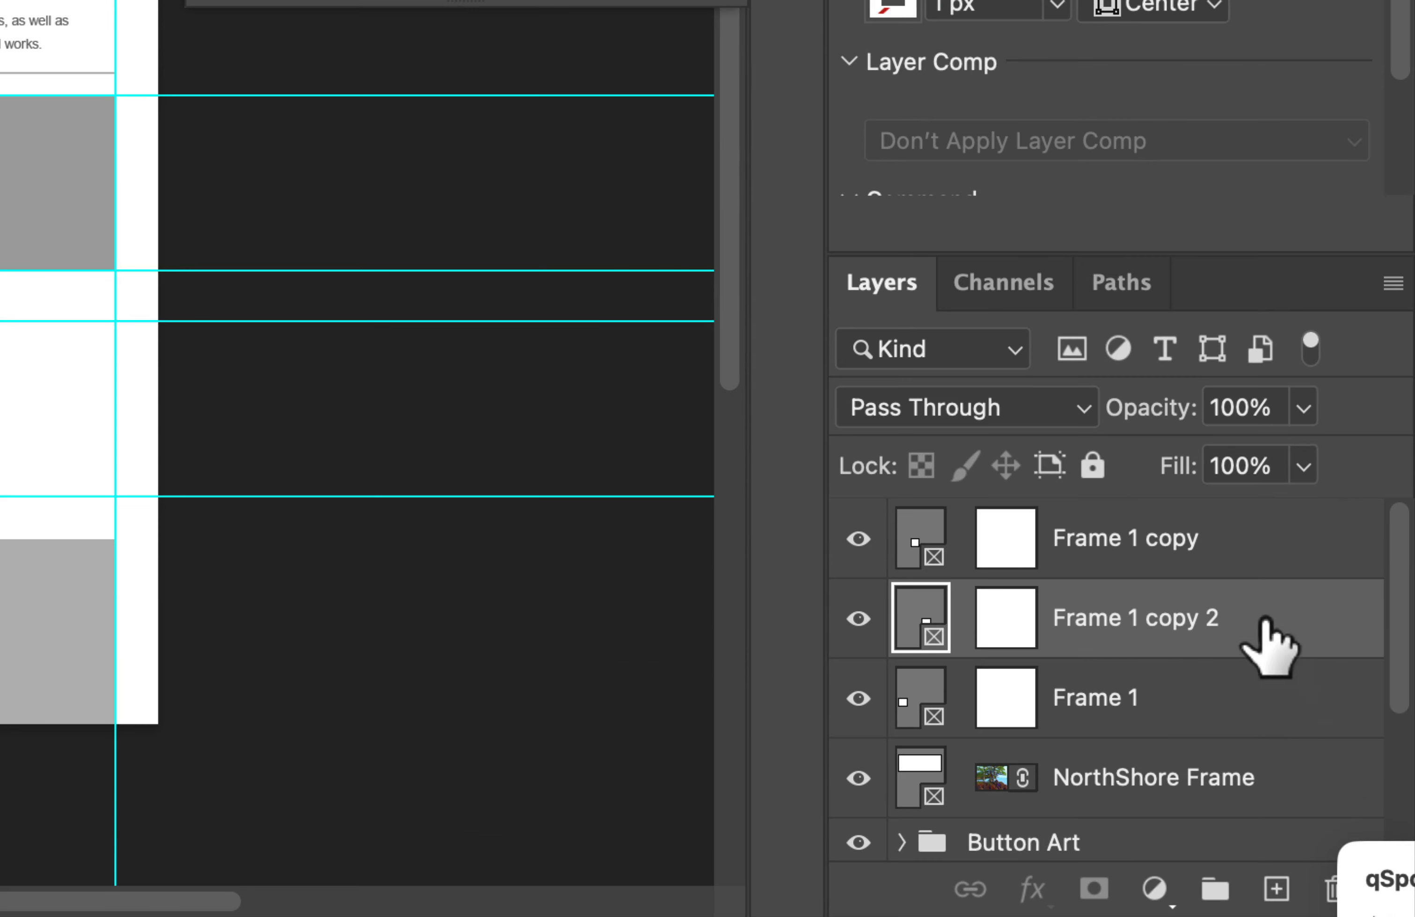
Step: Make another duplicate of Frame 1 and set its X position to 800 px, over the fourth gray square
{"action": "left_click_drag", "start_coordinate": [1300, 811], "coordinate": [1315, 826]}
{"action": "left_click_drag", "start_coordinate": [1206, 723], "coordinate": [1274, 883]}
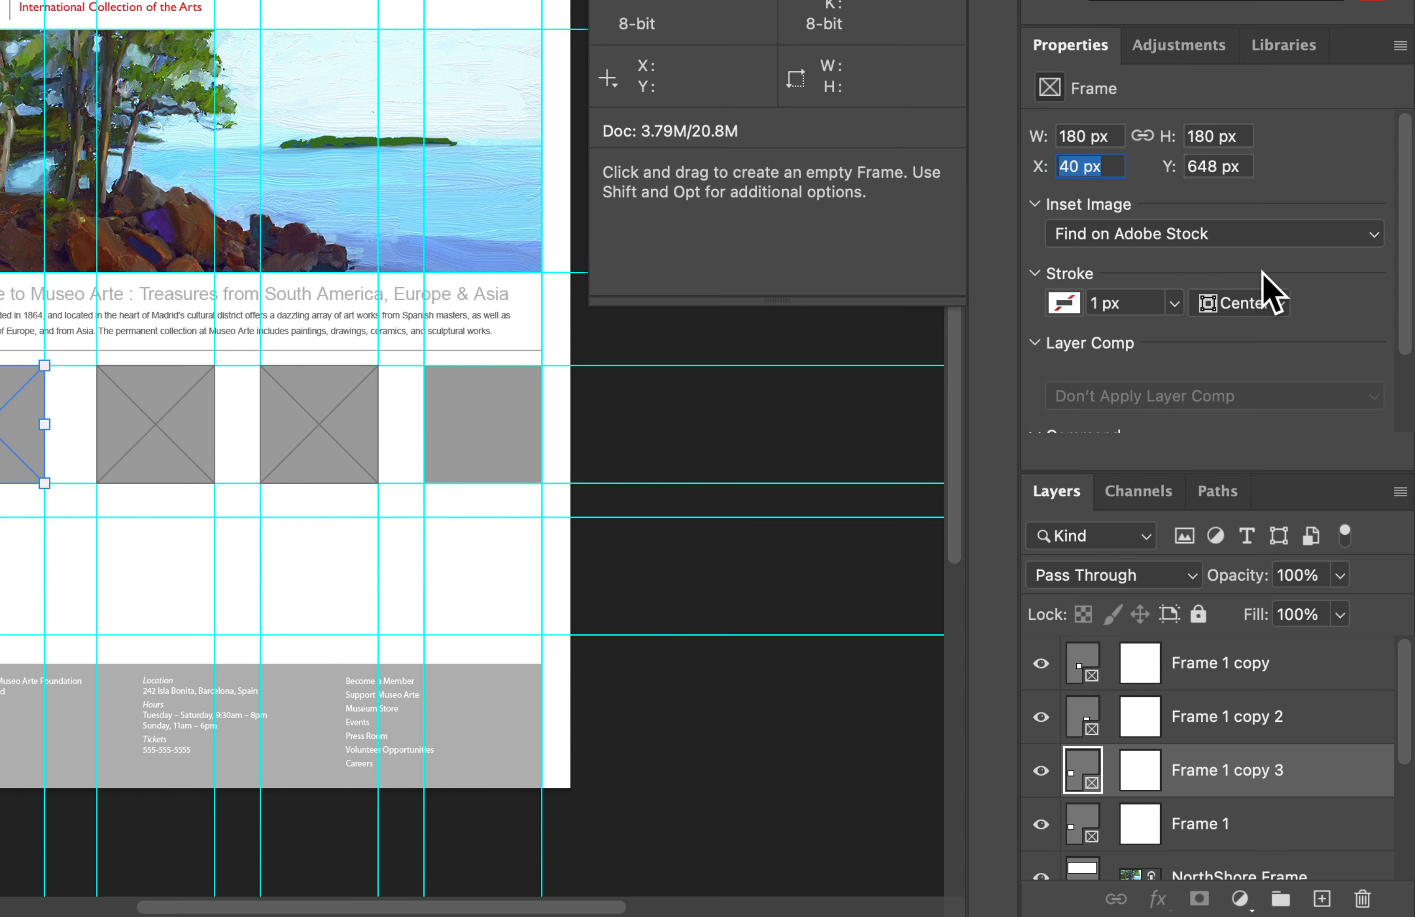
{"action": "type", "text": "800"}
{"action": "key", "text": "Return"}
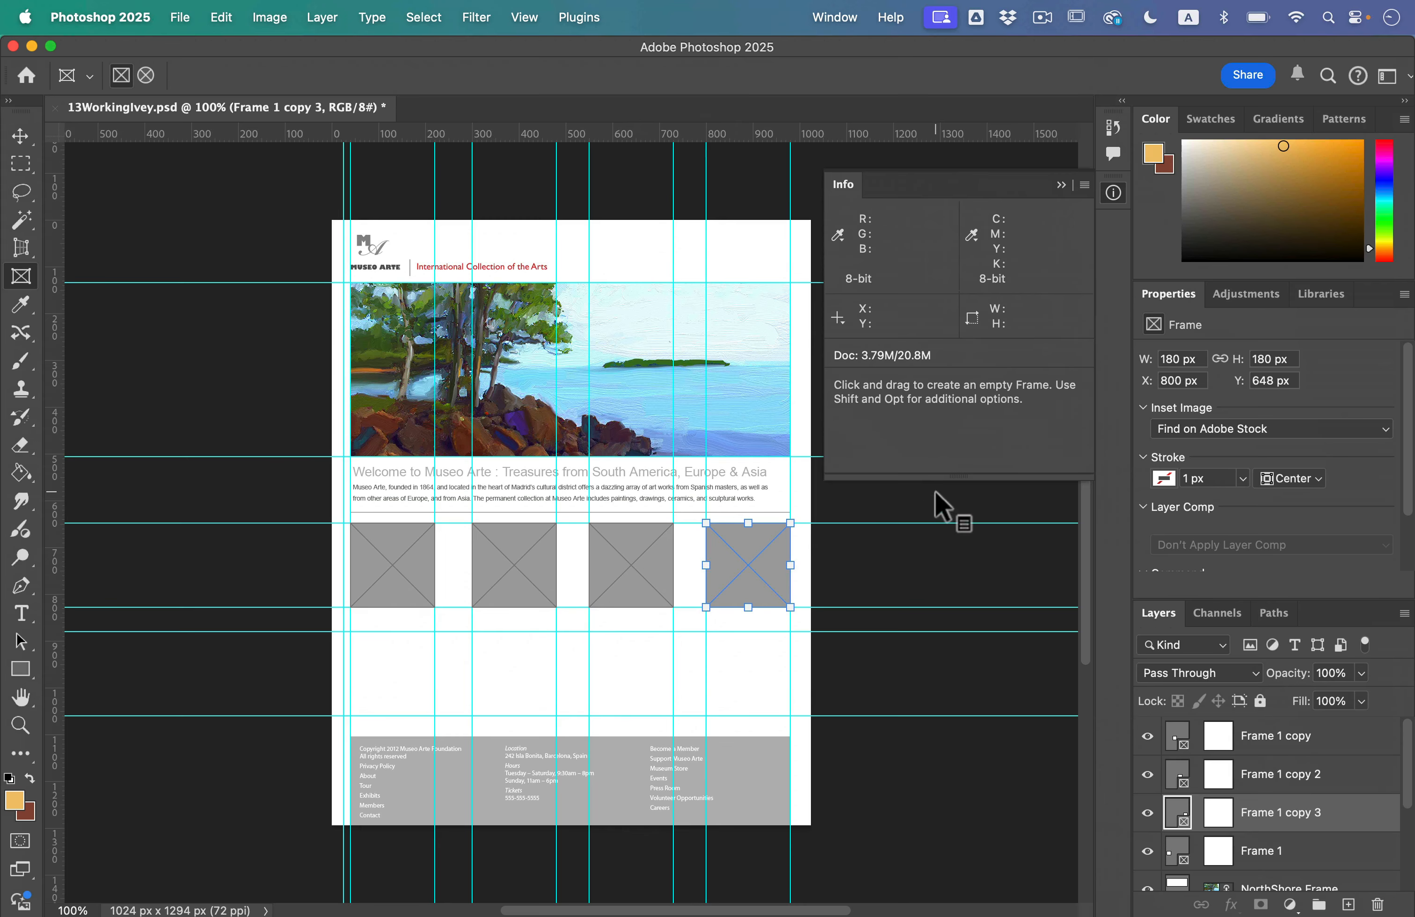
Step: Using the Move tool, select the first square frame and place Beach.jpg from the Art folder in it as a linked image
{"action": "left_click", "coordinate": [18, 136]}
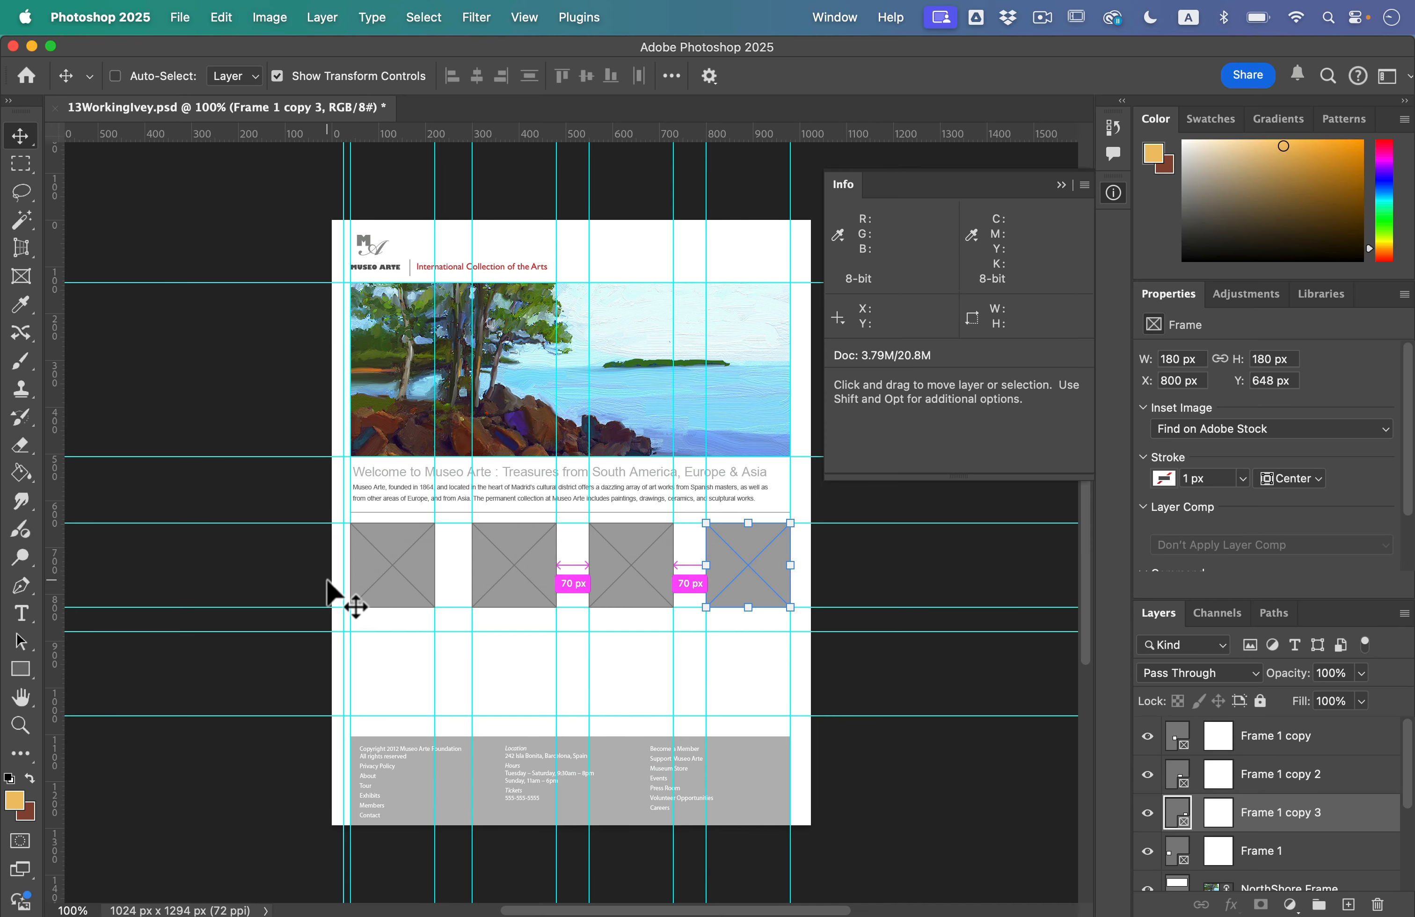
{"action": "left_click", "coordinate": [398, 576]}
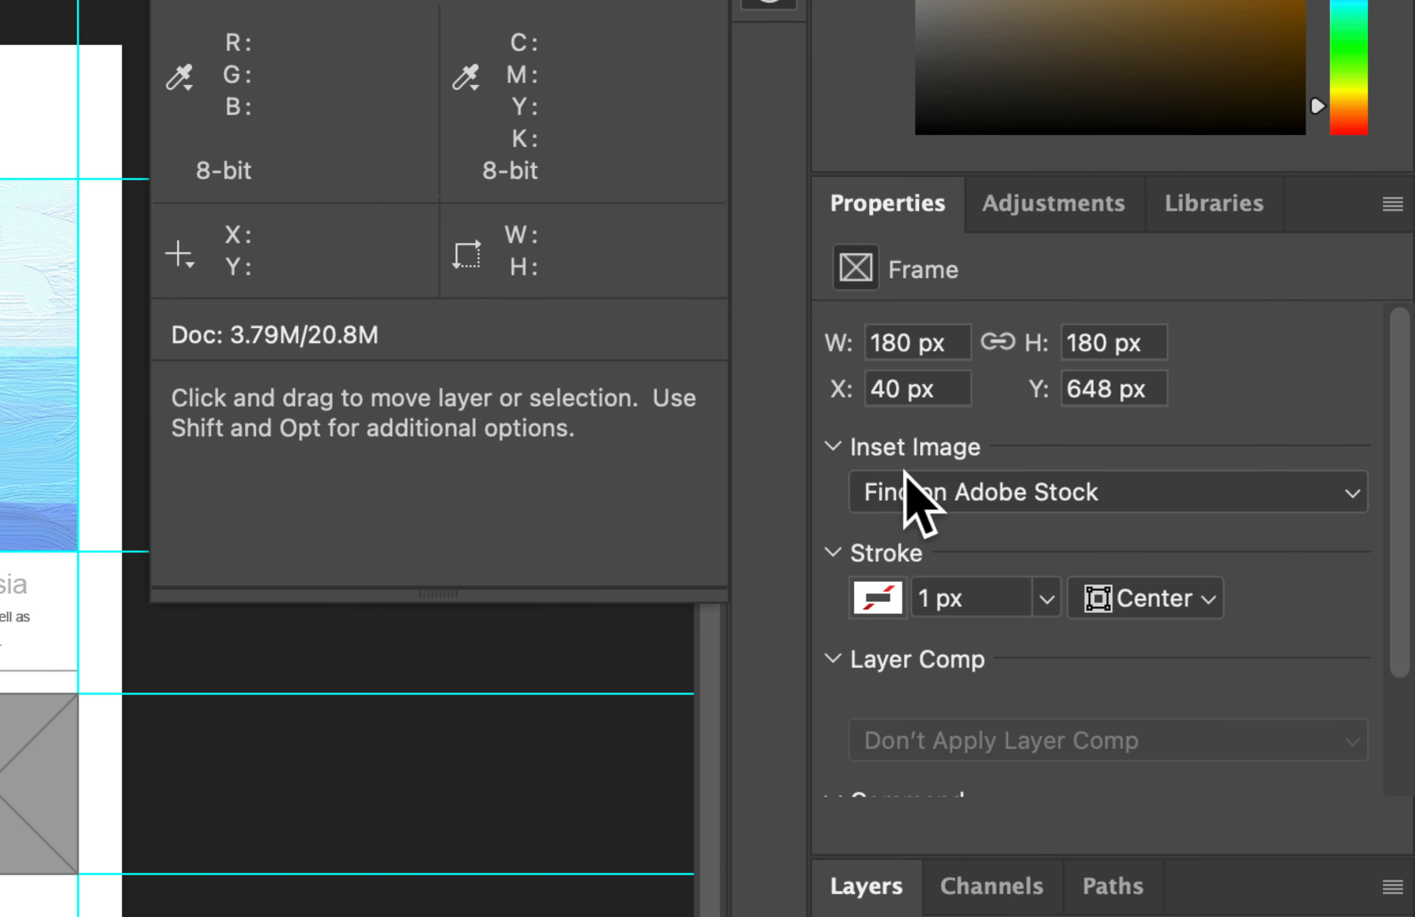
{"action": "left_click", "coordinate": [1065, 493]}
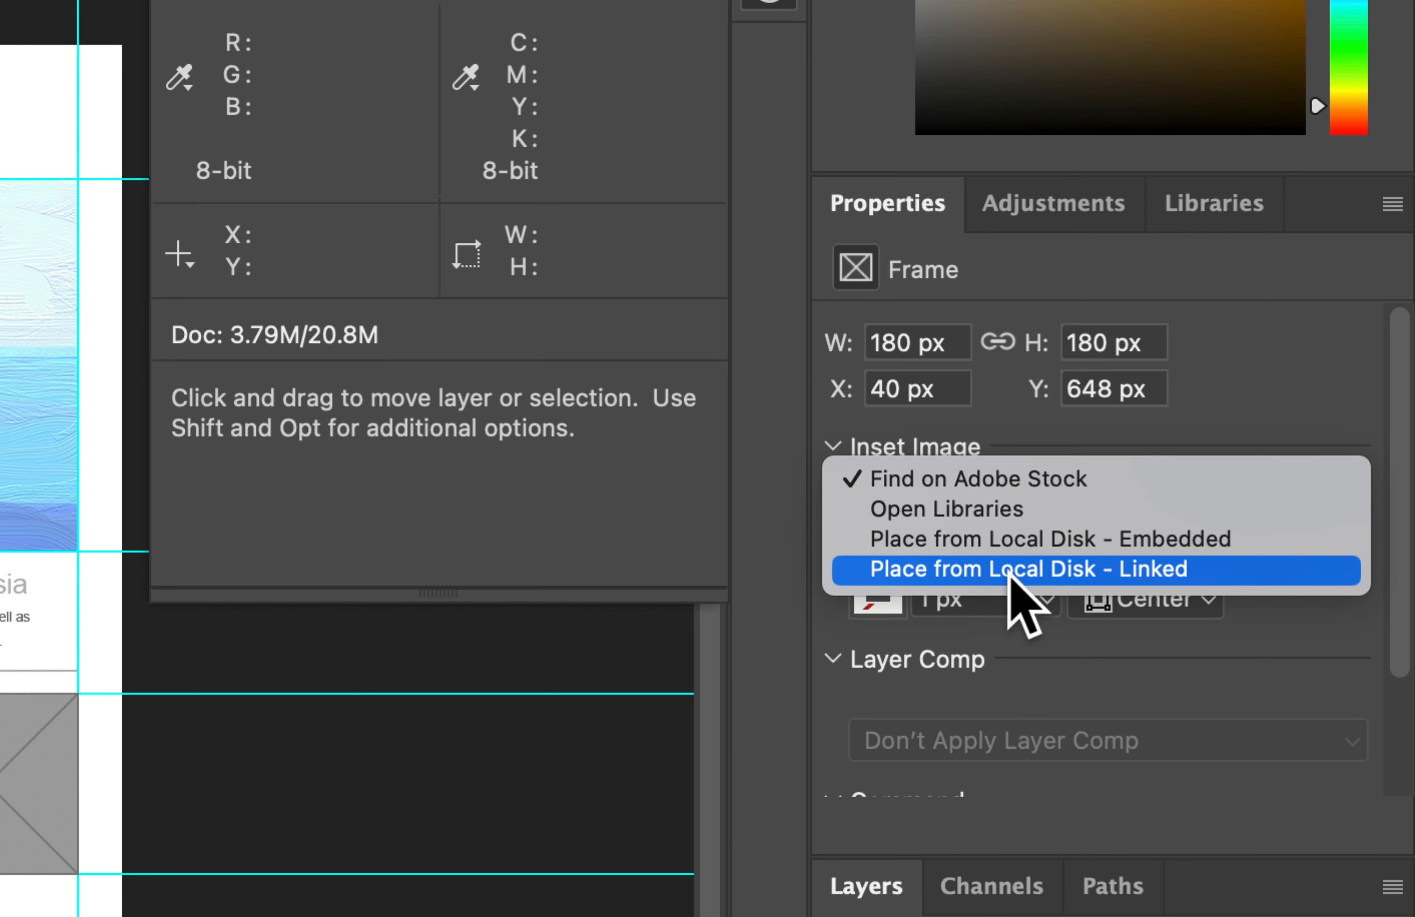
{"action": "left_click", "coordinate": [1039, 570]}
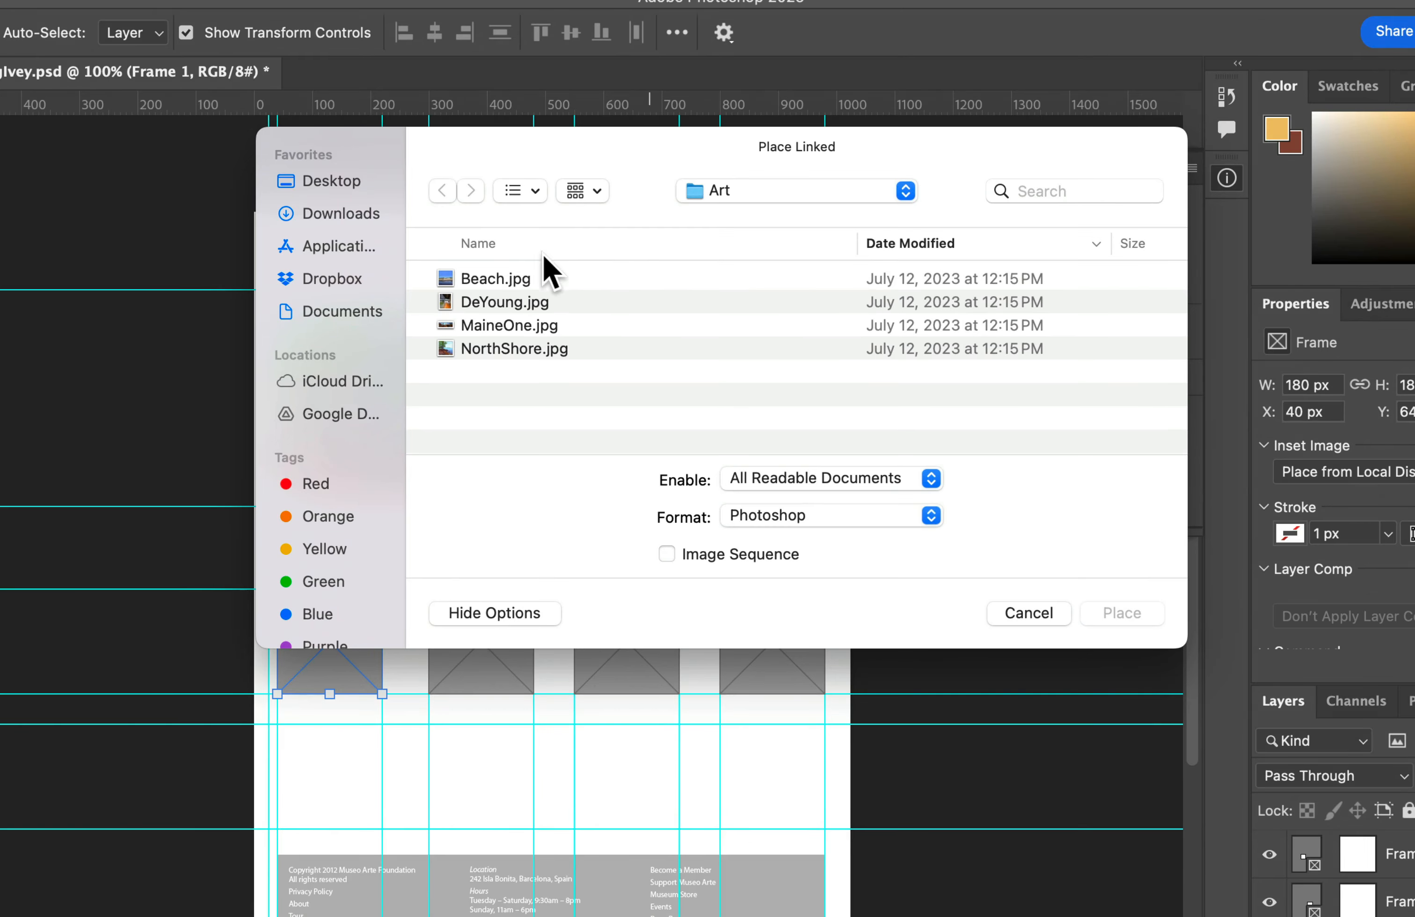
{"action": "left_click", "coordinate": [520, 275]}
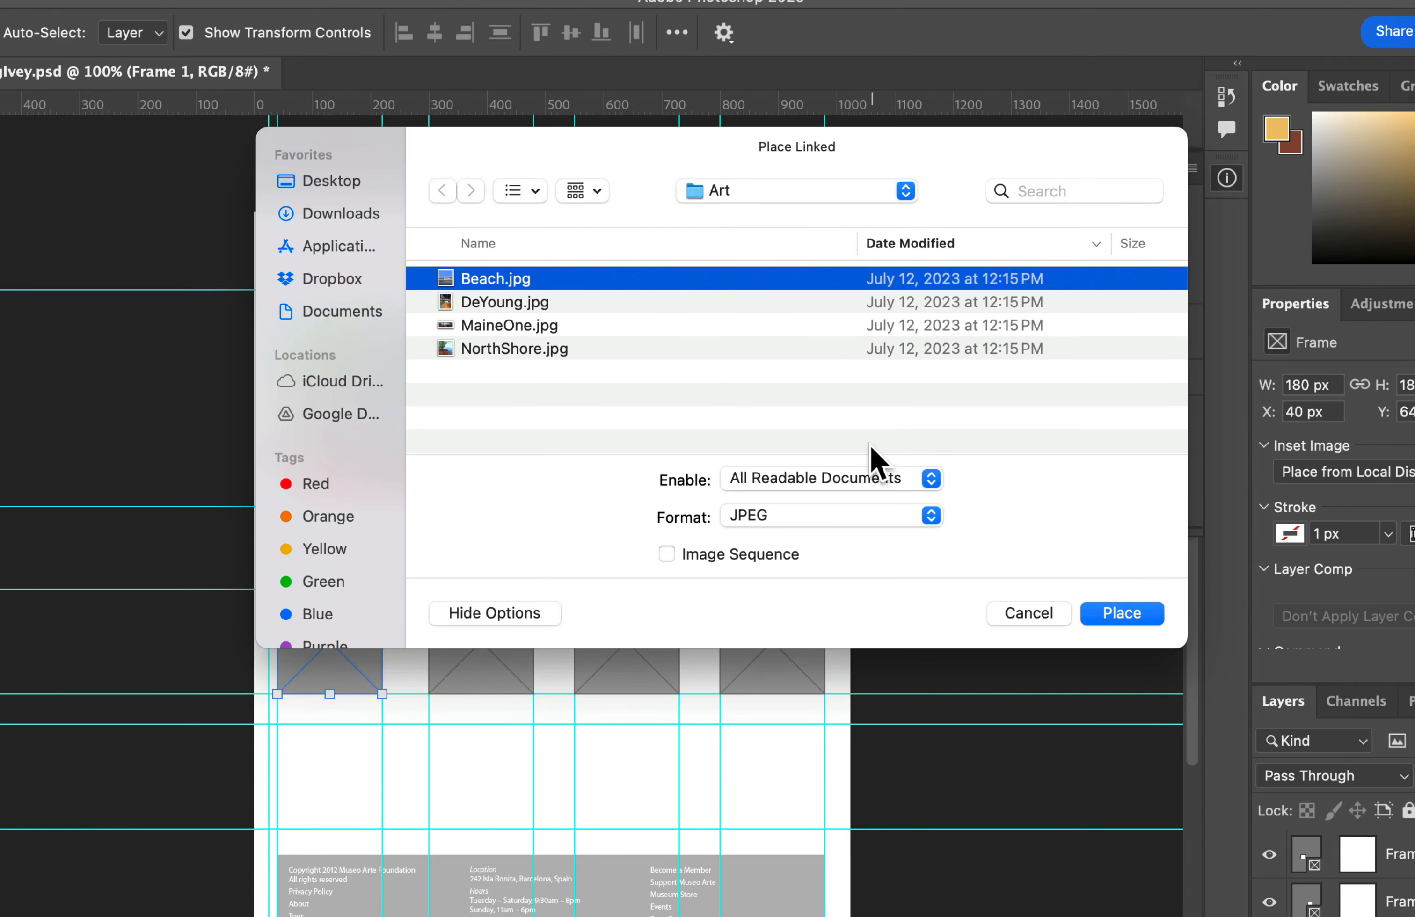
{"action": "left_click", "coordinate": [1120, 614]}
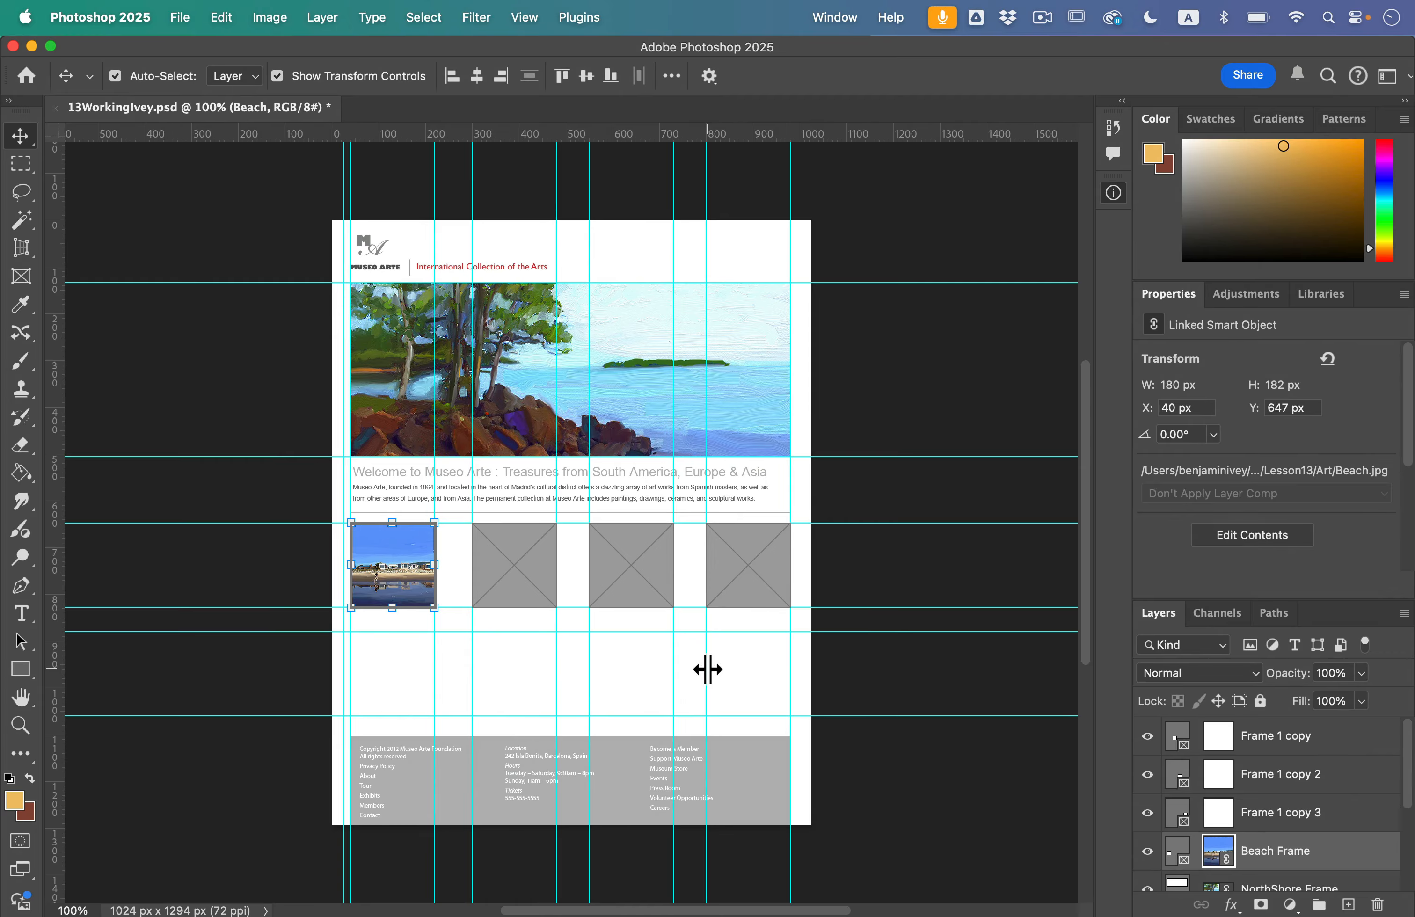
Step: Place NorthShore.jpg from the Art folder as a linked image in the second square frame
{"action": "left_click", "coordinate": [543, 573]}
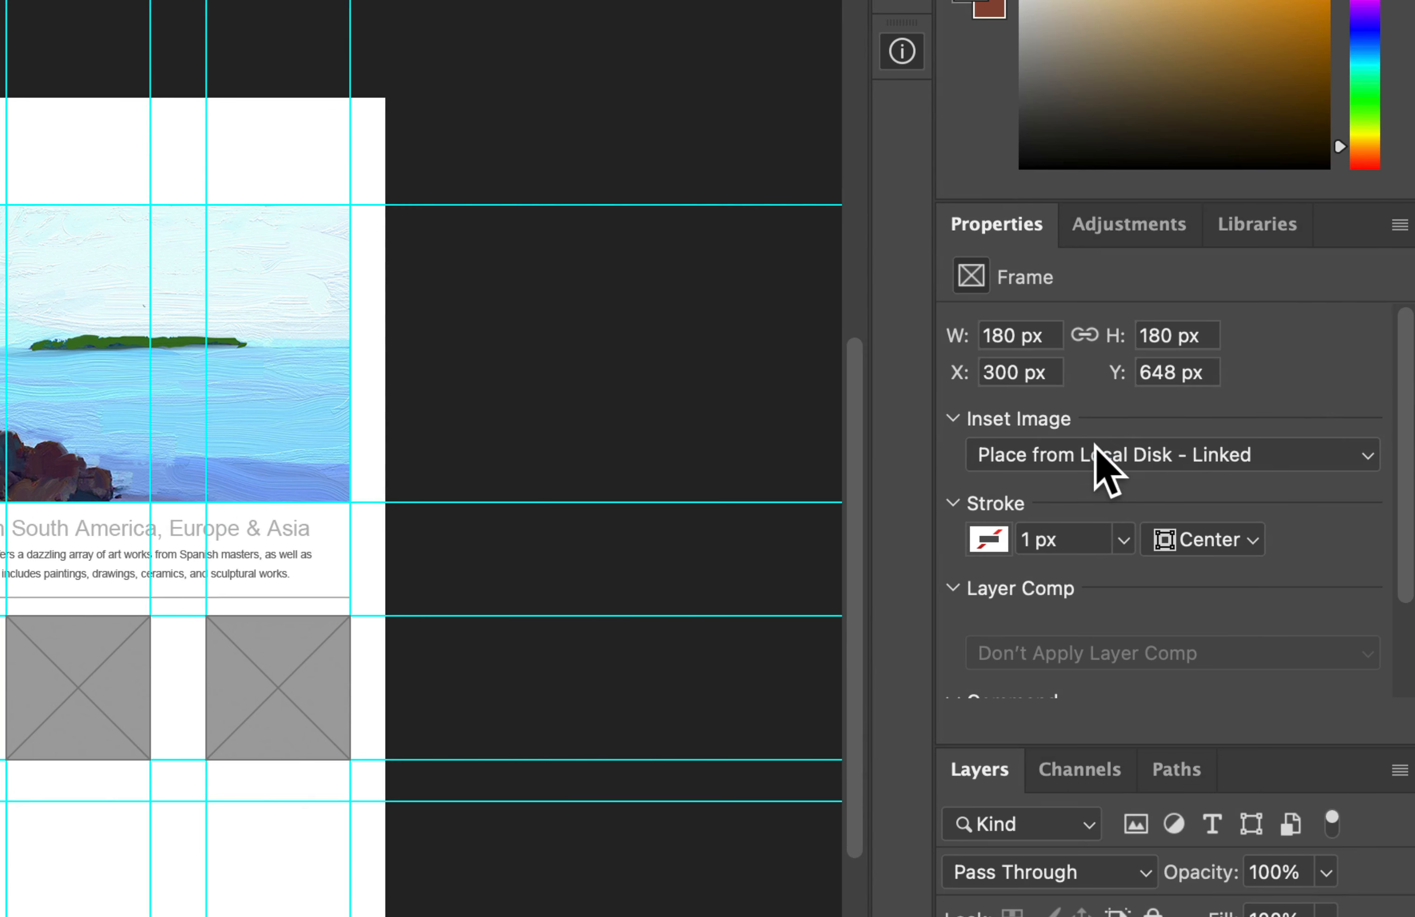
{"action": "left_click", "coordinate": [1228, 433]}
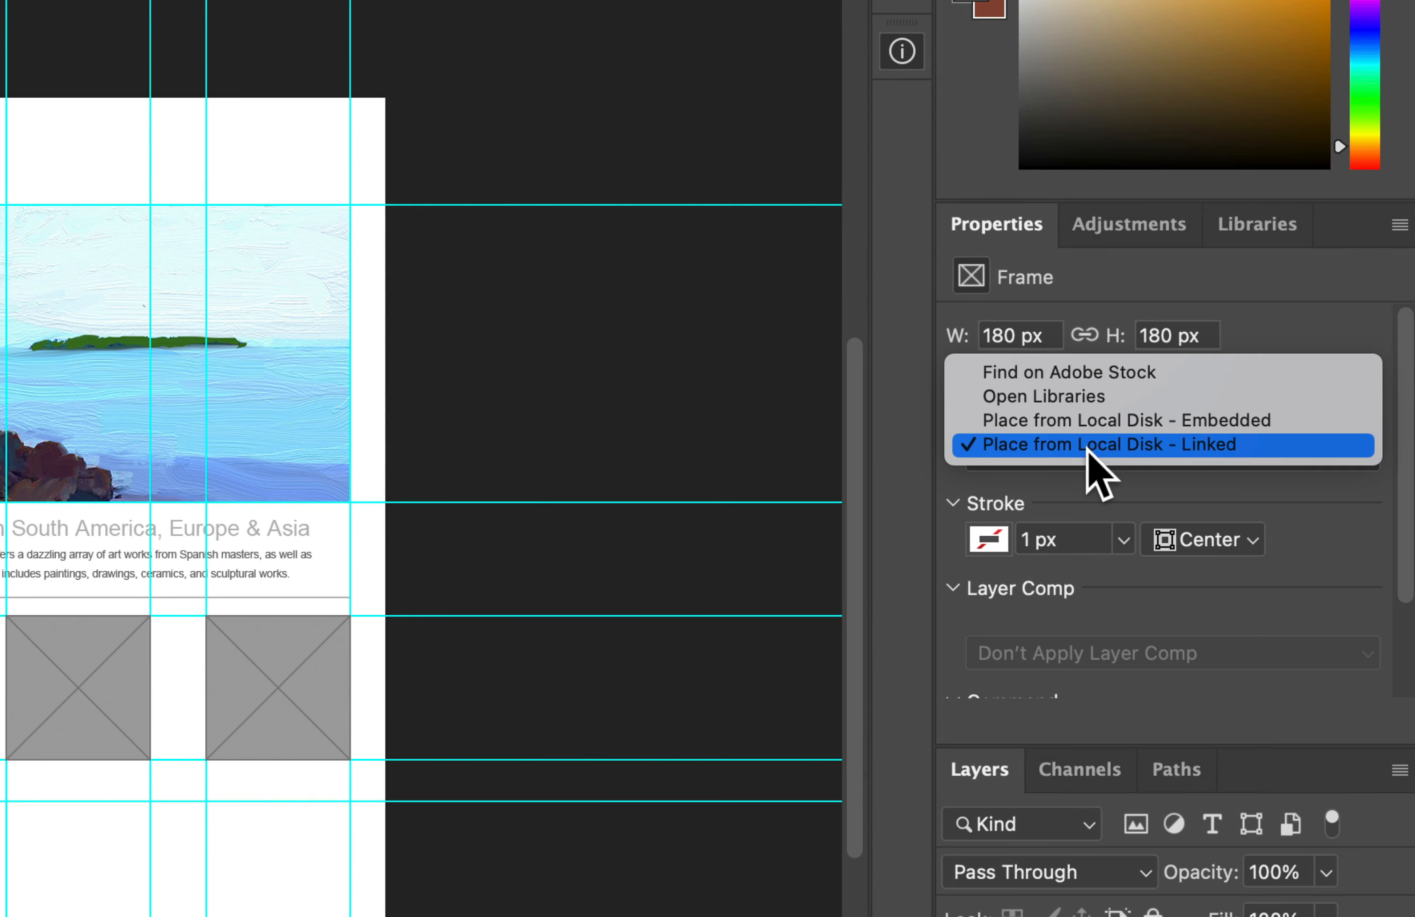
{"action": "left_click", "coordinate": [1119, 450]}
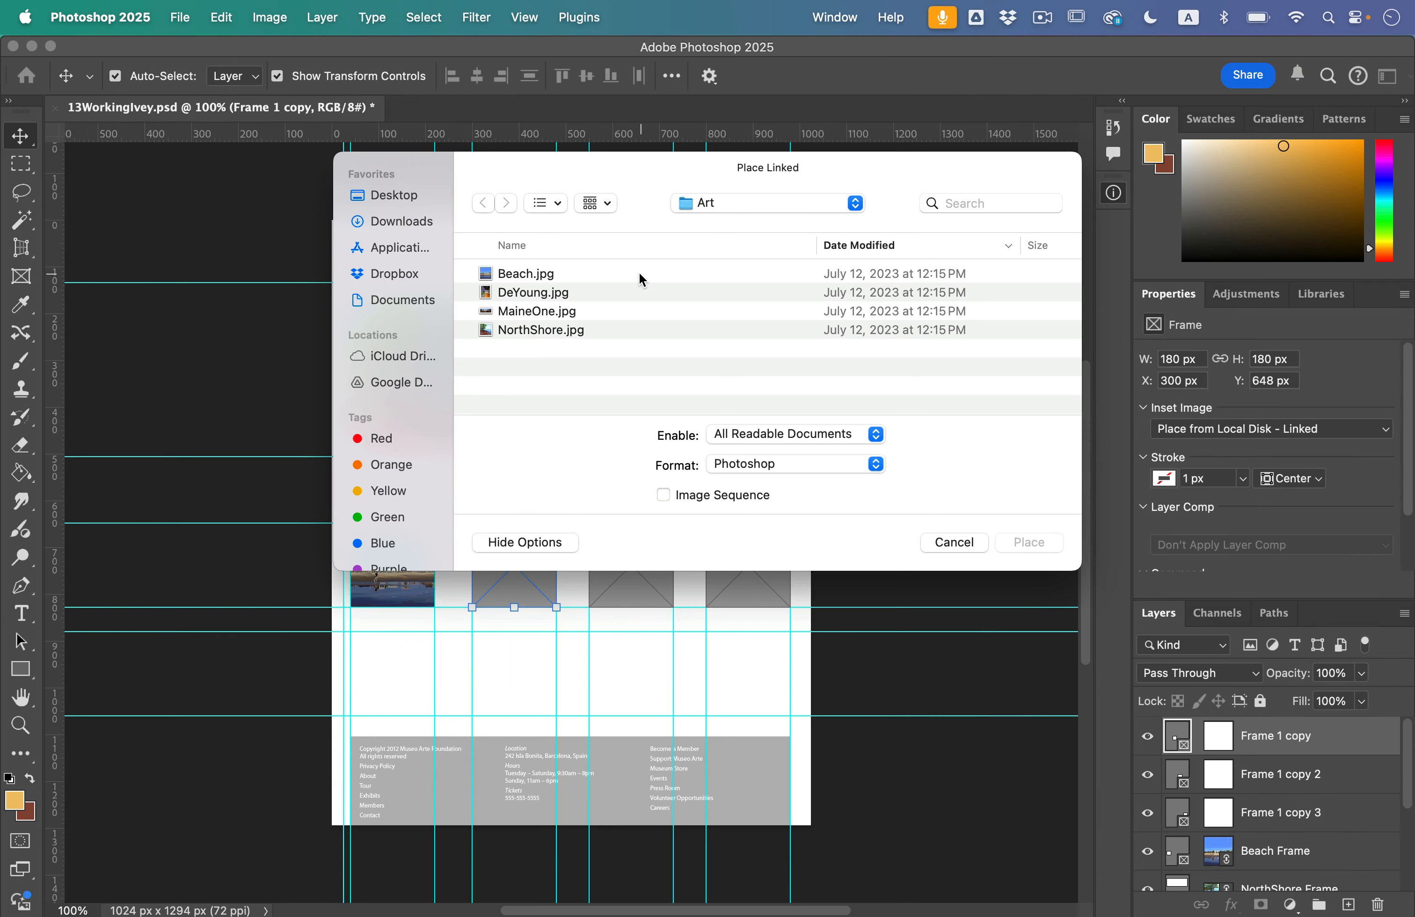
{"action": "left_click", "coordinate": [541, 329]}
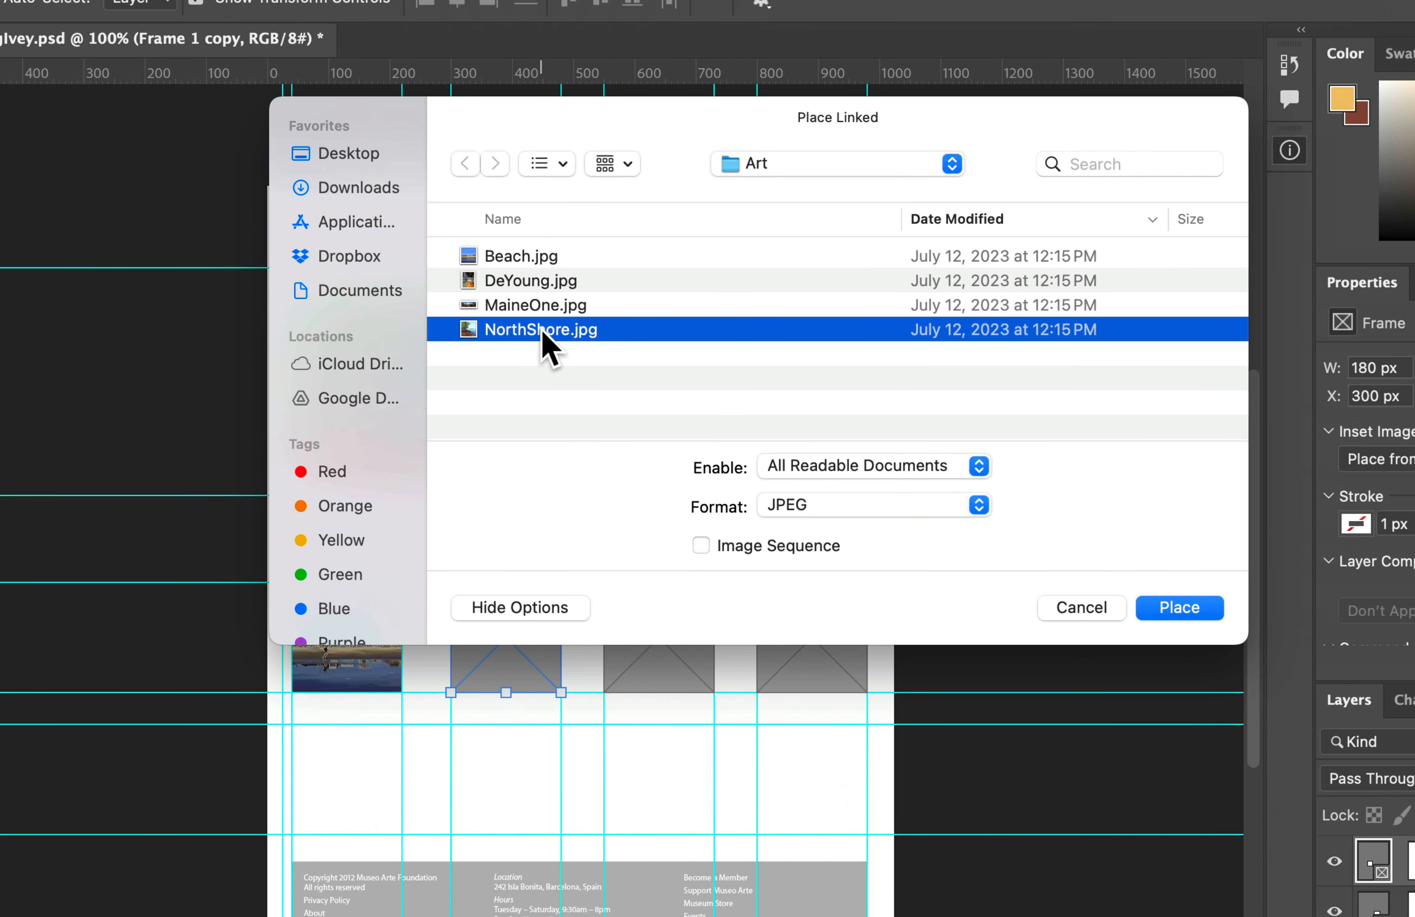
{"action": "double_click", "coordinate": [541, 329]}
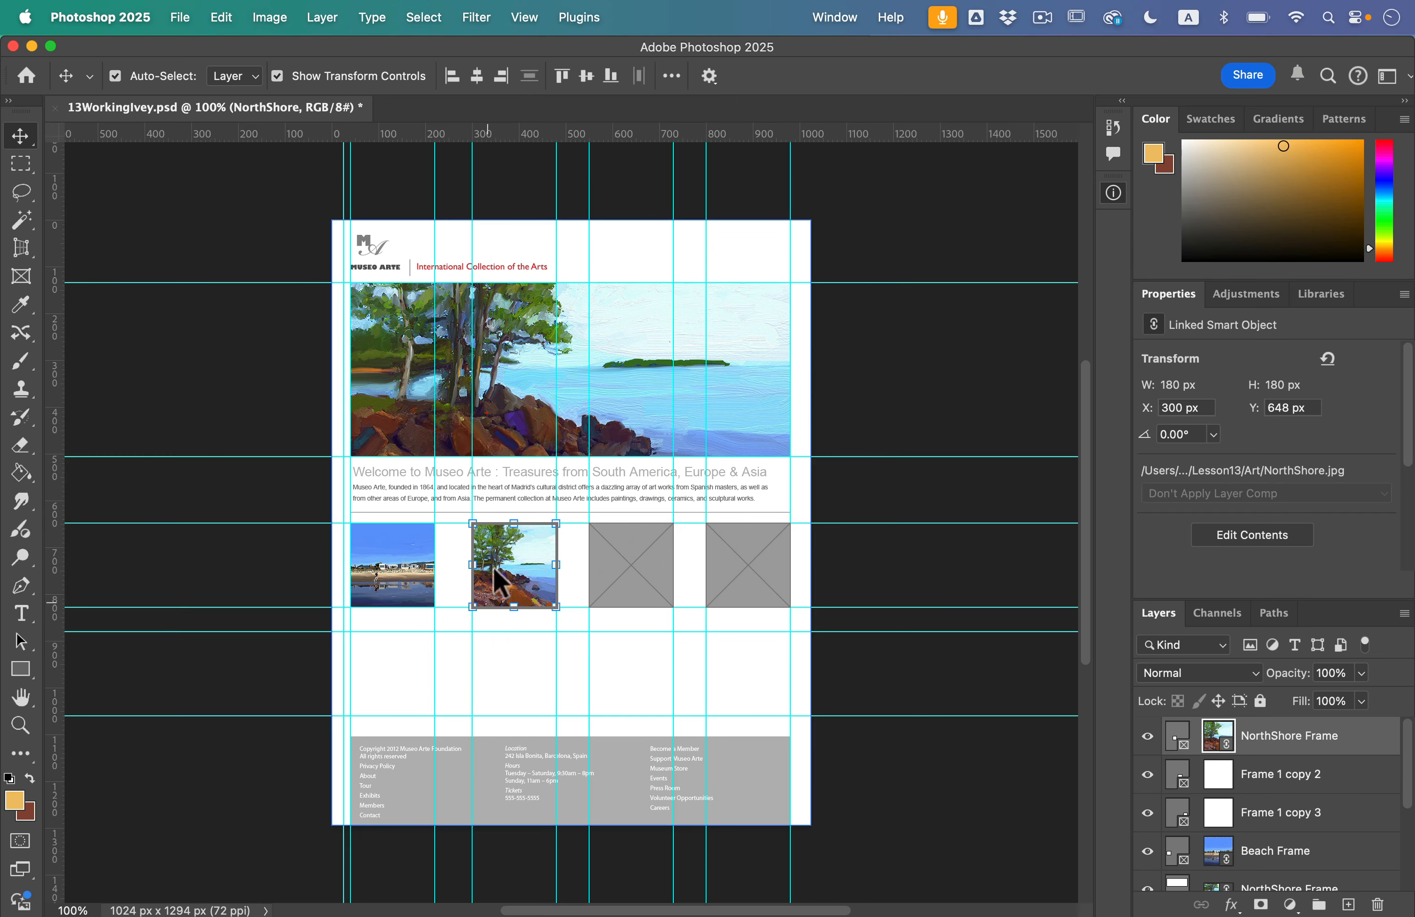
Step: Switch to the Art folder in Finder and place DeYoung.jpg as a linked image in the third square frame
{"action": "key", "text": "ctrl+Up"}
{"action": "left_click", "coordinate": [997, 343]}
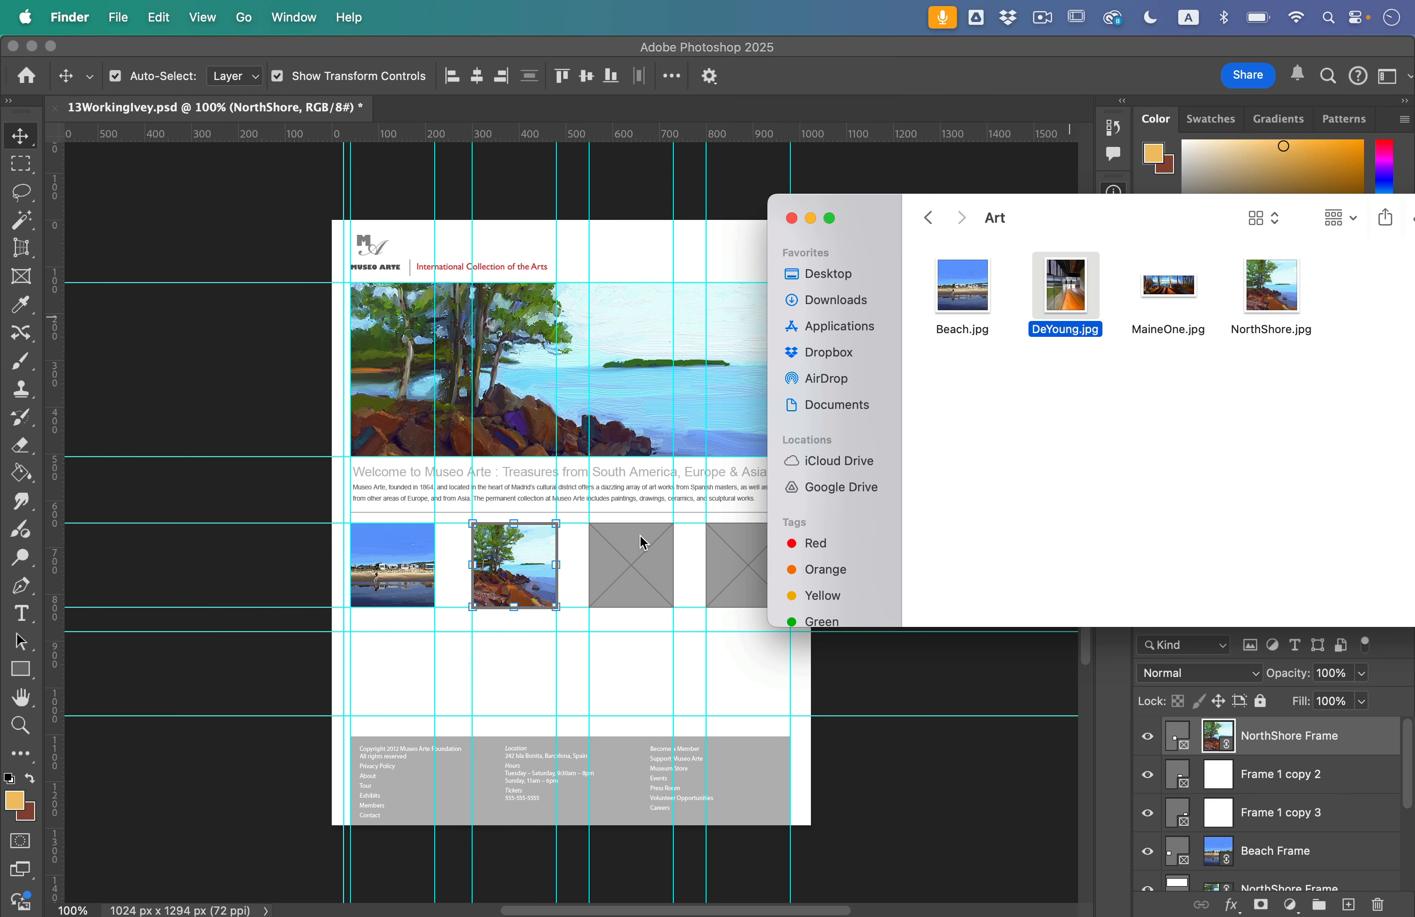
{"action": "left_click", "coordinate": [1011, 489]}
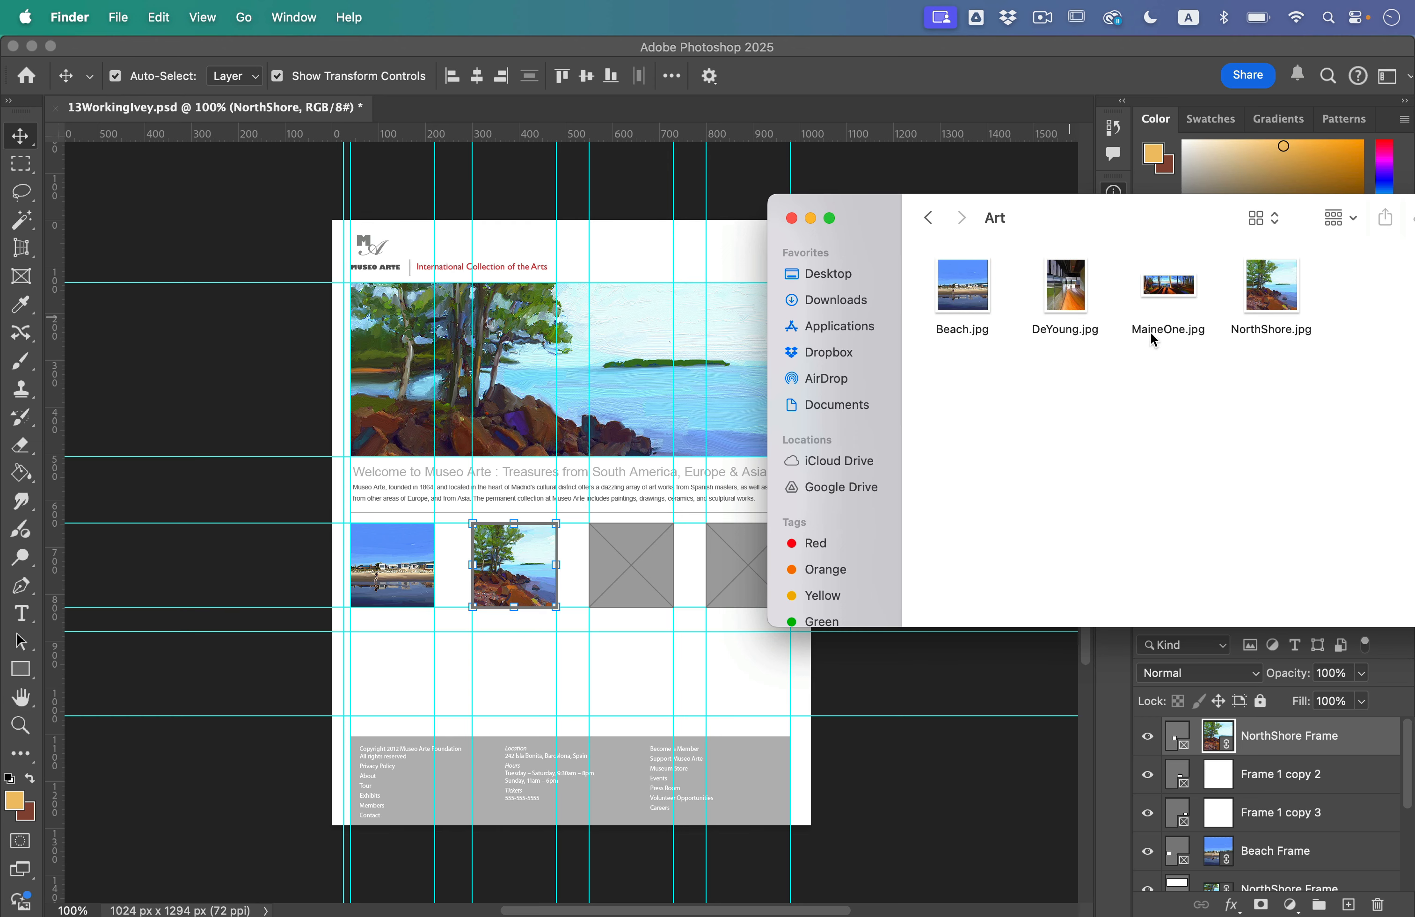
{"action": "left_click", "coordinate": [1065, 290]}
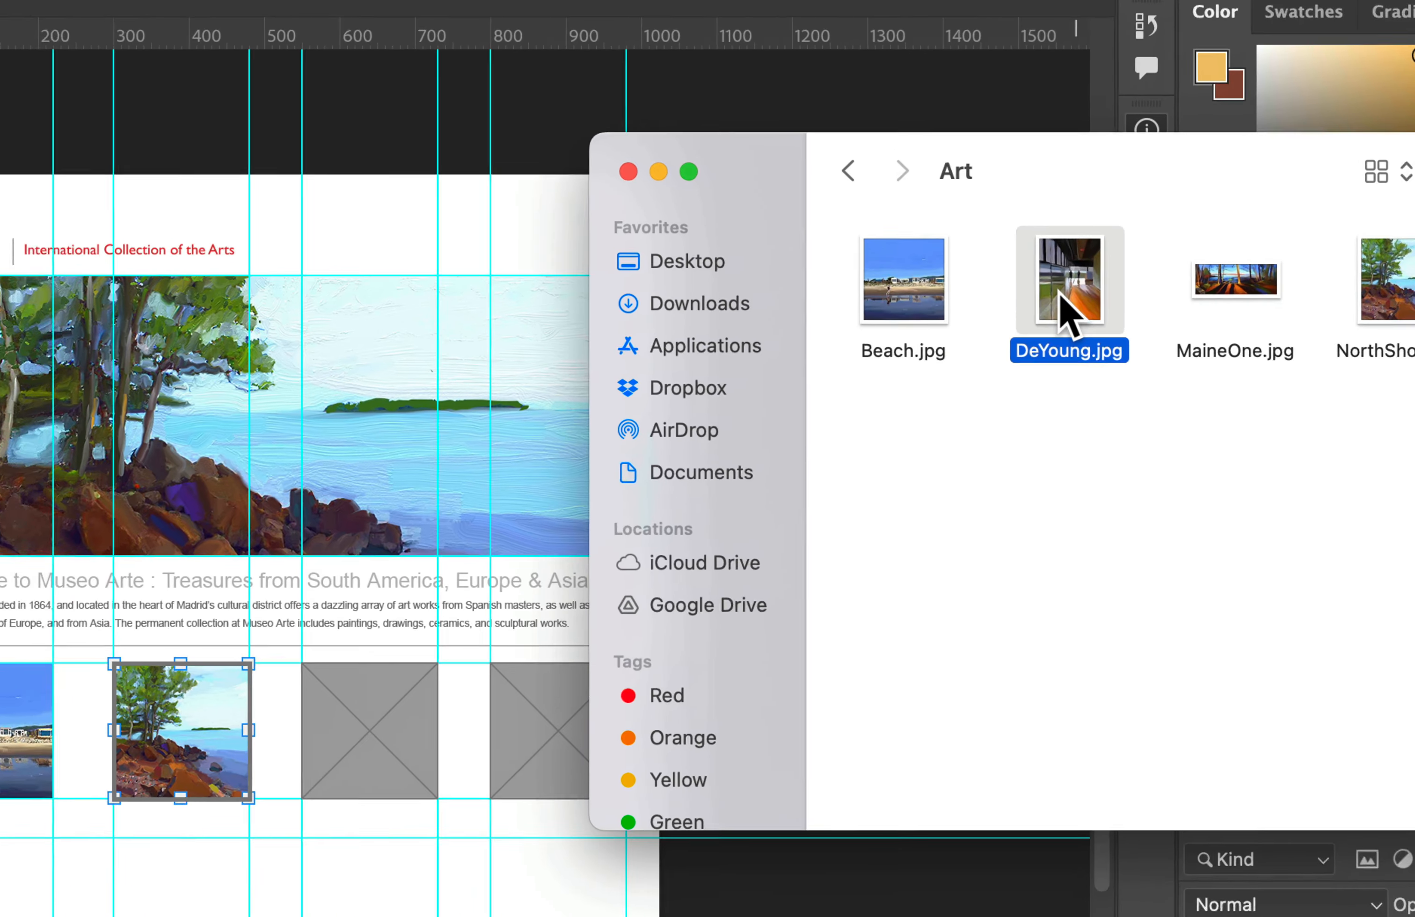
{"action": "key", "text": "alt"}
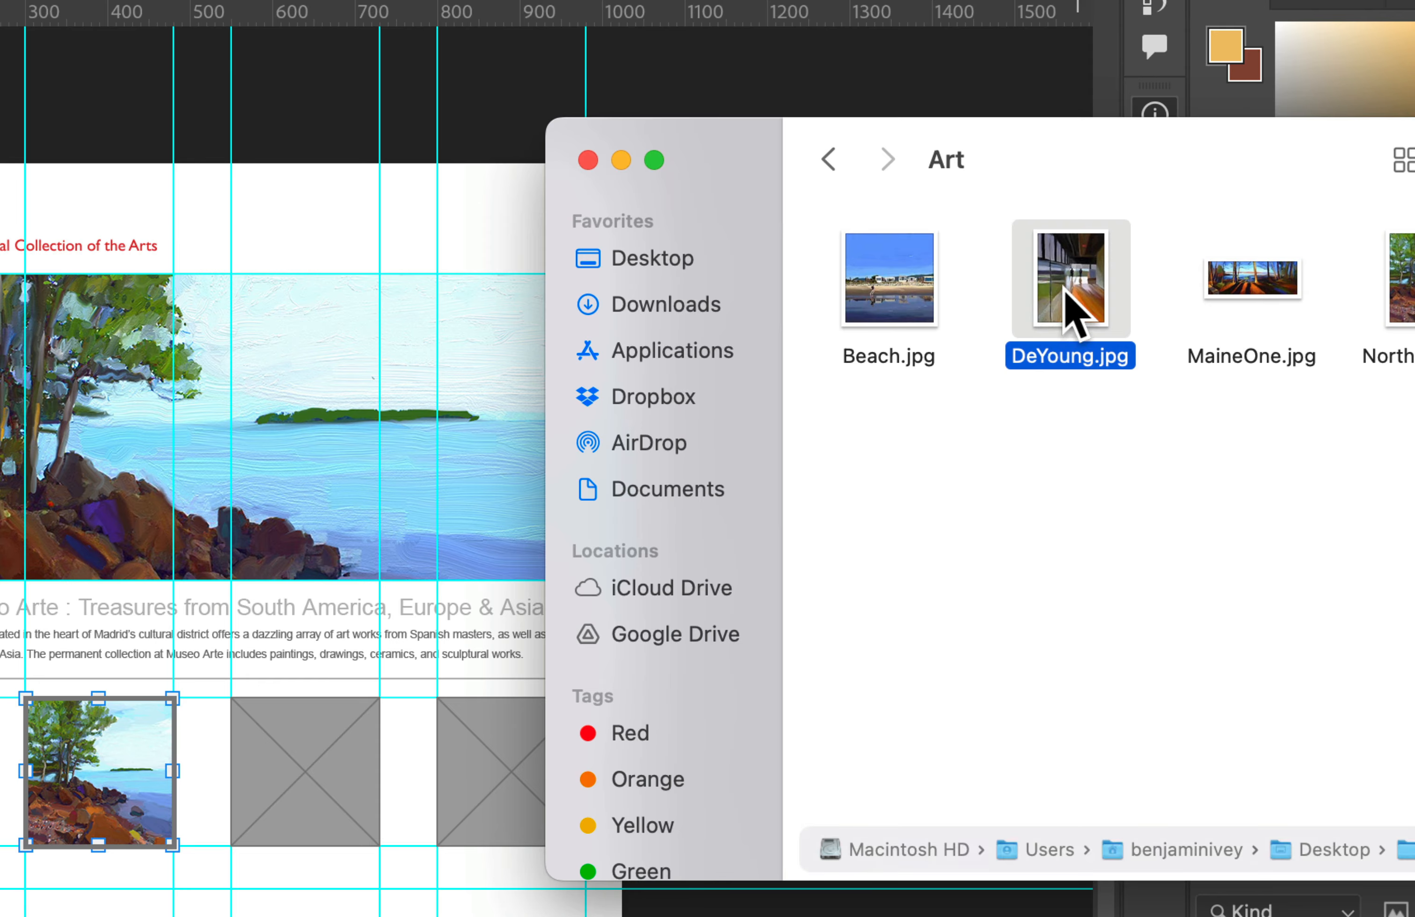
{"action": "left_click_drag", "start_coordinate": [1077, 296], "coordinate": [290, 763]}
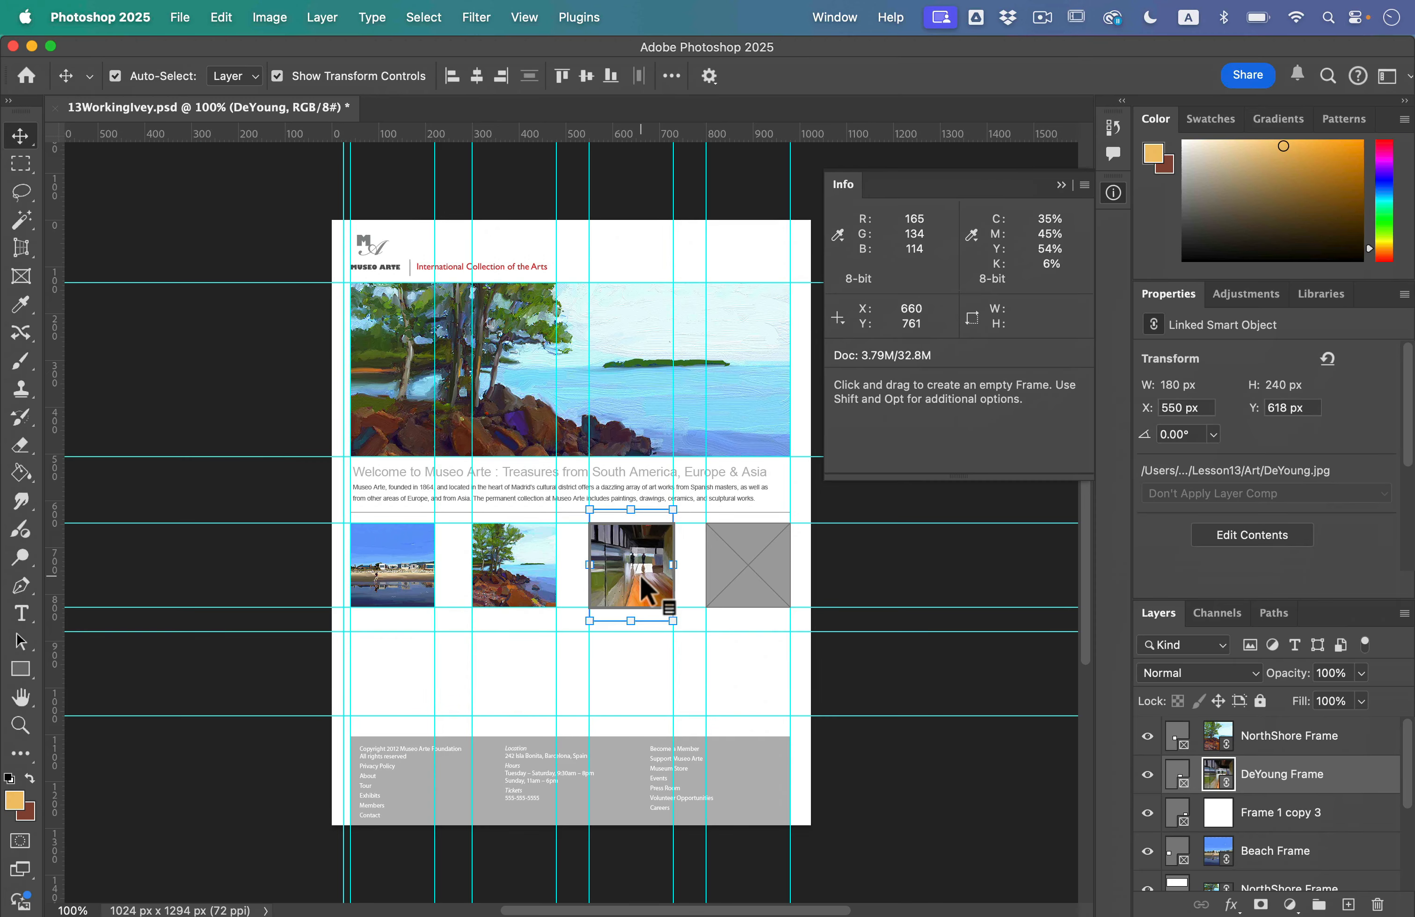
Step: Return to the Art folder in Finder and place MaineOne.jpg as a linked image in the fourth square frame
{"action": "key", "text": "ctrl+Up"}
{"action": "left_click", "coordinate": [1132, 289]}
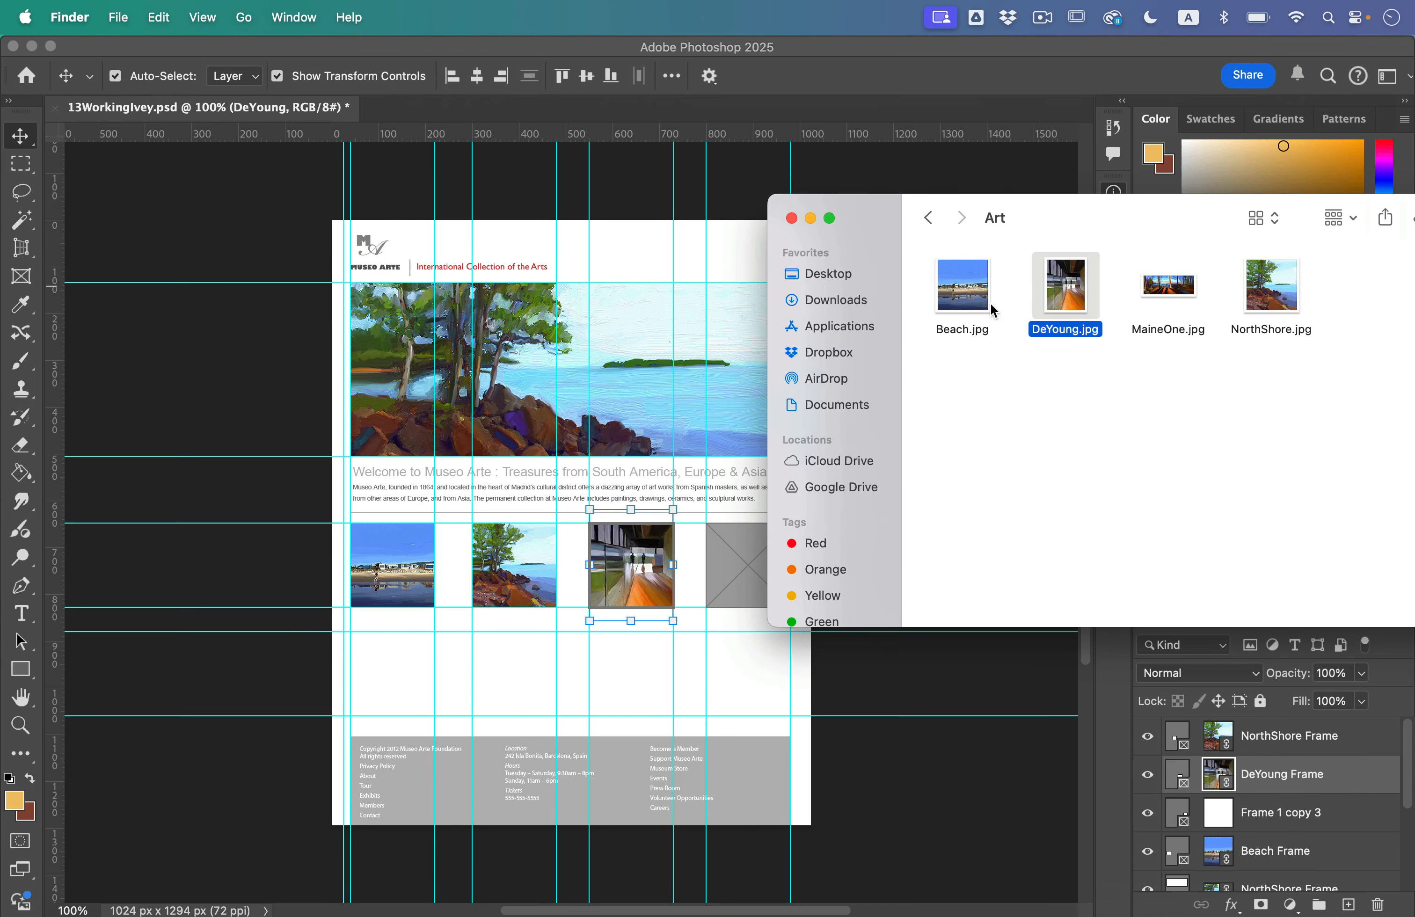
{"action": "left_click_drag", "start_coordinate": [1113, 220], "coordinate": [1168, 218]}
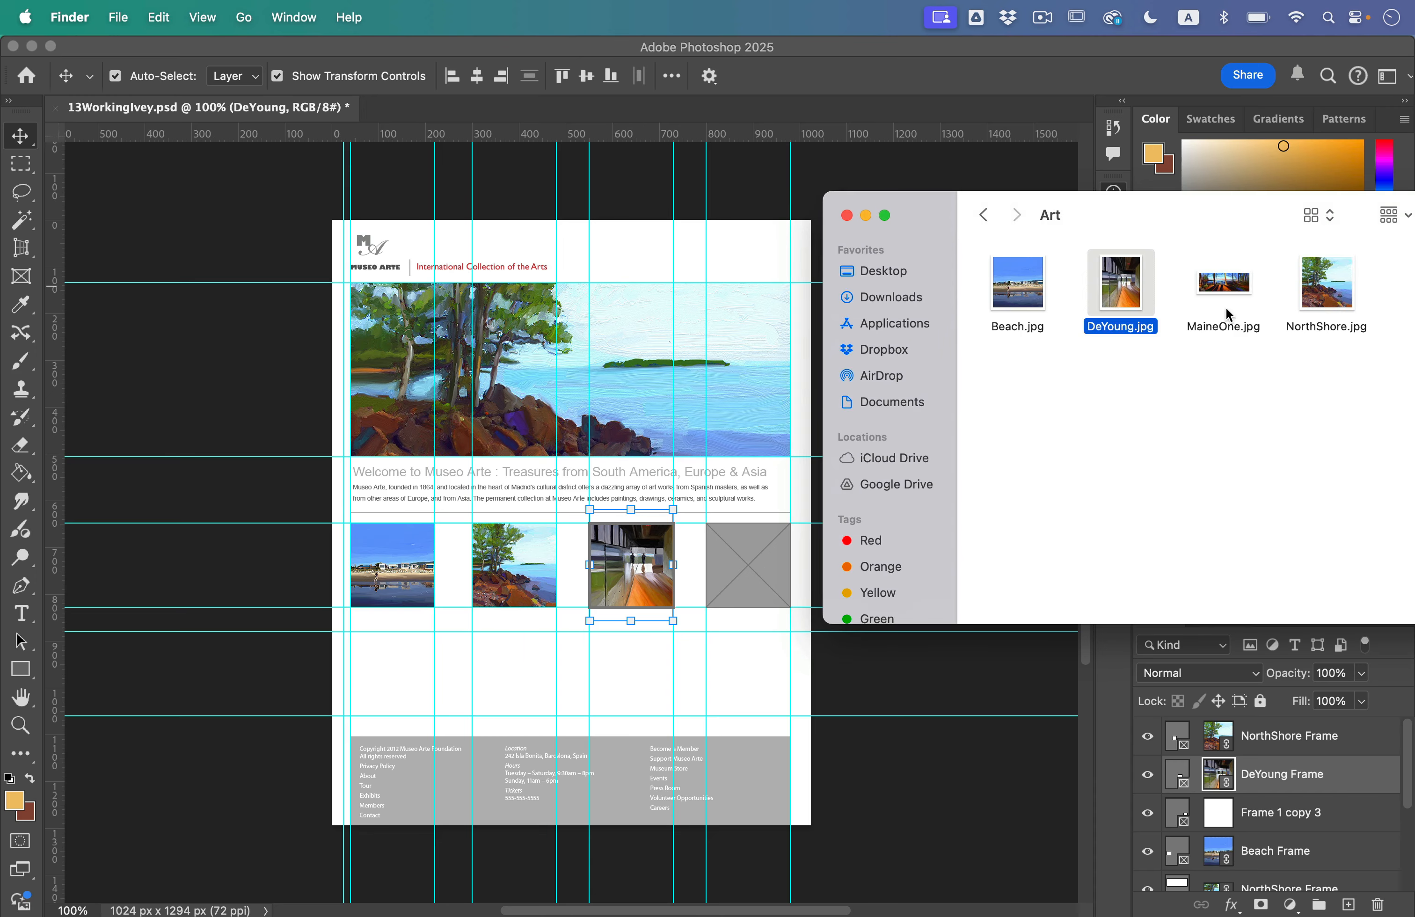
{"action": "left_click", "coordinate": [1228, 292]}
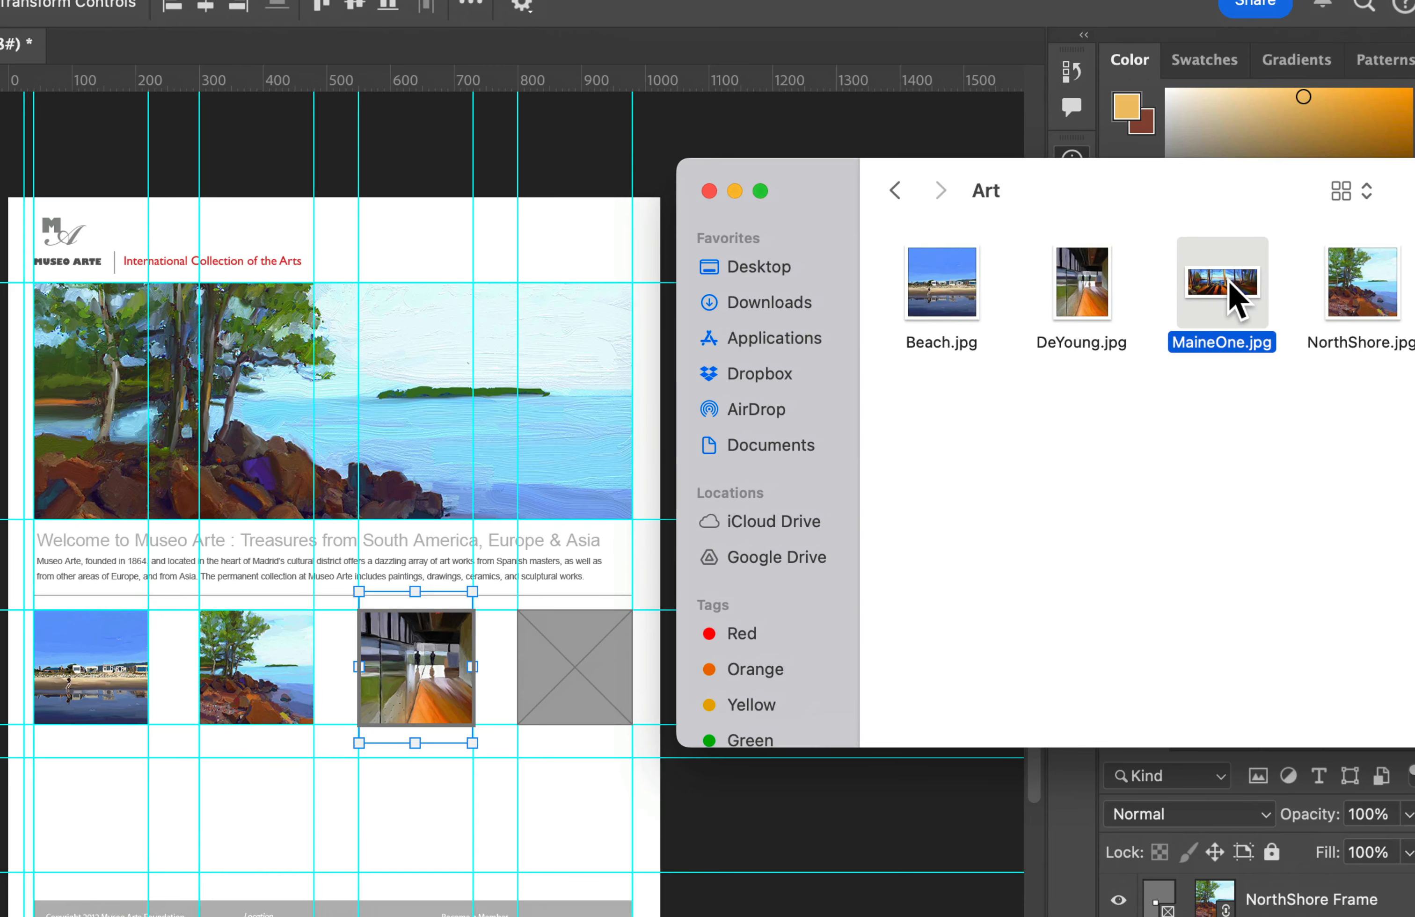
{"action": "left_click_drag", "start_coordinate": [1230, 286], "coordinate": [568, 661]}
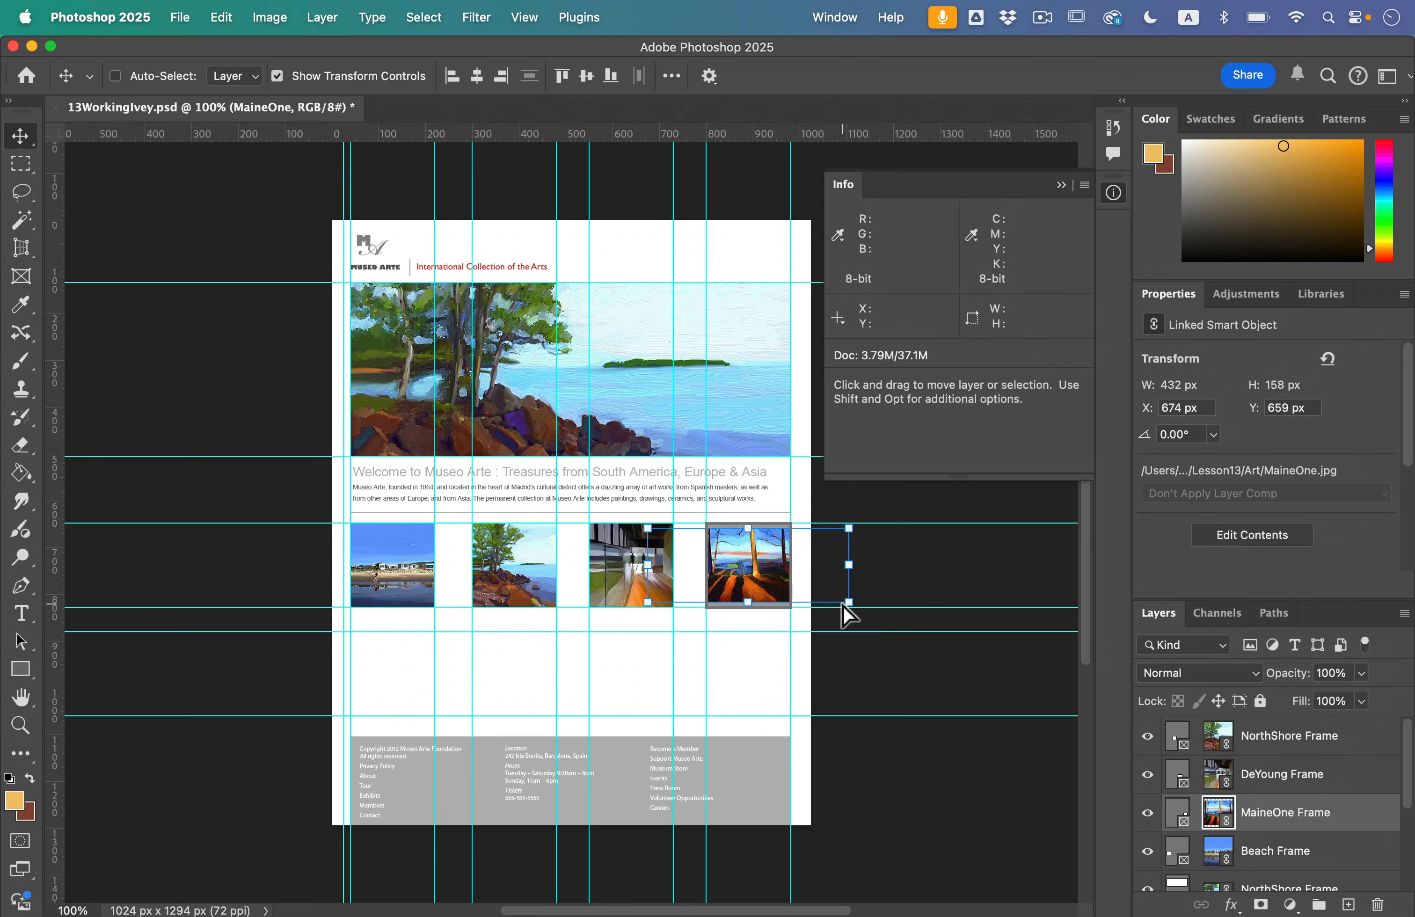
Step: Scale the MaineOne image to about 554 × 203 px and reposition it to fill the fourth square frame
{"action": "key", "text": "super+plus"}
{"action": "key", "text": "super+plus"}
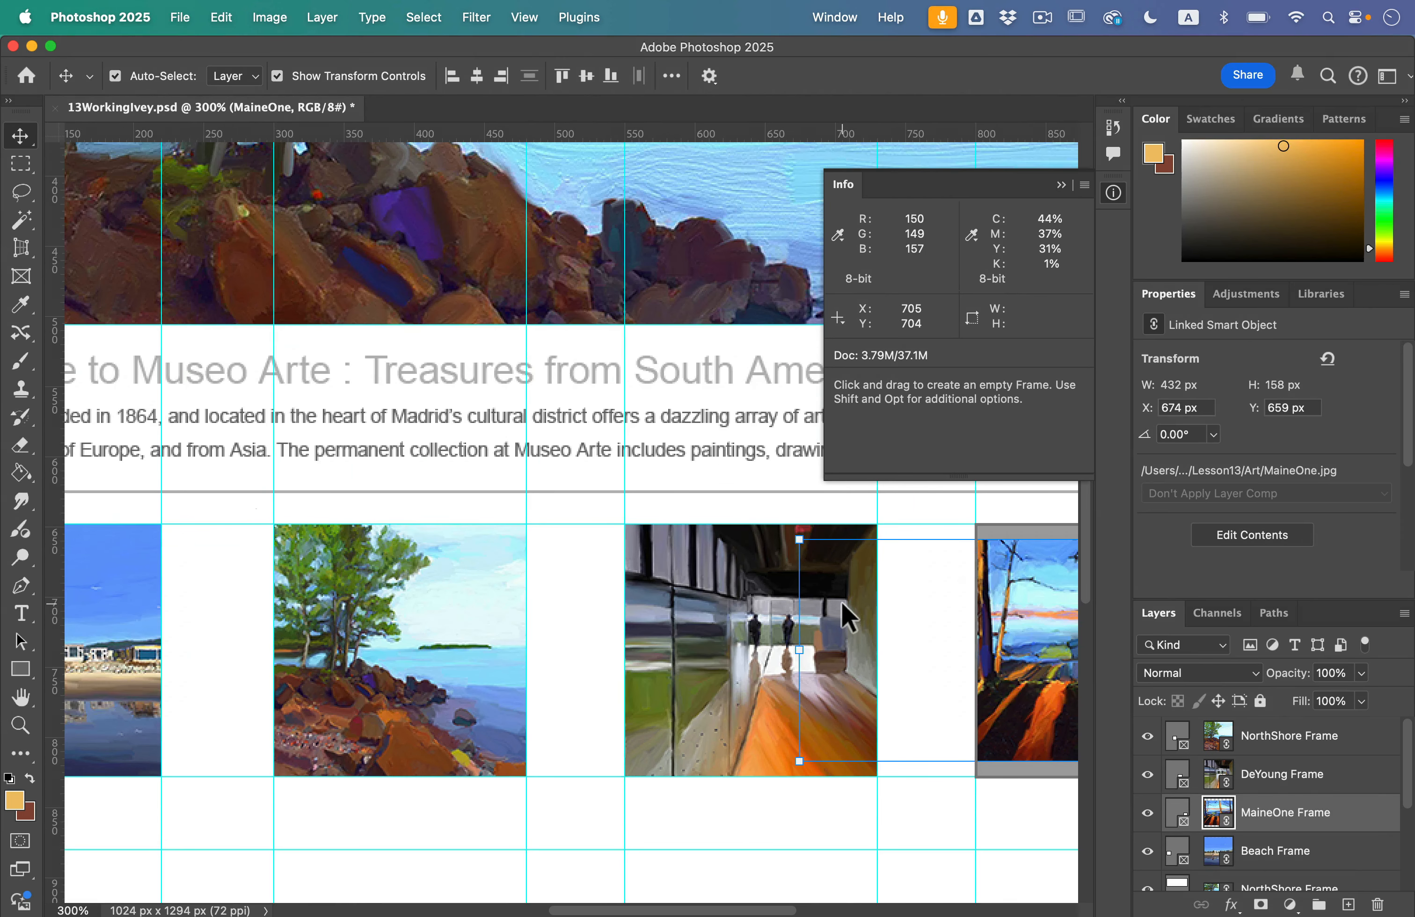
{"action": "scroll", "coordinate": [633, 614], "scroll_direction": "right", "scroll_amount": 10}
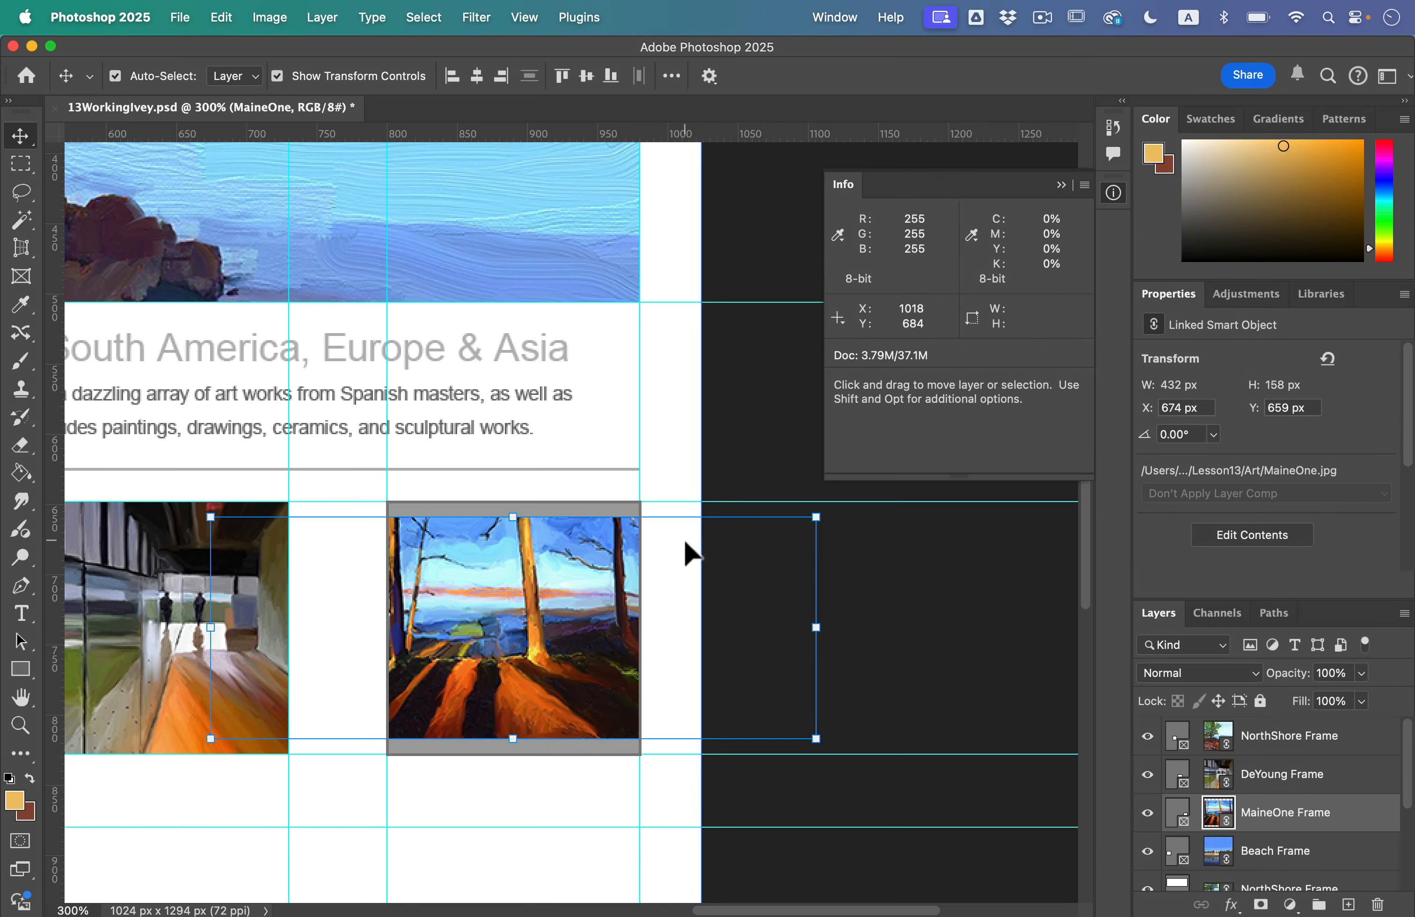
{"action": "left_click", "coordinate": [221, 16]}
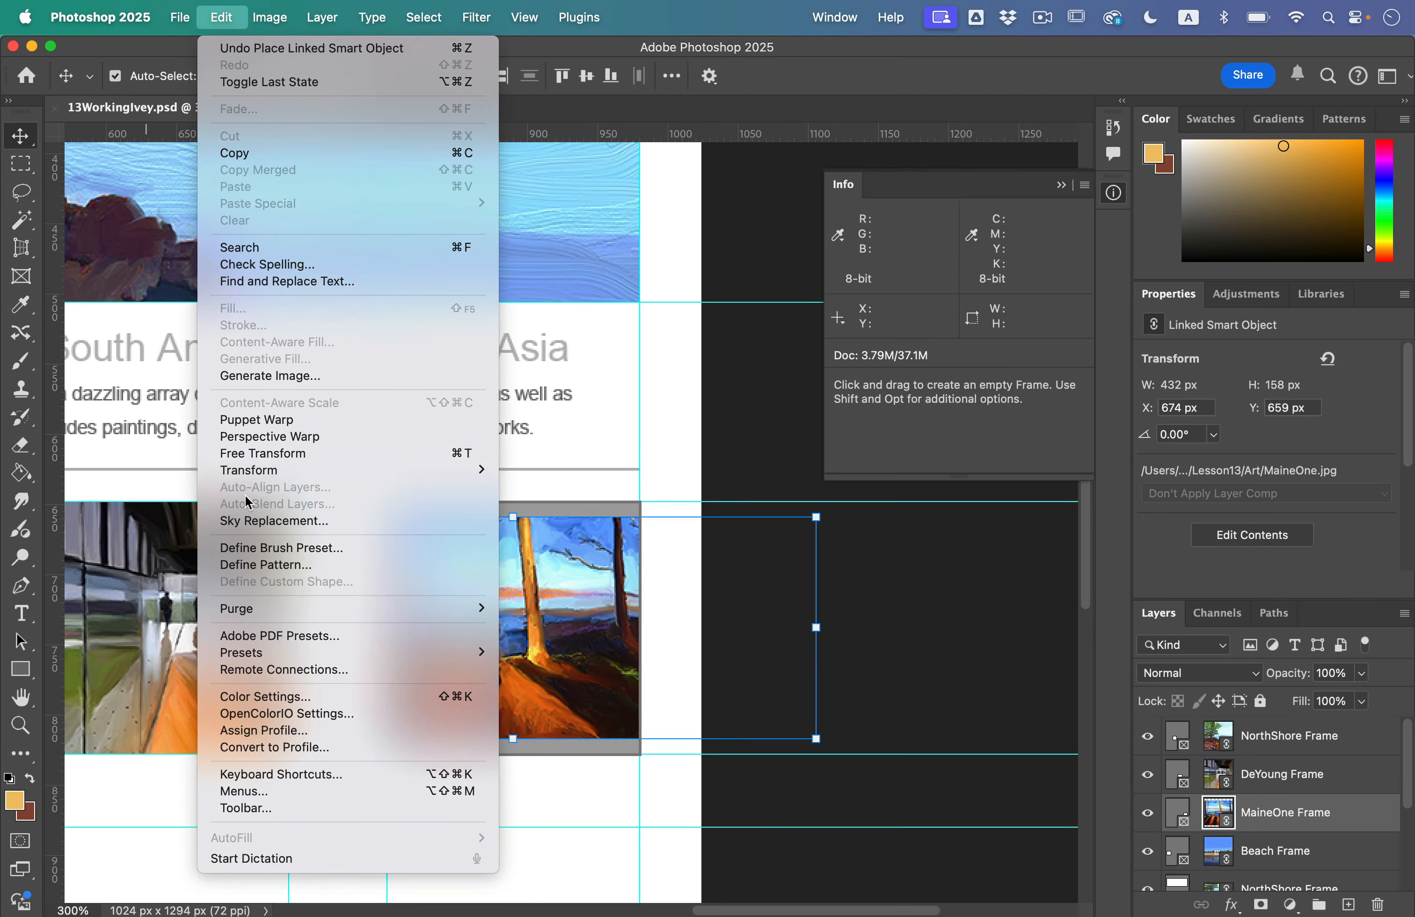
{"action": "mouse_move", "coordinate": [260, 471]}
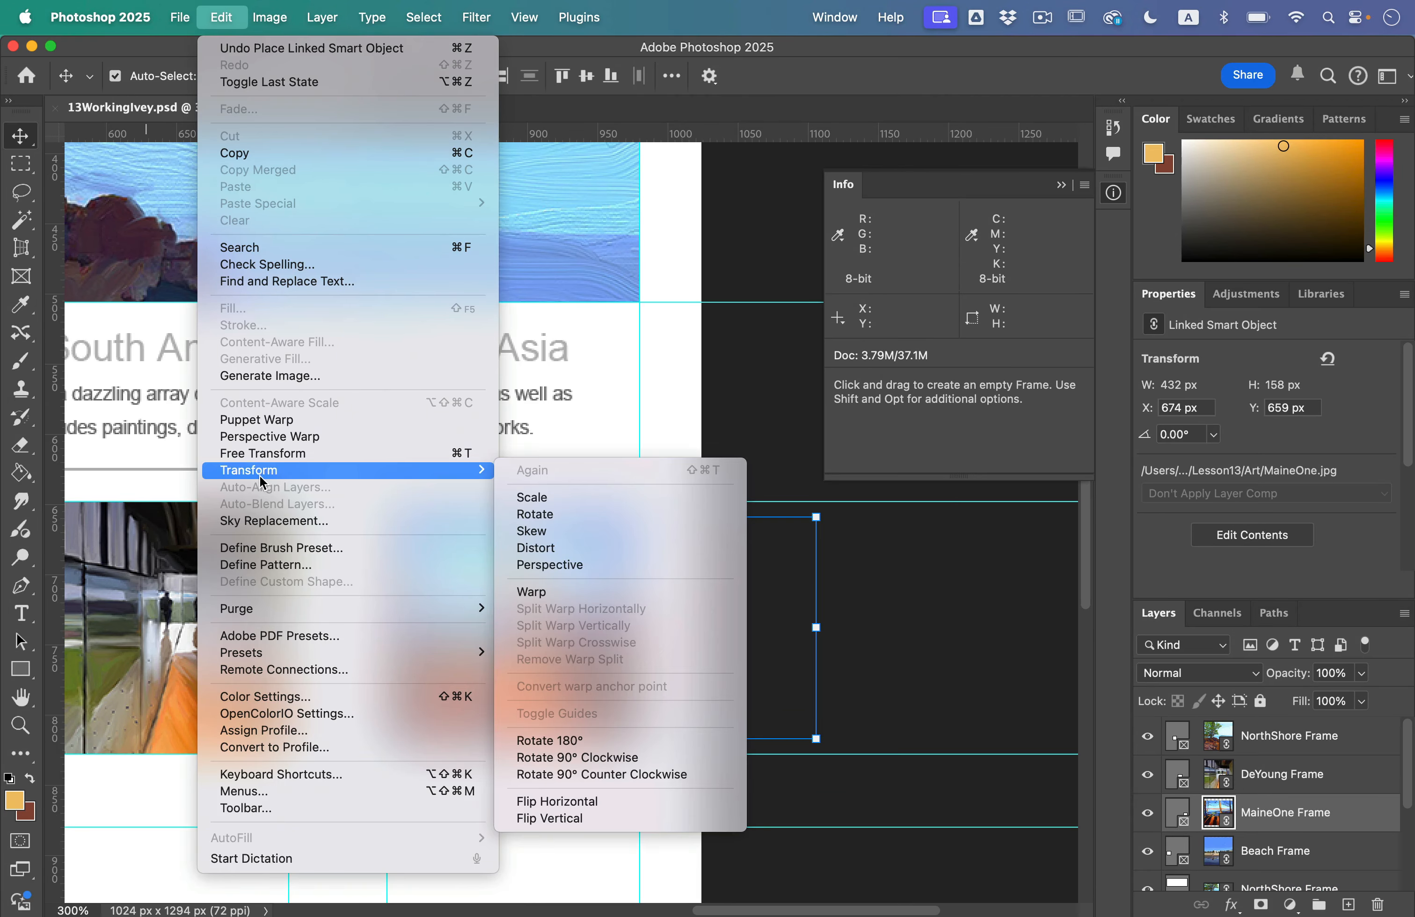
{"action": "left_click", "coordinate": [578, 508]}
{"action": "left_click_drag", "start_coordinate": [215, 518], "coordinate": [157, 495]}
{"action": "left_click_drag", "start_coordinate": [817, 740], "coordinate": [925, 780]}
{"action": "left_click_drag", "start_coordinate": [554, 654], "coordinate": [662, 681]}
{"action": "key", "text": "Return"}
Step: Select the DeYoung image inside its frame and shift it slightly downward without moving the frame
{"action": "scroll", "coordinate": [653, 683], "scroll_direction": "left", "scroll_amount": 4}
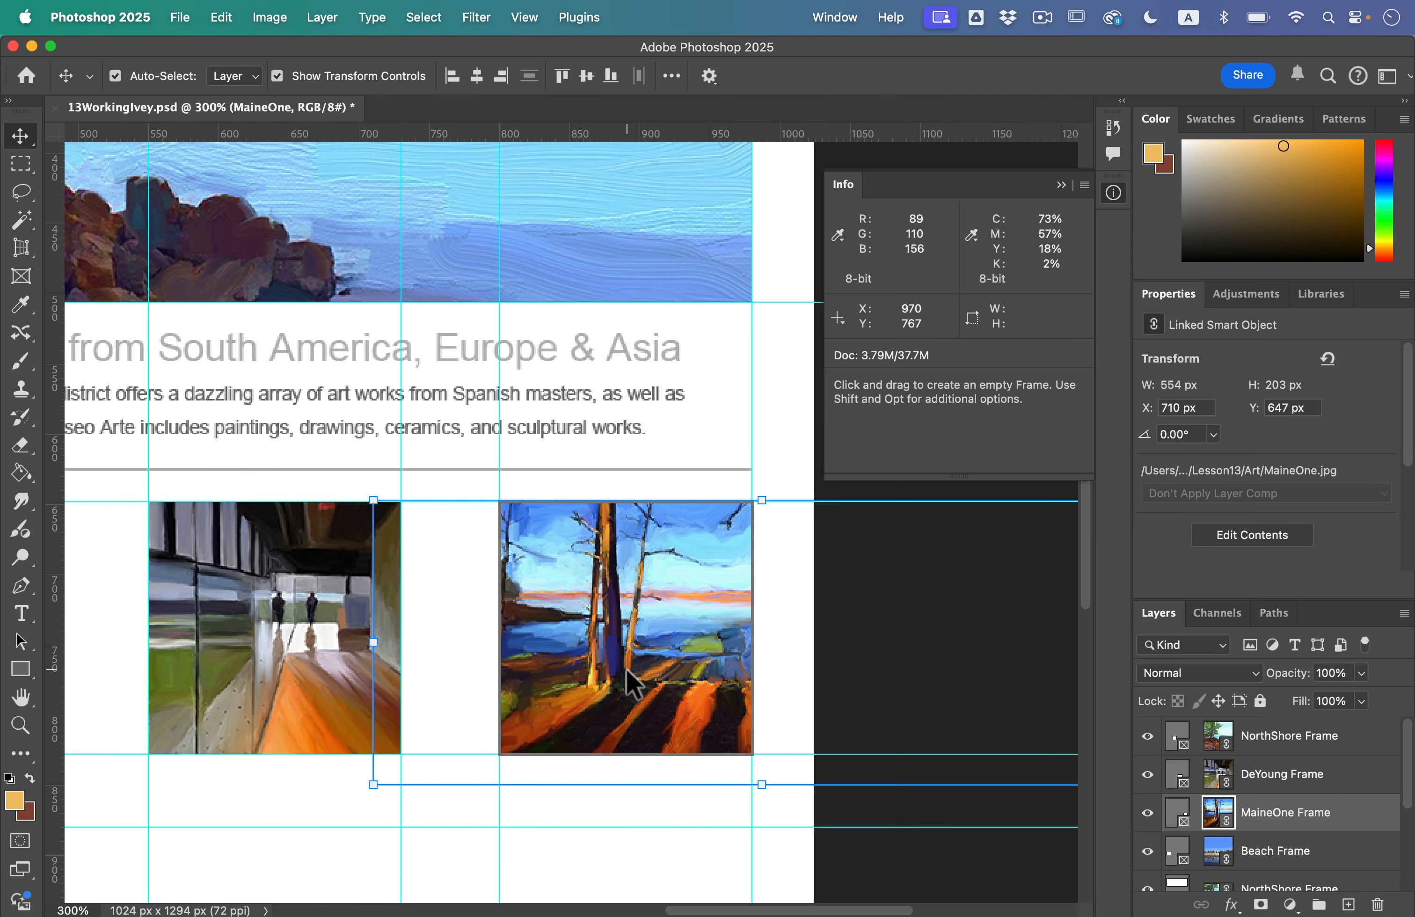
{"action": "scroll", "coordinate": [630, 681], "scroll_direction": "left", "scroll_amount": 9}
{"action": "left_click", "coordinate": [530, 636]}
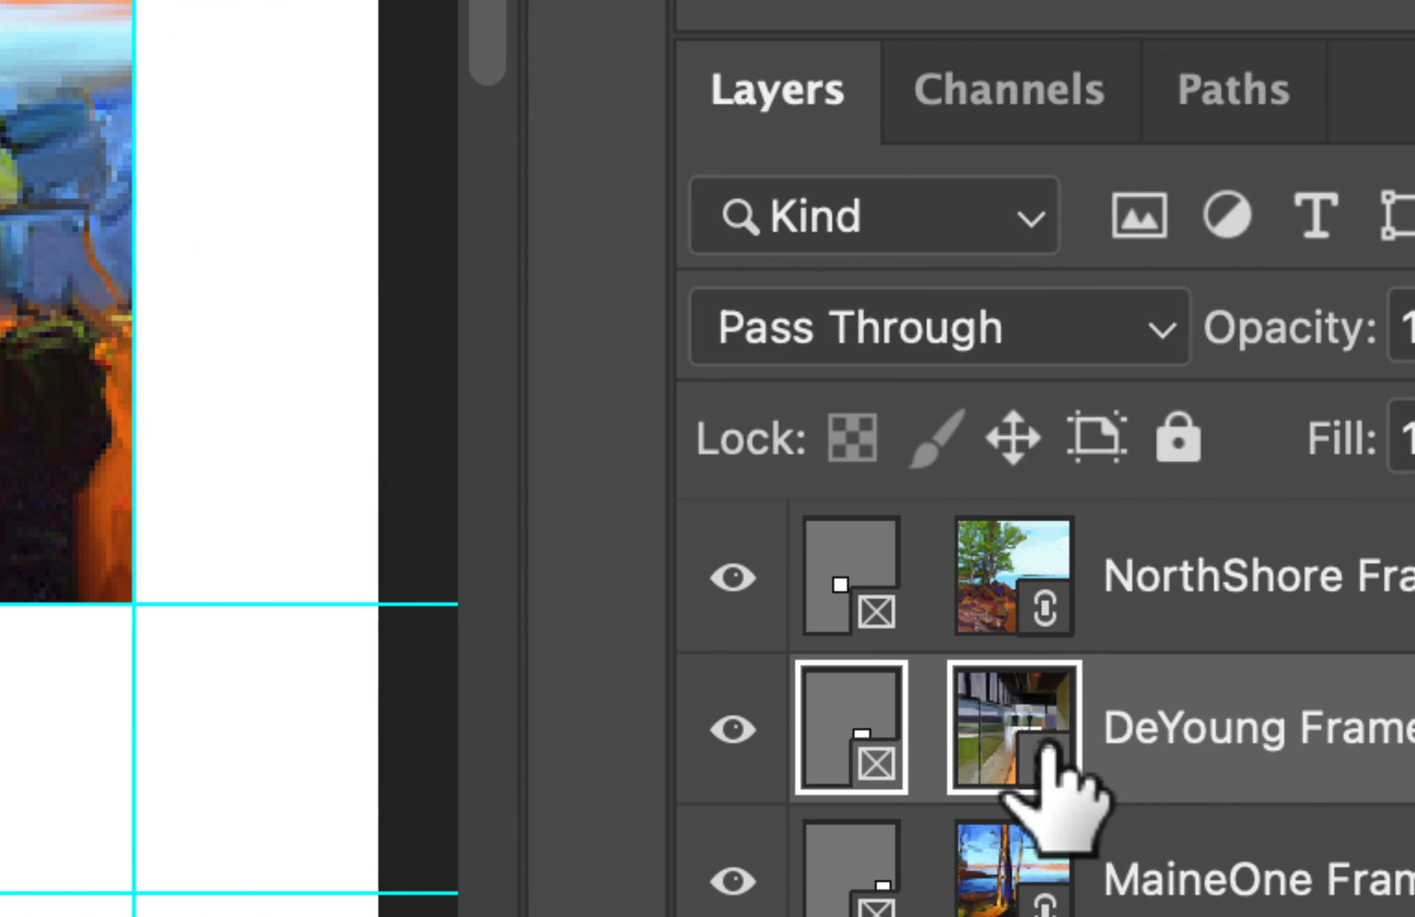
{"action": "left_click", "coordinate": [1045, 745]}
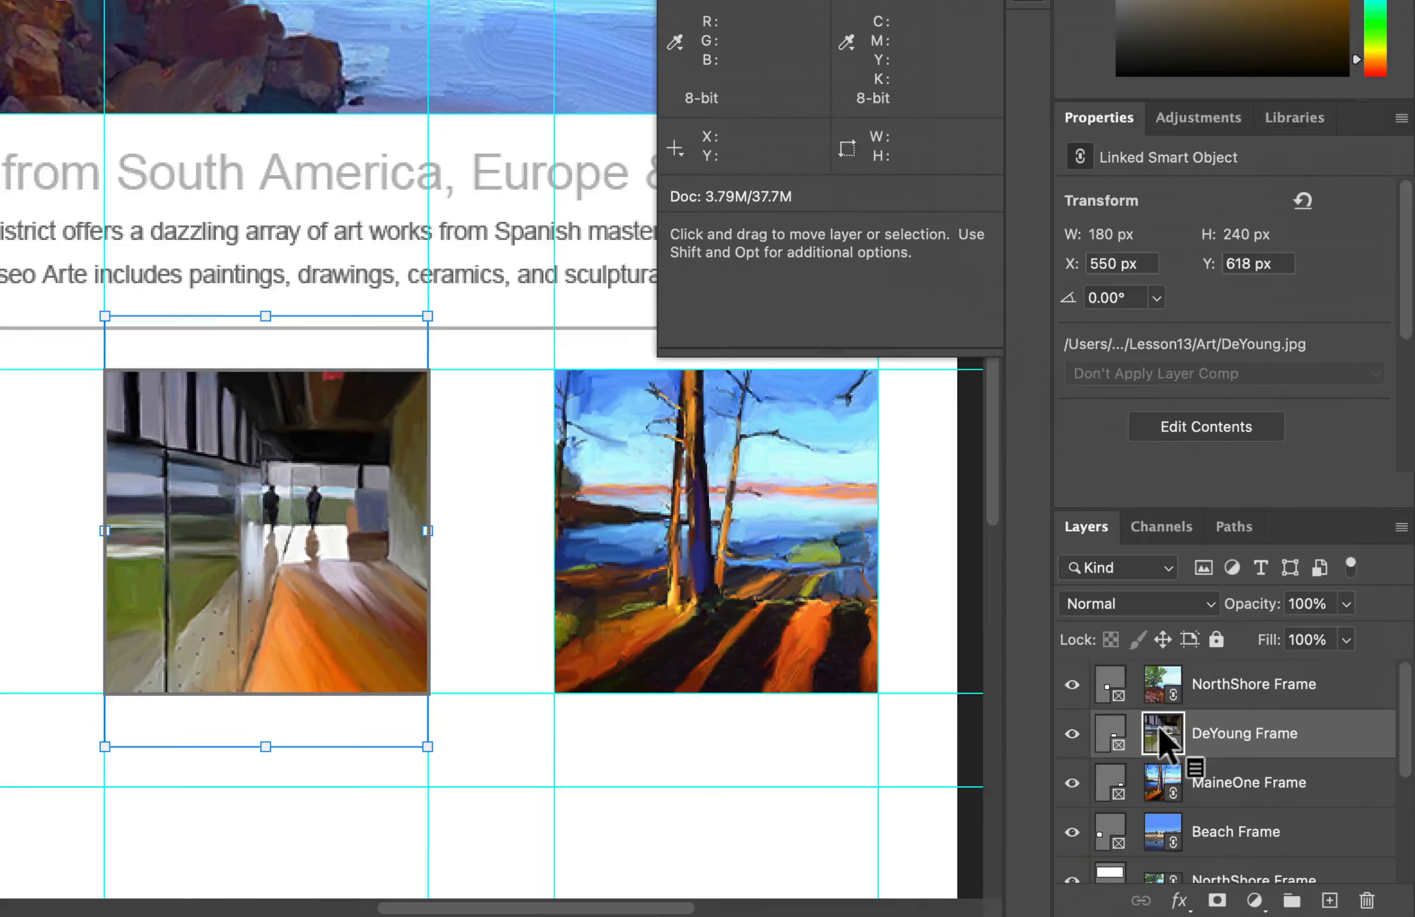
{"action": "left_click_drag", "start_coordinate": [321, 547], "coordinate": [321, 585]}
{"action": "key", "text": "super+0"}
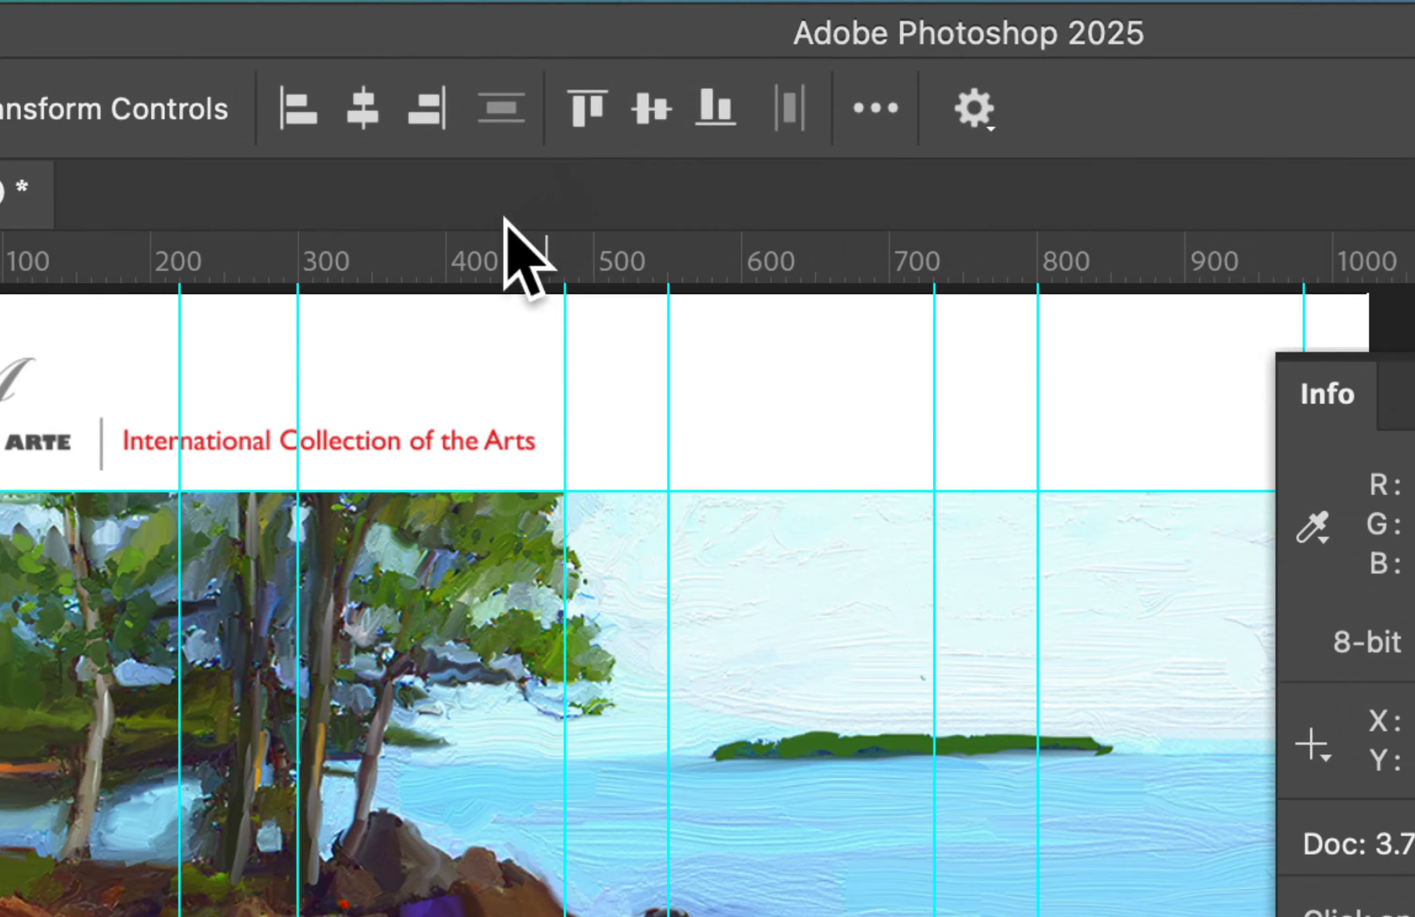
Step: Add a horizontal guide at 795 px, crossing the lower part of the four square images
{"action": "left_click_drag", "start_coordinate": [511, 262], "coordinate": [614, 909]}
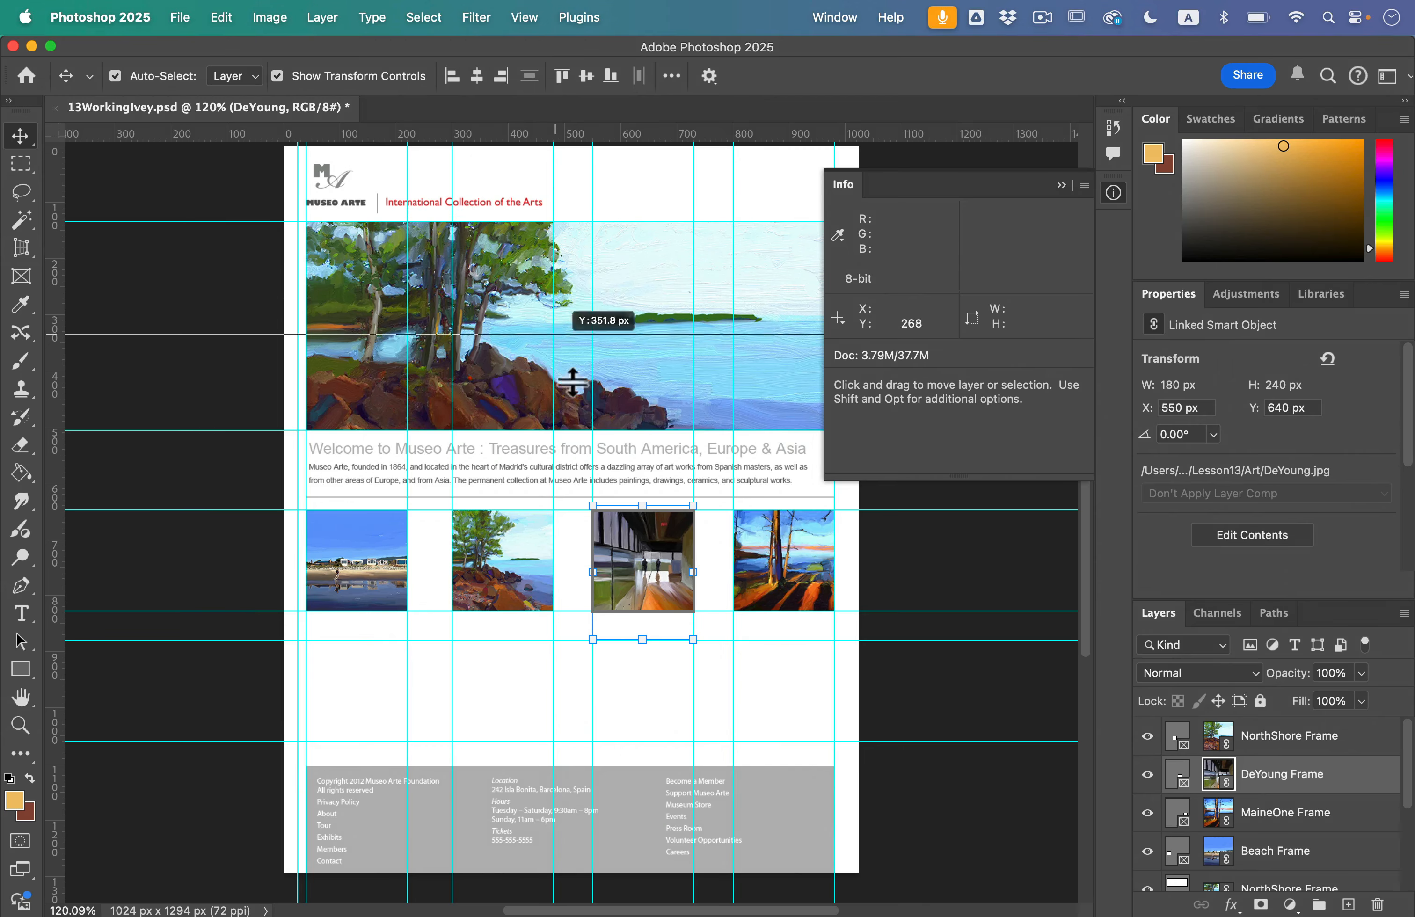
{"action": "left_click_drag", "start_coordinate": [573, 382], "coordinate": [574, 596]}
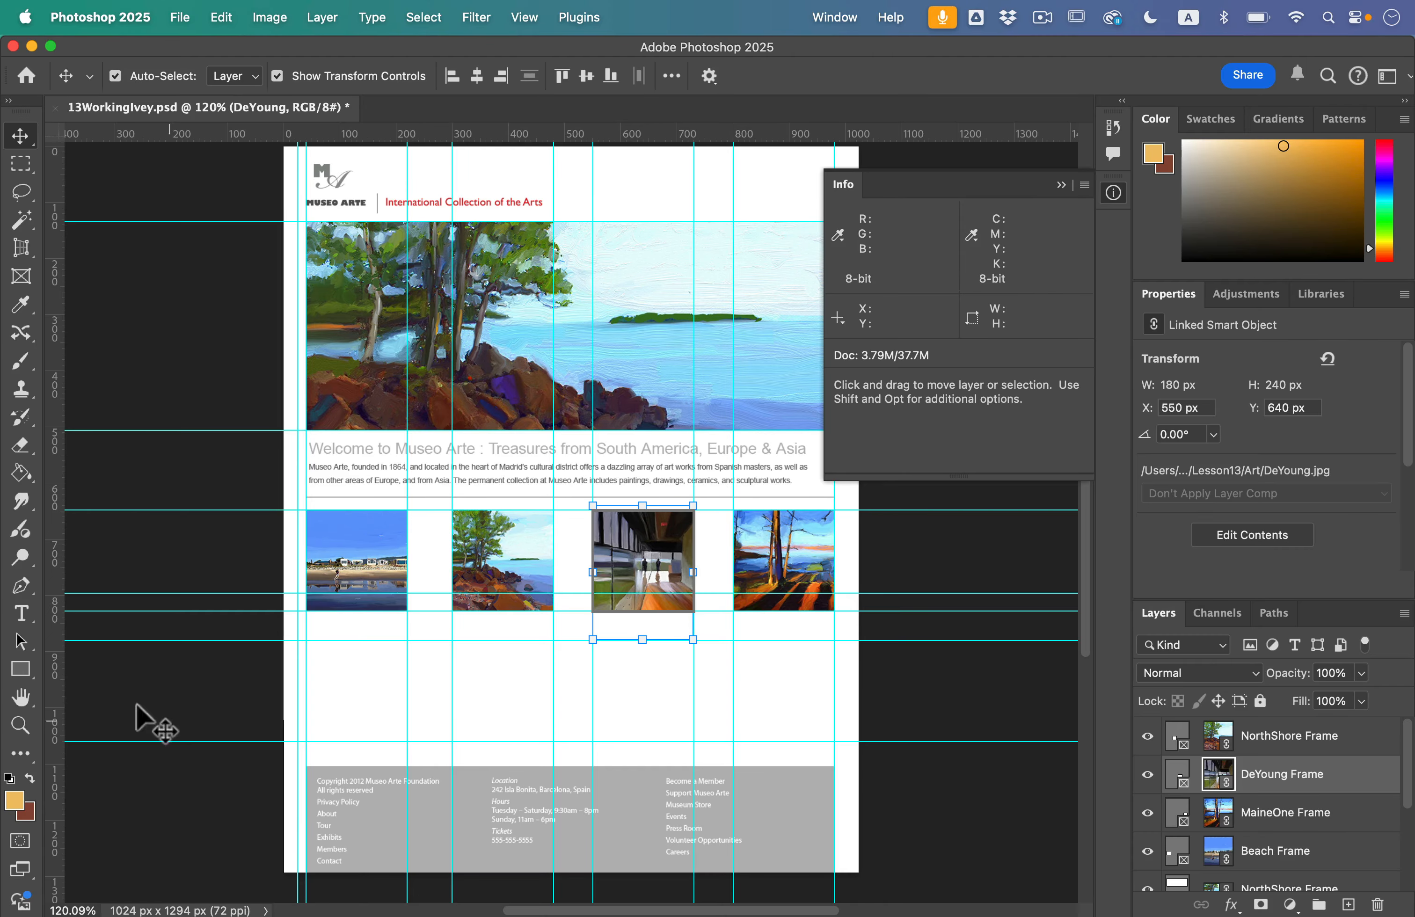
Step: Focus on the beach image and set up the Rectangle tool in Shape mode
{"action": "left_click", "coordinate": [12, 732]}
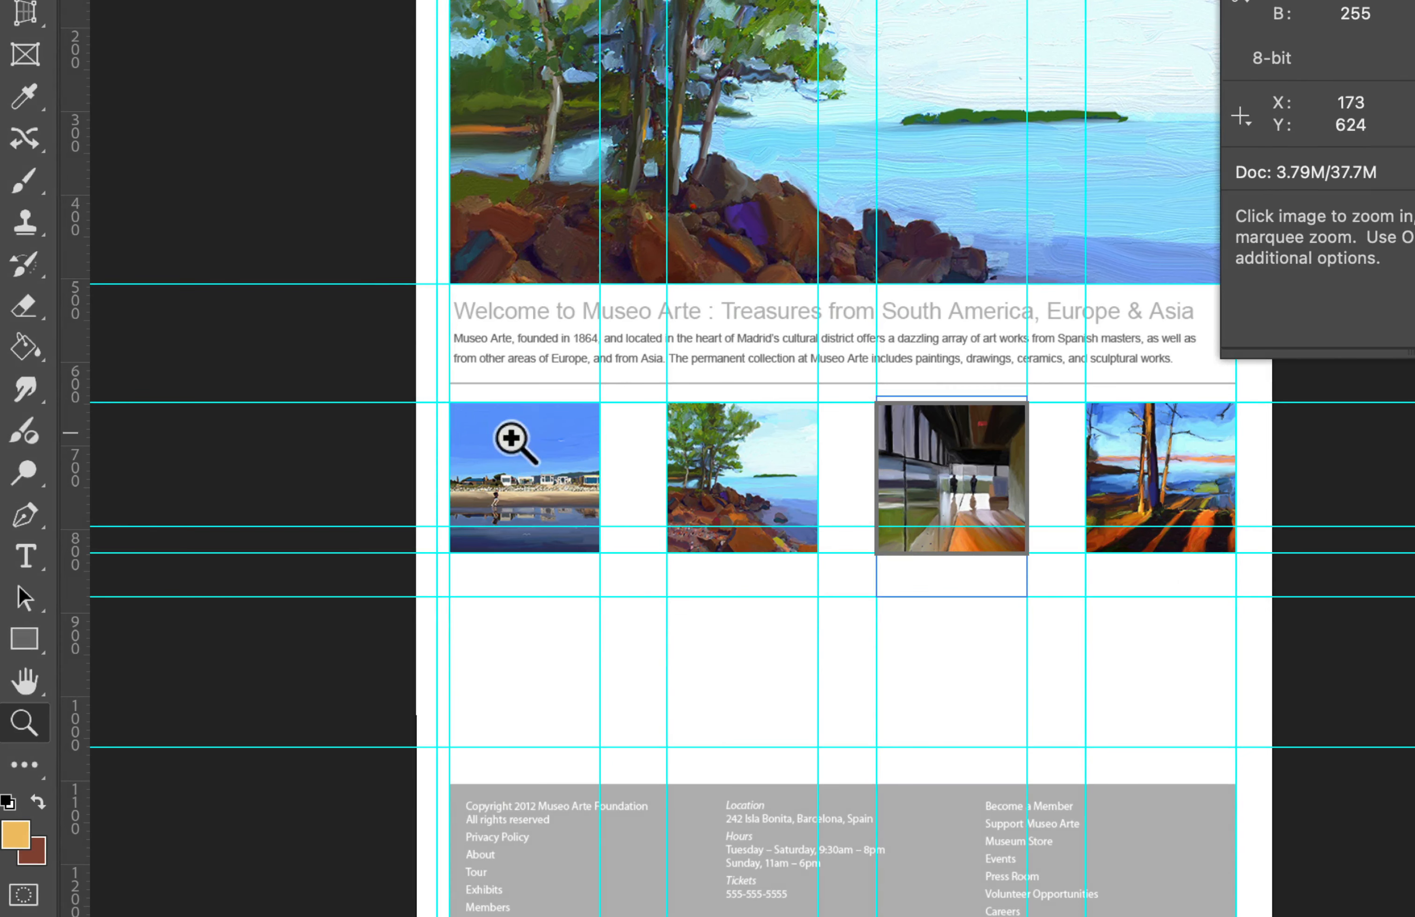
{"action": "left_click_drag", "start_coordinate": [439, 406], "coordinate": [634, 598]}
{"action": "key", "text": "super+minus"}
{"action": "key", "text": "super+minus"}
{"action": "key", "text": "super+minus"}
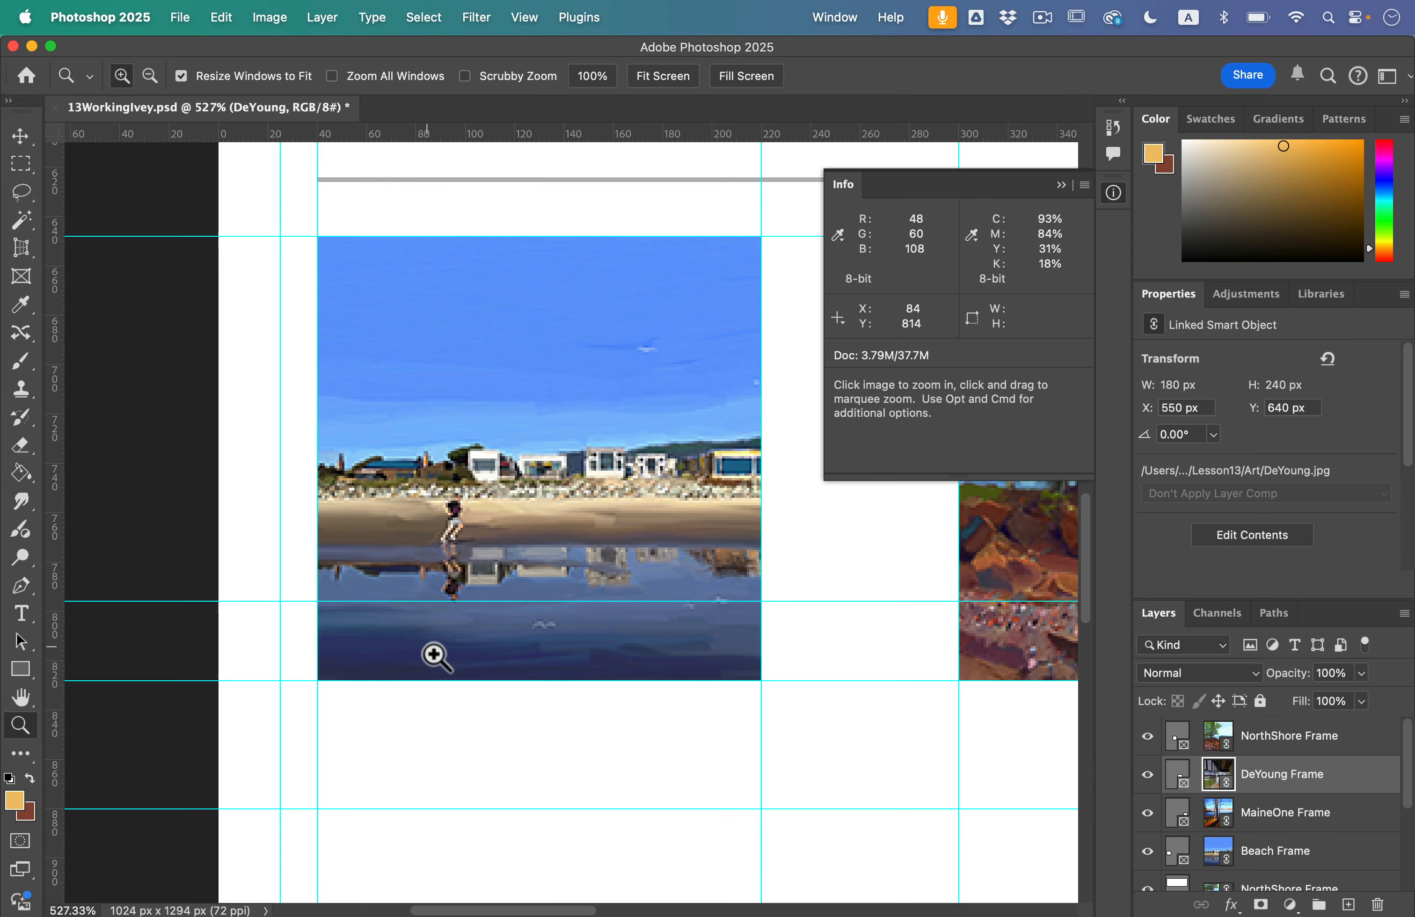
{"action": "scroll", "coordinate": [426, 646], "scroll_direction": "down", "scroll_amount": 1}
{"action": "scroll", "coordinate": [436, 613], "scroll_direction": "down", "scroll_amount": 1}
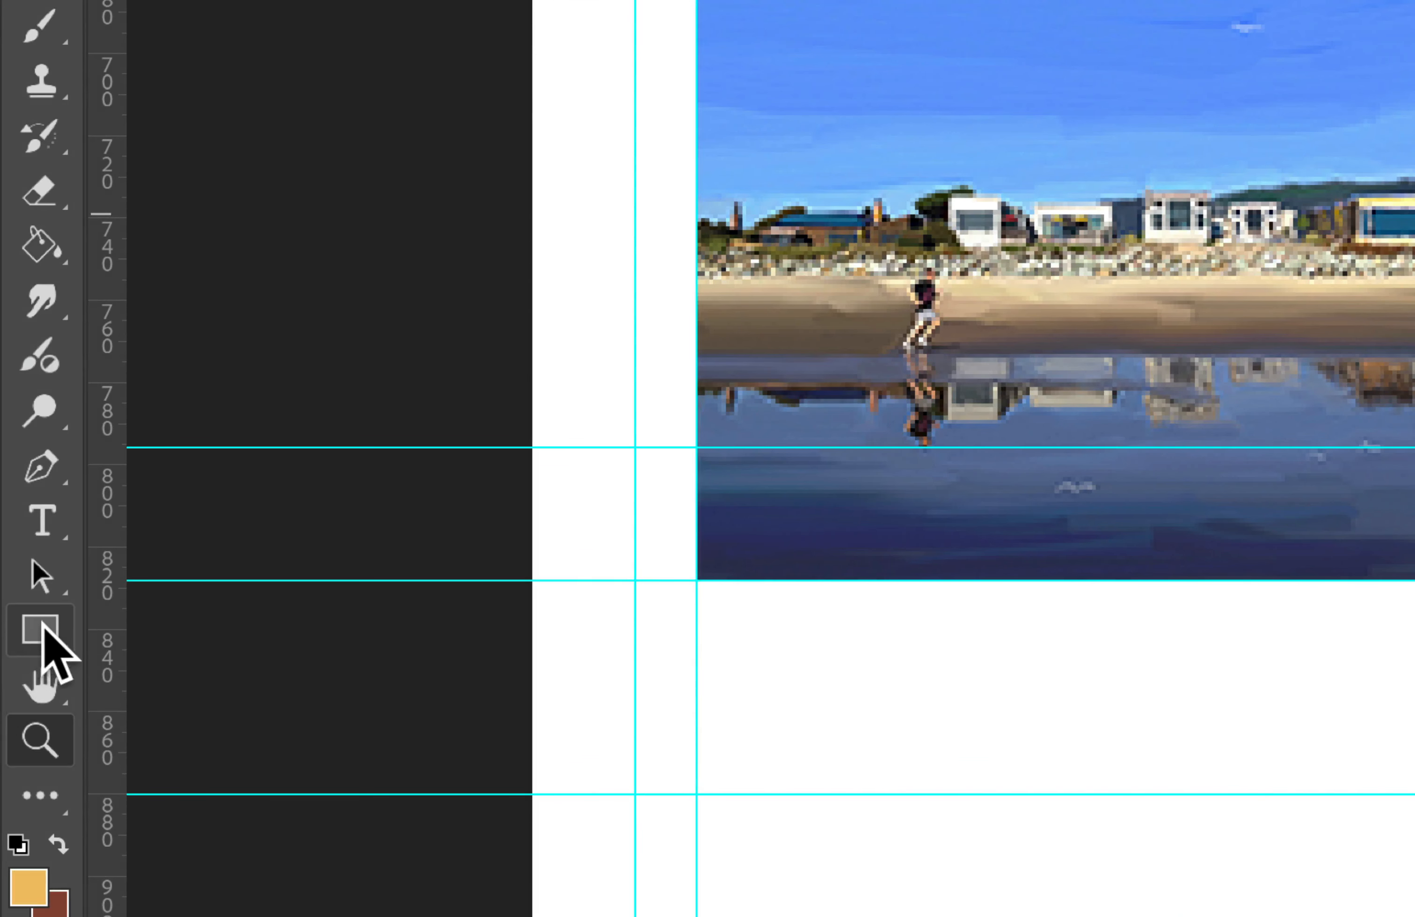
{"action": "left_click", "coordinate": [23, 671]}
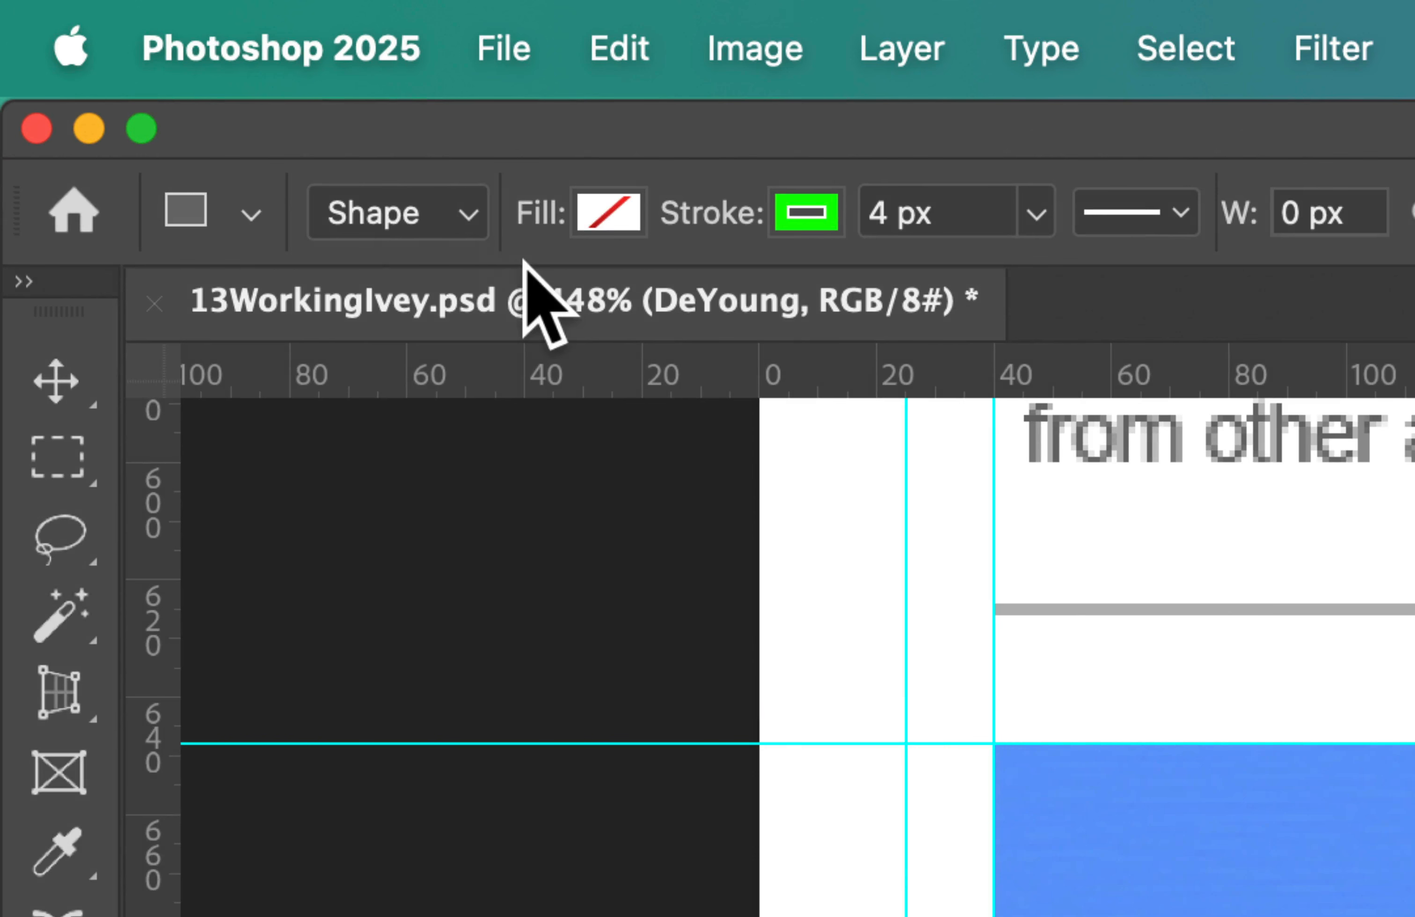
{"action": "left_click", "coordinate": [389, 214]}
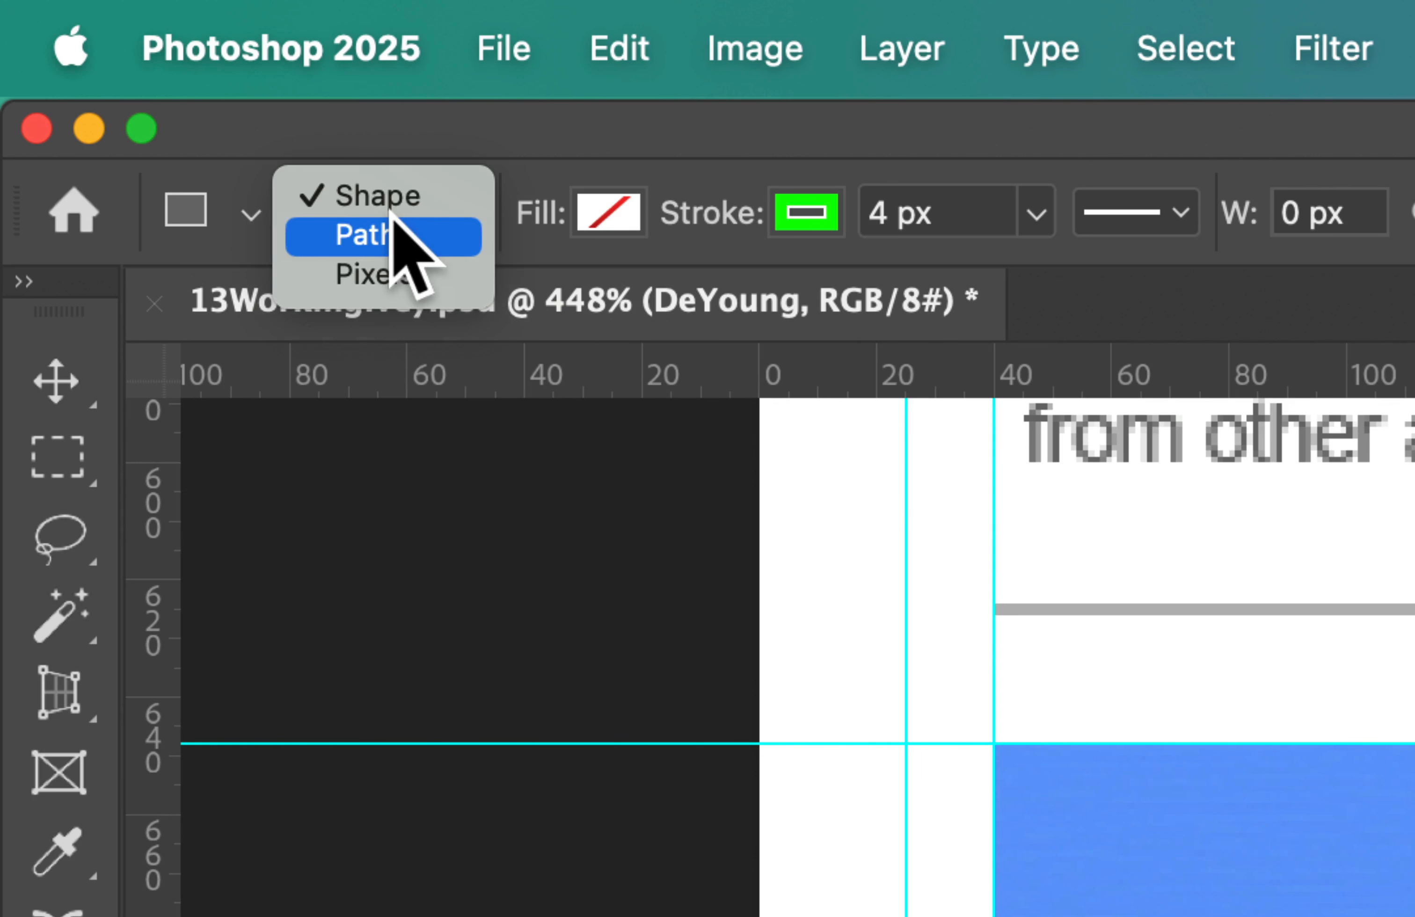
{"action": "left_click", "coordinate": [448, 197]}
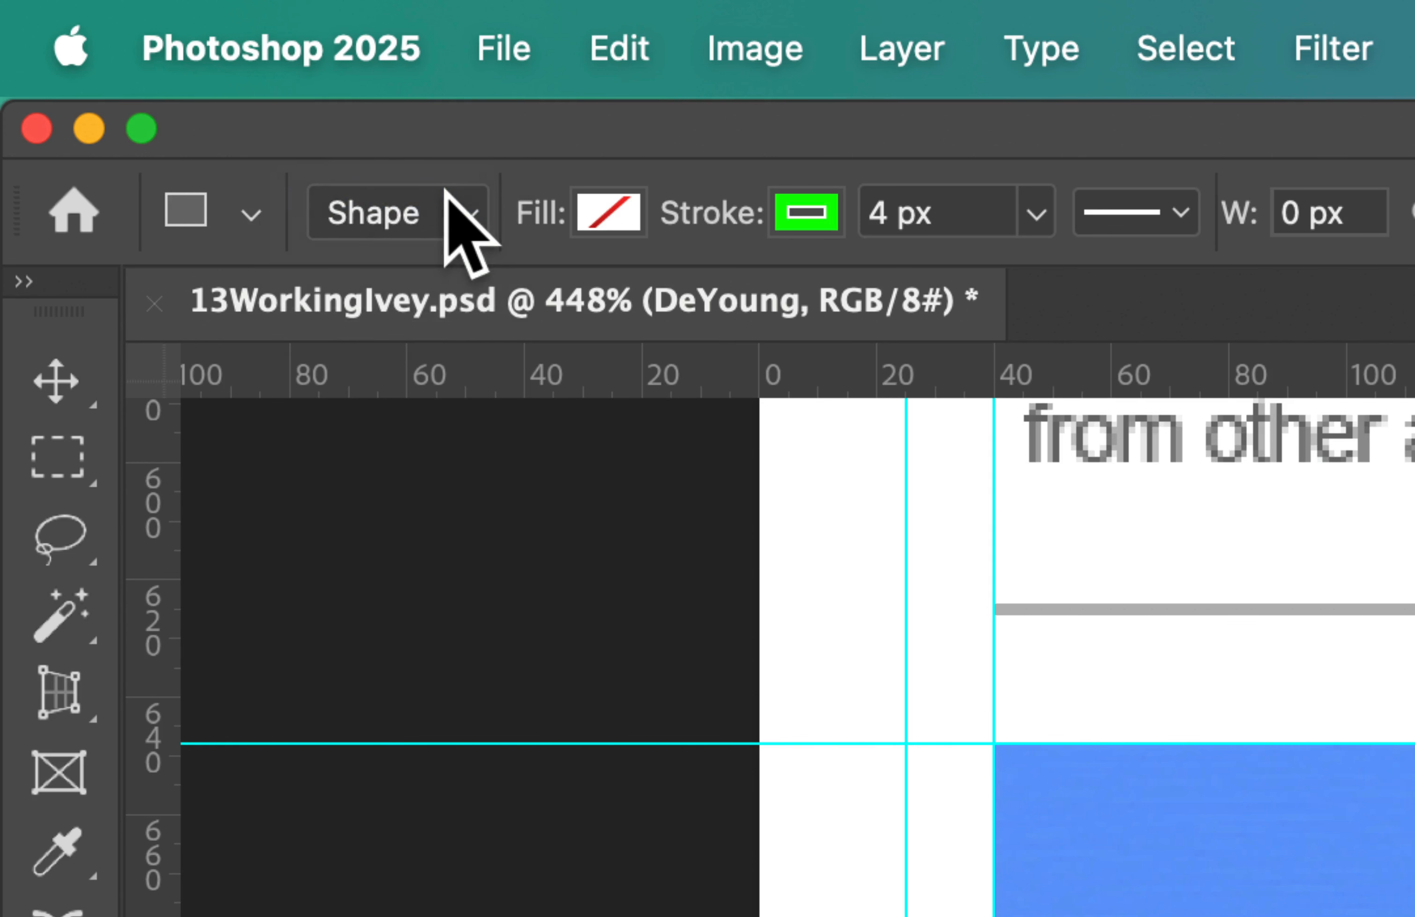
Step: Set the rectangle's fill to the custom dark blue colour #194879
{"action": "left_click", "coordinate": [609, 217]}
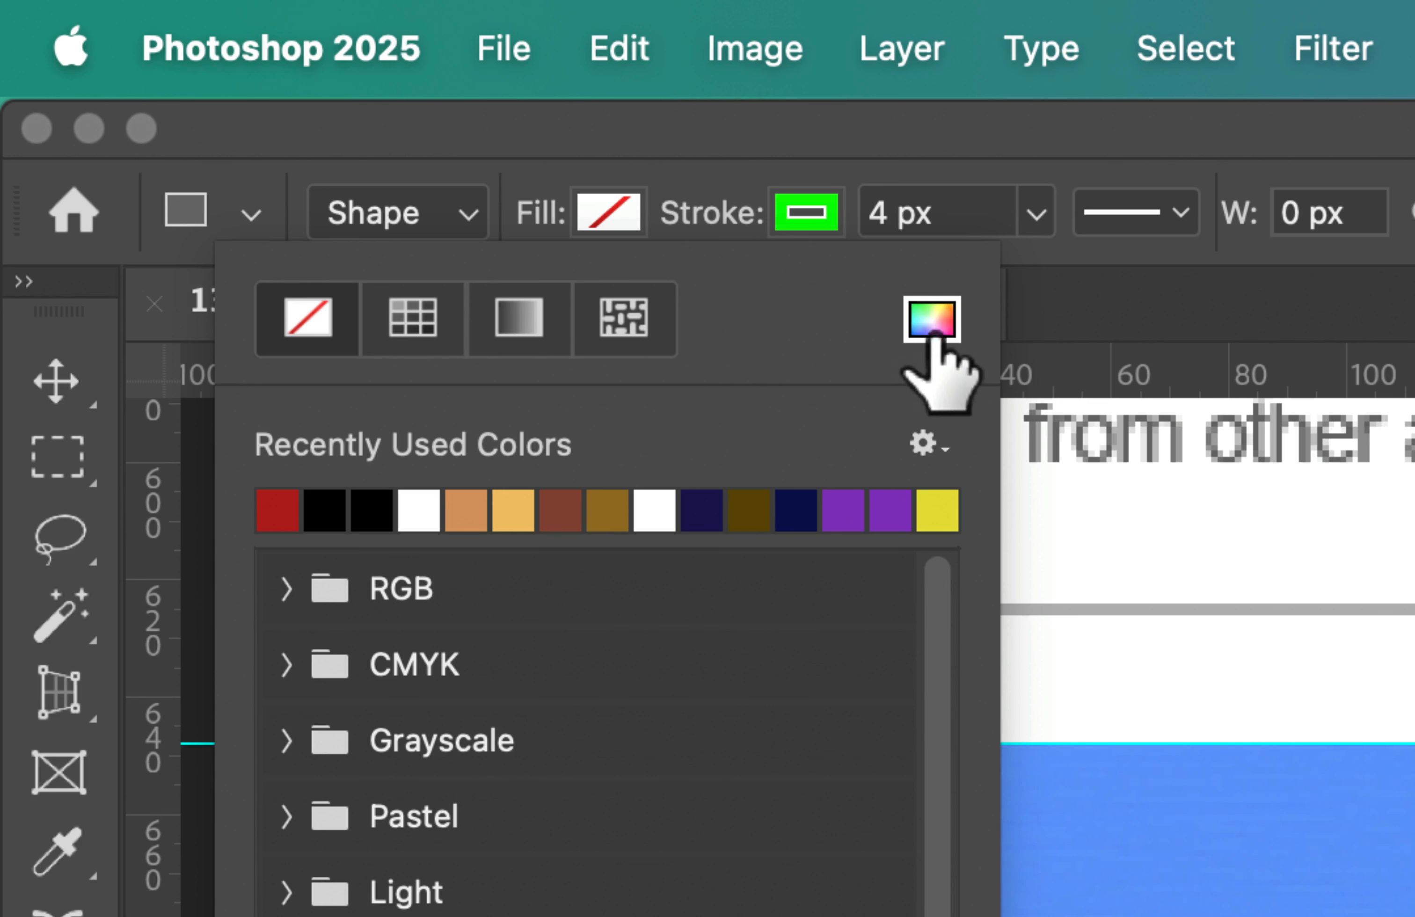
{"action": "left_click", "coordinate": [933, 319]}
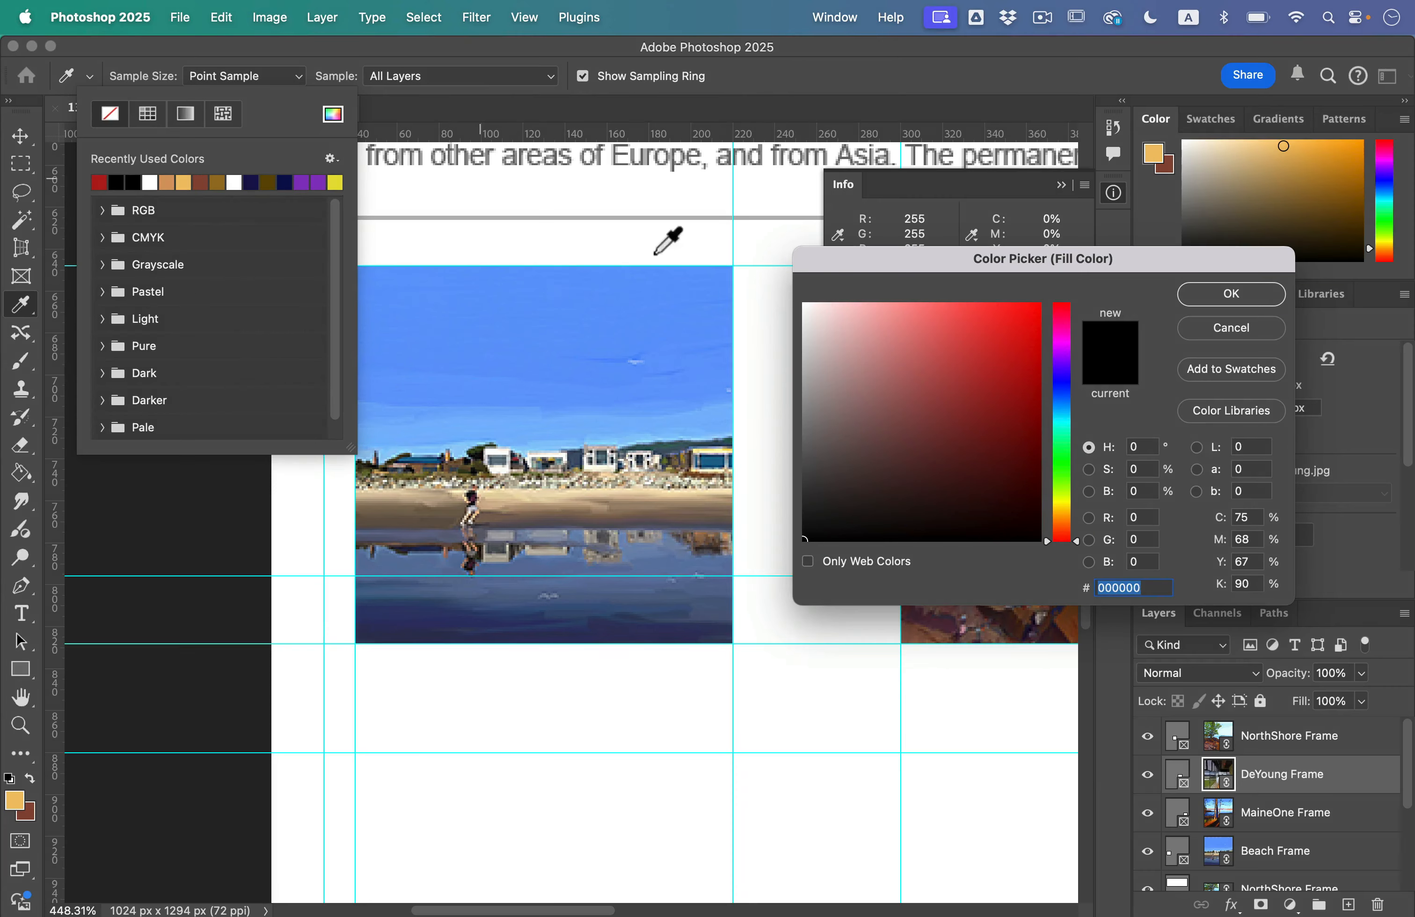
{"action": "left_click_drag", "start_coordinate": [858, 264], "coordinate": [474, 230]}
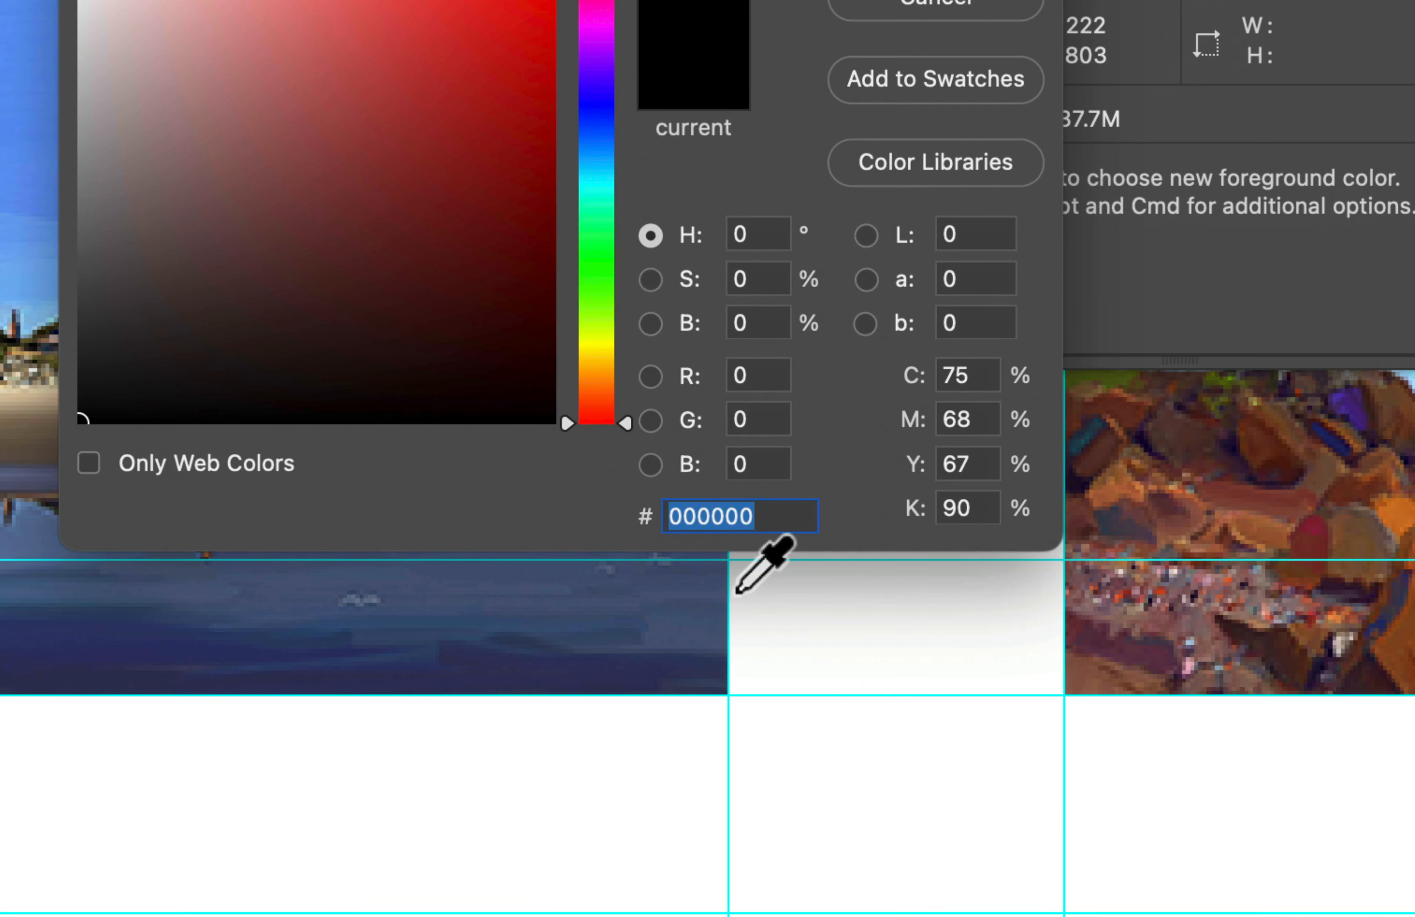
{"action": "type", "text": "19"}
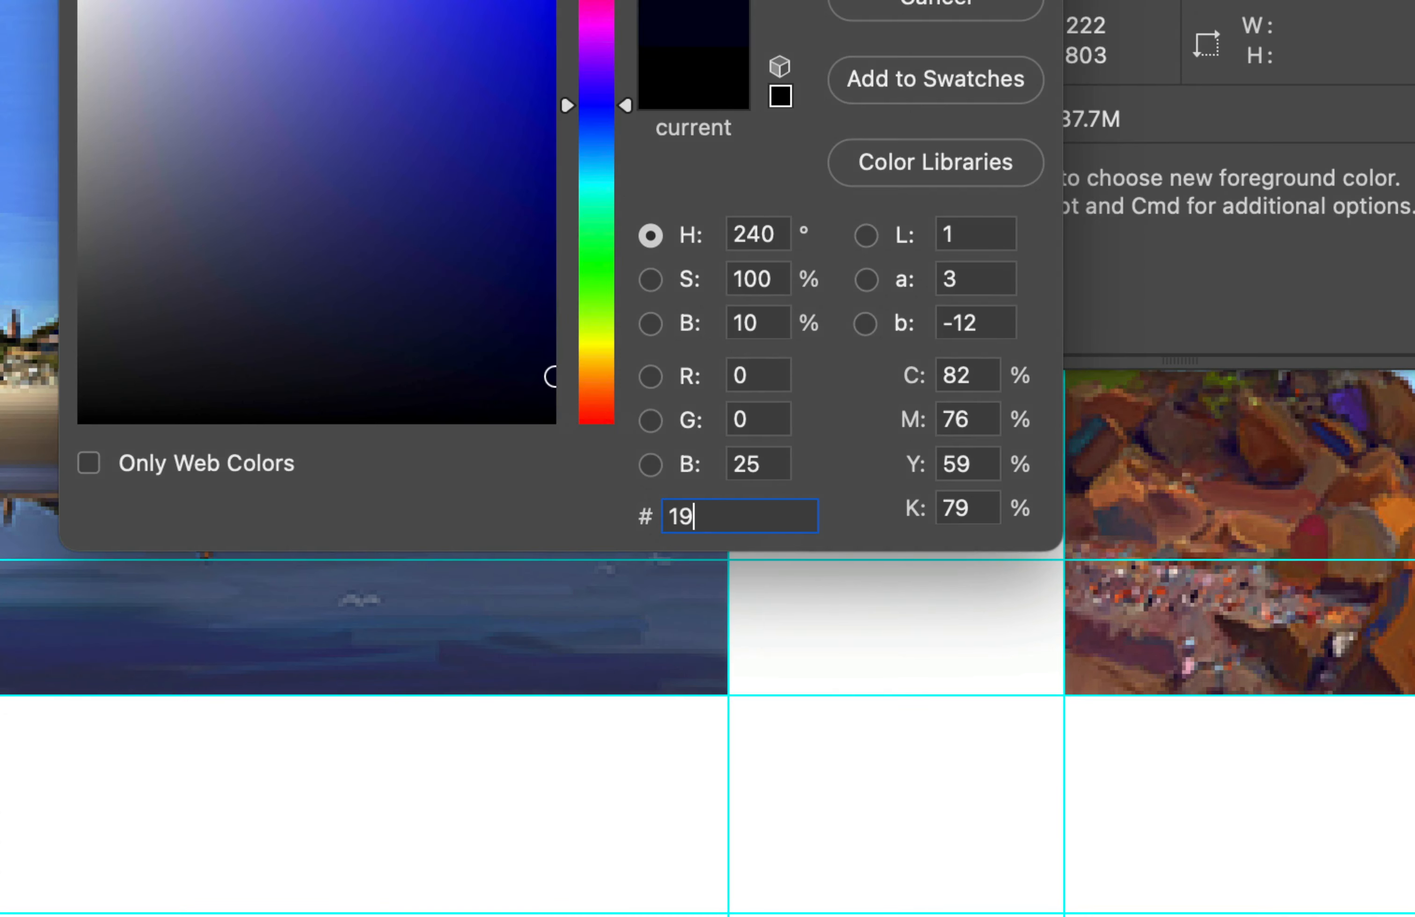
{"action": "type", "text": "48"}
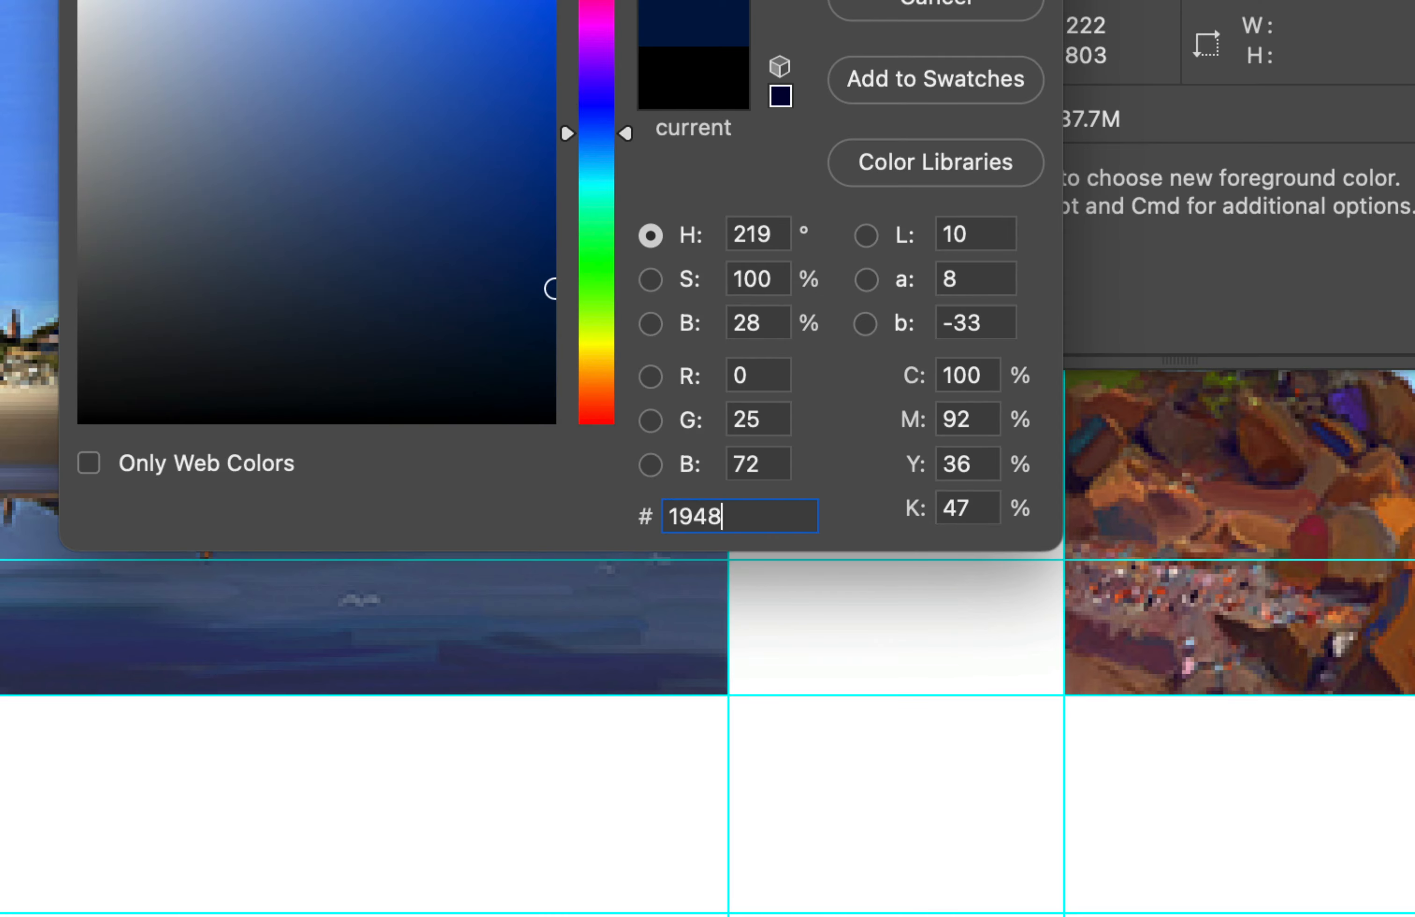
{"action": "type", "text": "79"}
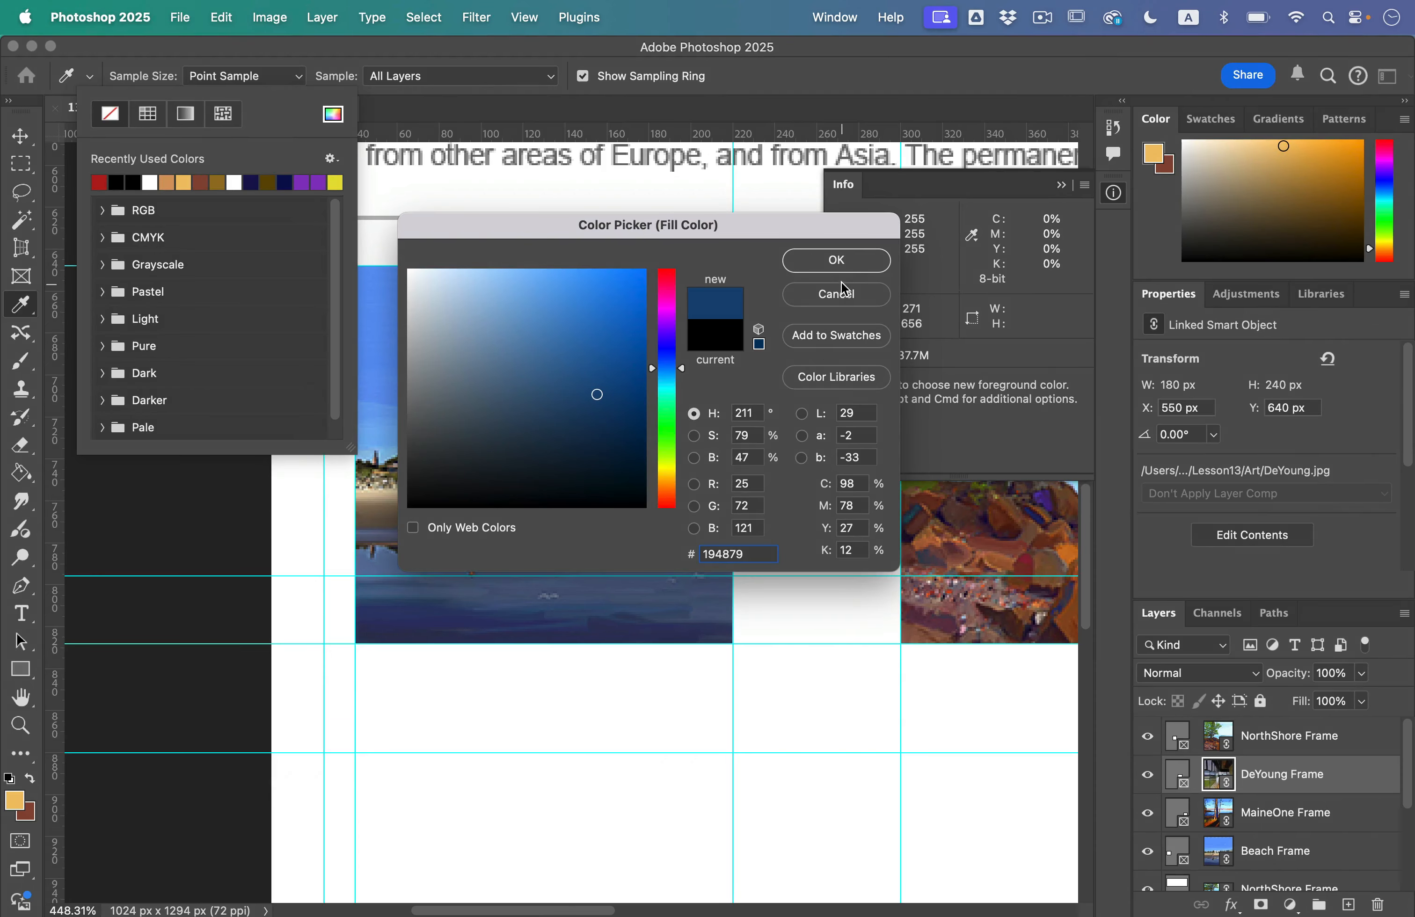
{"action": "key", "text": "Return"}
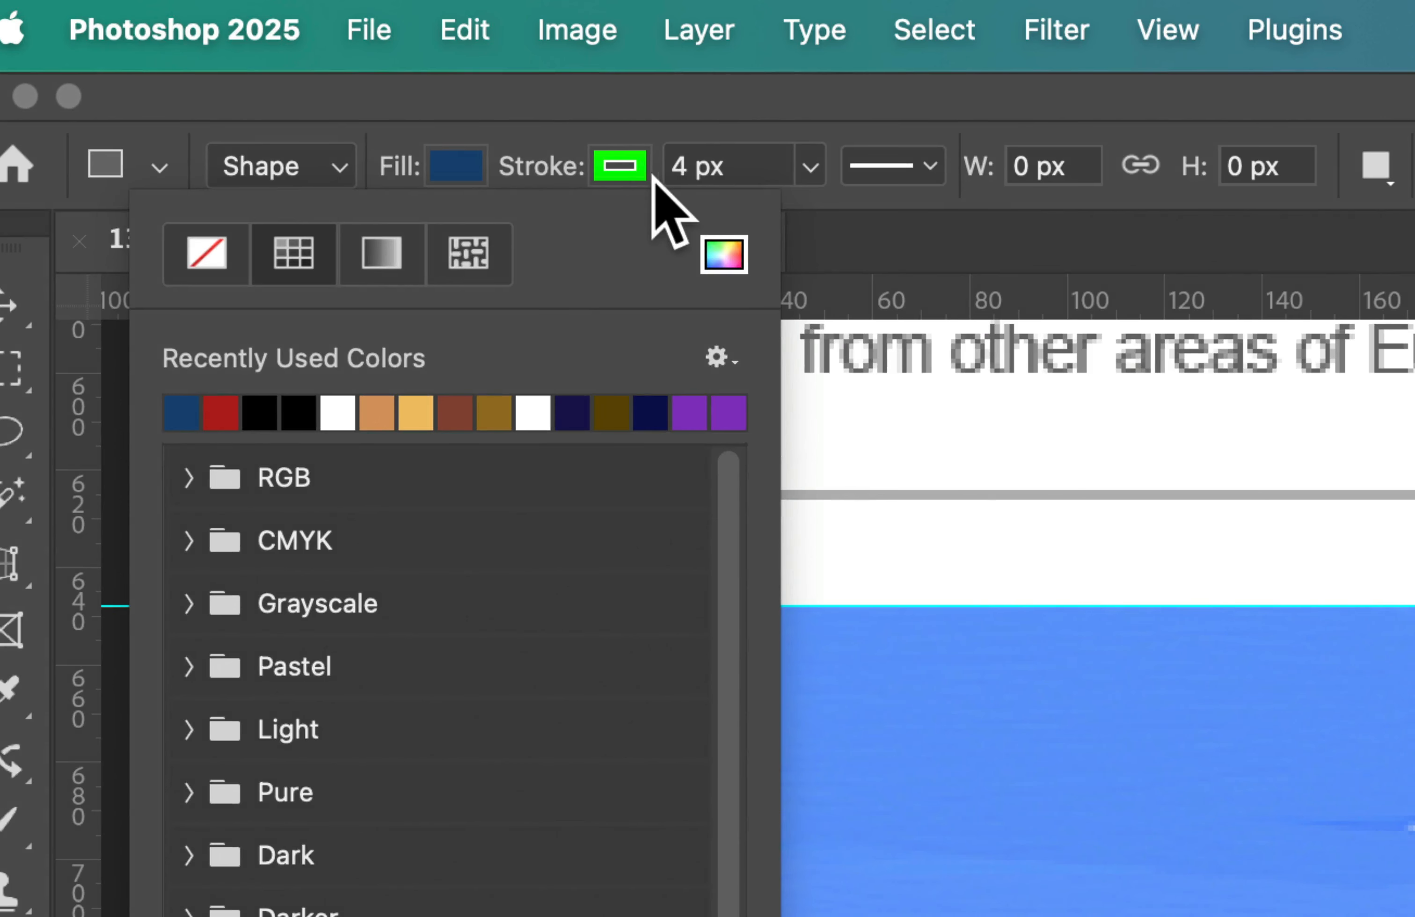
Step: Set the rectangle's stroke to no colour
{"action": "left_click", "coordinate": [296, 77]}
{"action": "left_click", "coordinate": [371, 253]}
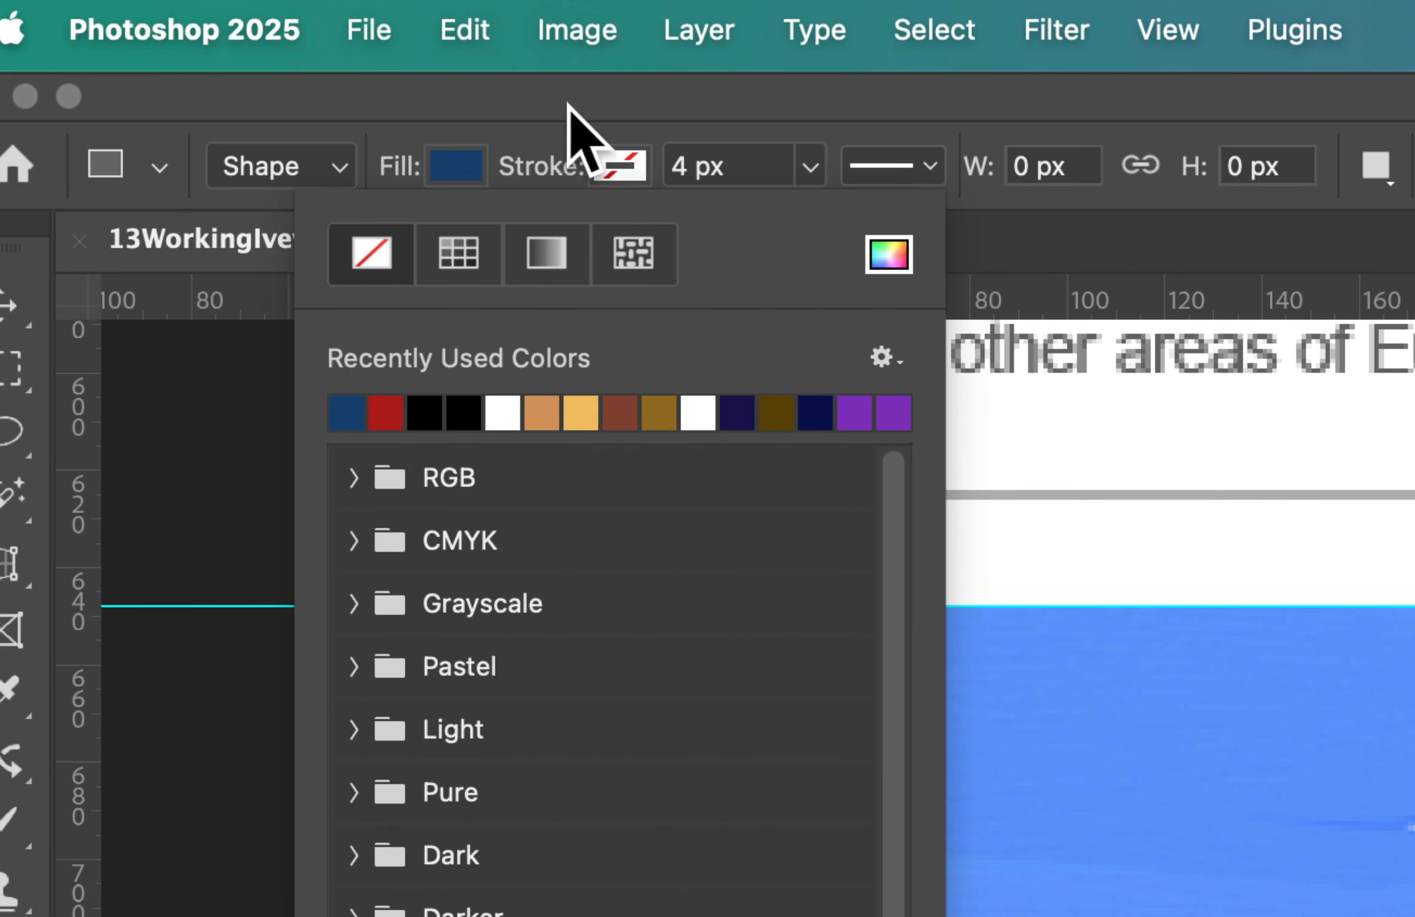
{"action": "key", "text": "Return"}
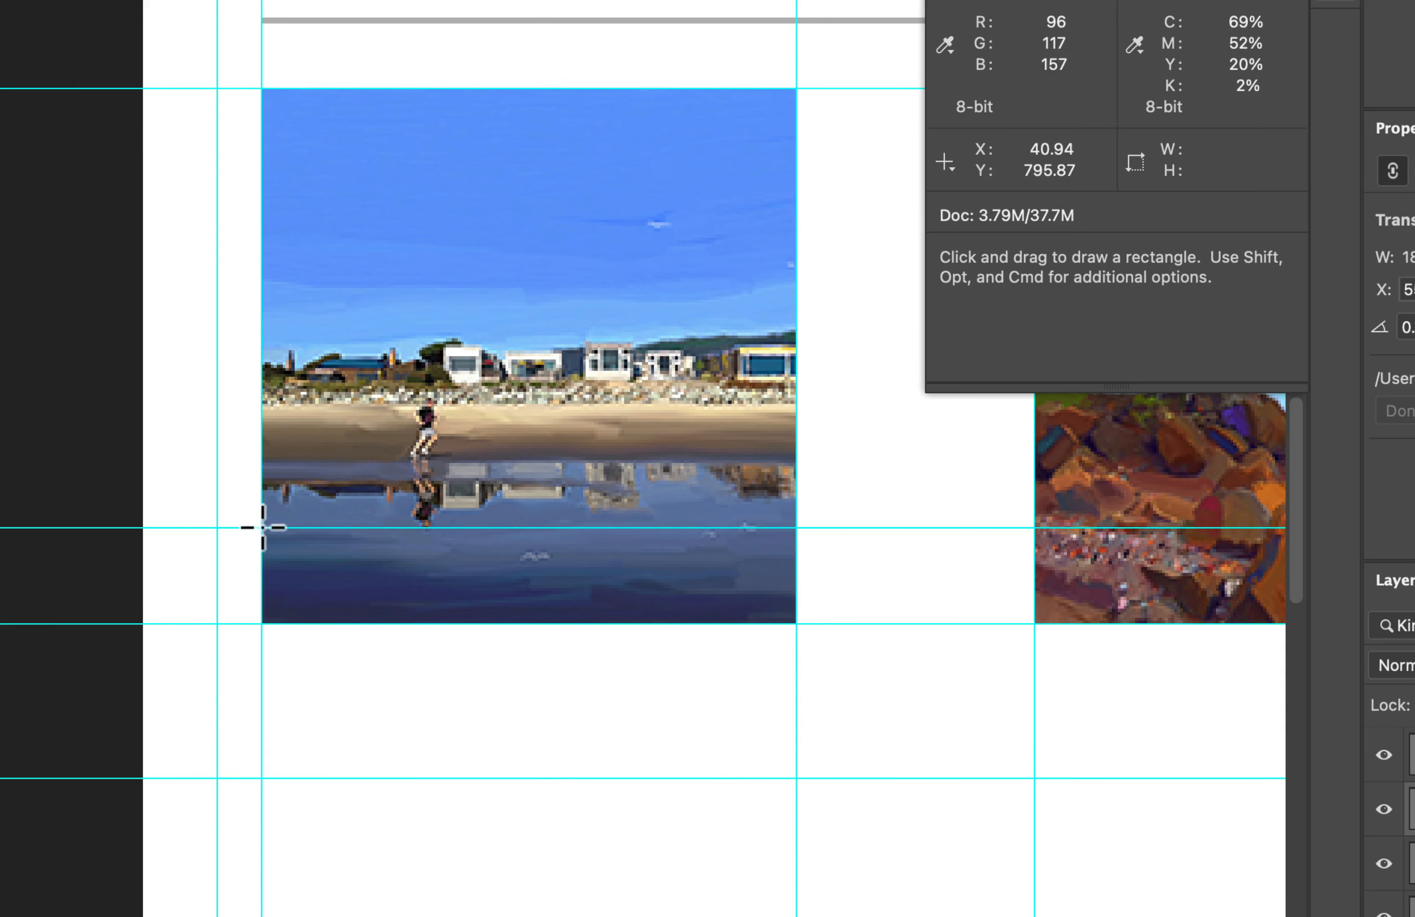
Step: Draw a 180 × 33 px rectangle across the bottom of the beach image between the guides and rename its layer Band
{"action": "left_click_drag", "start_coordinate": [262, 526], "coordinate": [796, 623]}
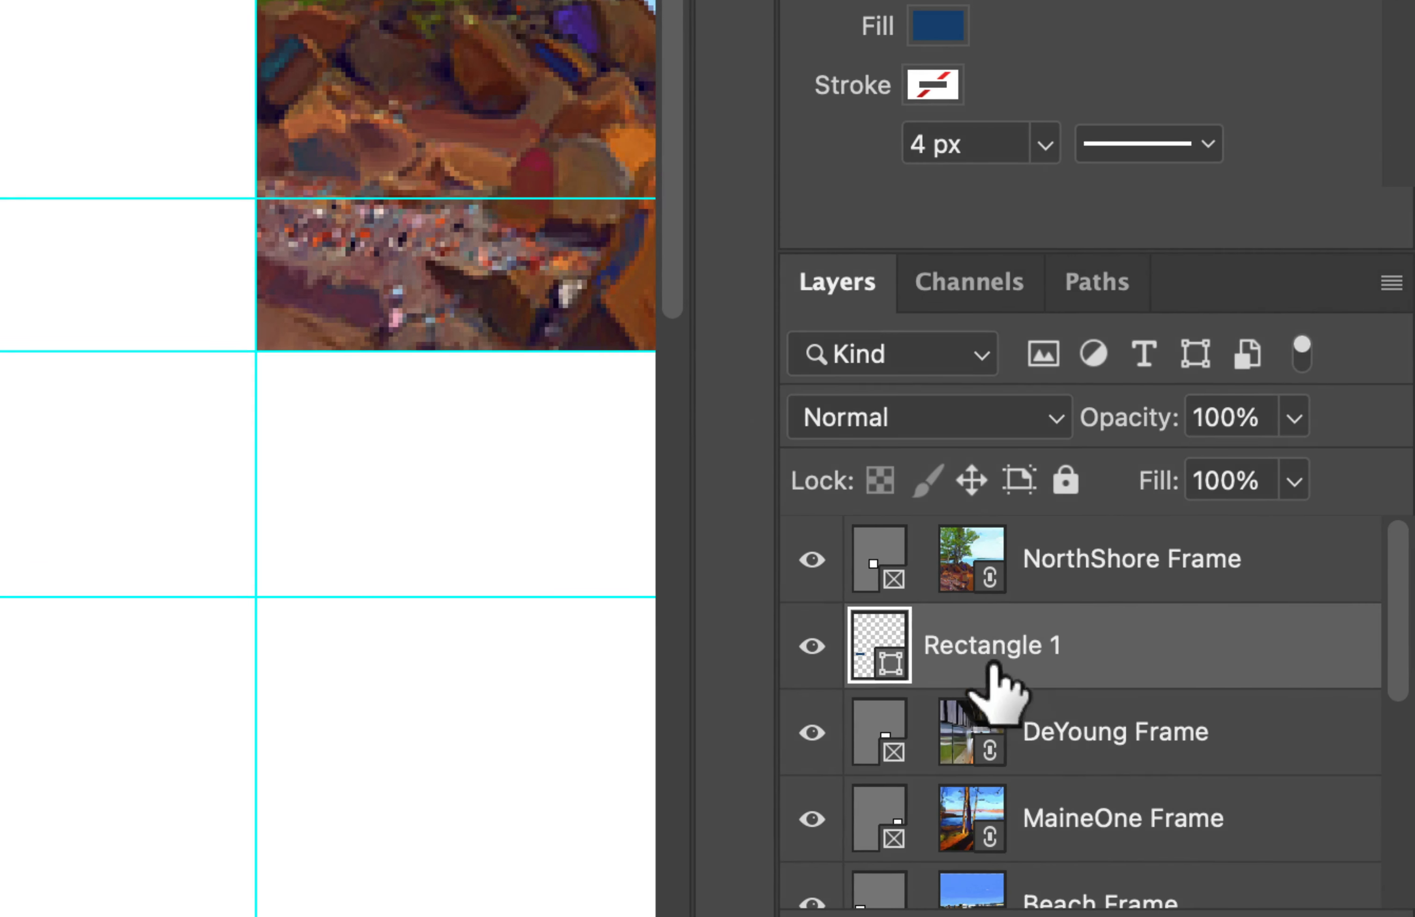
{"action": "double_click", "coordinate": [1007, 648]}
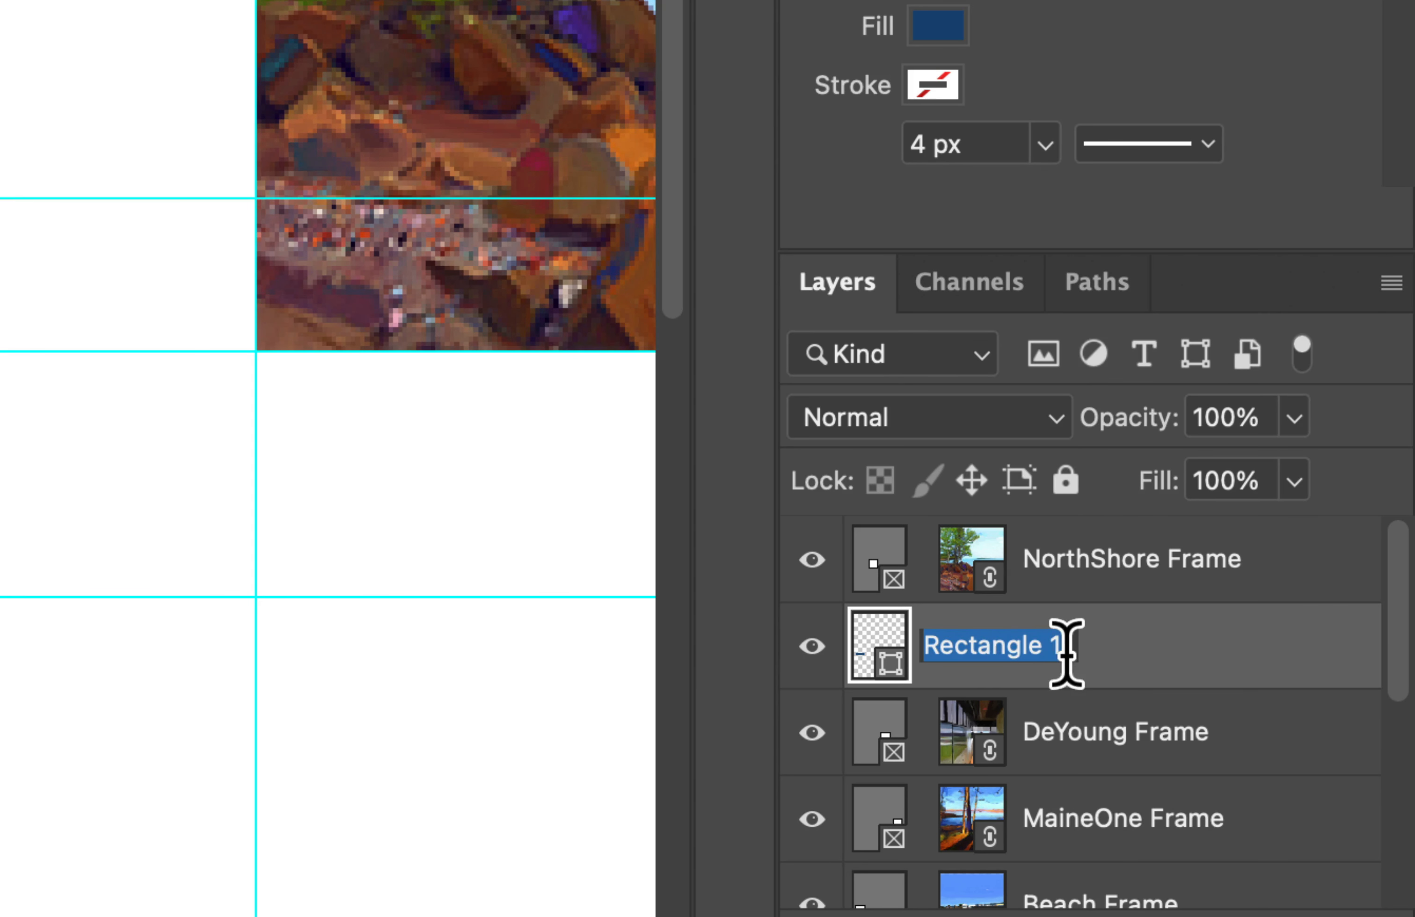
{"action": "type", "text": "Band"}
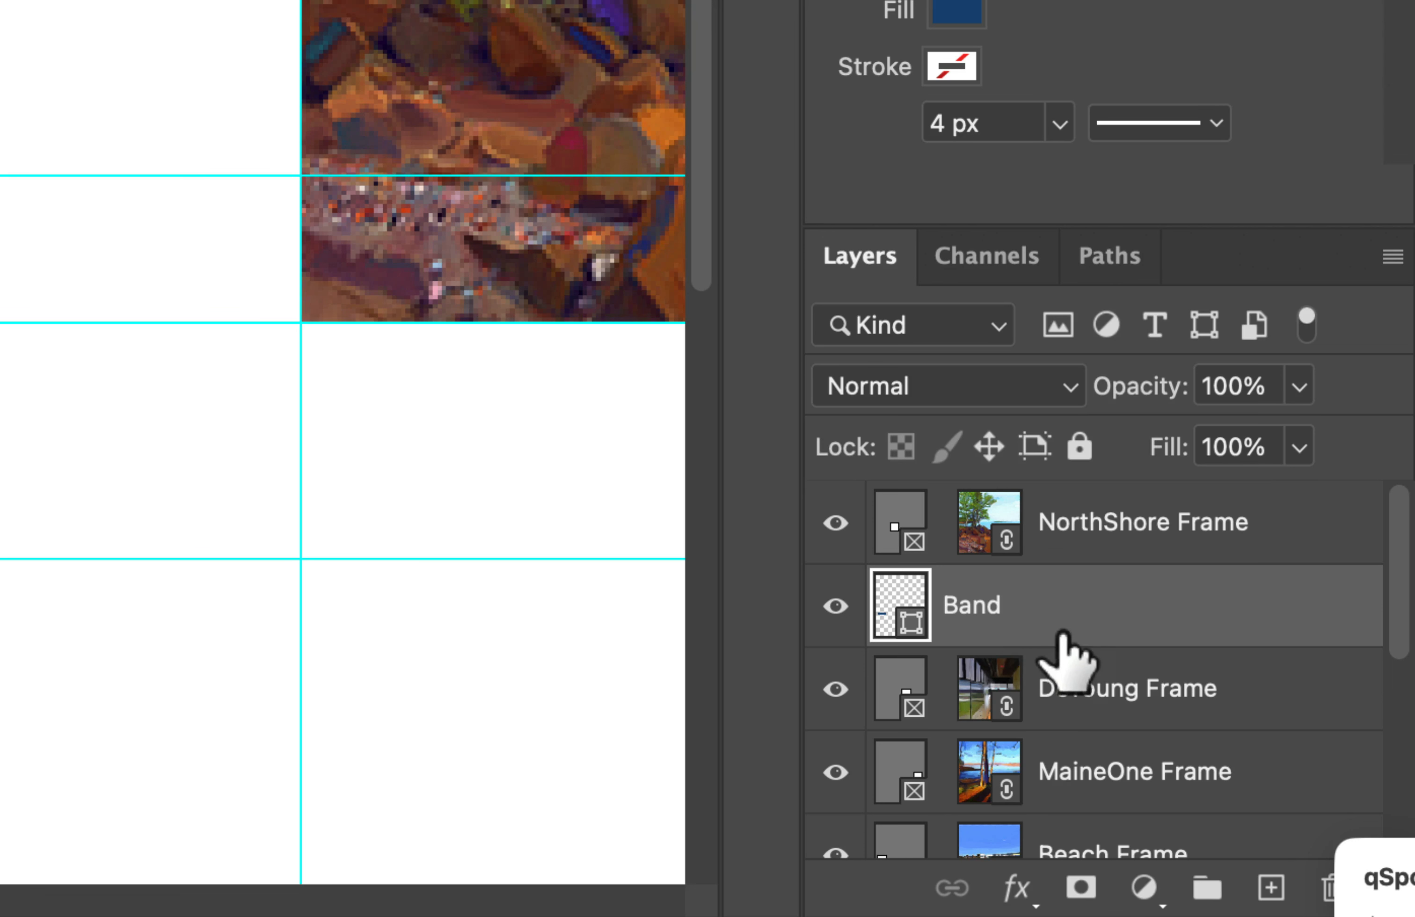
Step: Move the Band layer down the layer stack so it sits directly above the Beach Frame layer
{"action": "left_click_drag", "start_coordinate": [1096, 587], "coordinate": [1085, 820]}
{"action": "scroll", "coordinate": [1080, 715], "scroll_direction": "down", "scroll_amount": 5}
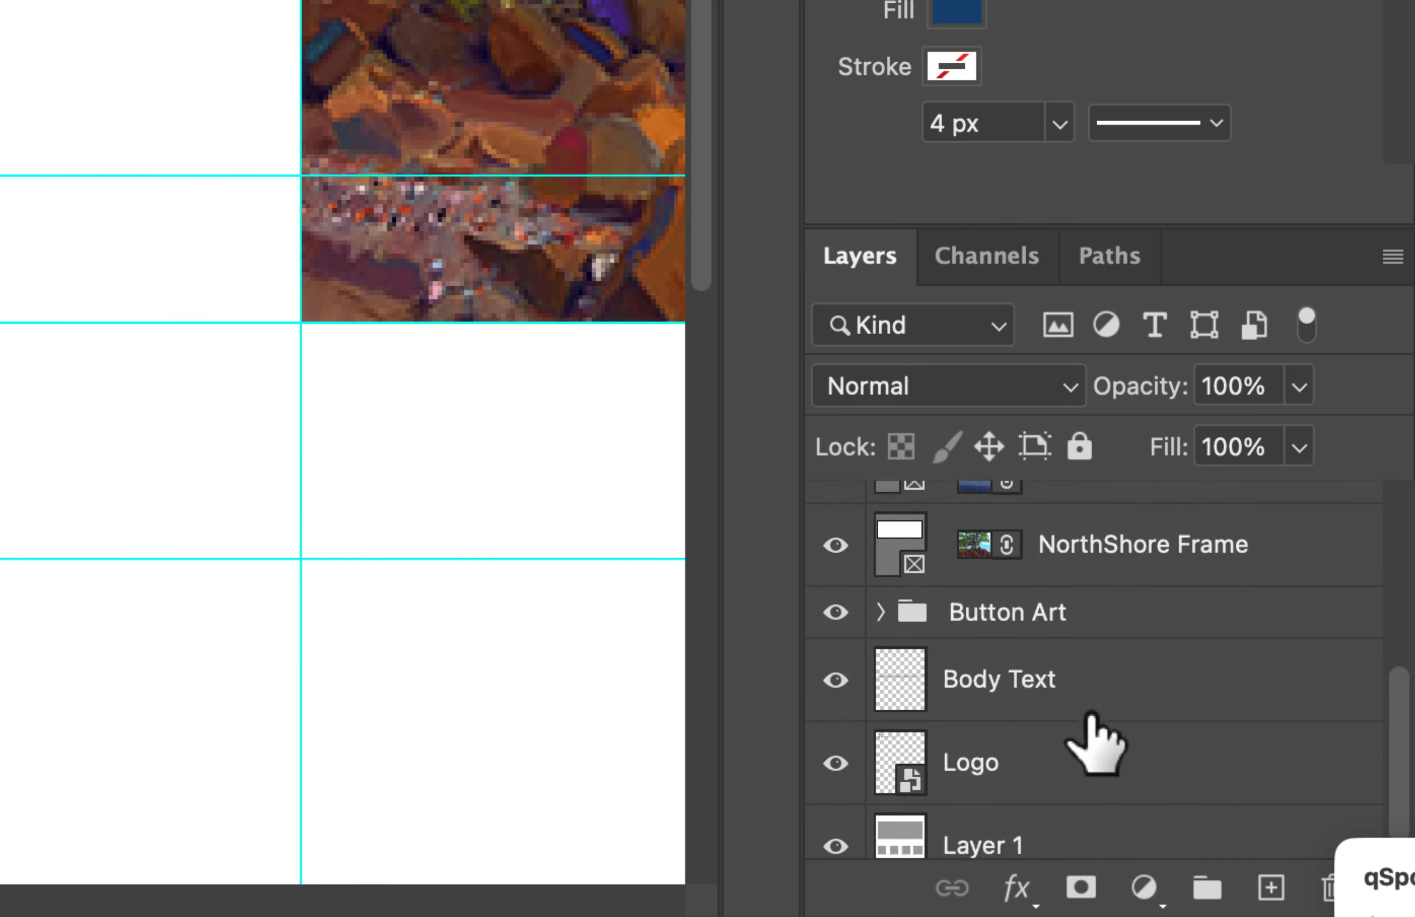
{"action": "scroll", "coordinate": [1085, 715], "scroll_direction": "up", "scroll_amount": 3}
{"action": "scroll", "coordinate": [1091, 715], "scroll_direction": "down", "scroll_amount": 1}
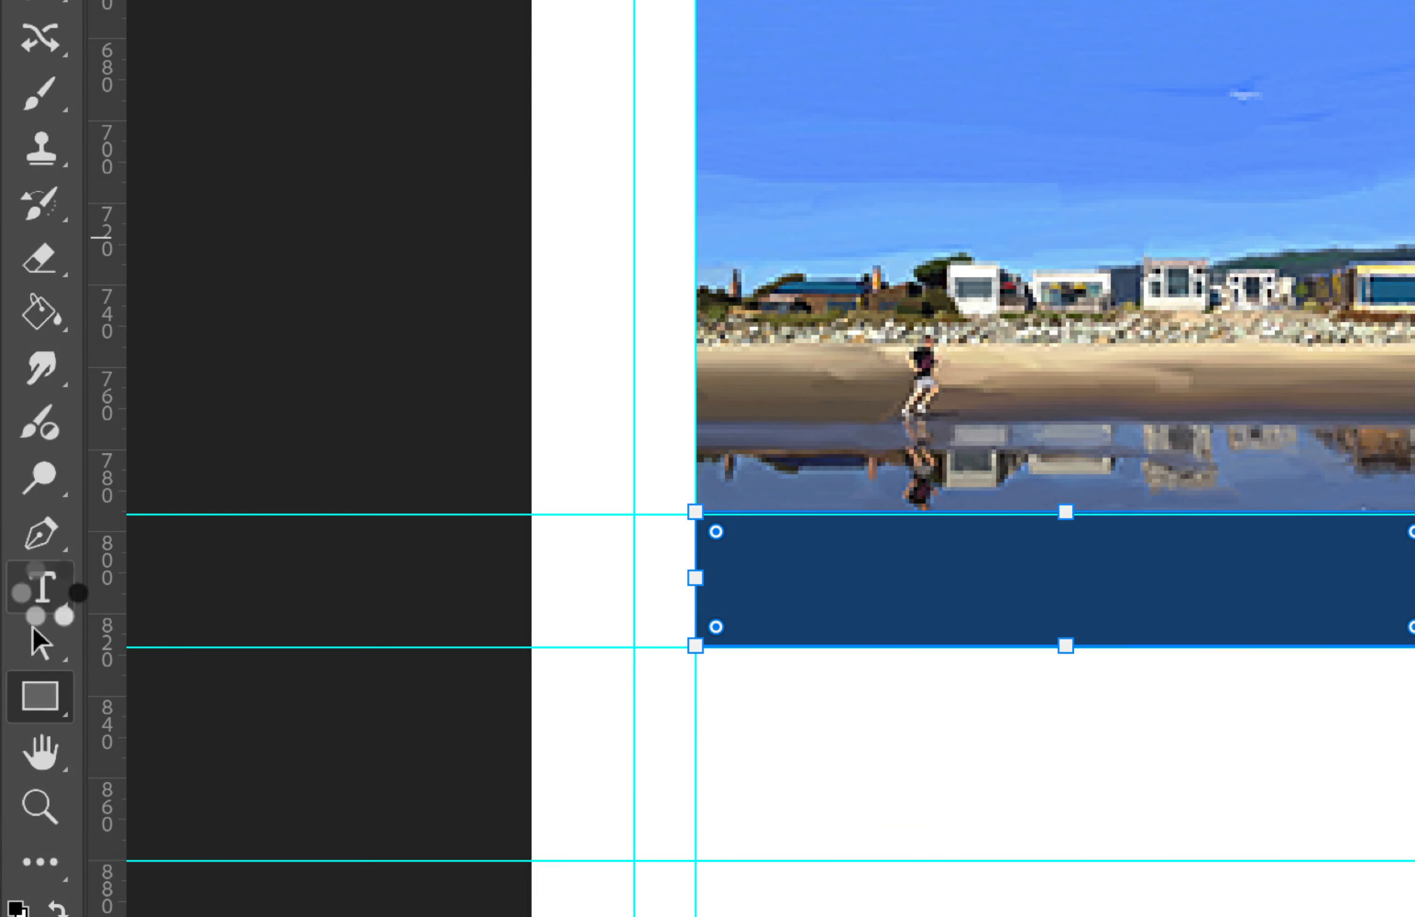
Step: Activate the horizontal Type tool and choose Myriad Pro Regular as its font
{"action": "left_click", "coordinate": [43, 590]}
{"action": "left_click", "coordinate": [217, 582]}
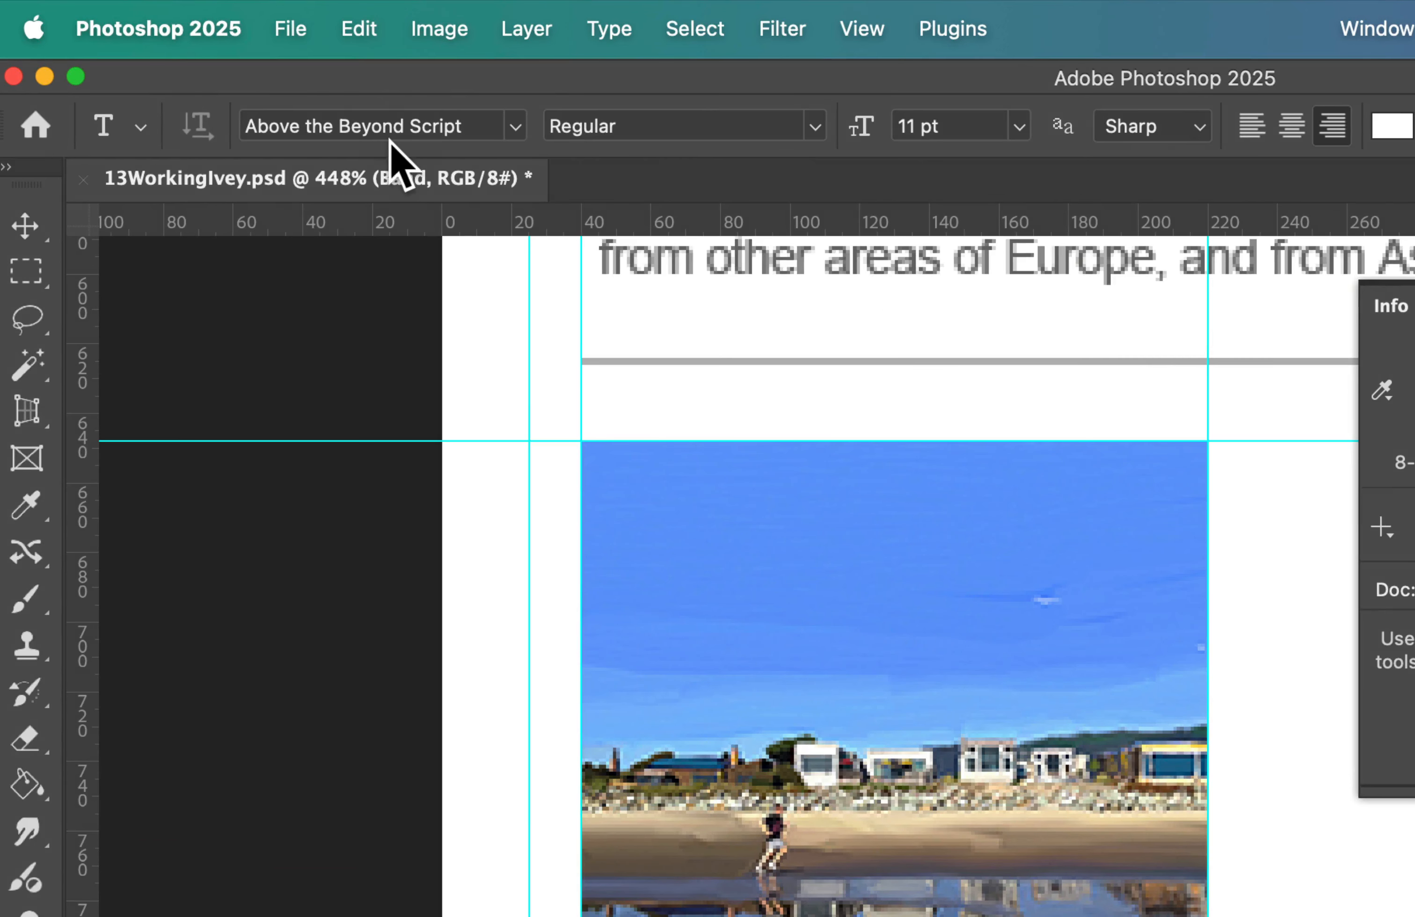
{"action": "left_click", "coordinate": [408, 128]}
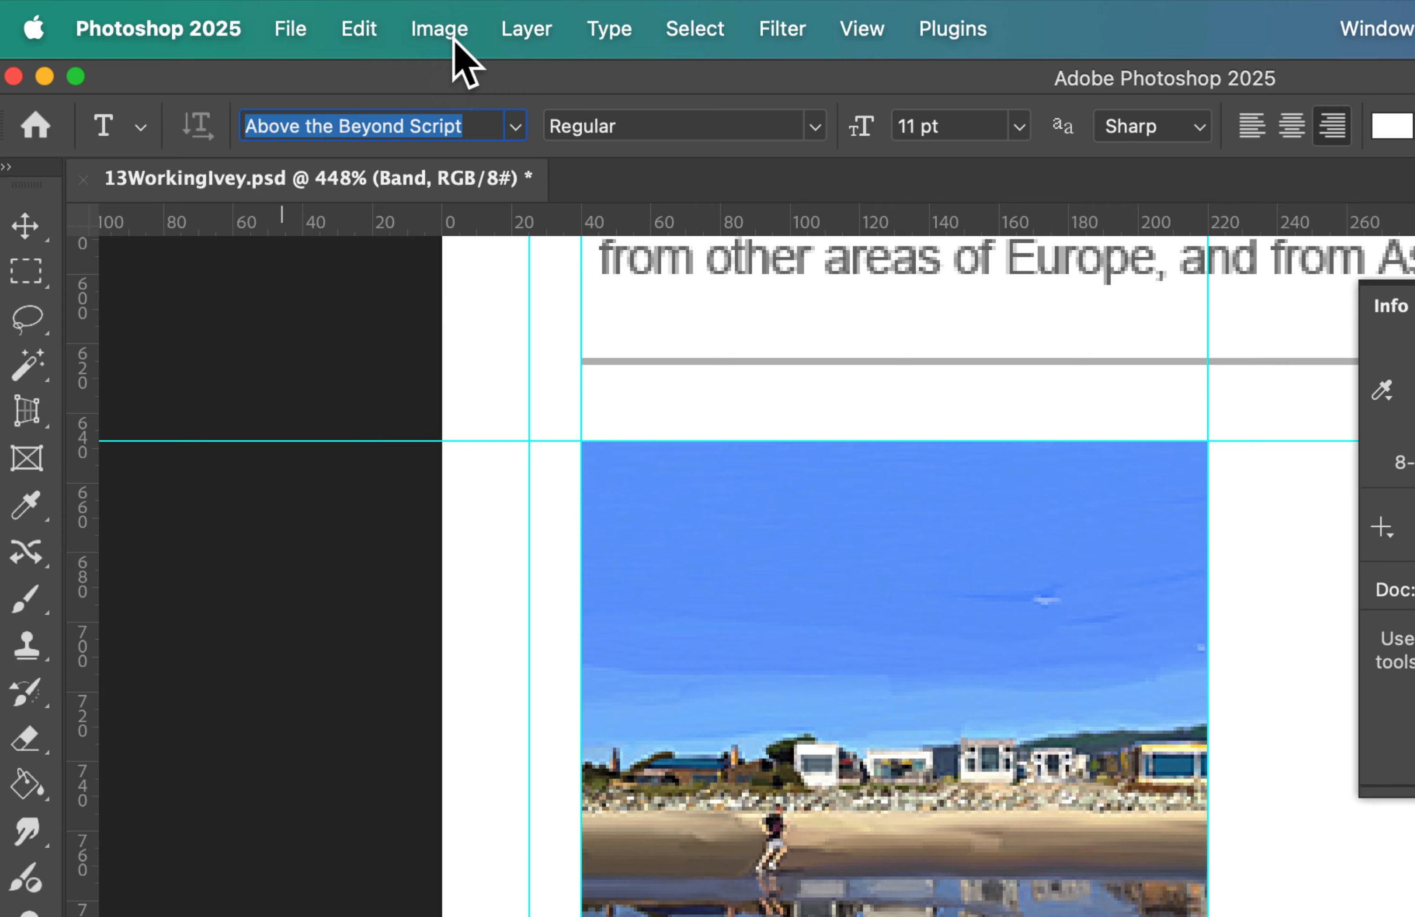
{"action": "type", "text": "yr"}
{"action": "key", "text": "BackSpace"}
{"action": "key", "text": "BackSpace"}
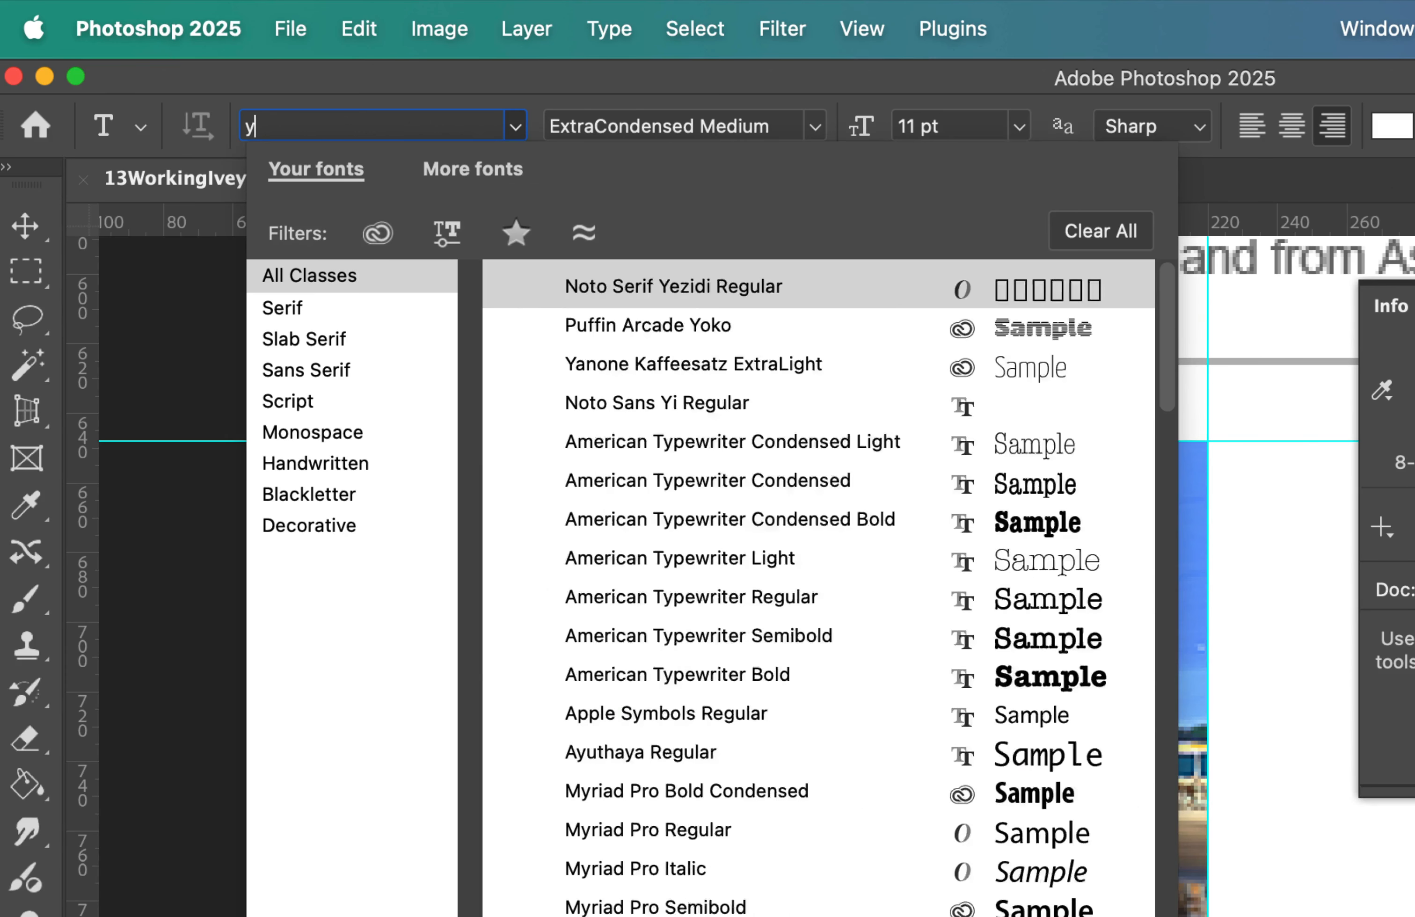
{"action": "type", "text": "myriad"}
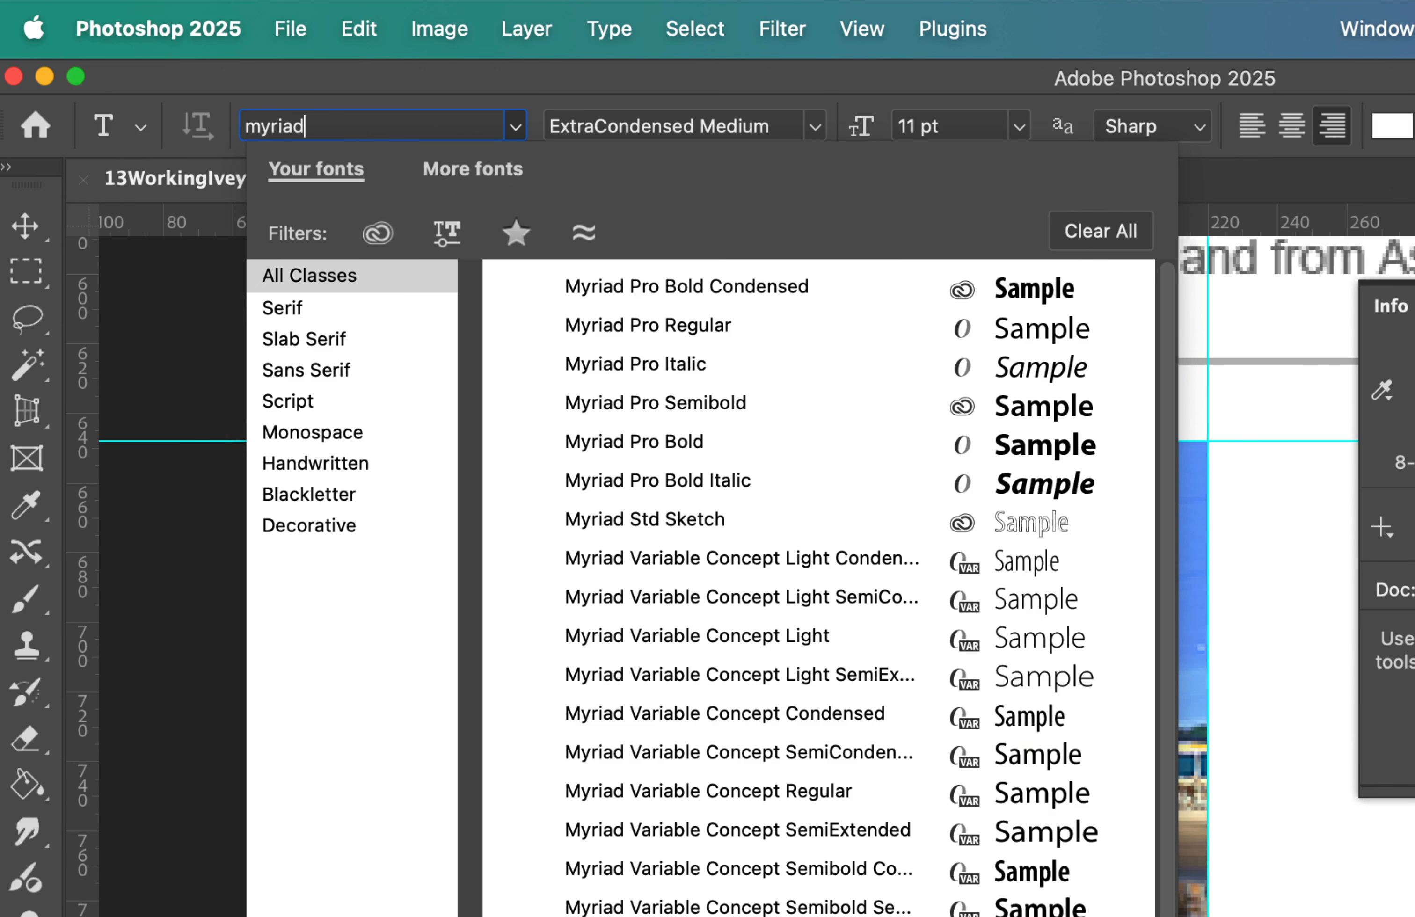
{"action": "left_click", "coordinate": [721, 326]}
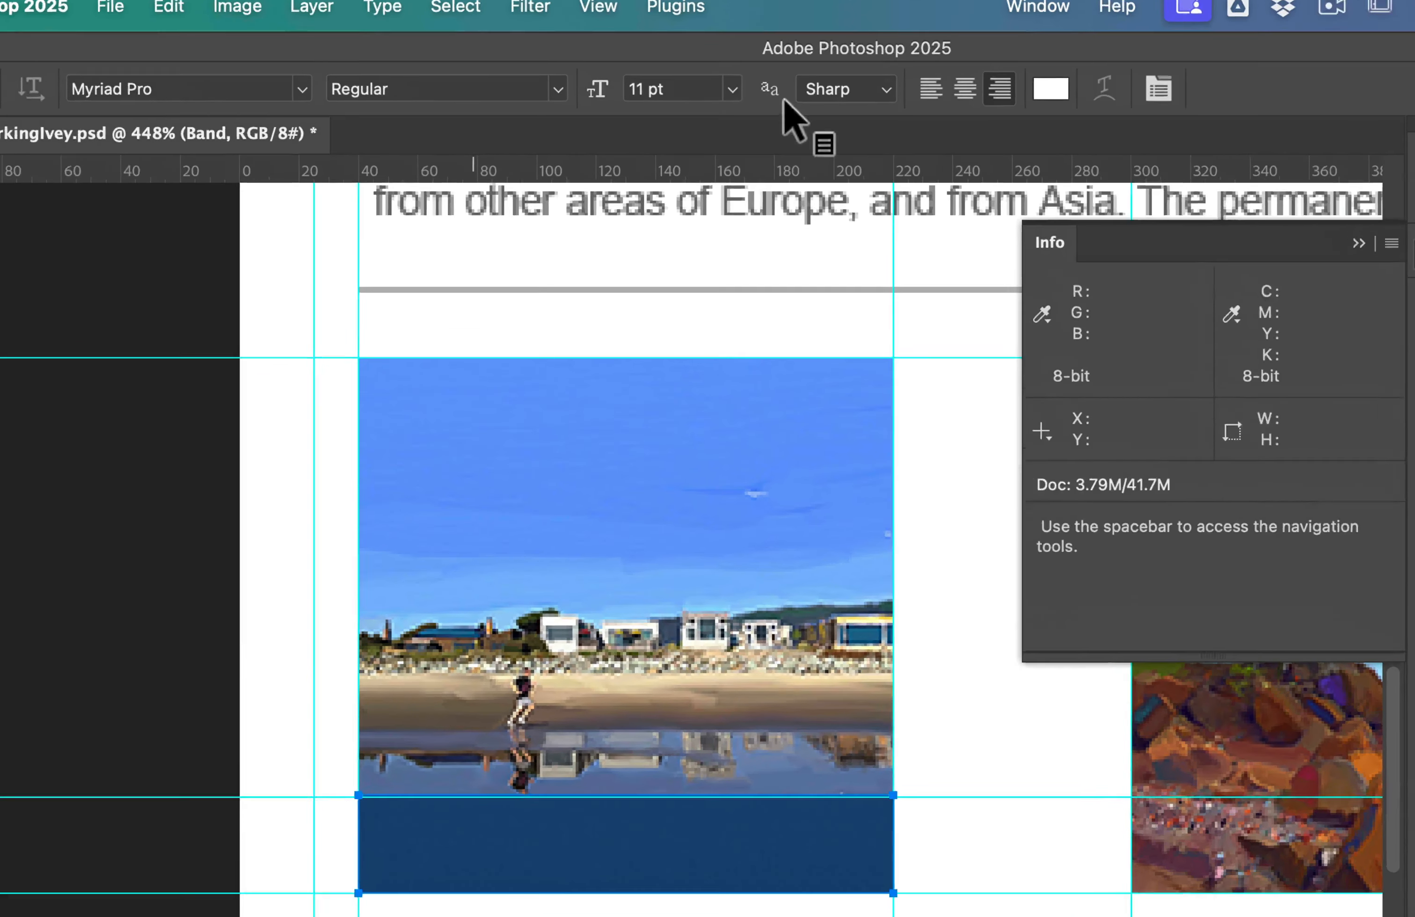
Step: Enter a text size of 18 pt, set the anti-aliasing to Strong and choose centred alignment
{"action": "double_click", "coordinate": [963, 126]}
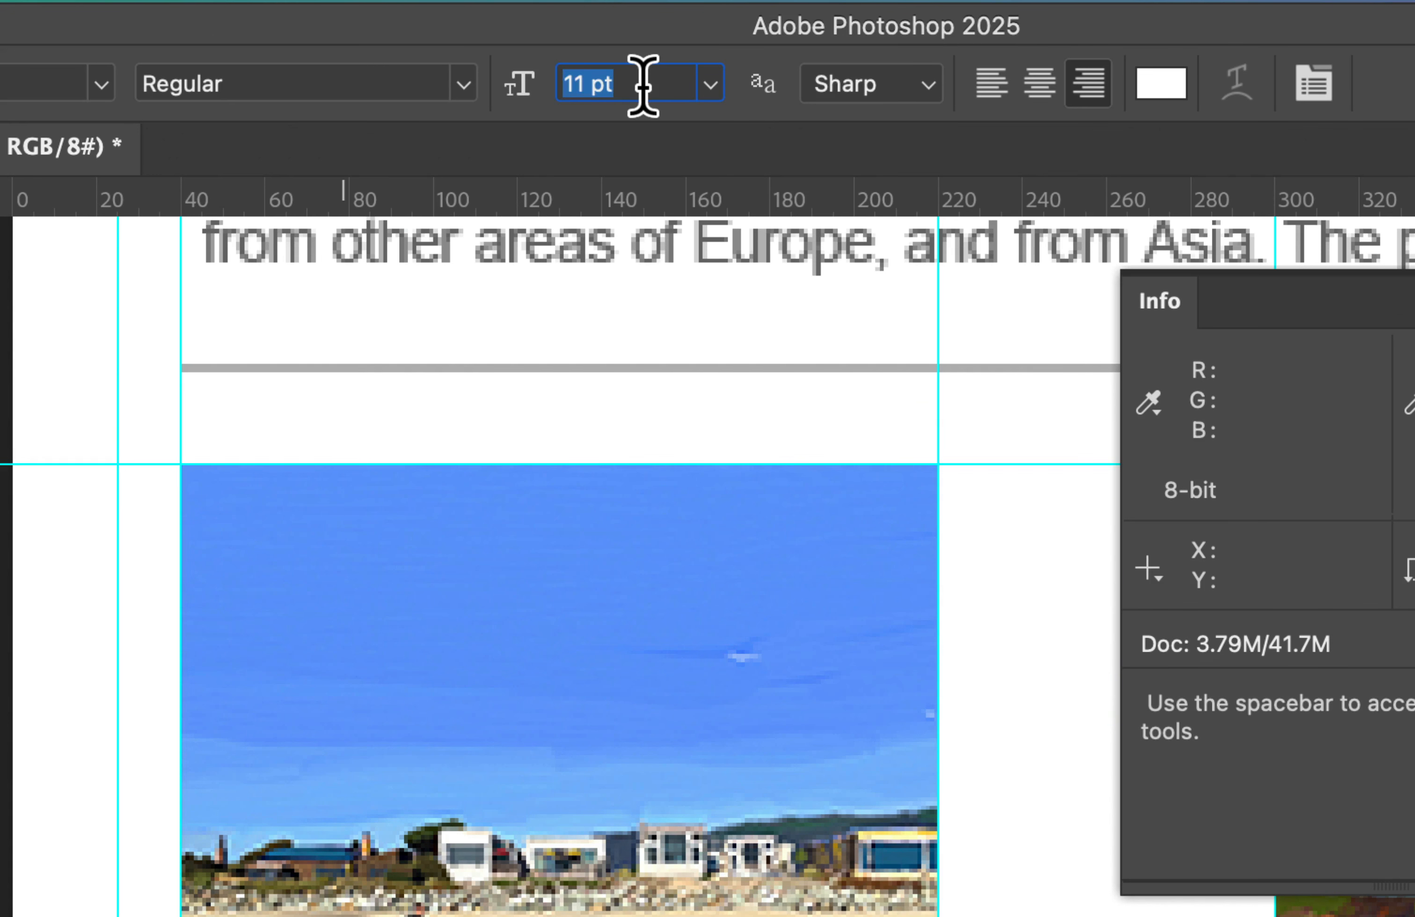
{"action": "left_click", "coordinate": [851, 89]}
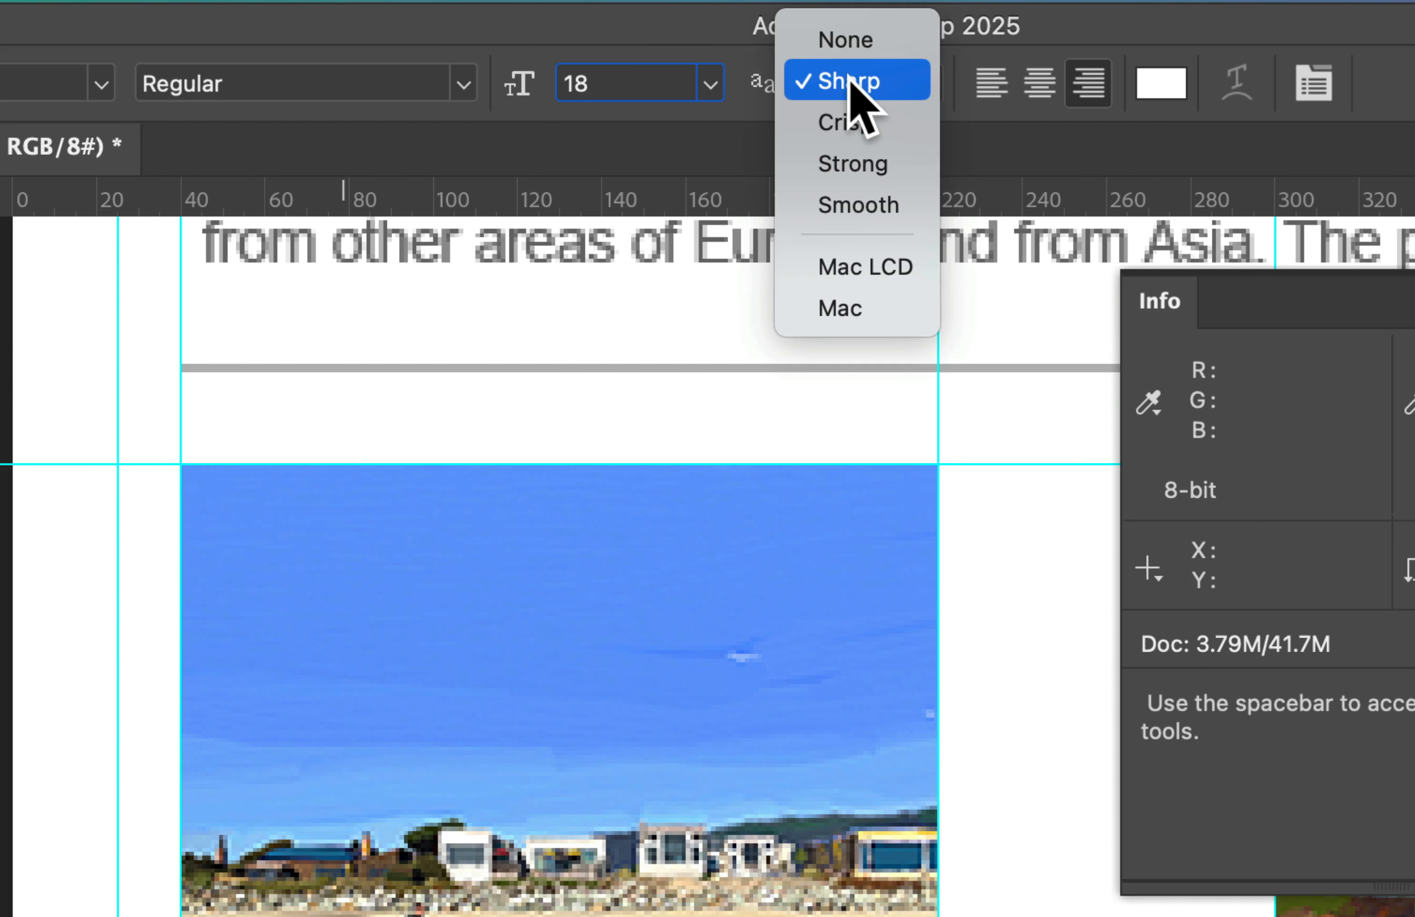
{"action": "left_click", "coordinate": [898, 164]}
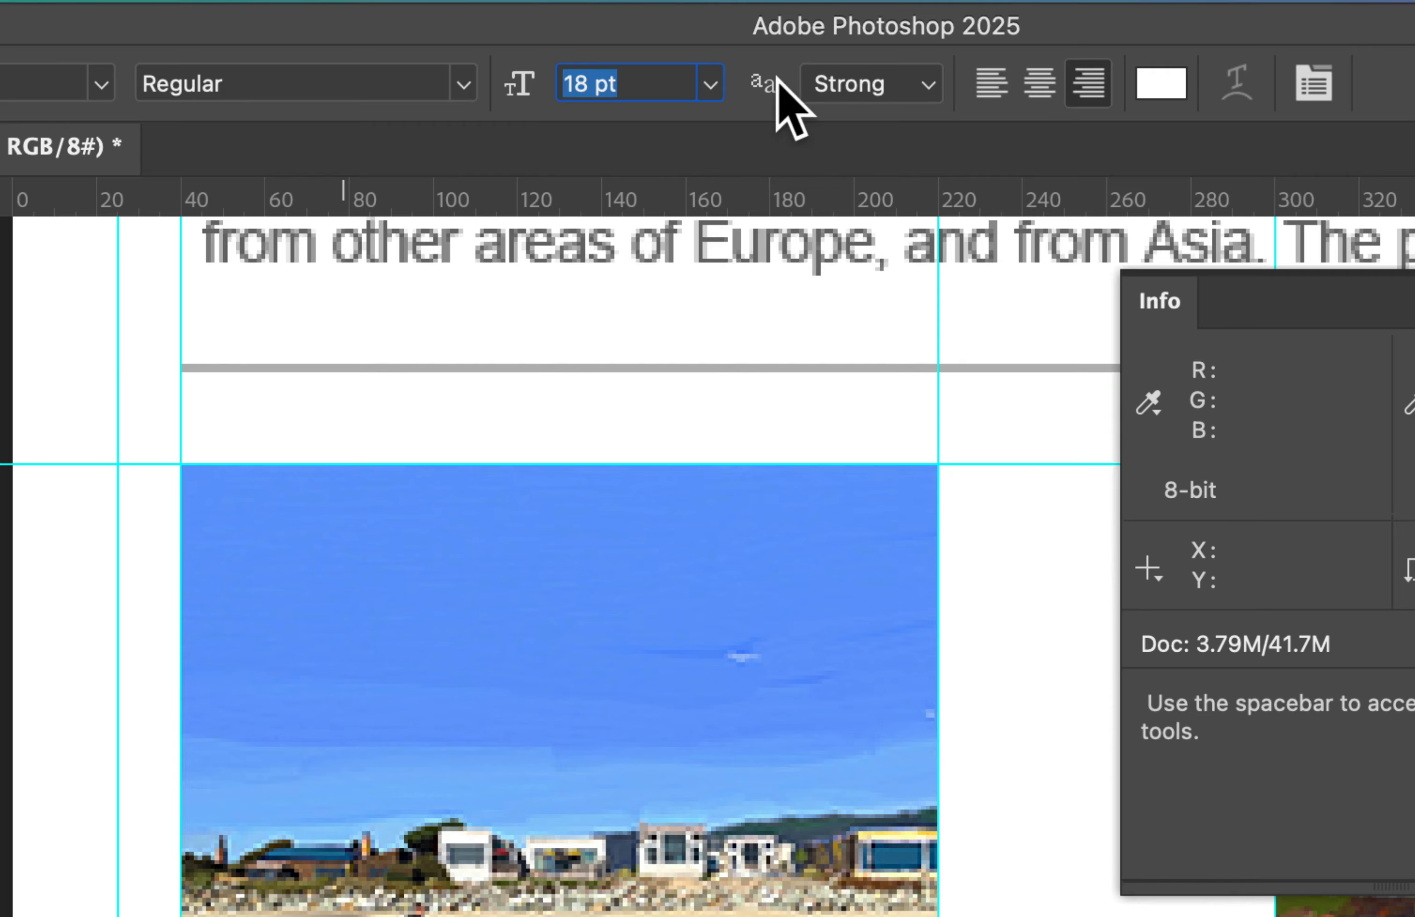
{"action": "left_click", "coordinate": [1044, 82]}
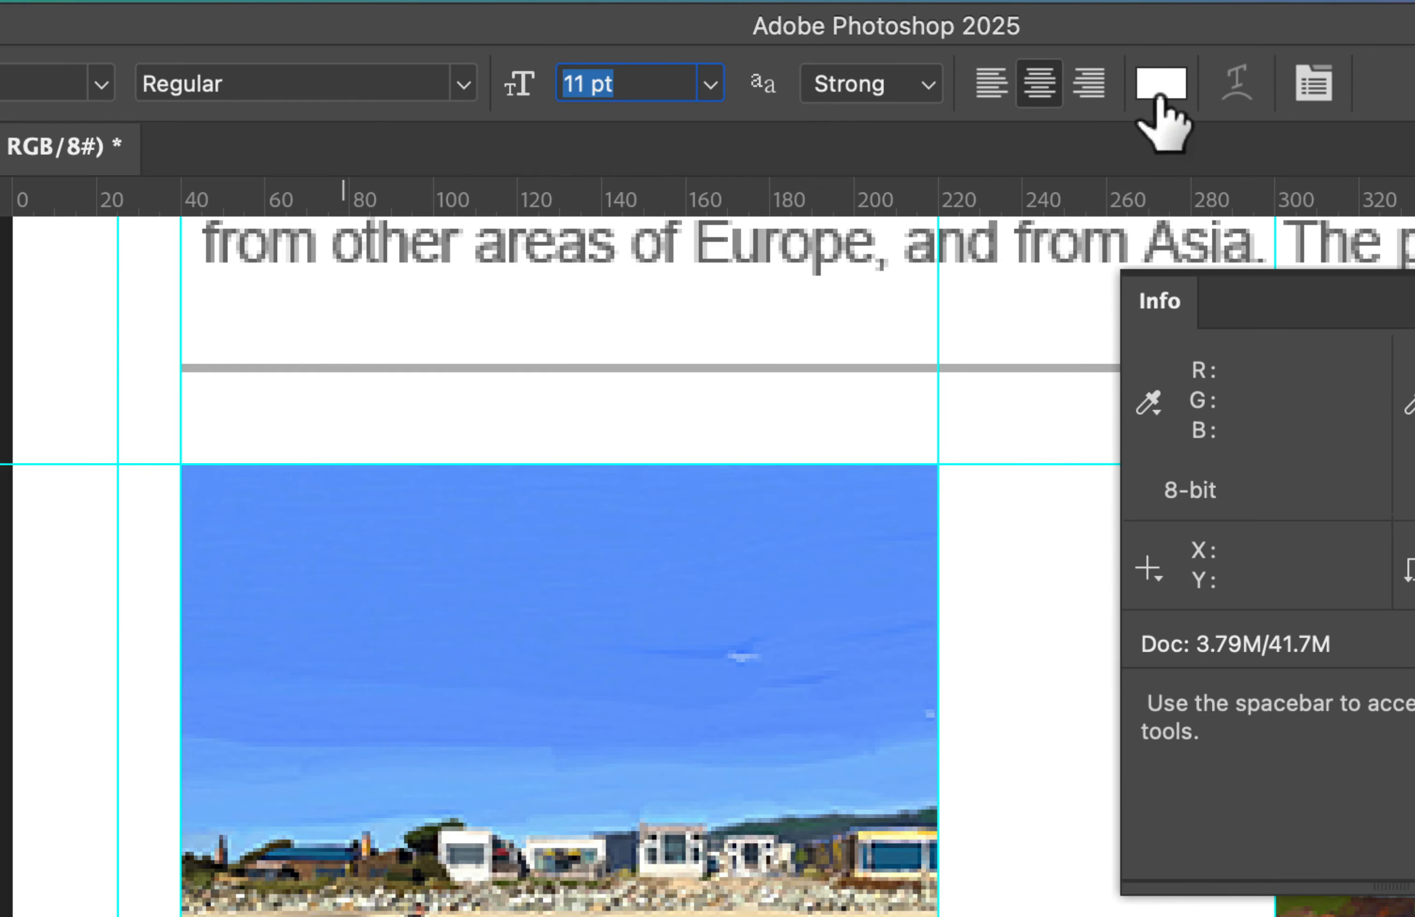
Step: Create a text box inside the blue band below the beach image and enter GALLERY ONE
{"action": "scroll", "coordinate": [1149, 96], "scroll_direction": "up", "scroll_amount": 15}
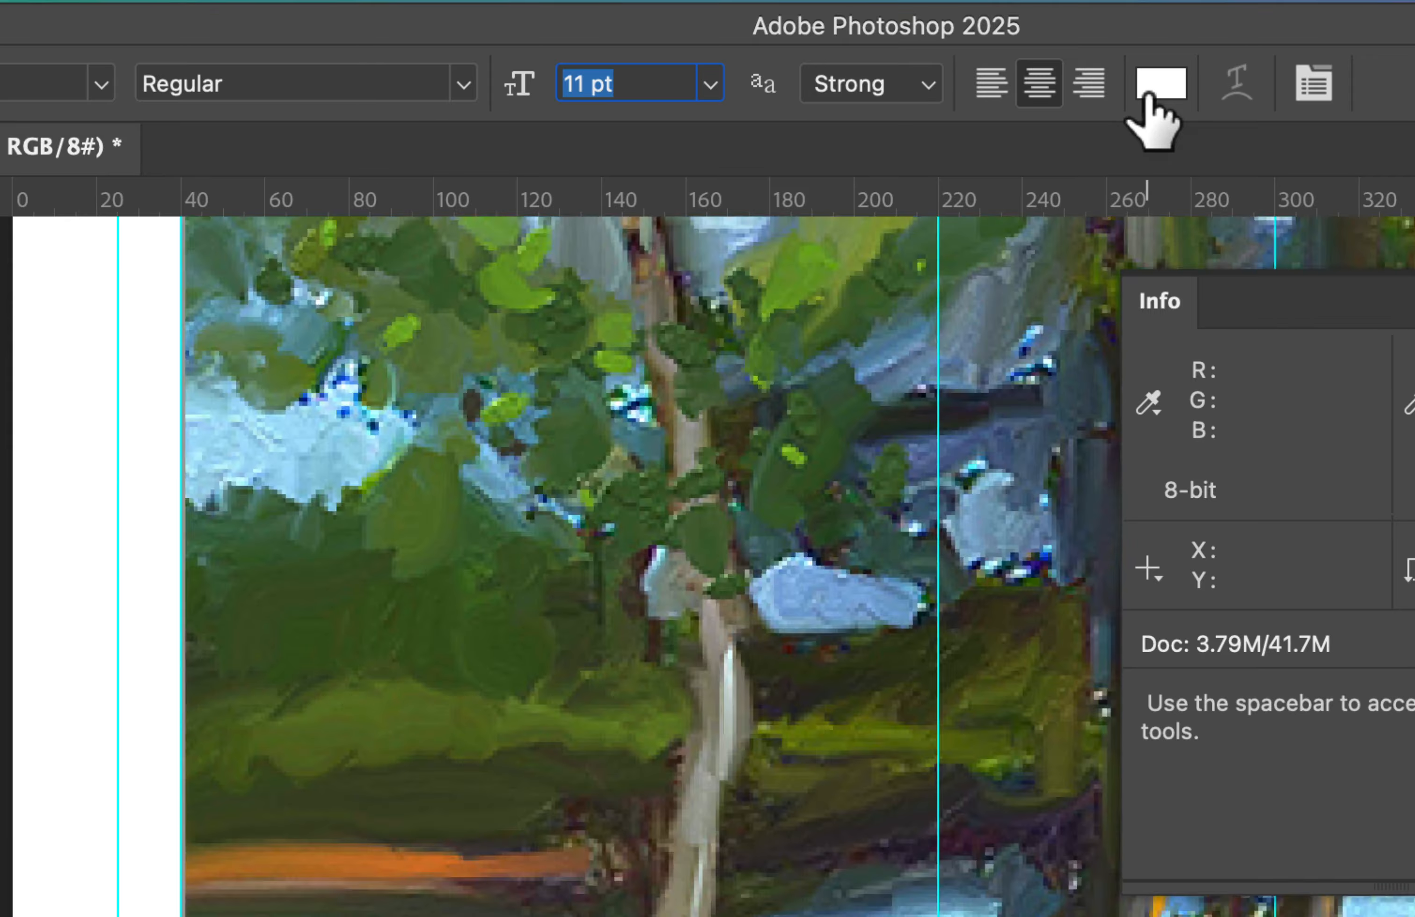
{"action": "key", "text": "super+0"}
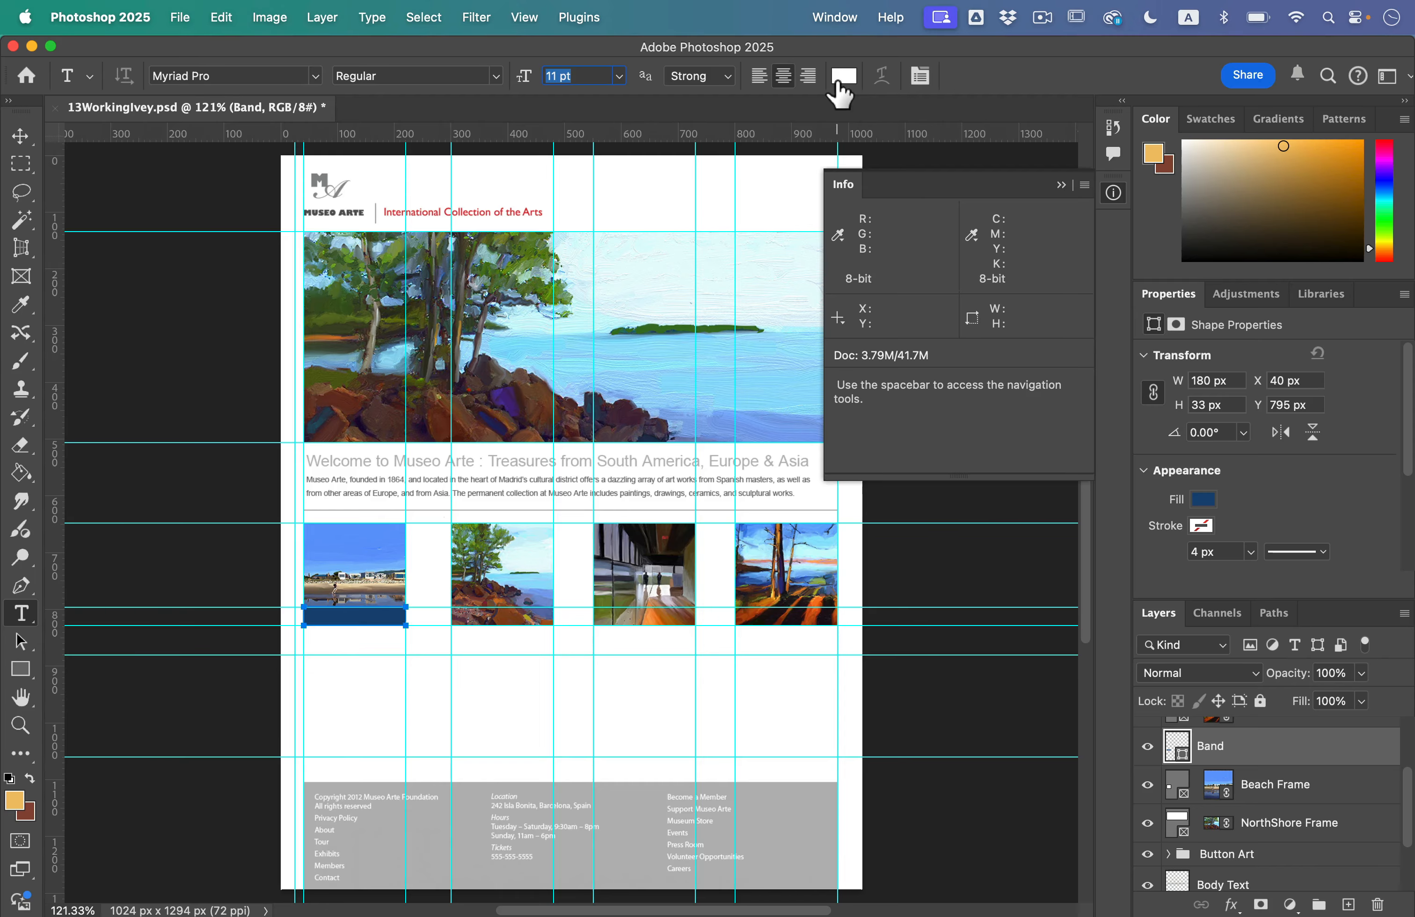
{"action": "key", "text": "super+plus"}
{"action": "key", "text": "super+plus"}
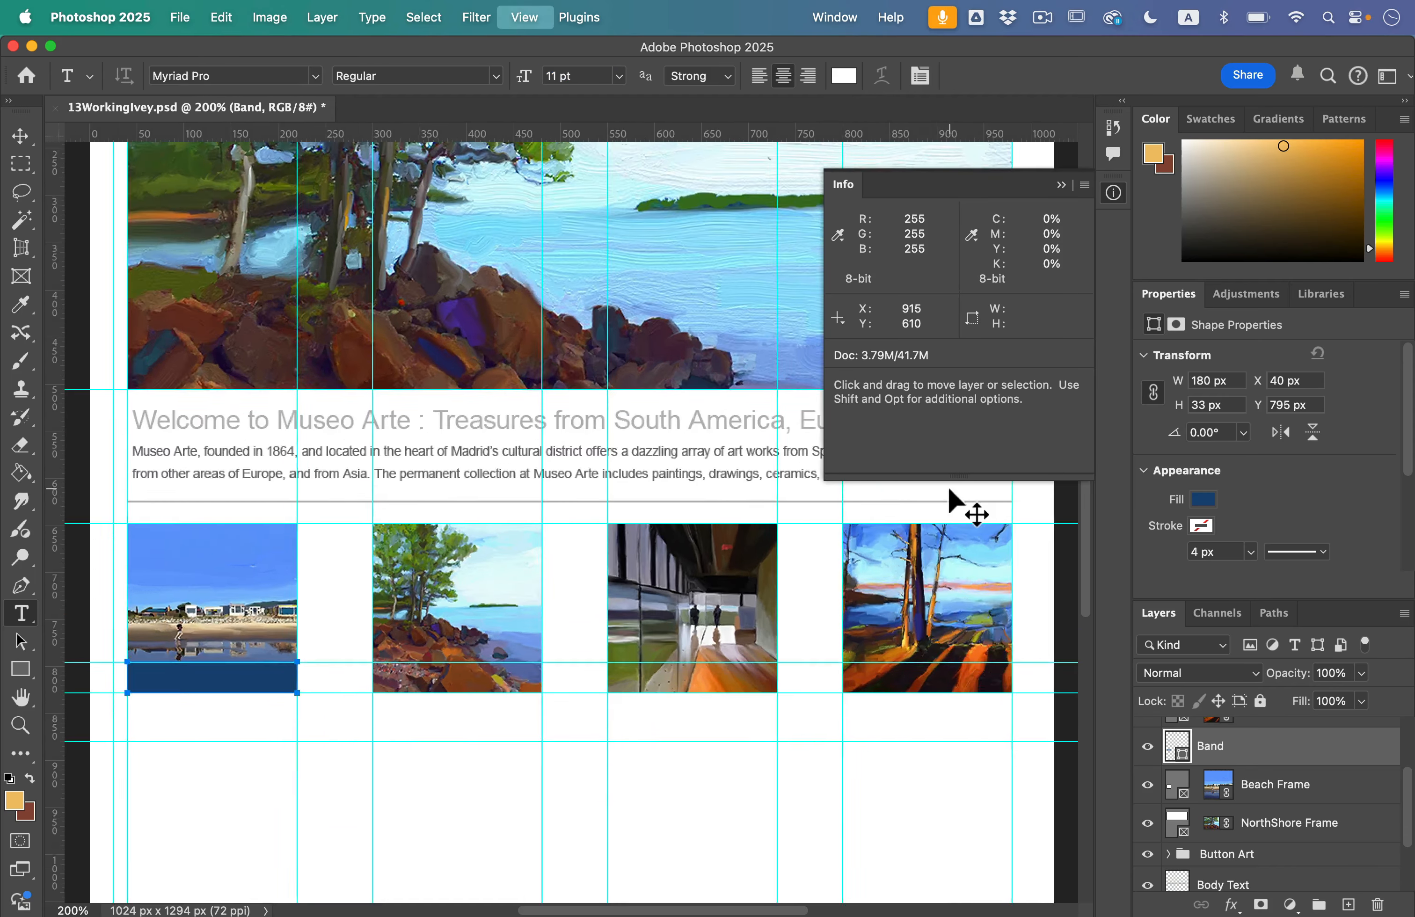
{"action": "scroll", "coordinate": [158, 634], "scroll_direction": "left", "scroll_amount": 10}
{"action": "key", "text": "super+plus"}
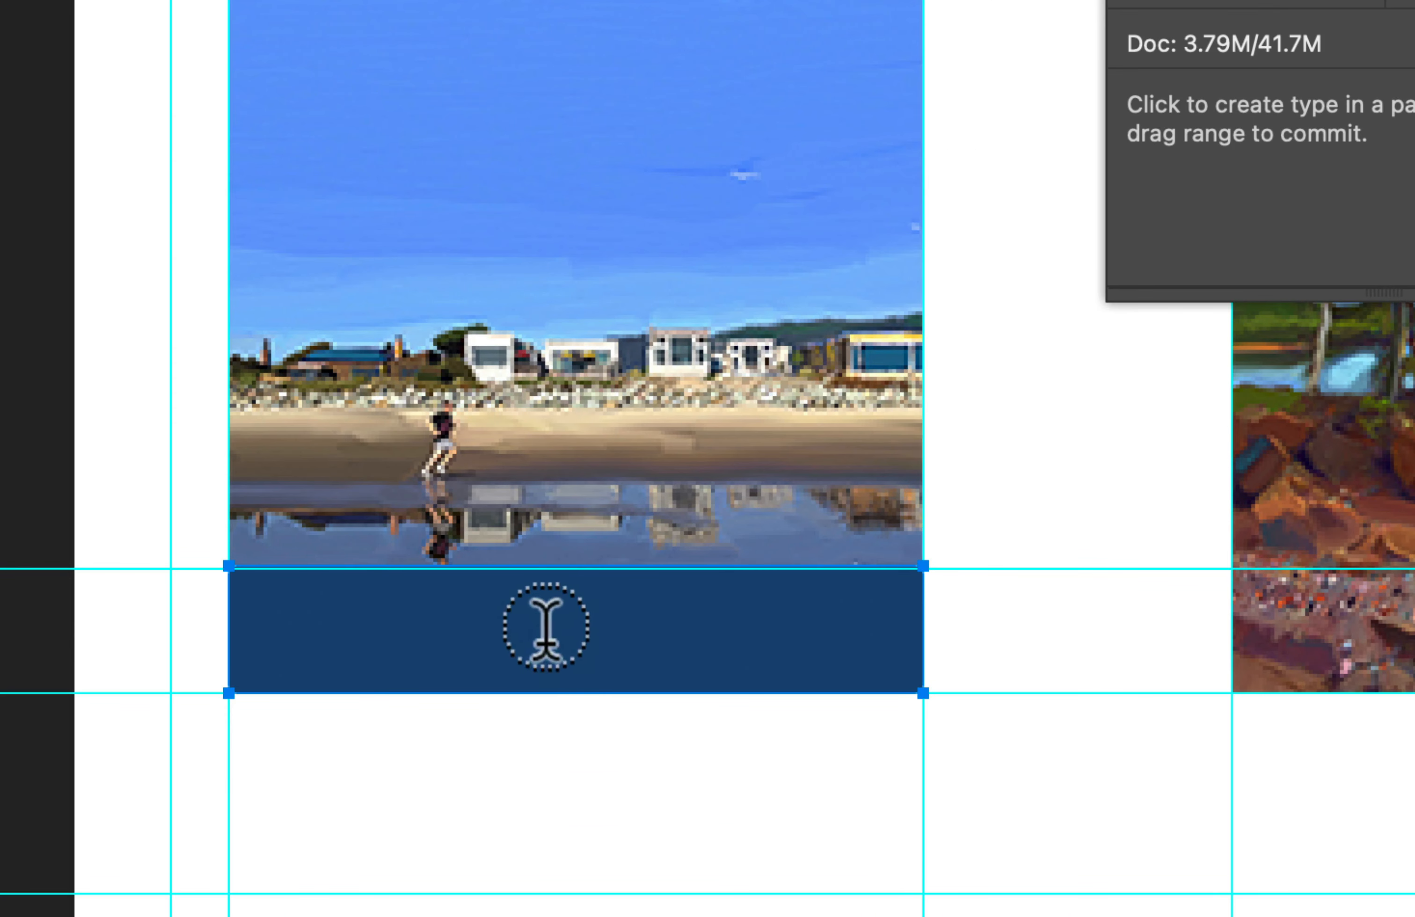
{"action": "left_click", "coordinate": [567, 634]}
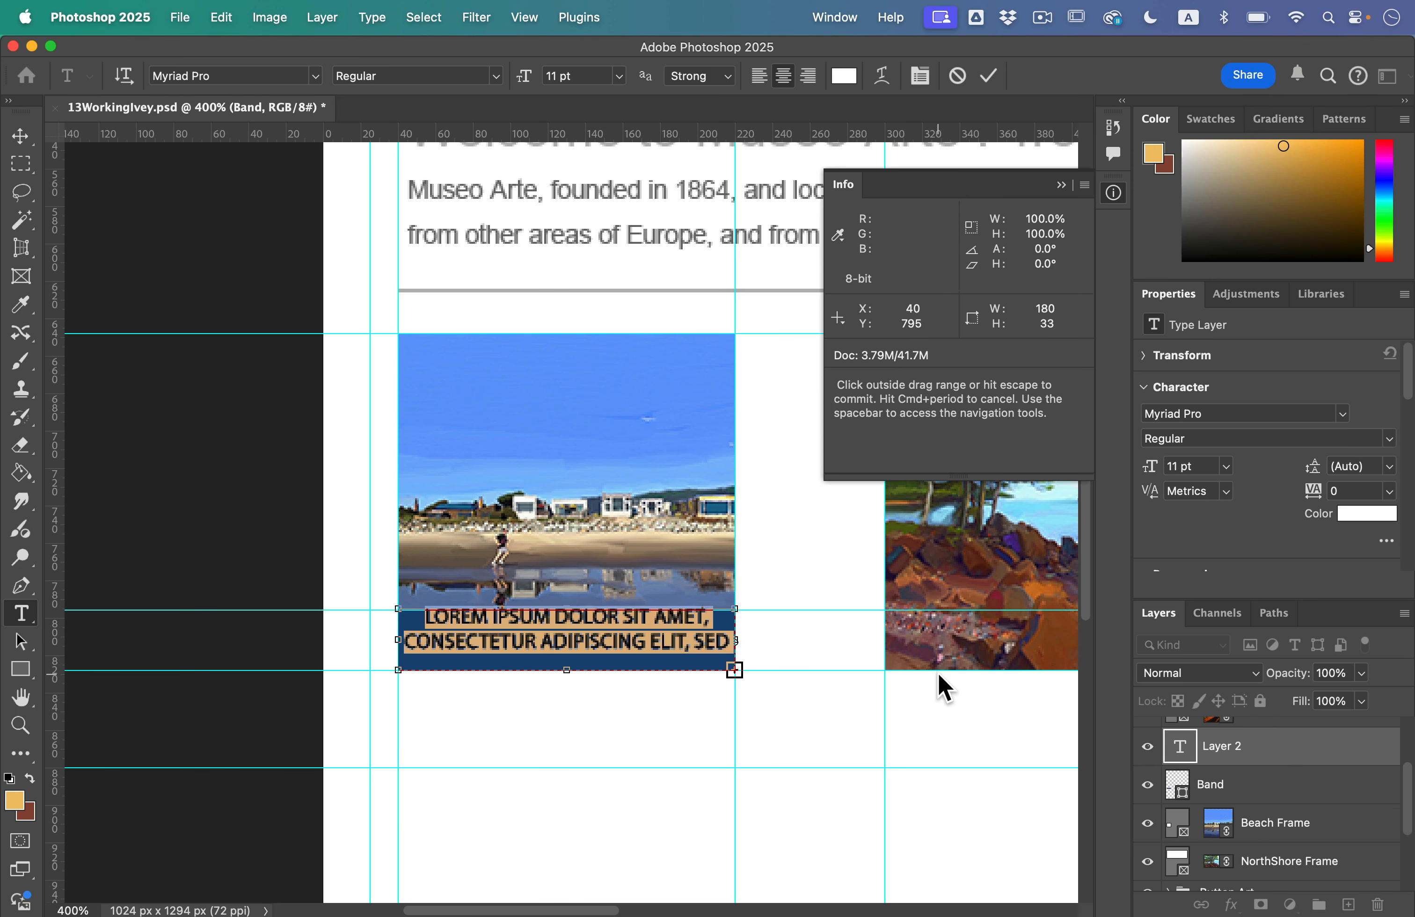
{"action": "type", "text": "GALLERY ONE"}
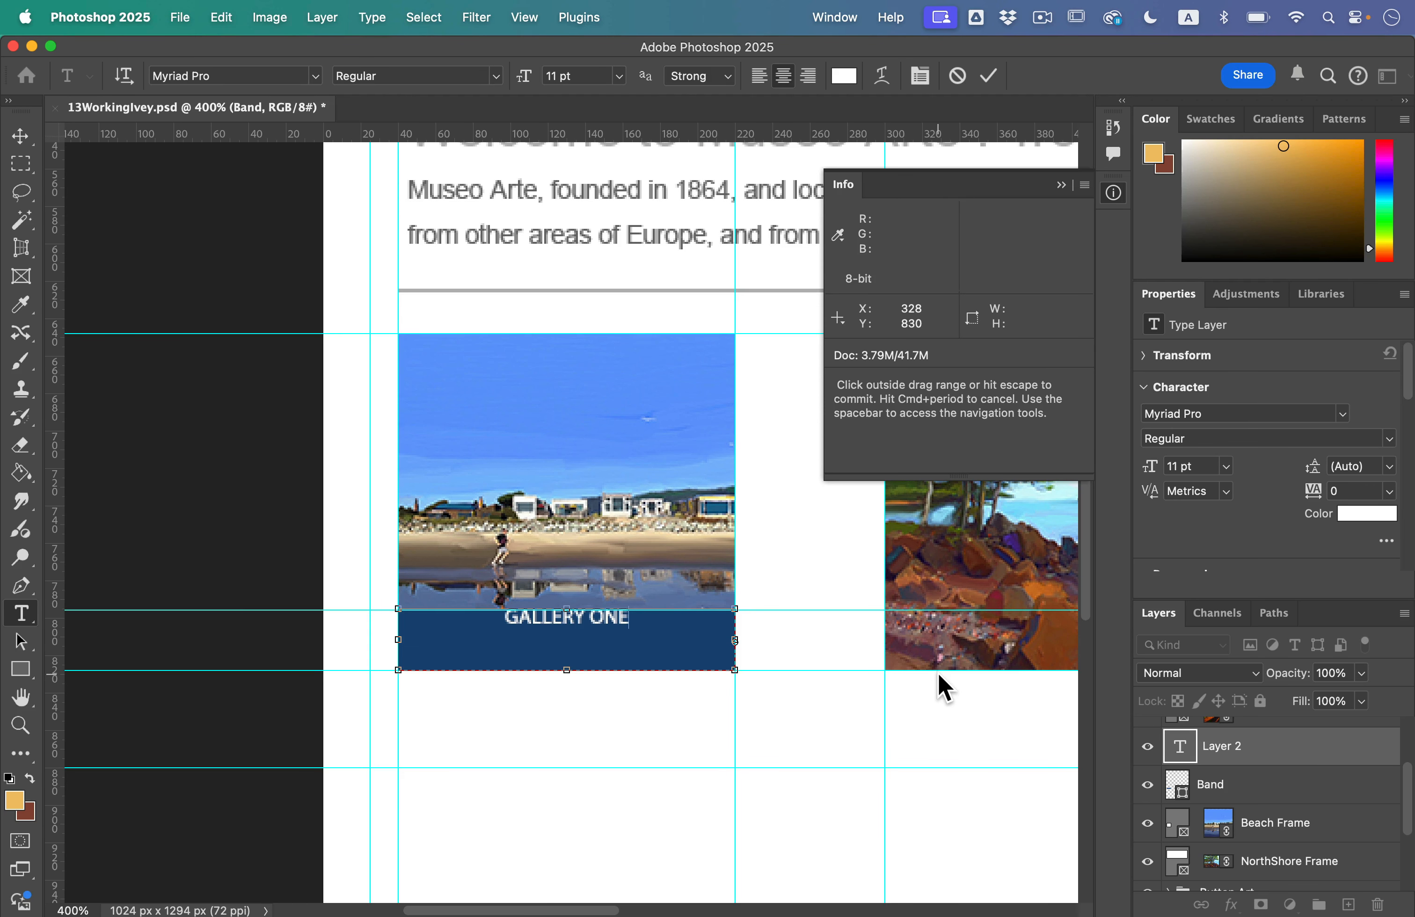
Step: Set the GALLERY ONE text to 18 pt and lower its text box's top edge to centre the label vertically in the blue band
{"action": "left_click", "coordinate": [937, 671]}
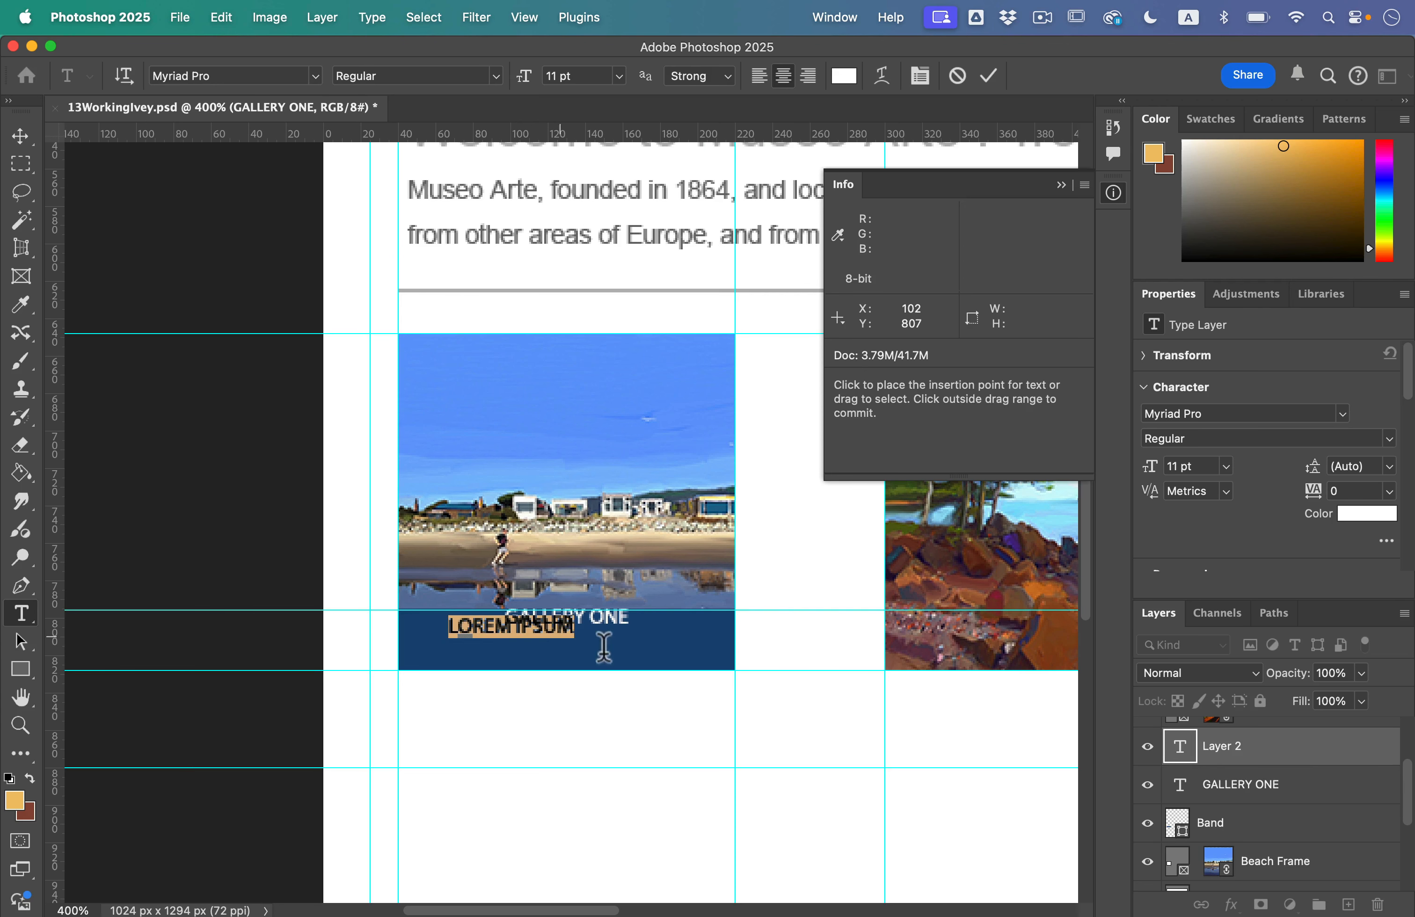
{"action": "left_click", "coordinate": [635, 642]}
{"action": "key", "text": "super+z"}
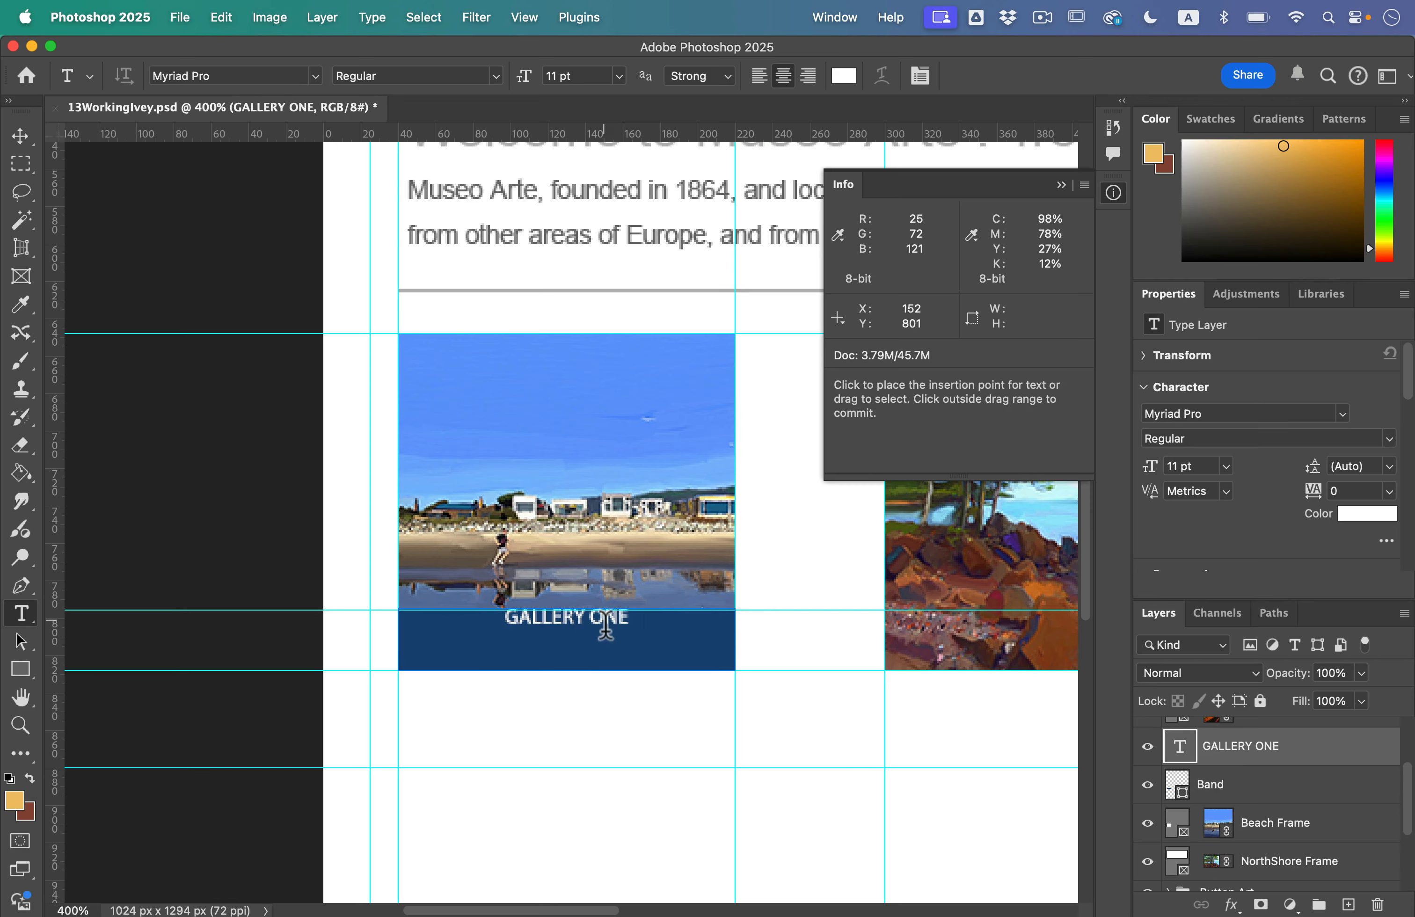
{"action": "triple_click", "coordinate": [605, 626]}
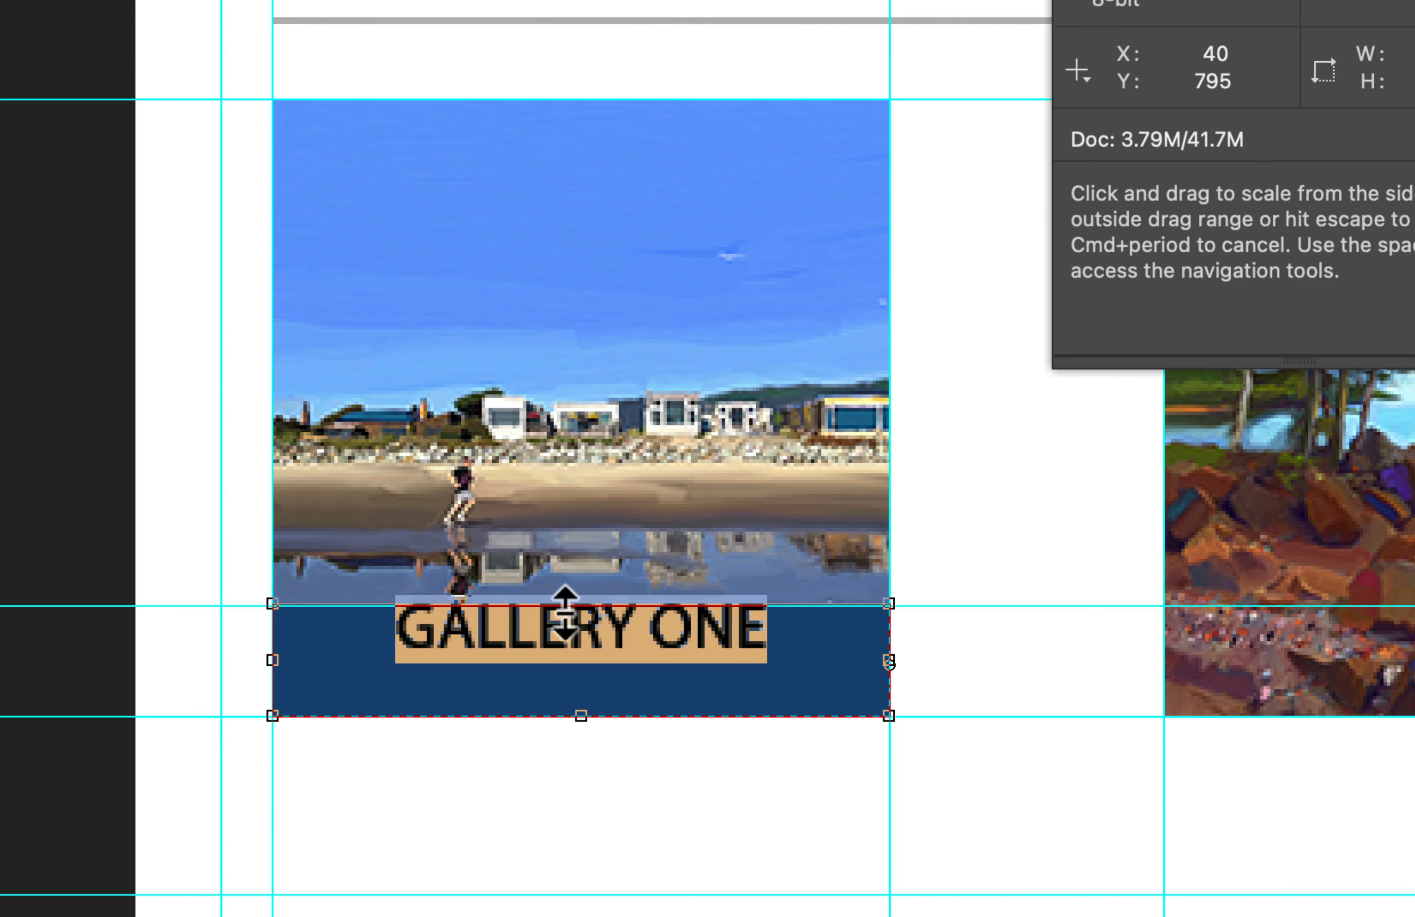
{"action": "left_click_drag", "start_coordinate": [566, 609], "coordinate": [568, 635]}
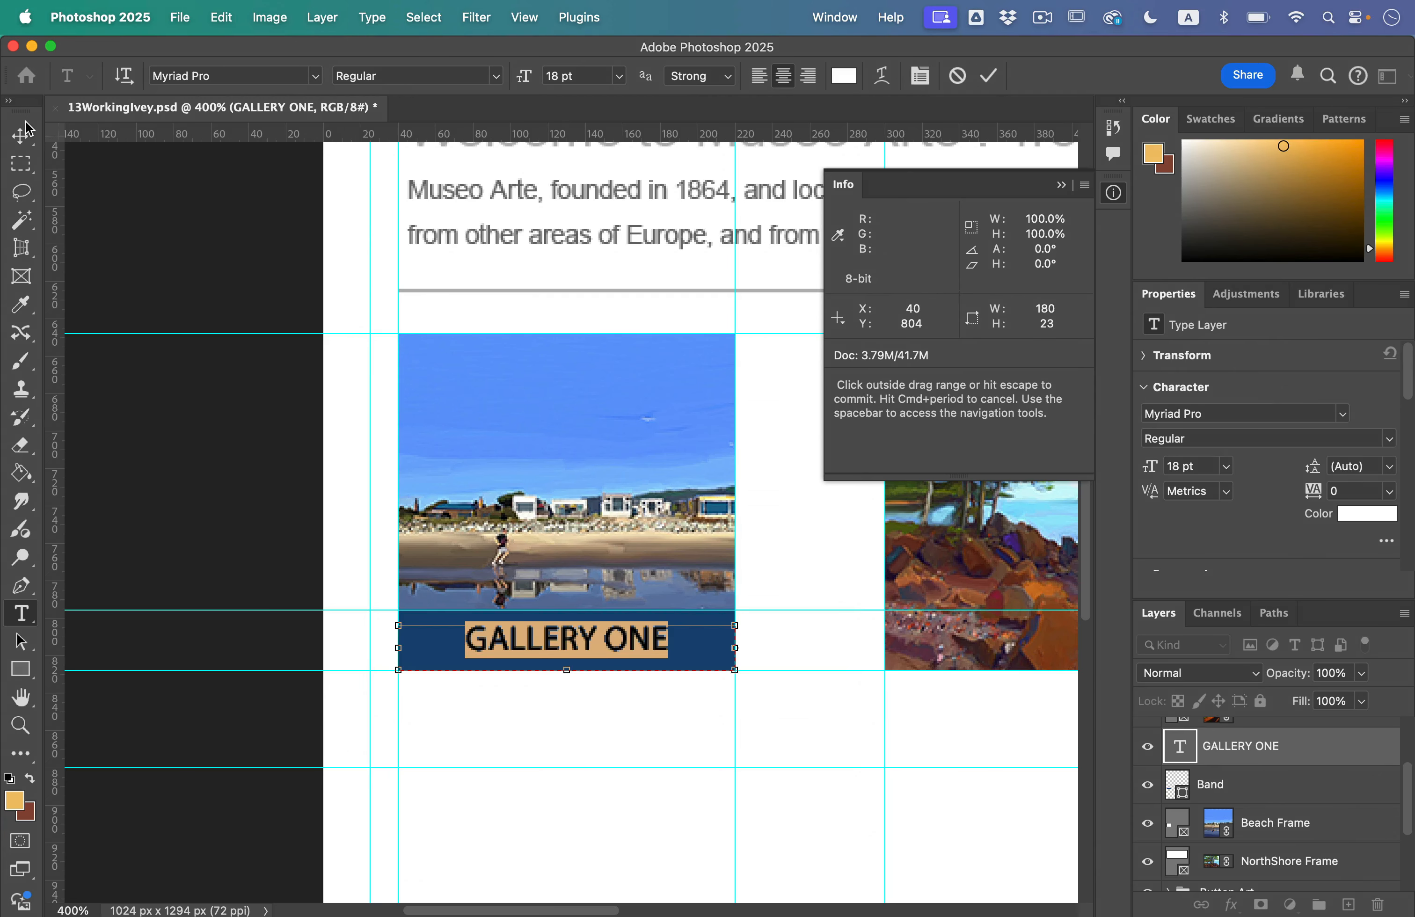
{"action": "left_click", "coordinate": [25, 129]}
Step: Group the GALLERY ONE text layer with the Band layer and name the group GALLERY ONE
{"action": "left_click", "coordinate": [218, 538]}
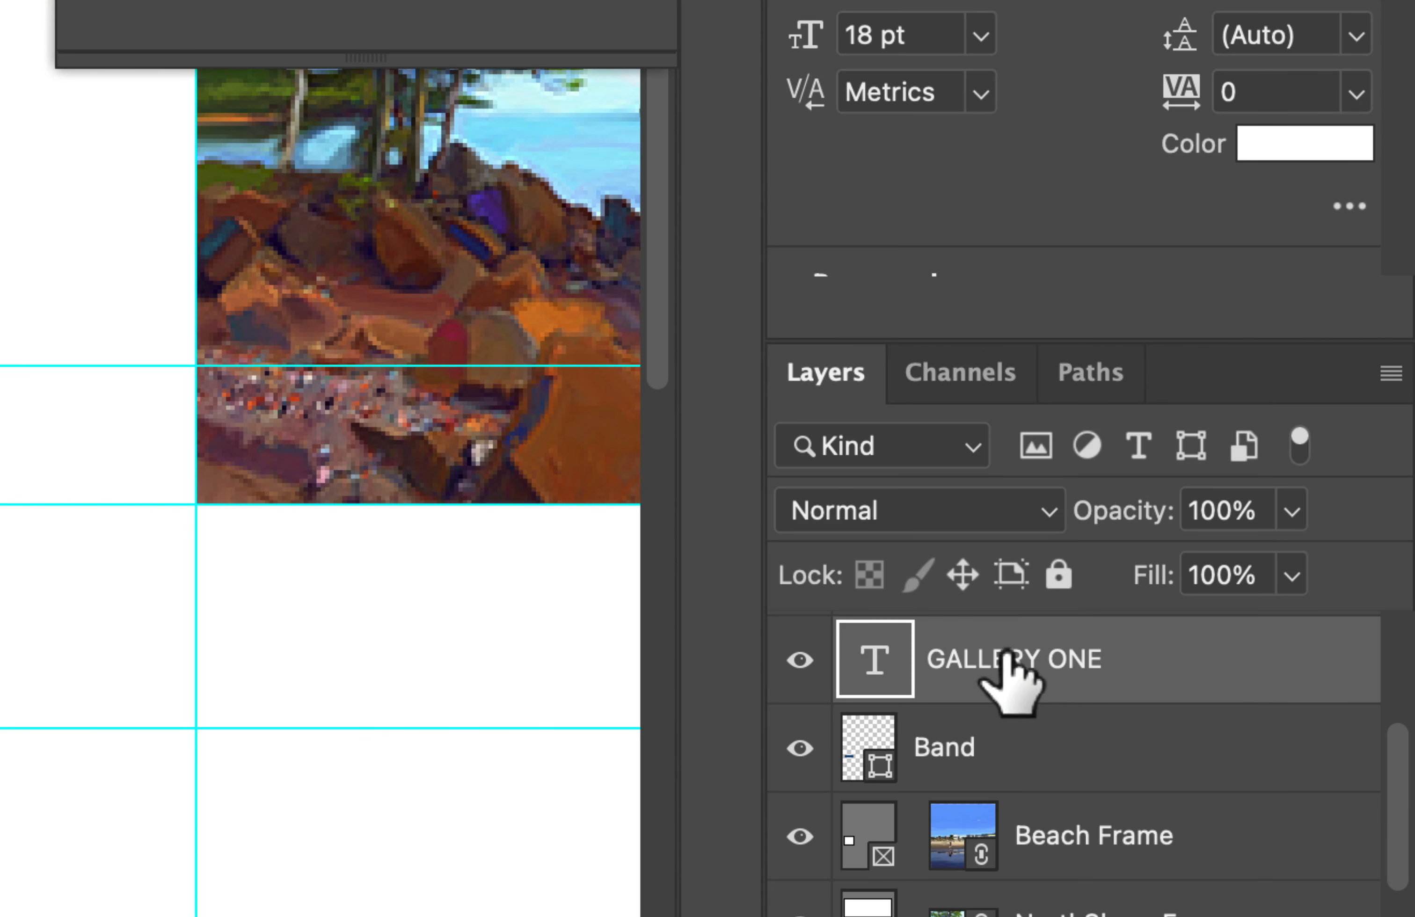
{"action": "left_click", "coordinate": [1069, 741]}
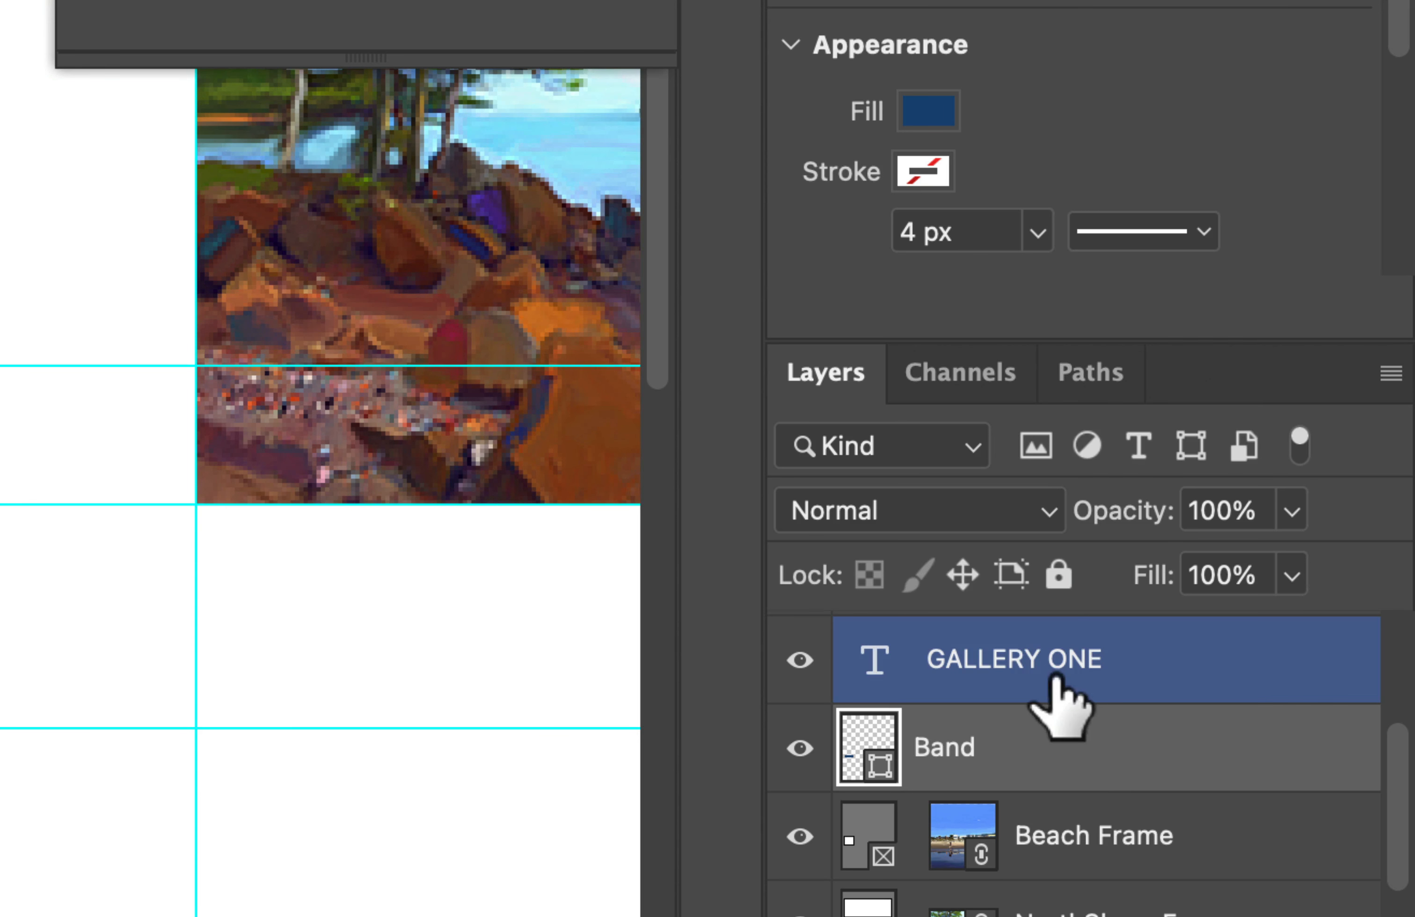
{"action": "left_click", "coordinate": [1089, 677], "text": "shift"}
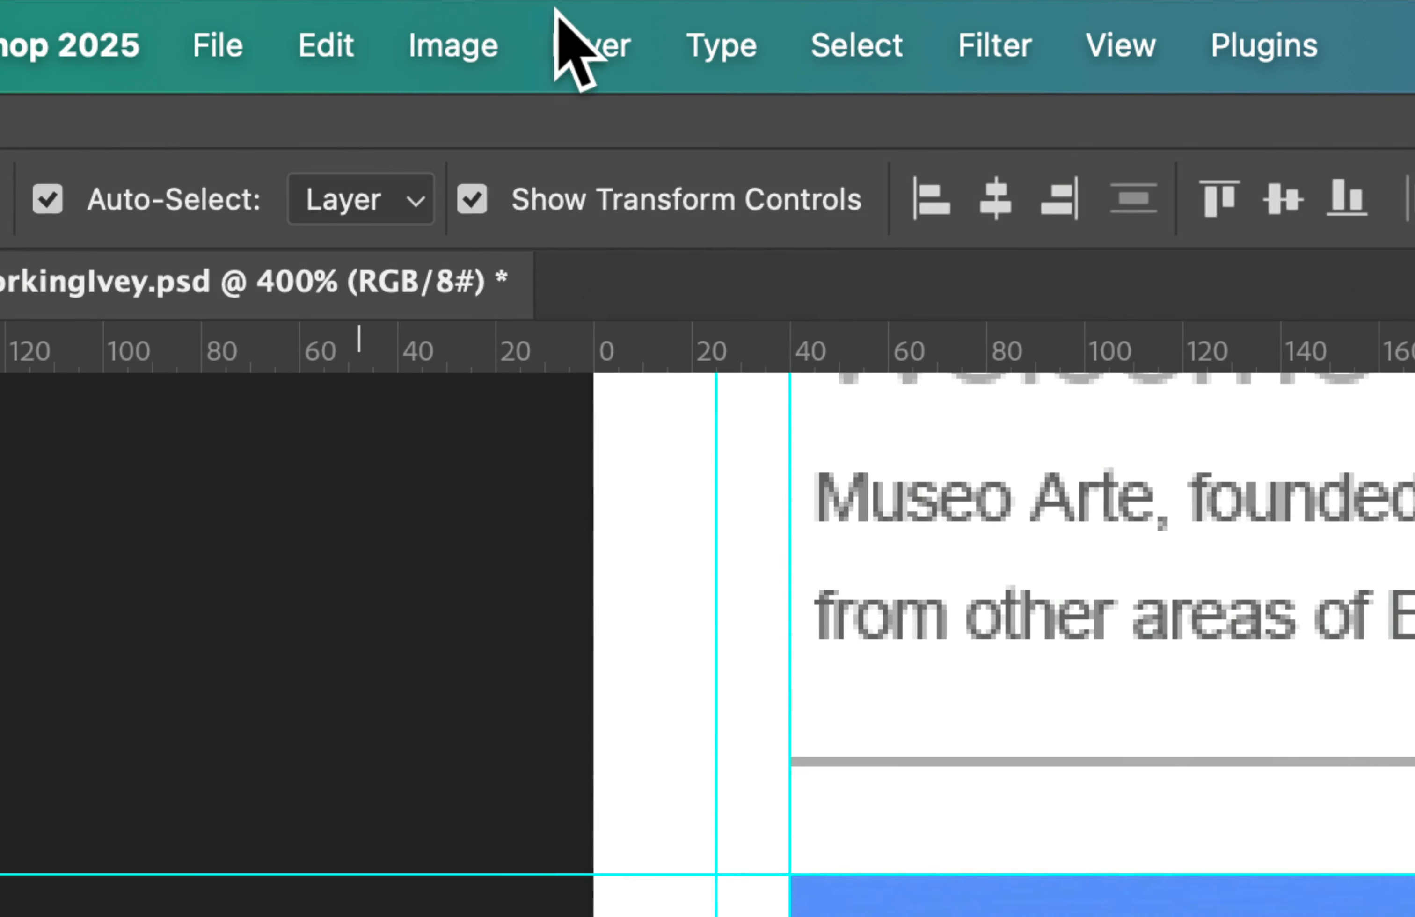
{"action": "left_click", "coordinate": [310, 7]}
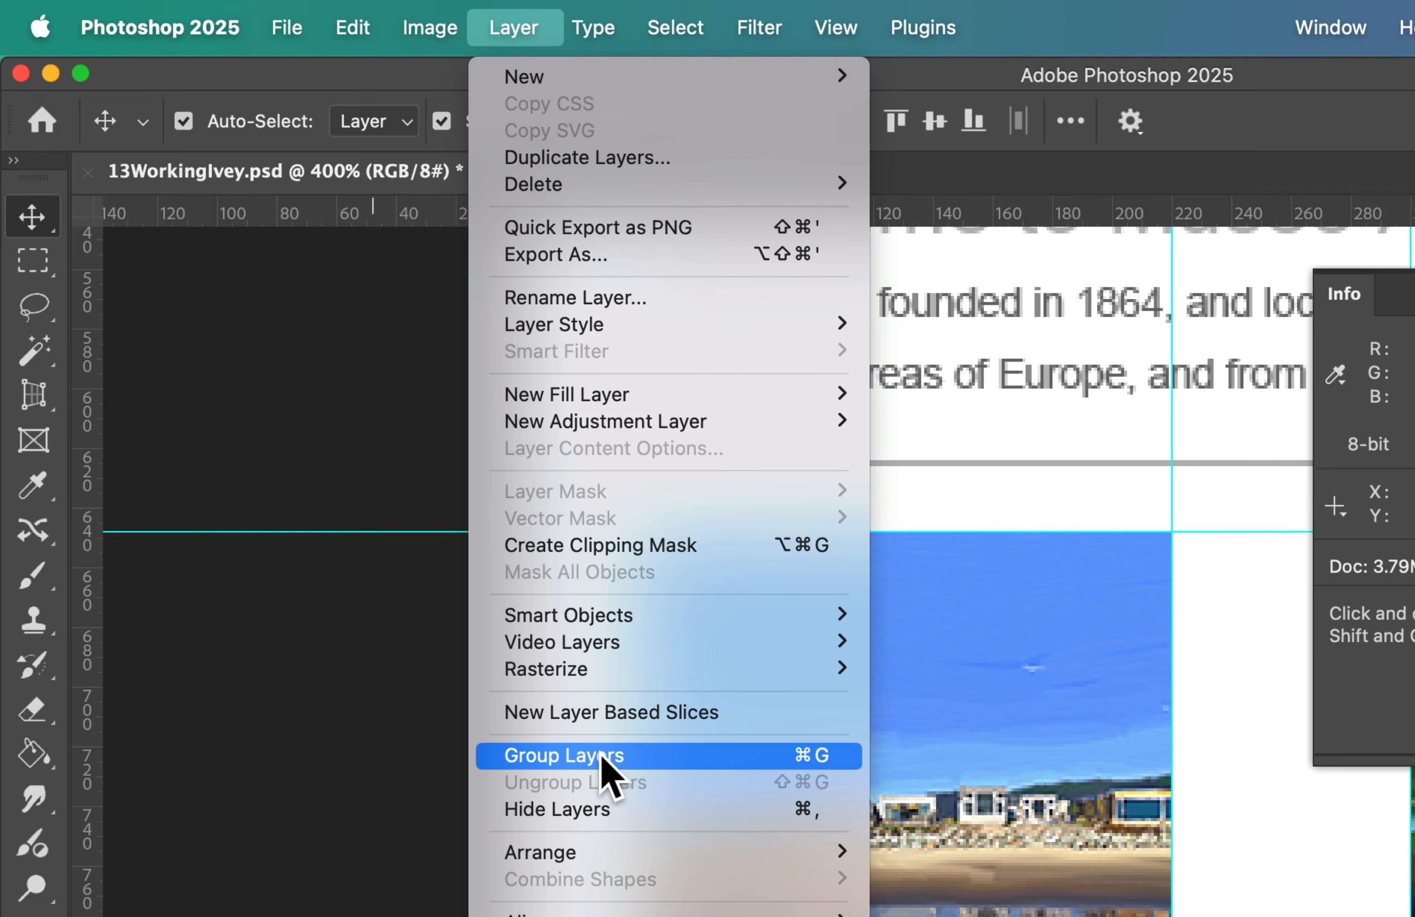
{"action": "left_click", "coordinate": [636, 762]}
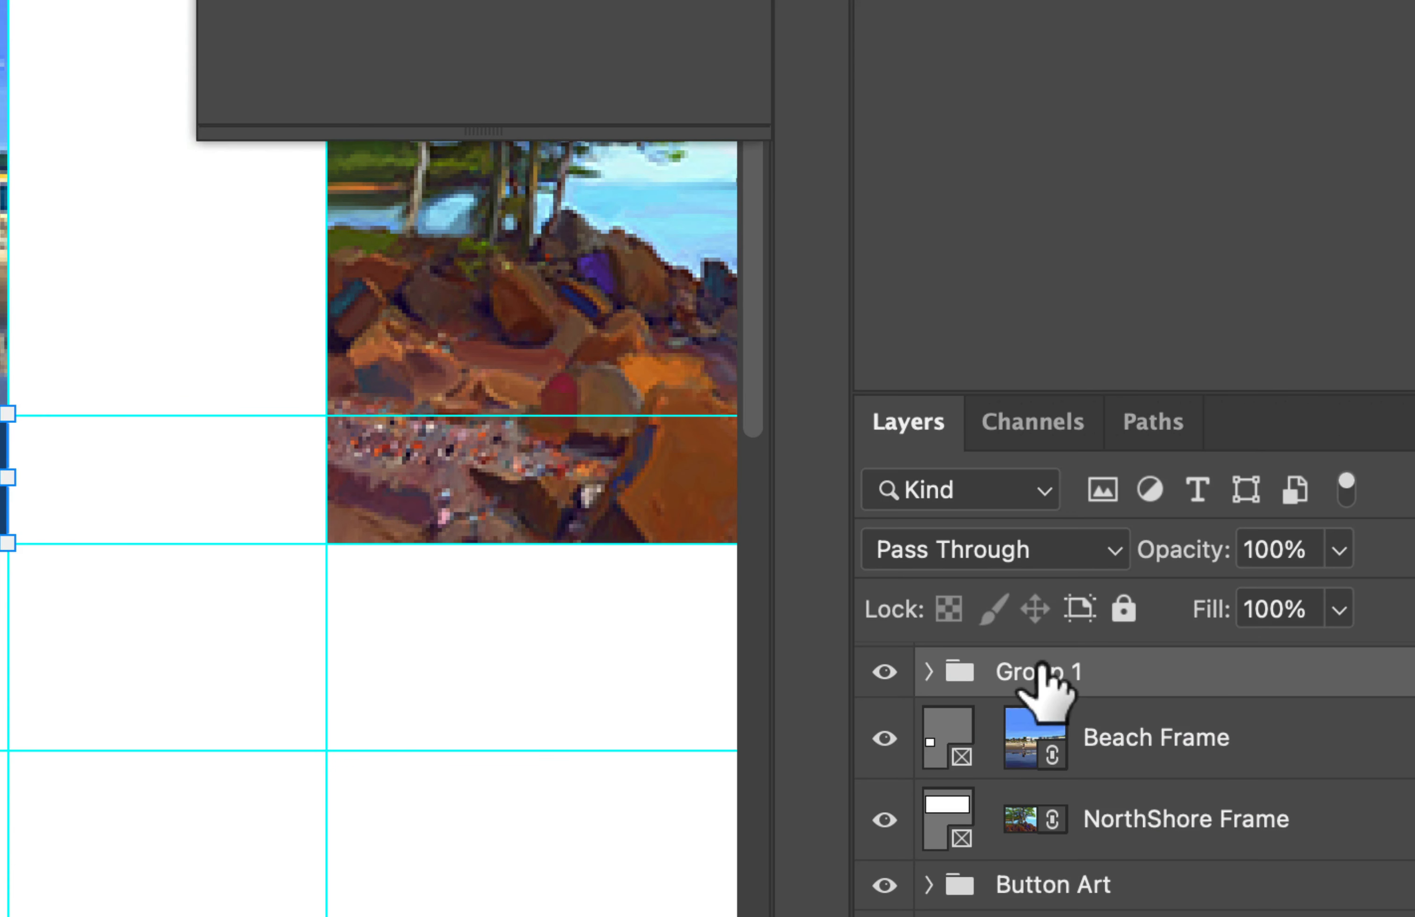
{"action": "double_click", "coordinate": [1040, 670]}
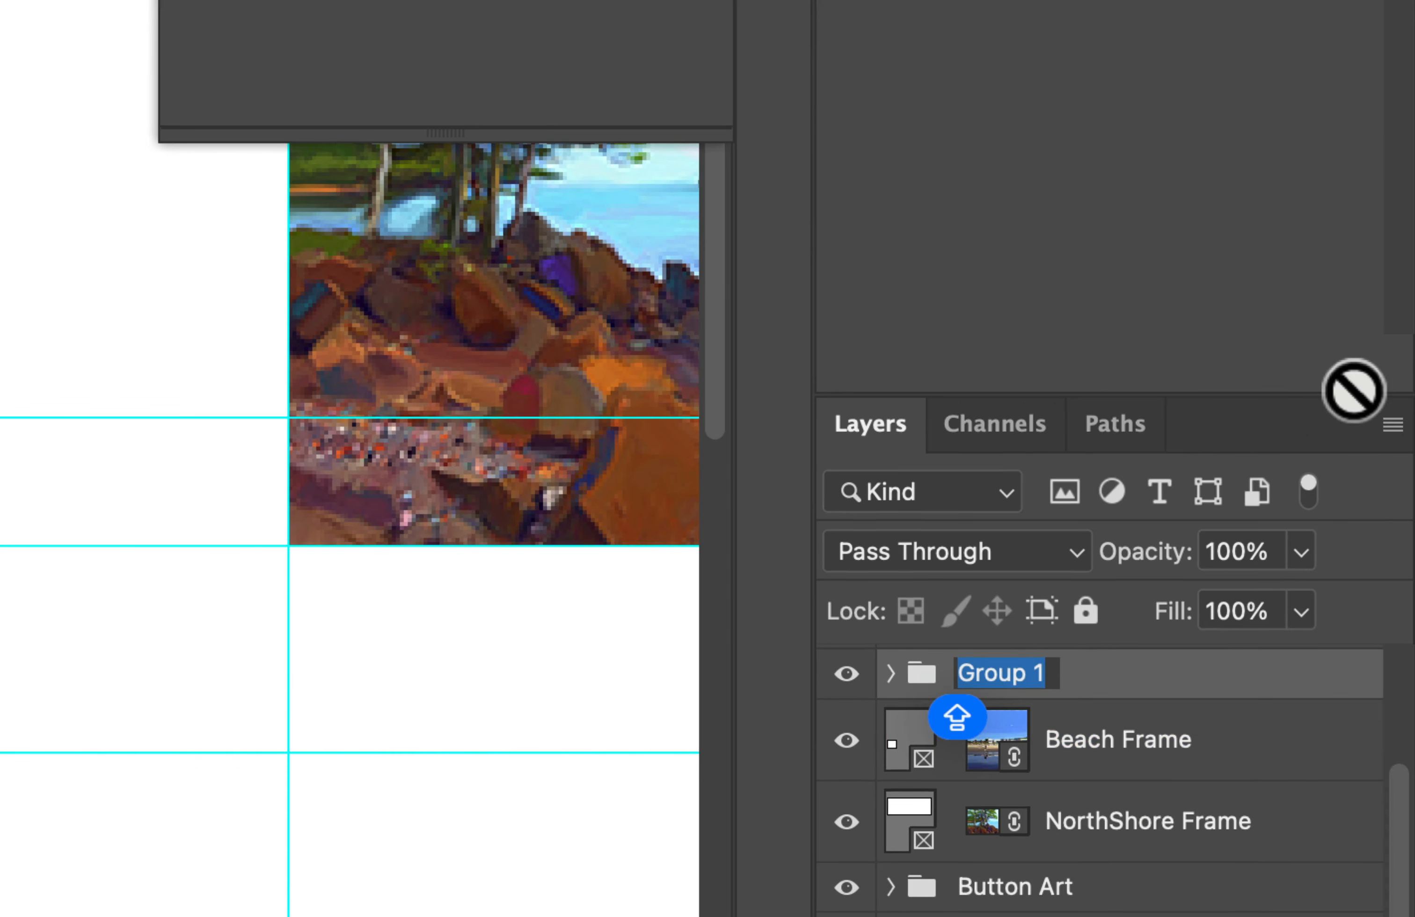
{"action": "type", "text": "GALLERY ONE"}
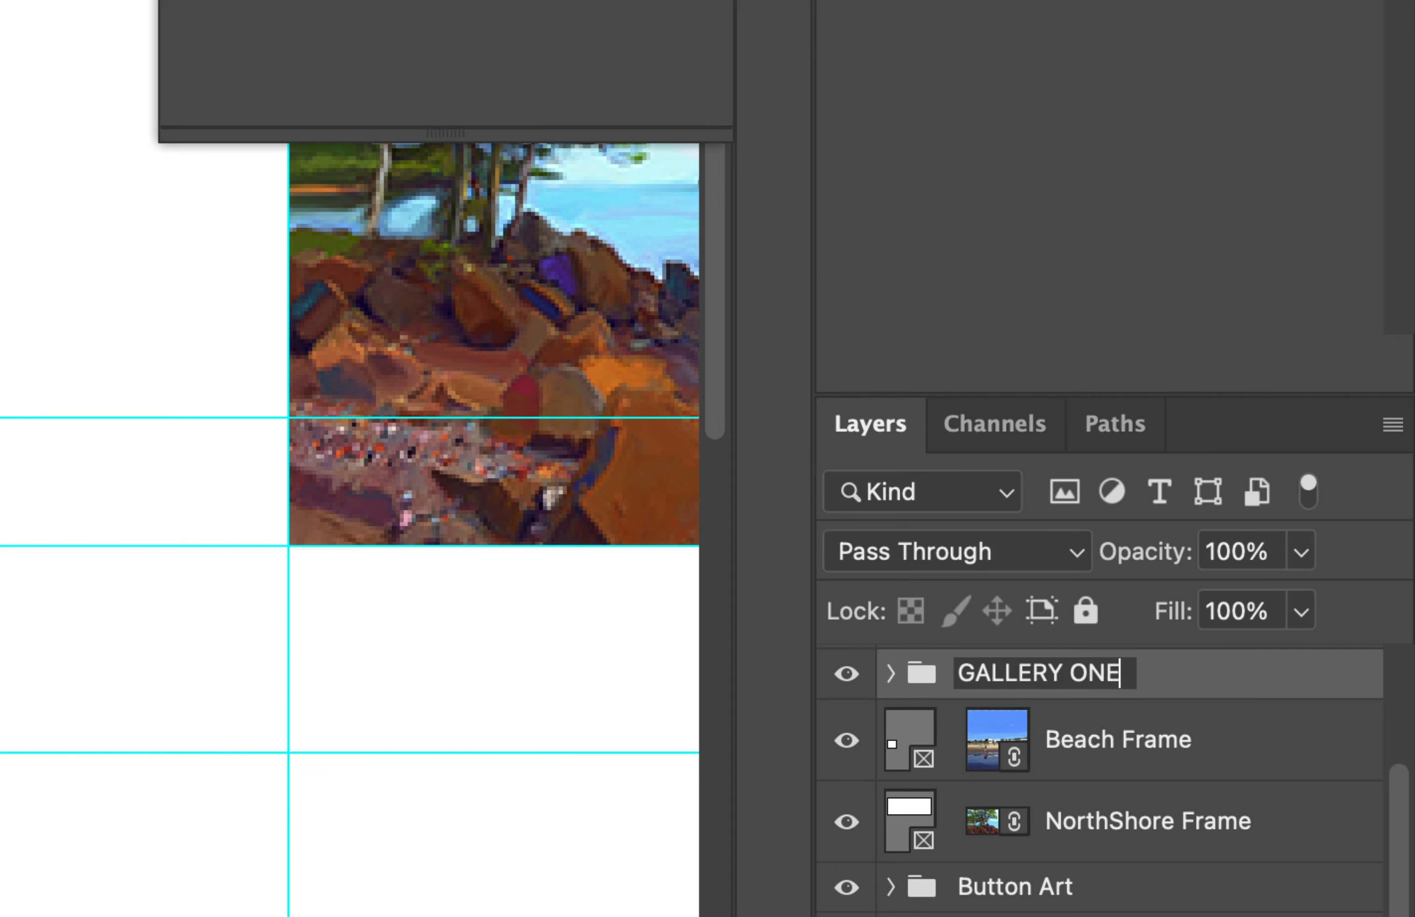
{"action": "key", "text": "Return"}
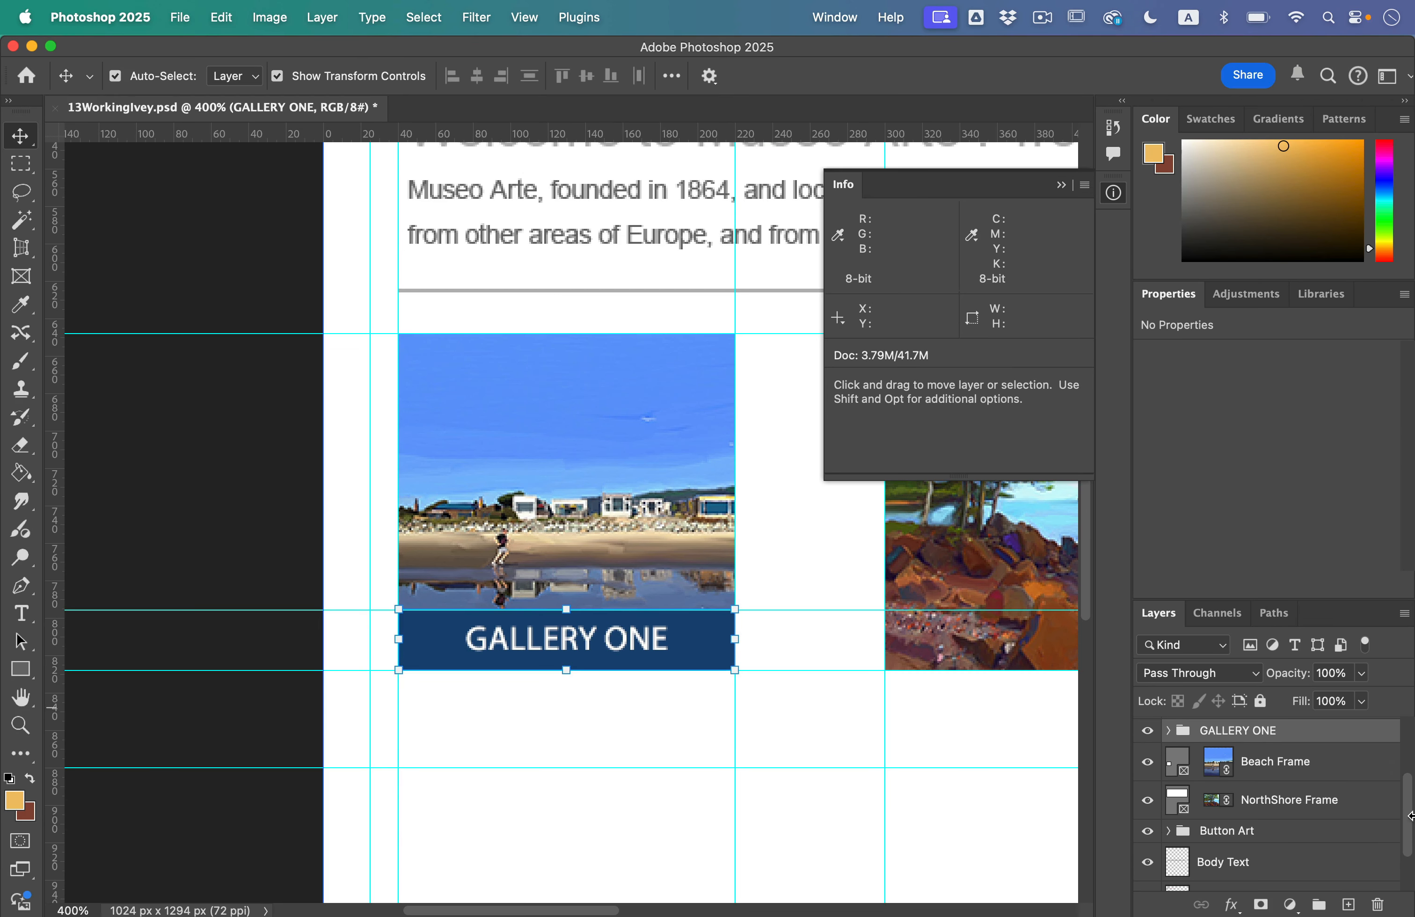
Step: Undock the Layers panel as a floating window and lengthen it to show the whole layer stack
{"action": "left_click", "coordinate": [1377, 801]}
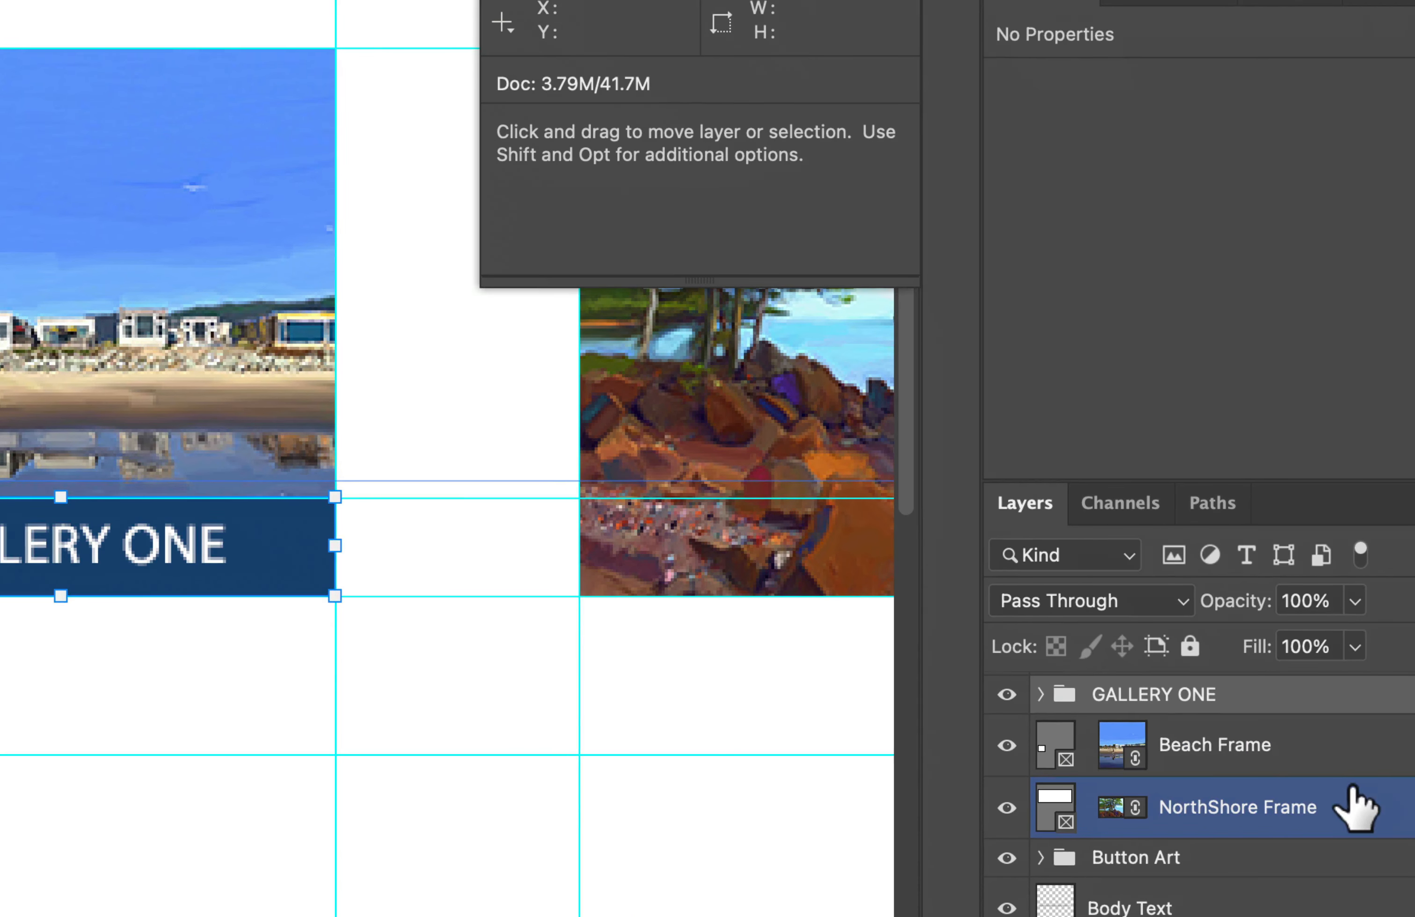
{"action": "left_click", "coordinate": [1320, 766]}
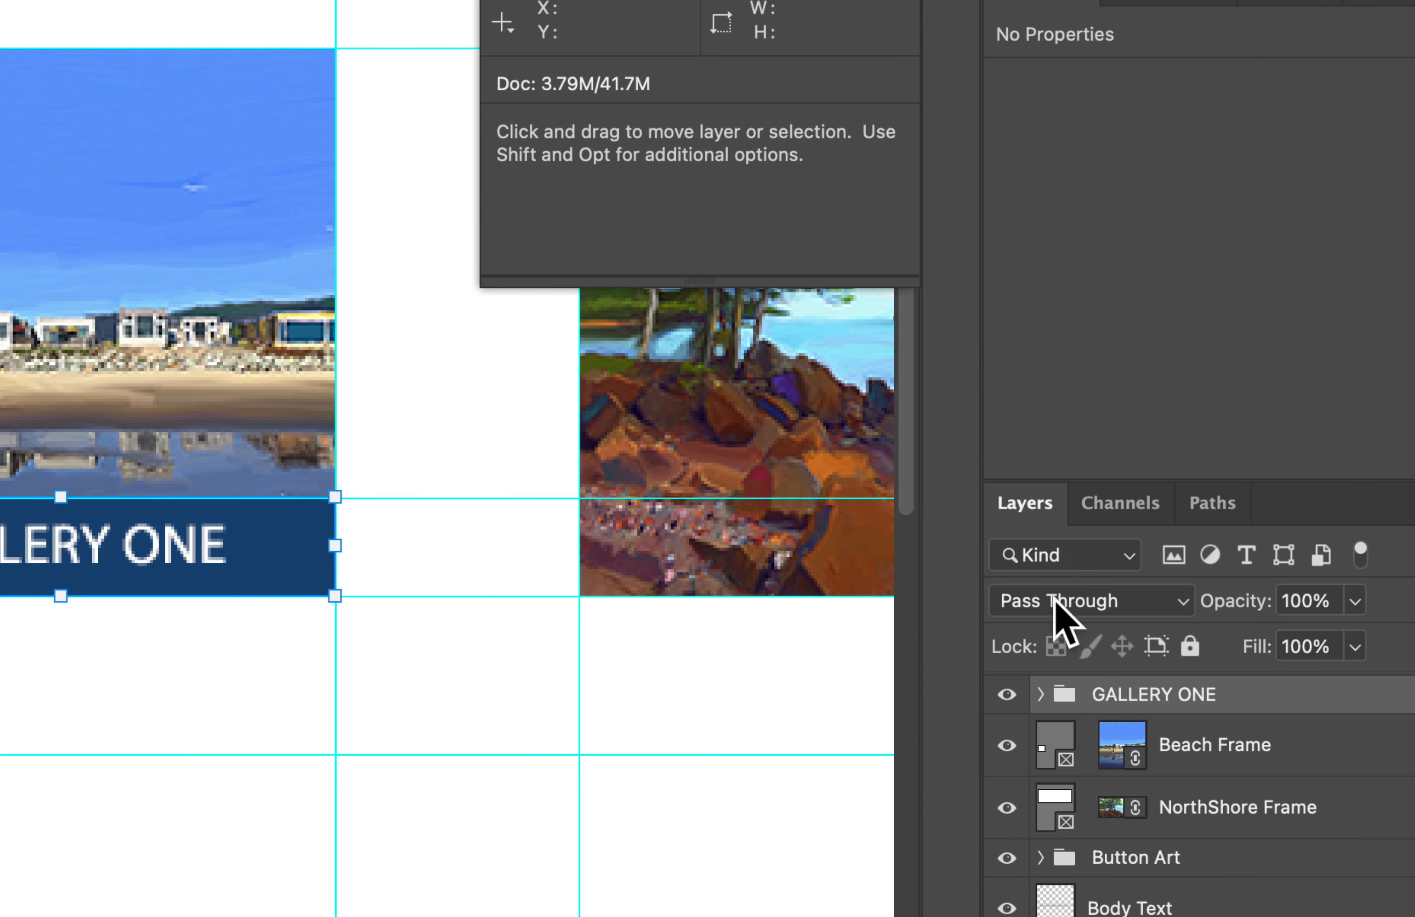
{"action": "left_click_drag", "start_coordinate": [1025, 501], "coordinate": [499, 95]}
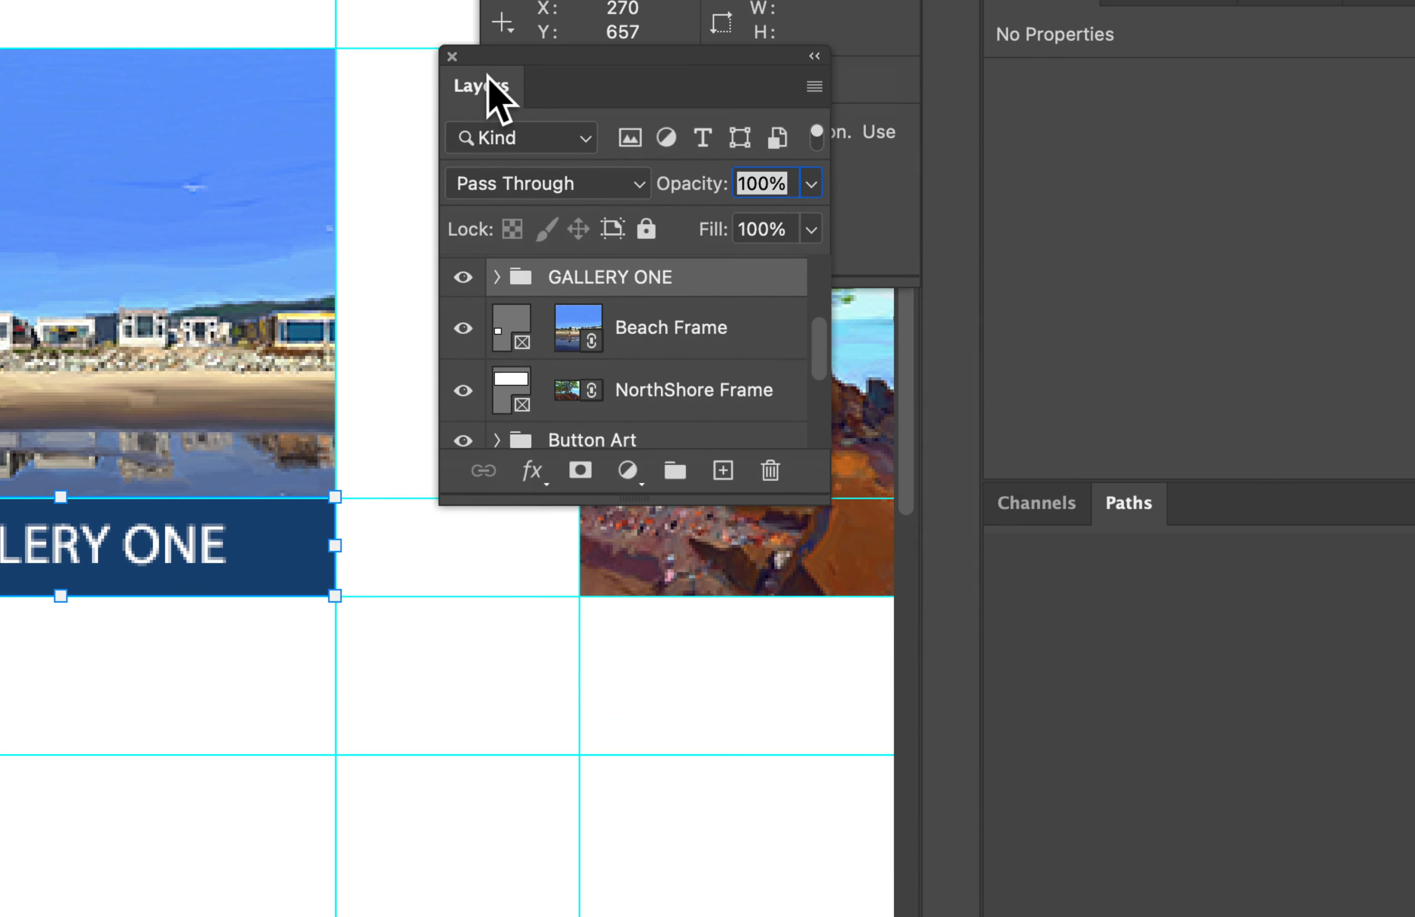
{"action": "left_click_drag", "start_coordinate": [624, 503], "coordinate": [647, 901]}
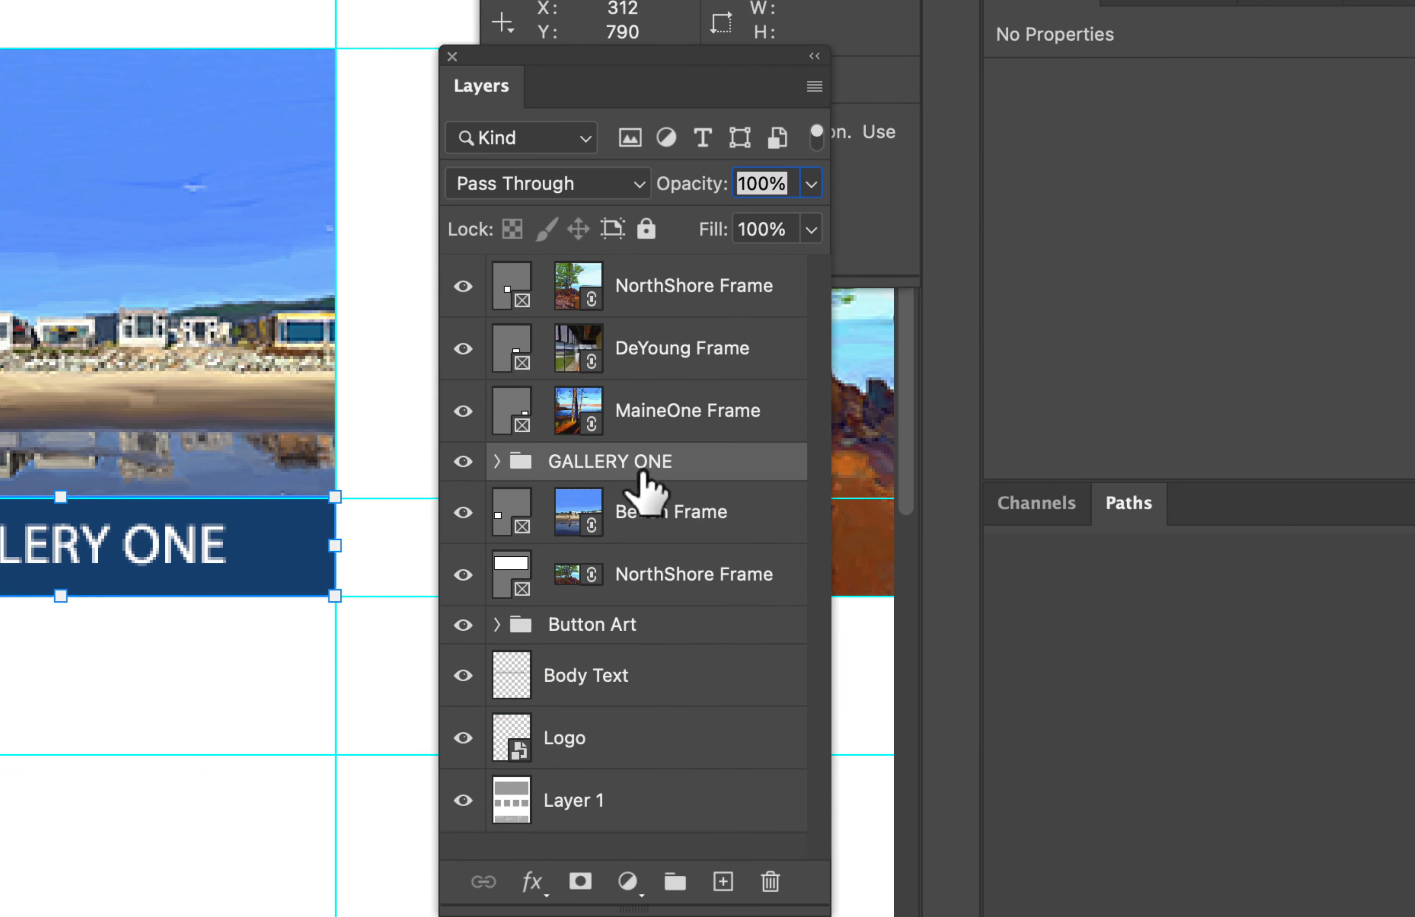
Step: Move the GALLERY ONE group to the top of the layer stack and check the layers inside it
{"action": "left_click_drag", "start_coordinate": [707, 472], "coordinate": [707, 244]}
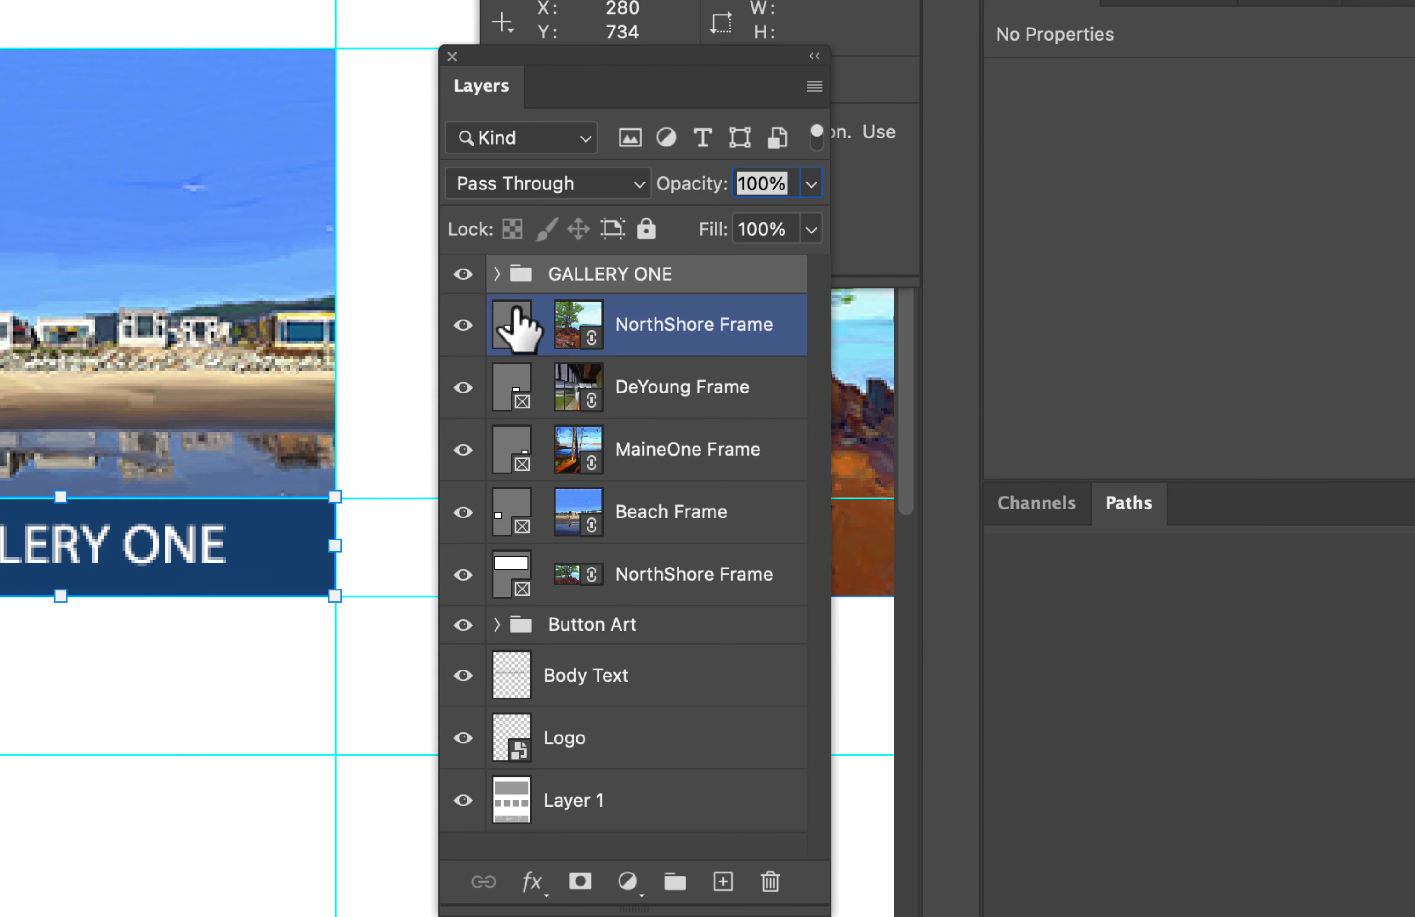
{"action": "left_click", "coordinate": [497, 274]}
{"action": "left_click", "coordinate": [685, 342]}
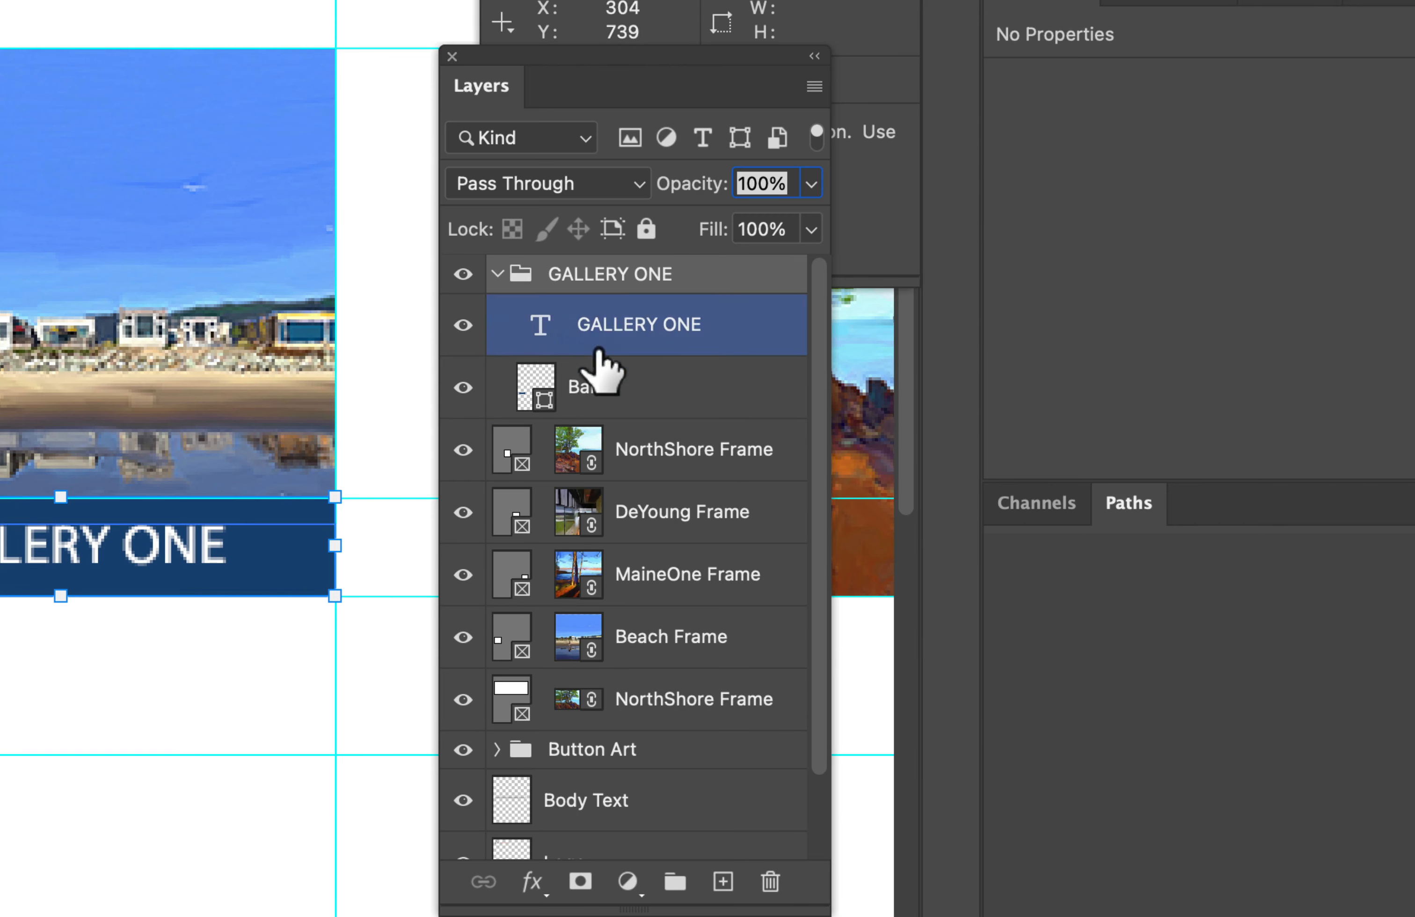
{"action": "left_click", "coordinate": [628, 365]}
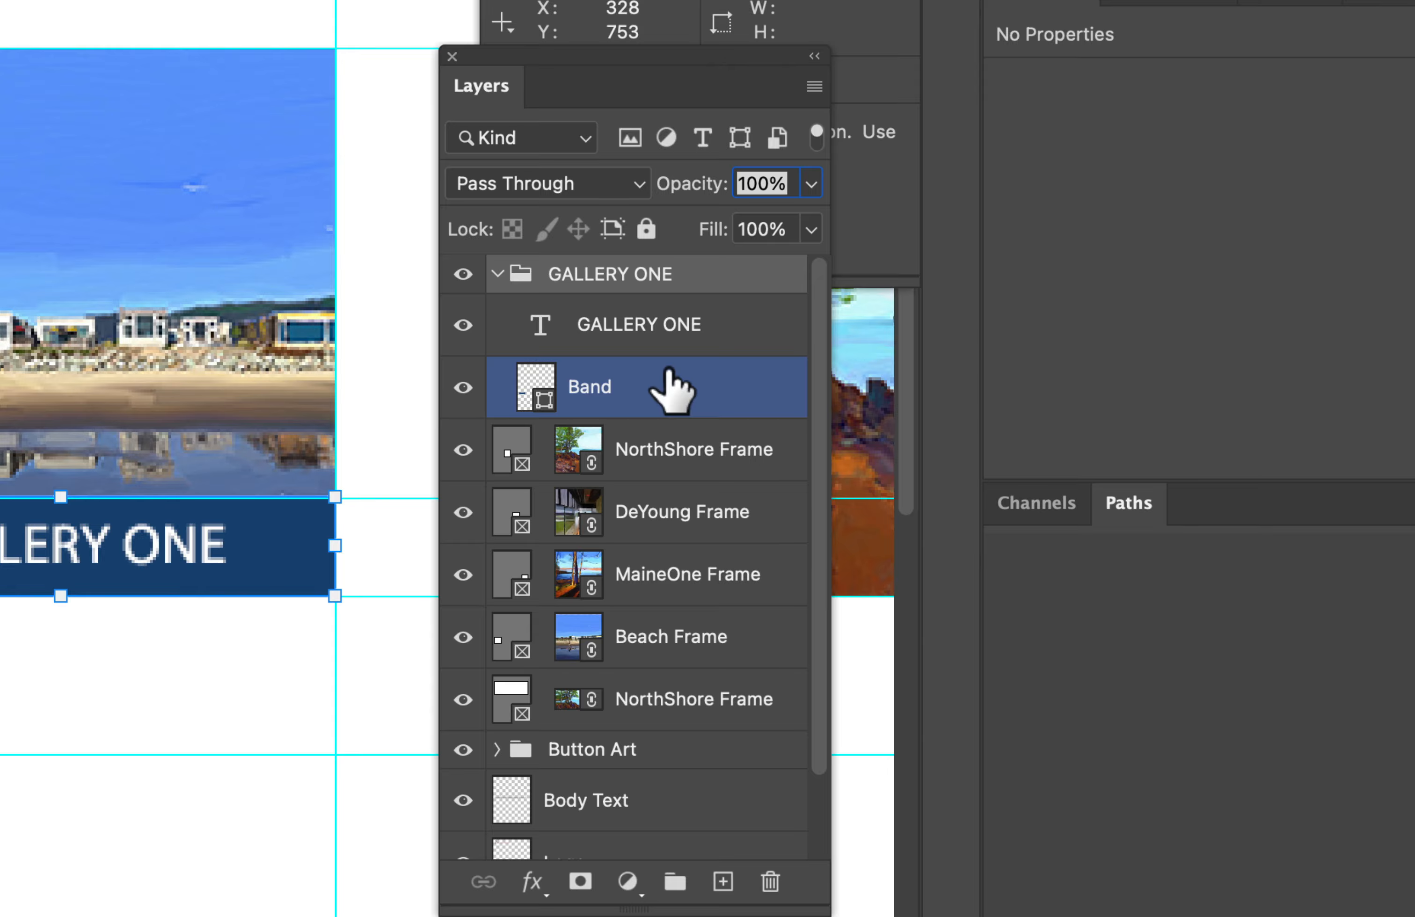
{"action": "left_click", "coordinate": [498, 274]}
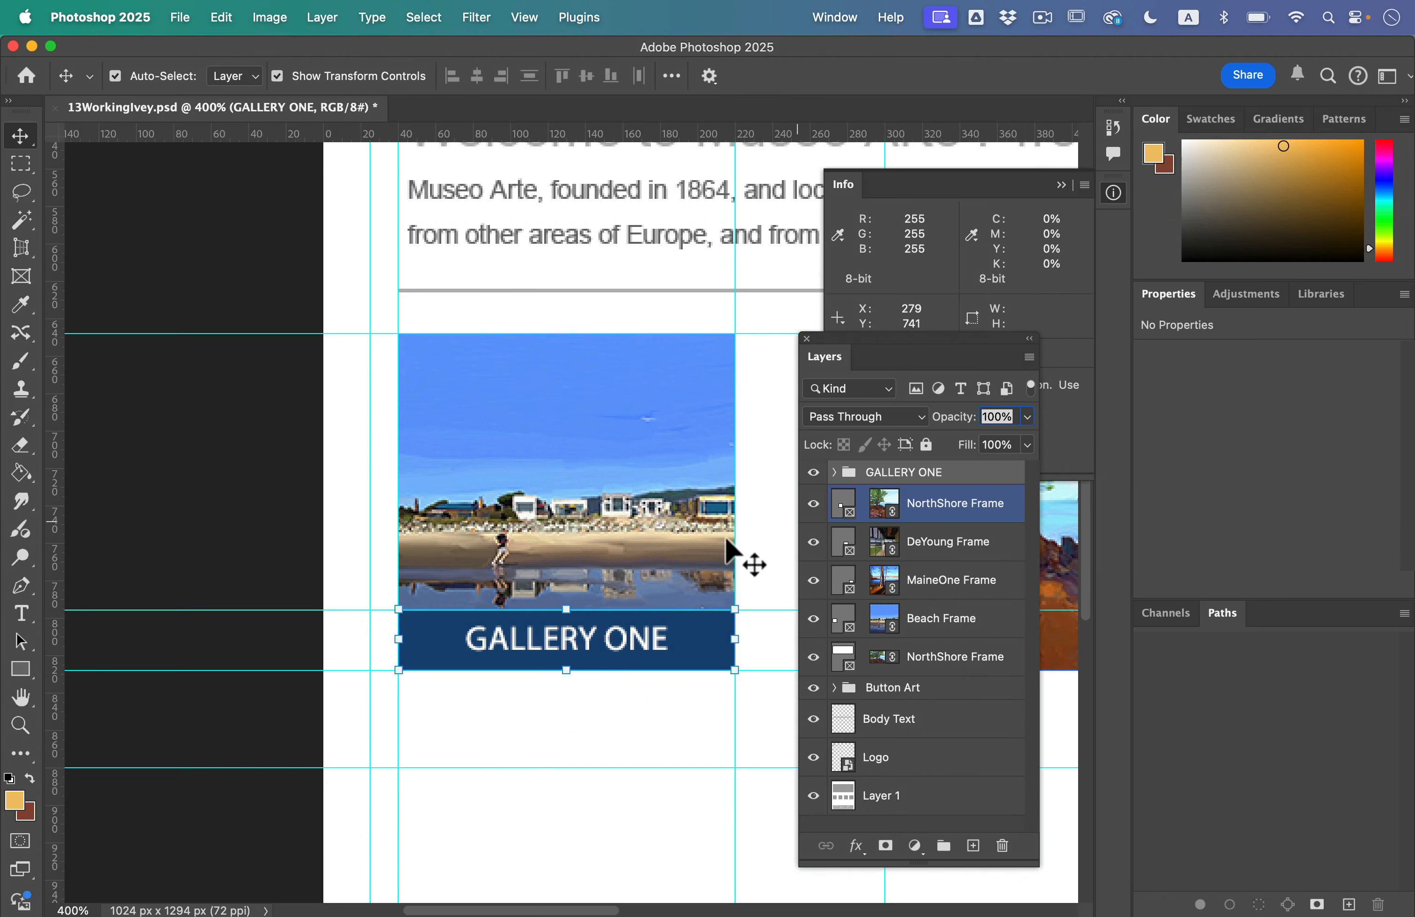
Step: Turn off Auto-Select for the Move tool and set its selection target to Group
{"action": "scroll", "coordinate": [652, 543], "scroll_direction": "down", "scroll_amount": 2}
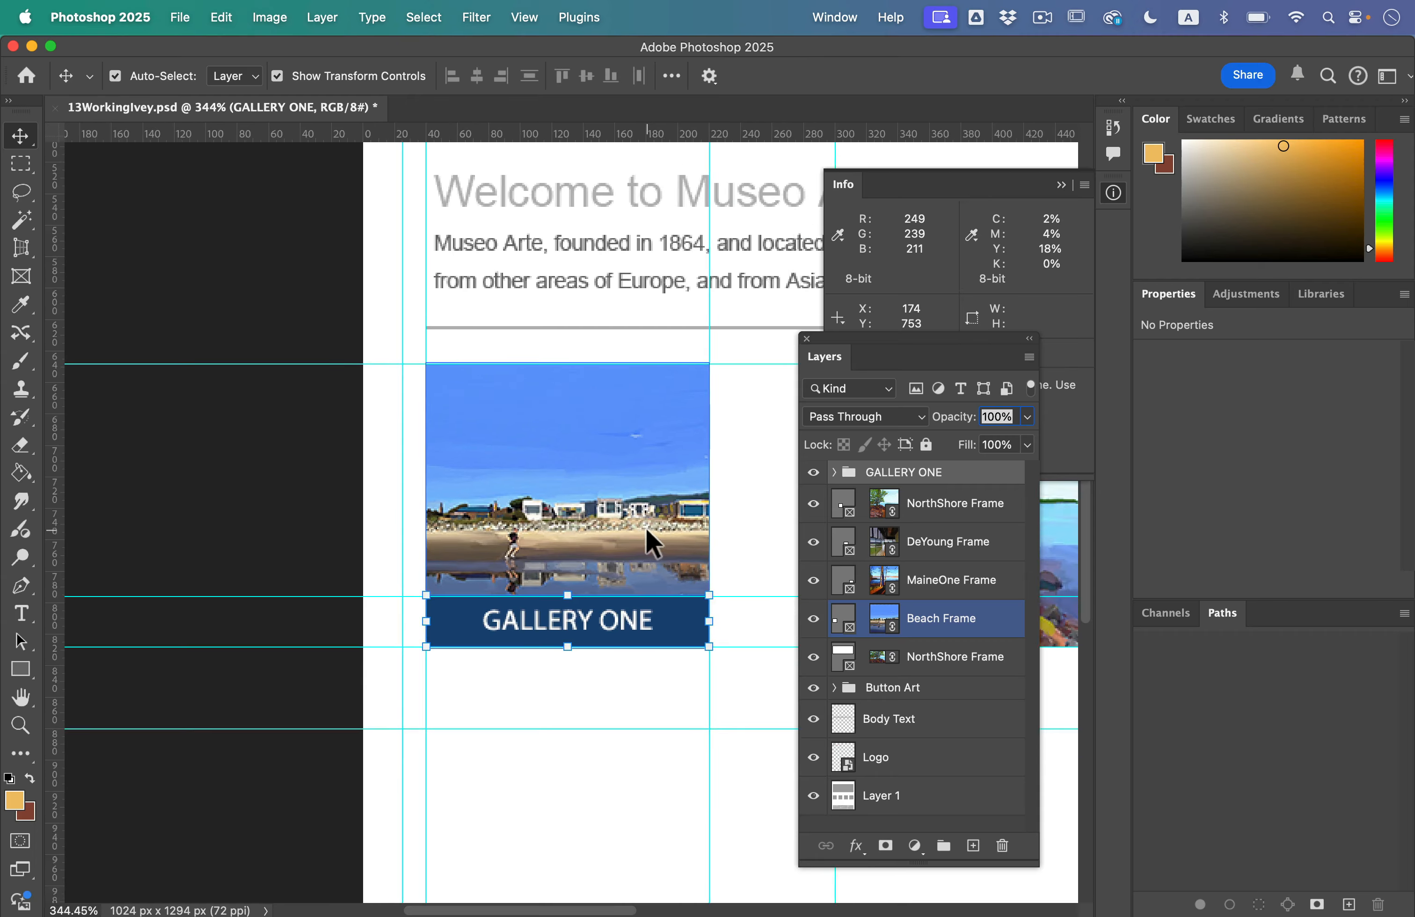
{"action": "scroll", "coordinate": [647, 543], "scroll_direction": "down", "scroll_amount": 1}
{"action": "scroll", "coordinate": [647, 543], "scroll_direction": "right", "scroll_amount": 8}
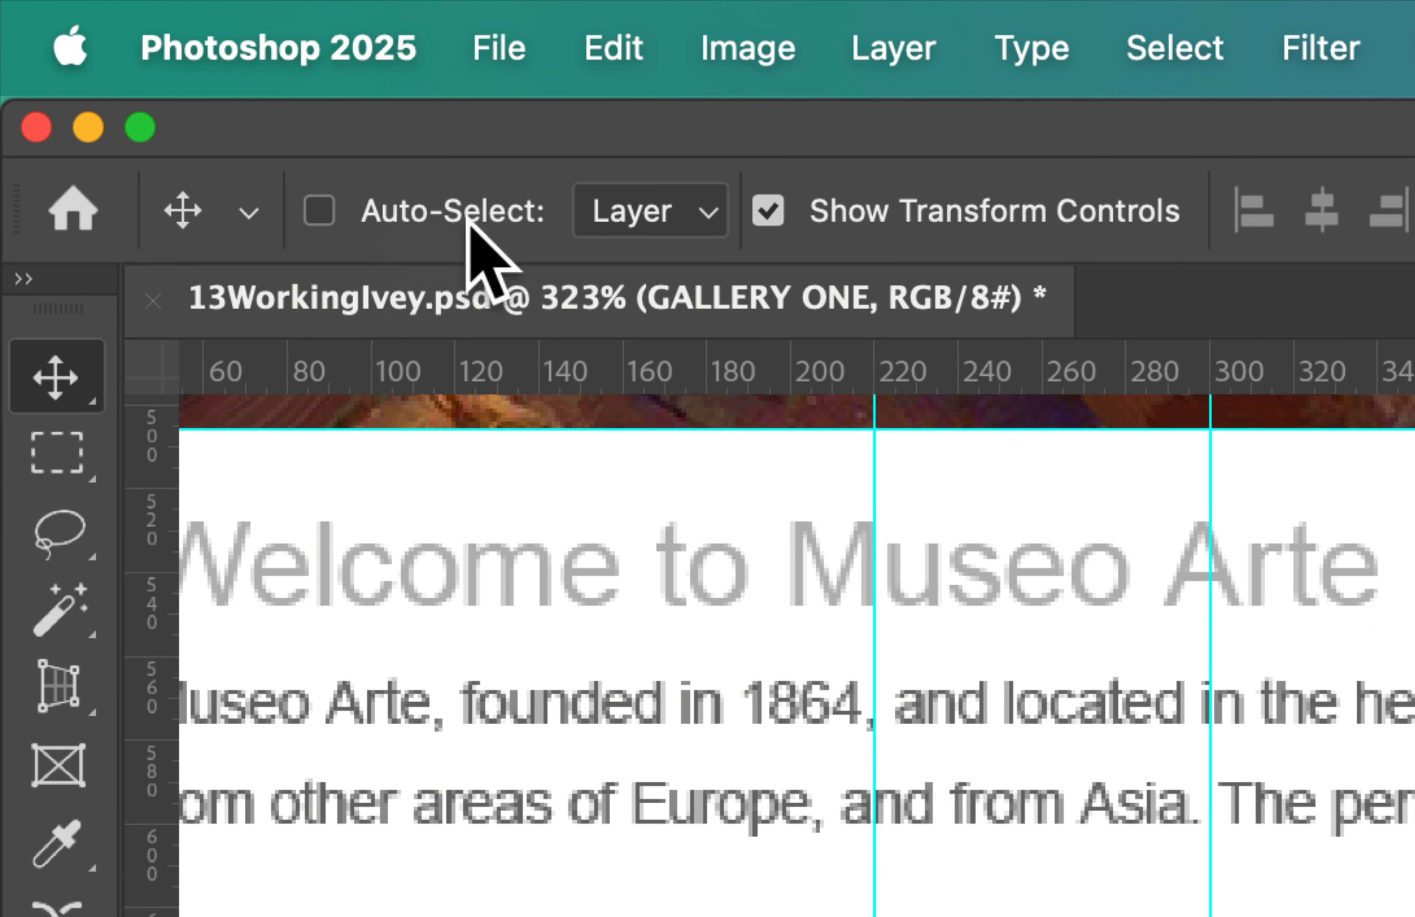
{"action": "left_click", "coordinate": [679, 223]}
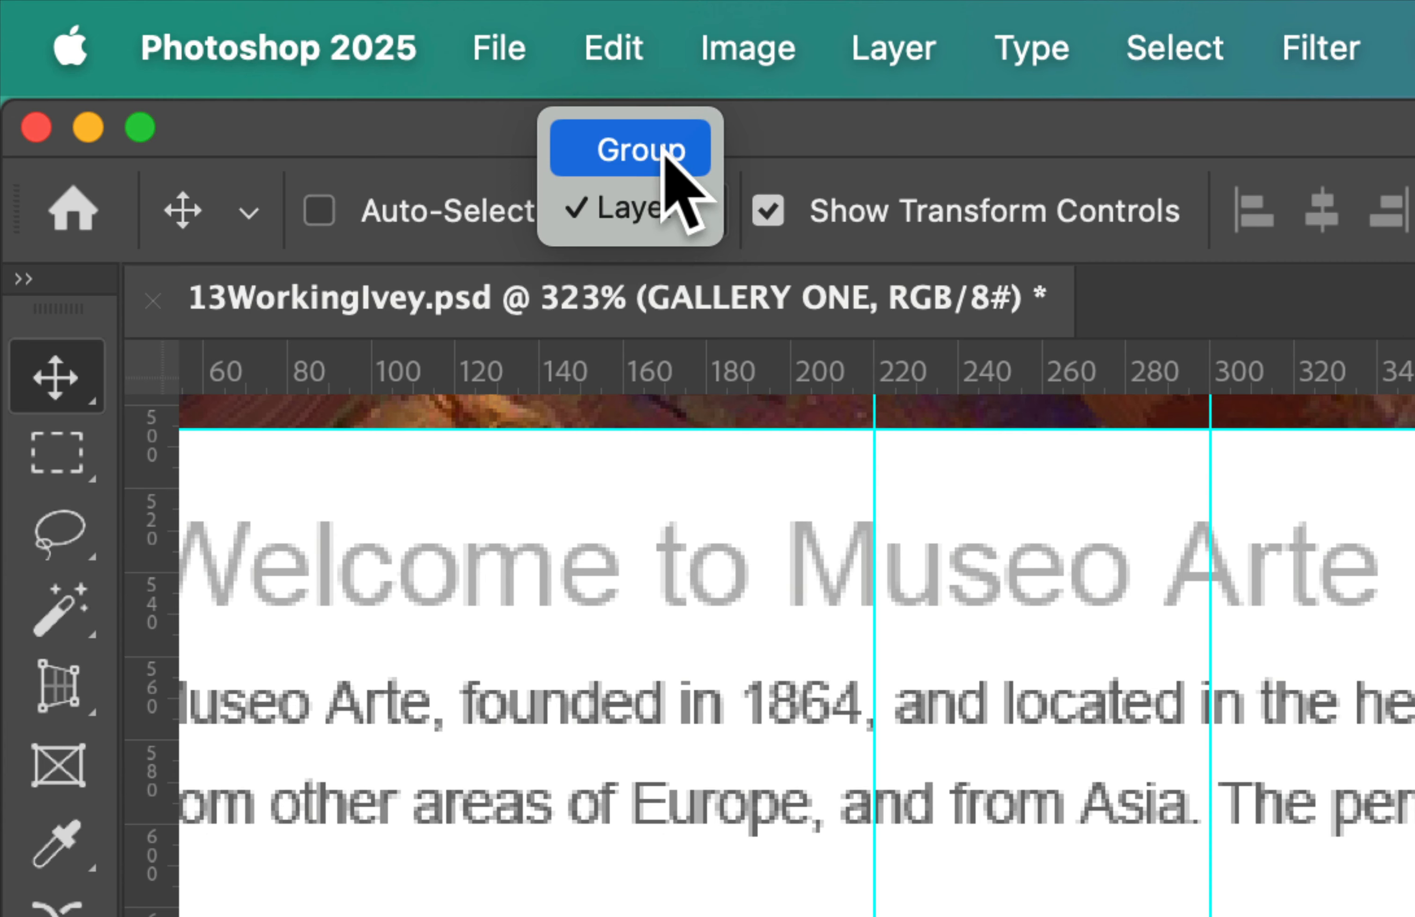
{"action": "left_click", "coordinate": [665, 155]}
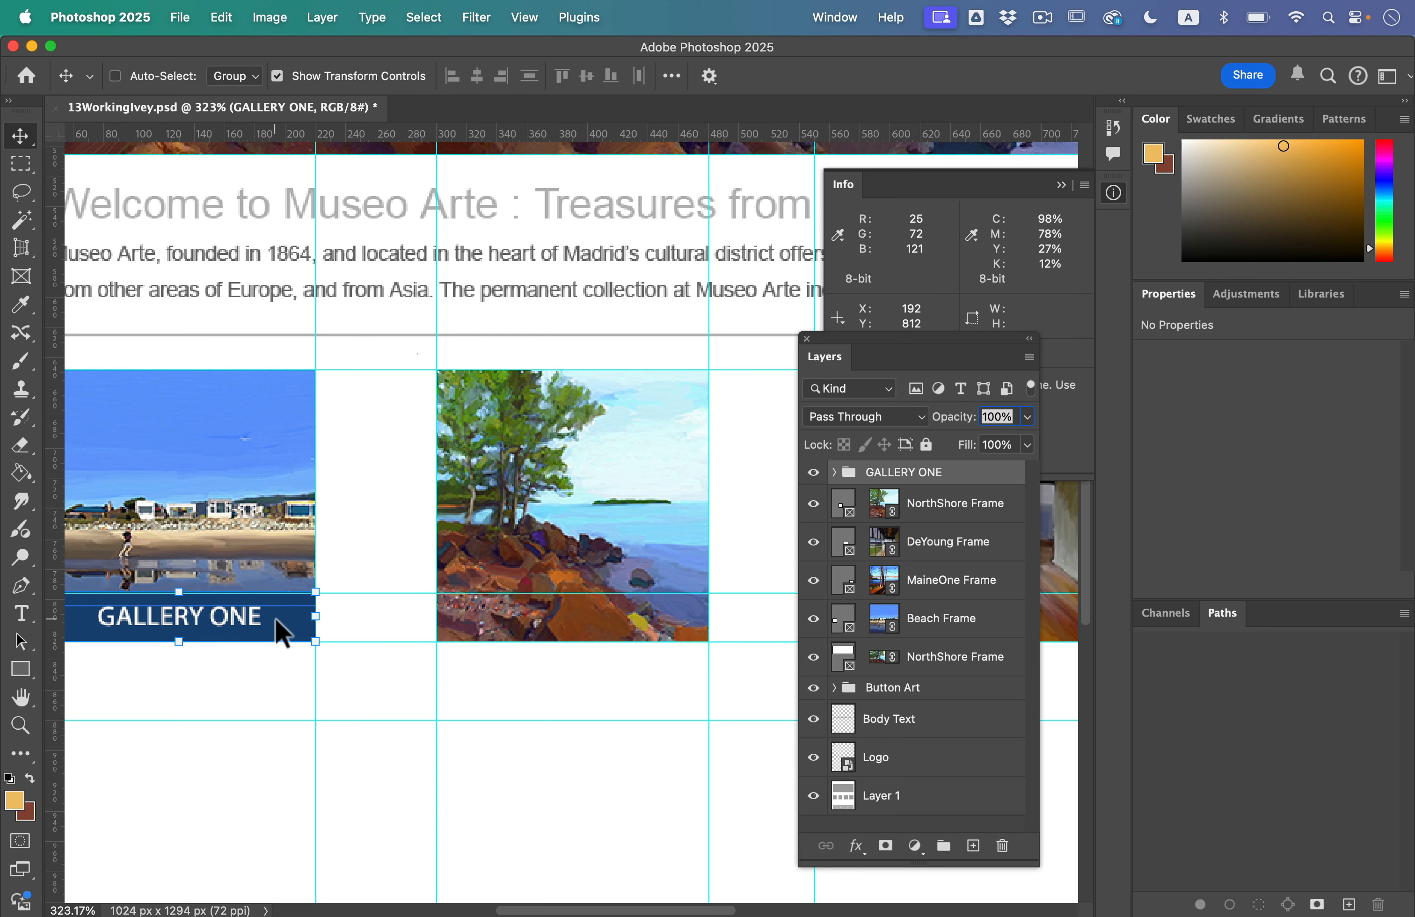
Step: Duplicate the GALLERY ONE group three times, placing a copy along the bottom edge of each of the other square images
{"action": "scroll", "coordinate": [279, 640], "scroll_direction": "right", "scroll_amount": 3}
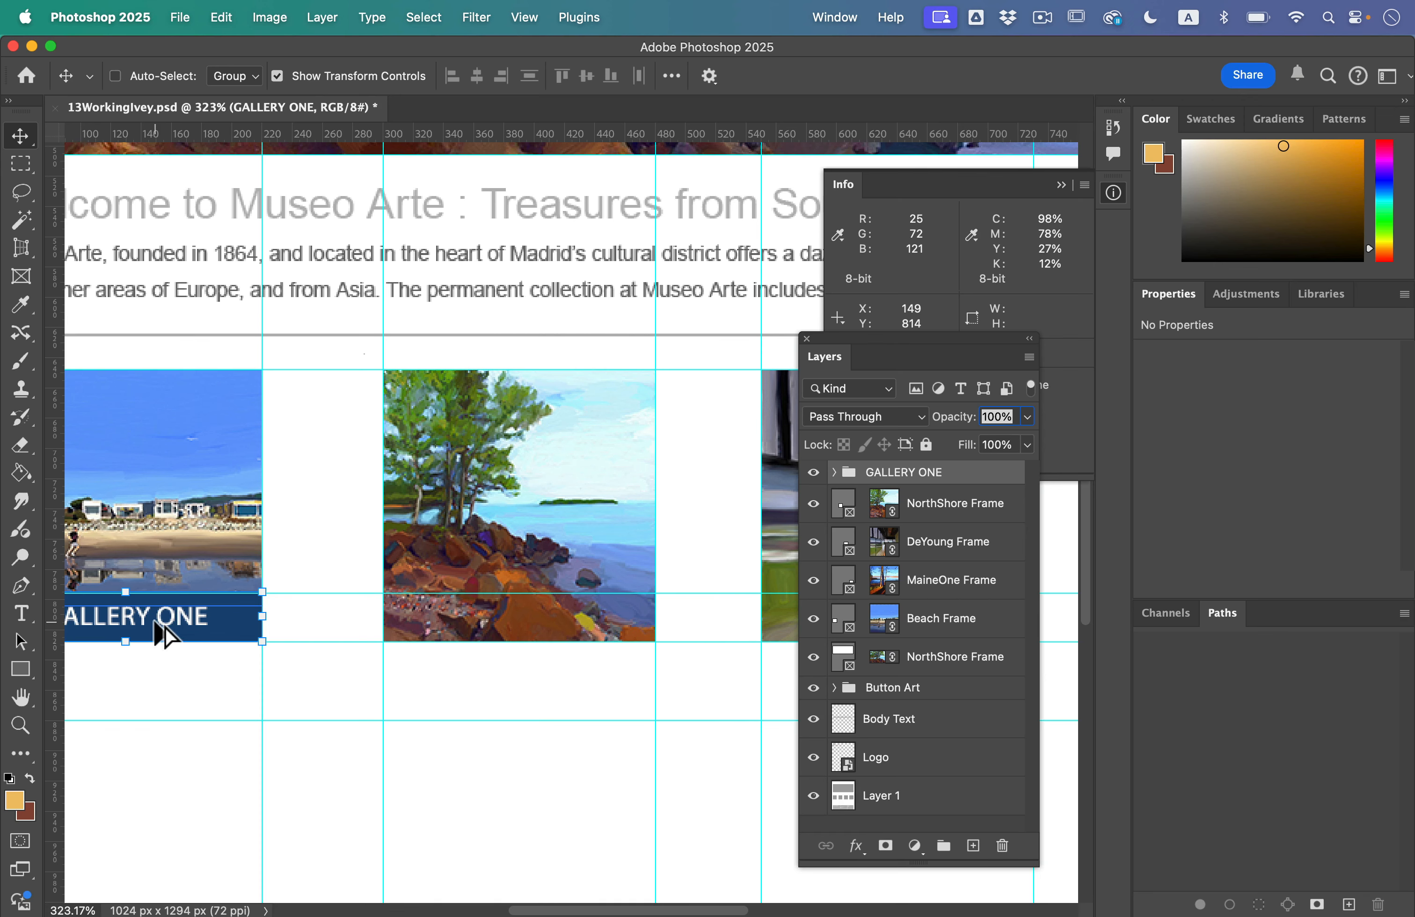
{"action": "left_click_drag", "start_coordinate": [161, 634], "coordinate": [549, 628]}
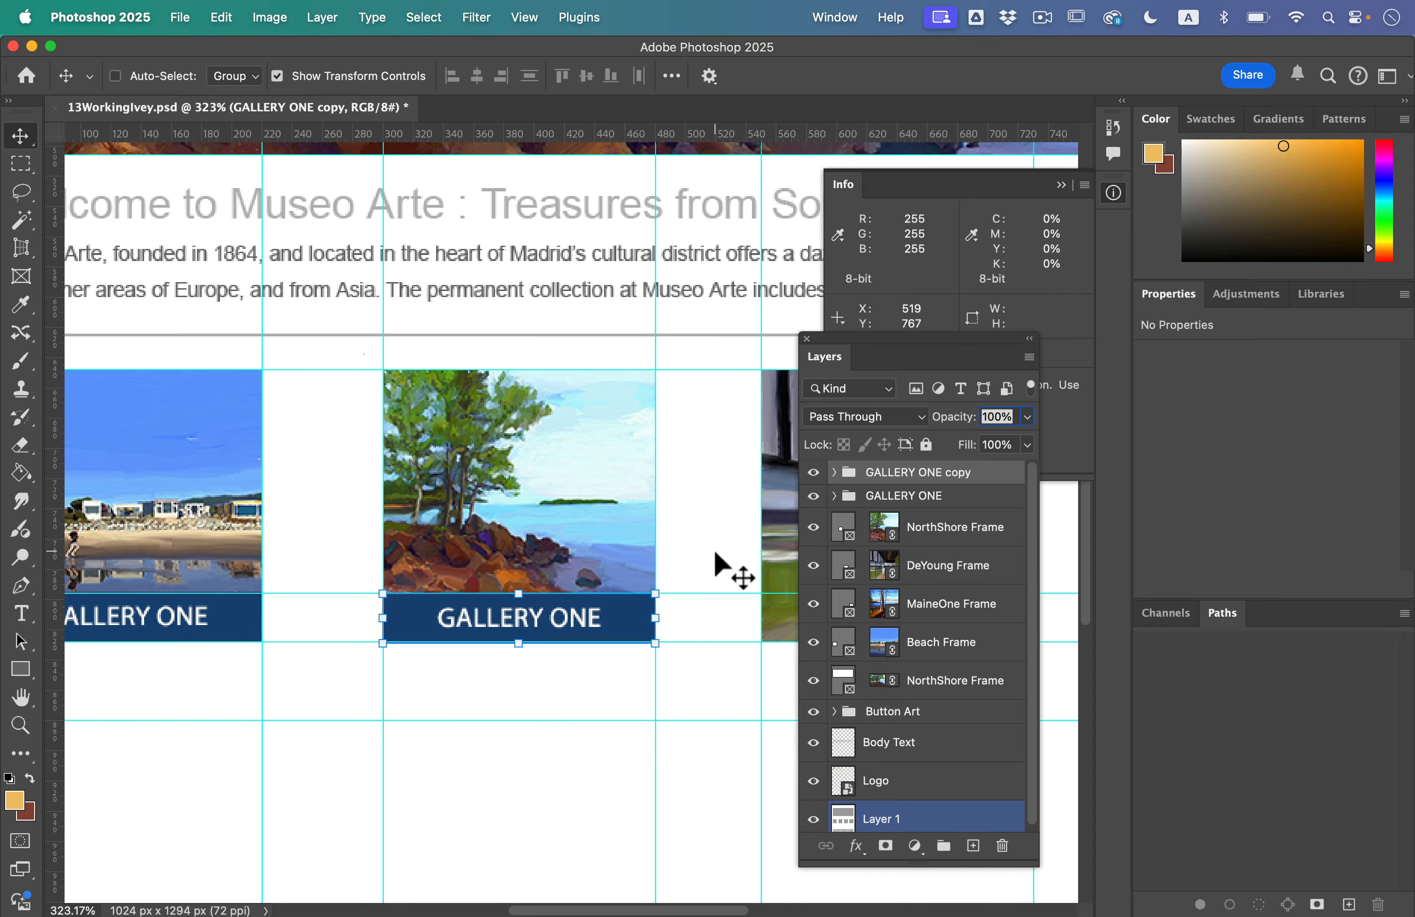
{"action": "scroll", "coordinate": [720, 568], "scroll_direction": "right", "scroll_amount": 10}
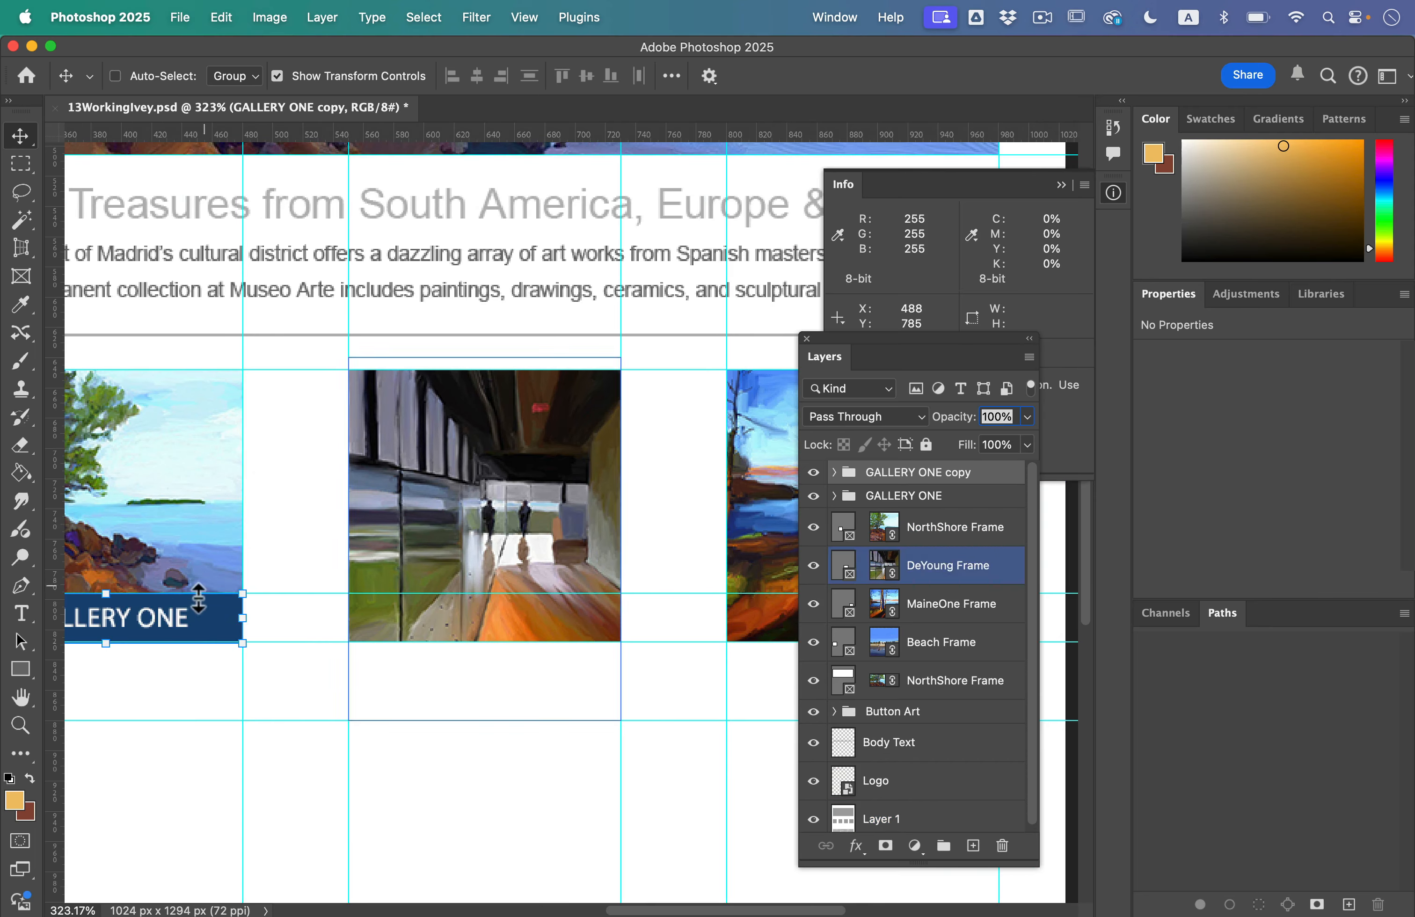
{"action": "right_click", "coordinate": [152, 621]}
{"action": "left_click", "coordinate": [356, 638]}
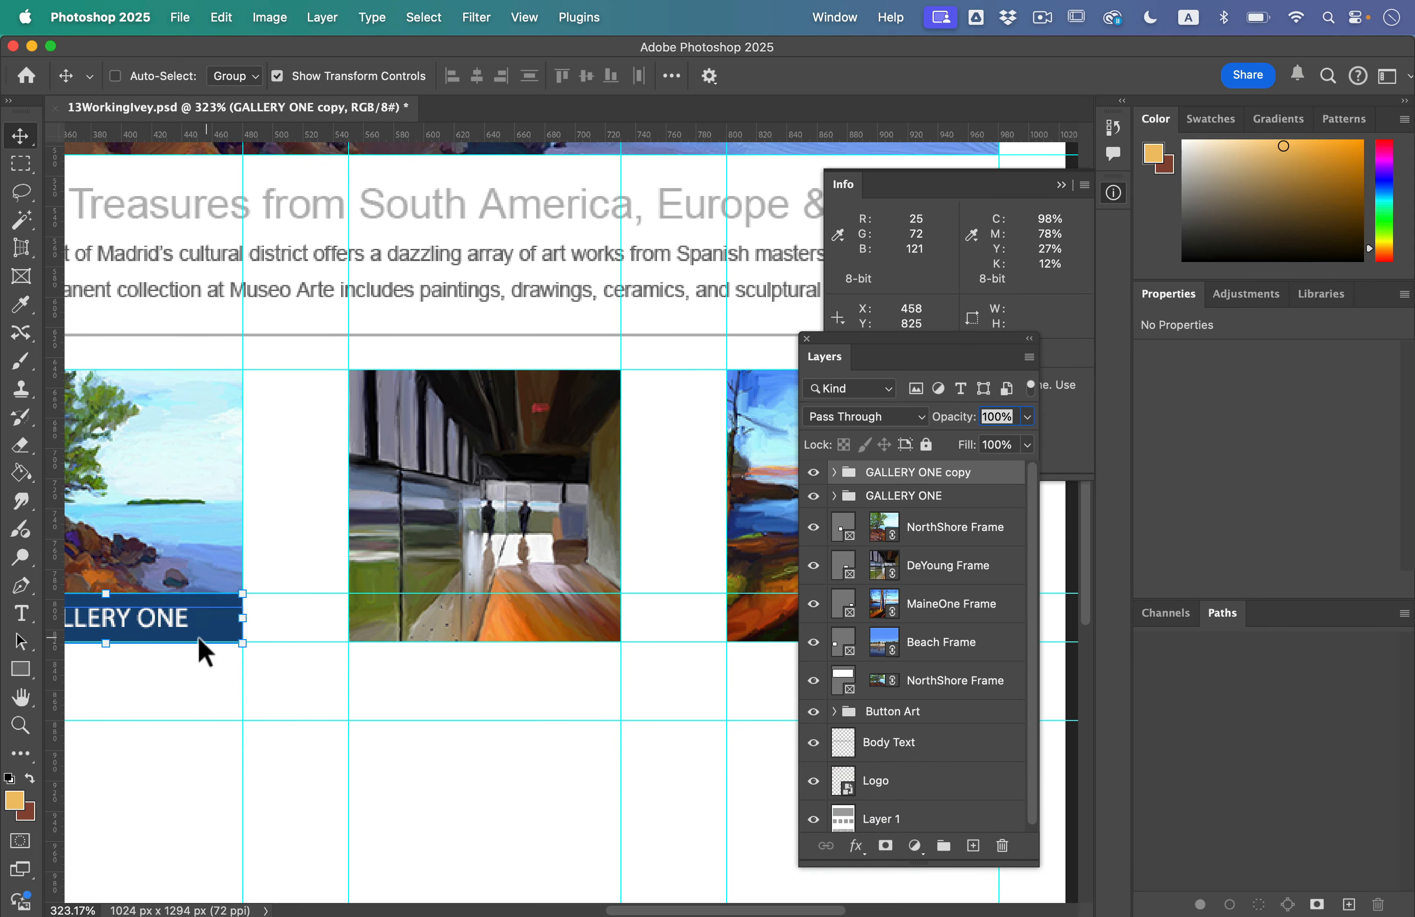
{"action": "left_click_drag", "start_coordinate": [164, 621], "coordinate": [539, 619]}
{"action": "scroll", "coordinate": [537, 648], "scroll_direction": "right", "scroll_amount": 5}
{"action": "mouse_move", "coordinate": [372, 639]}
{"action": "left_mouse_down"}
{"action": "mouse_move", "coordinate": [733, 654]}
{"action": "mouse_move", "coordinate": [711, 622]}
{"action": "mouse_move", "coordinate": [679, 628]}
{"action": "left_mouse_up"}
{"action": "scroll", "coordinate": [432, 629], "scroll_direction": "left", "scroll_amount": 10}
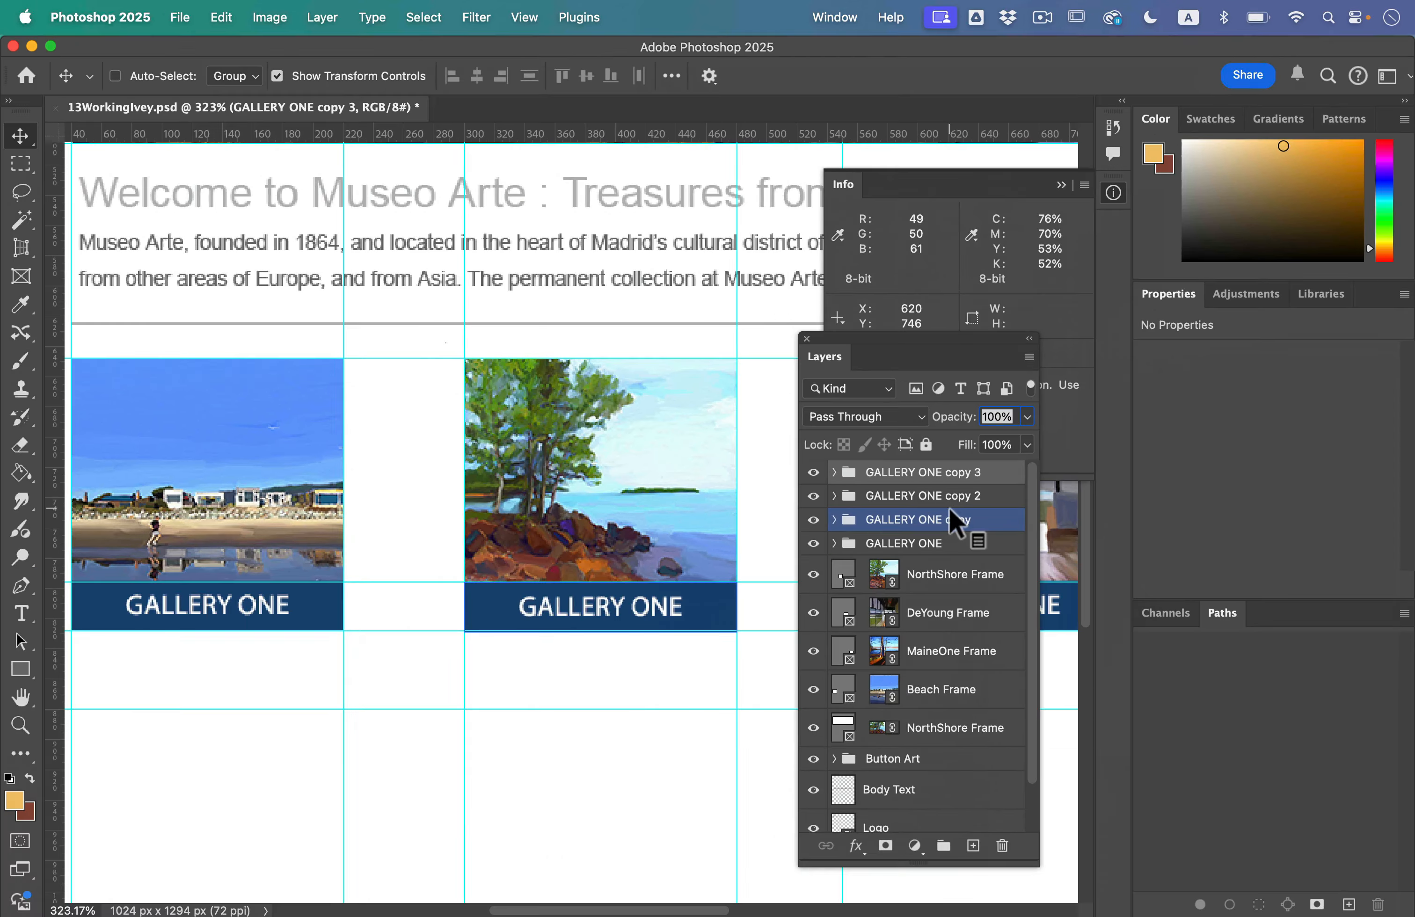
Step: Change the label below the second image, showing trees on a rocky shore, to GALLERY TWO with the Type tool
{"action": "left_click", "coordinate": [953, 528]}
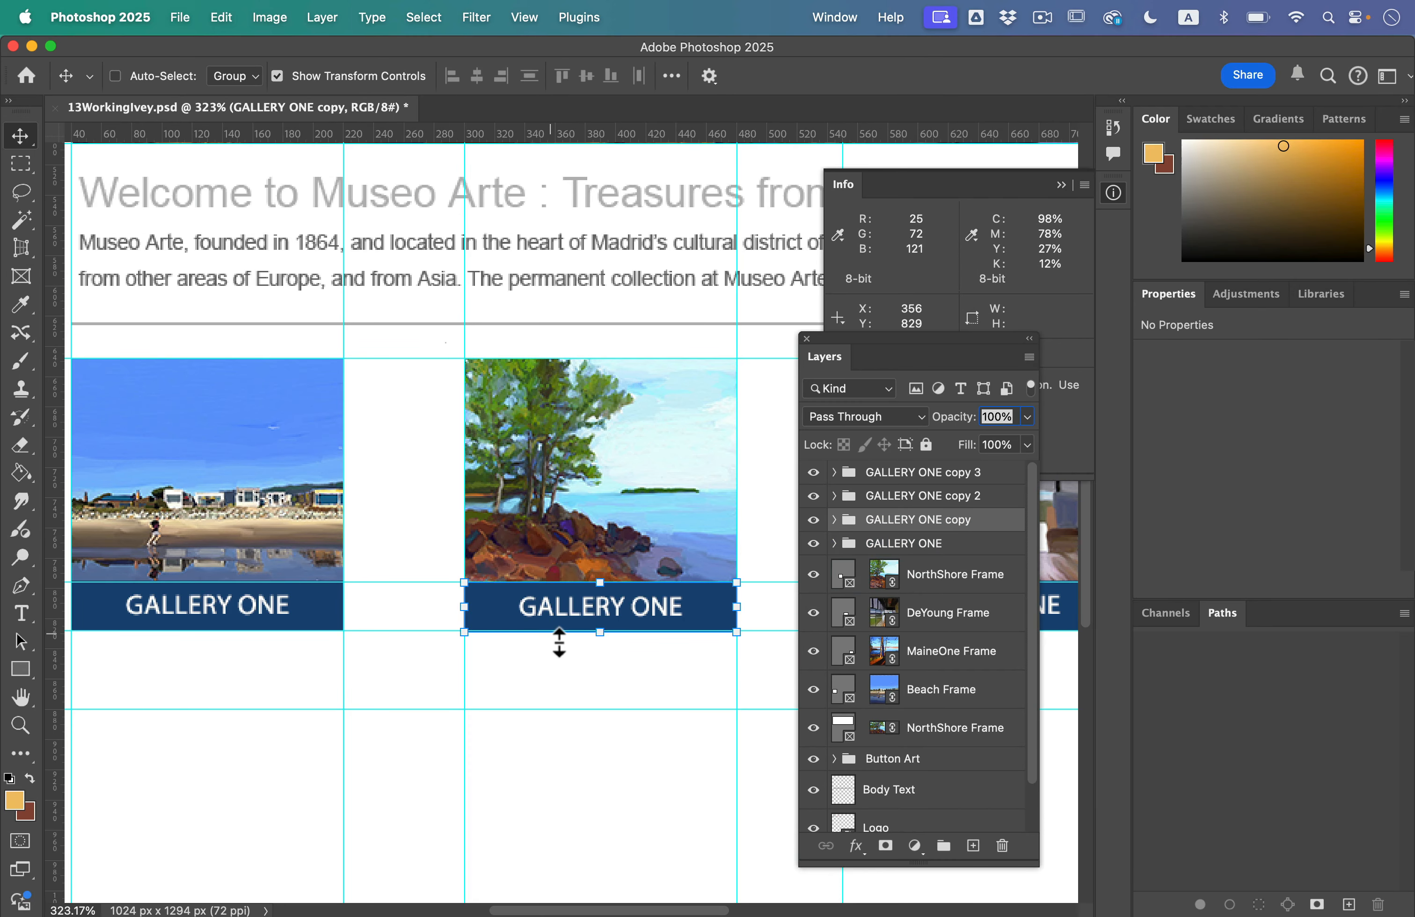
{"action": "left_click", "coordinate": [21, 616]}
{"action": "scroll", "coordinate": [535, 670], "scroll_direction": "right", "scroll_amount": 2}
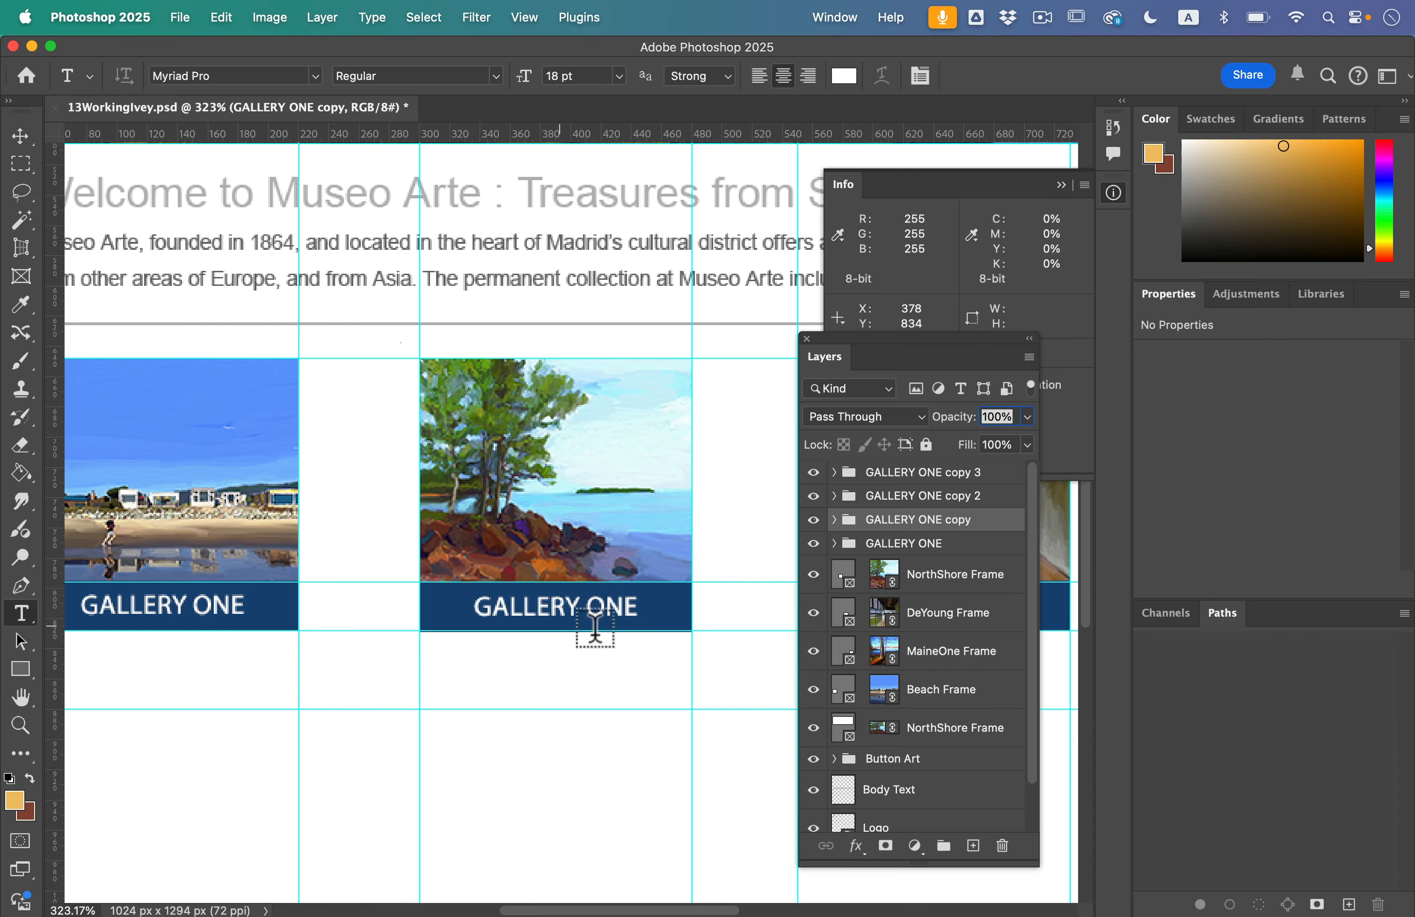
{"action": "double_click", "coordinate": [606, 606]}
{"action": "type", "text": "TWO"}
Step: Change the label below the third image, the building interior, to GALLERY THREE
{"action": "scroll", "coordinate": [642, 707], "scroll_direction": "right", "scroll_amount": 4}
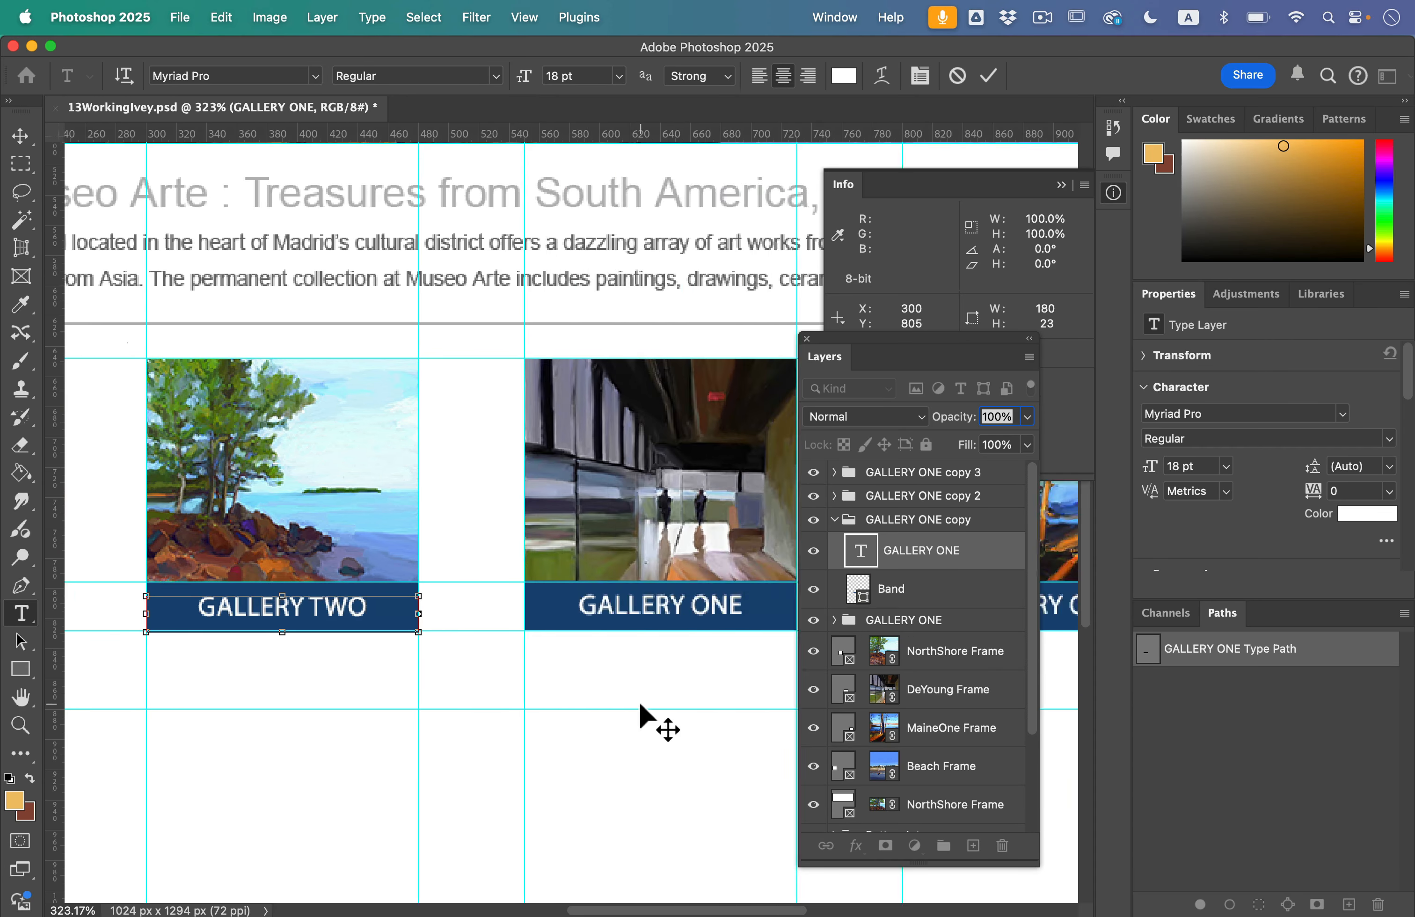
{"action": "double_click", "coordinate": [449, 595]}
{"action": "left_click", "coordinate": [450, 592]}
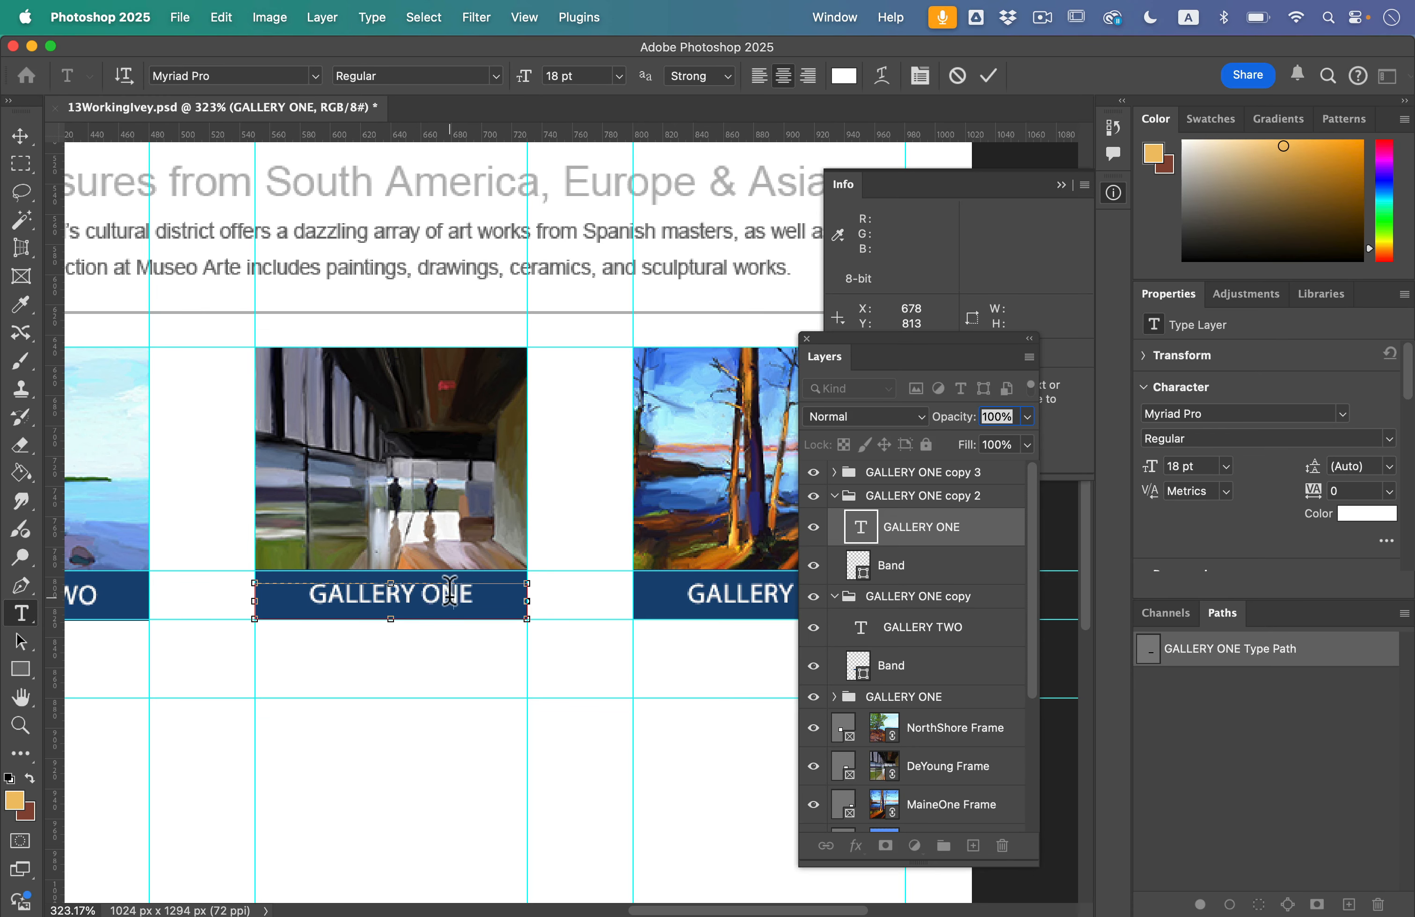
{"action": "scroll", "coordinate": [450, 592], "scroll_direction": "right", "scroll_amount": 4}
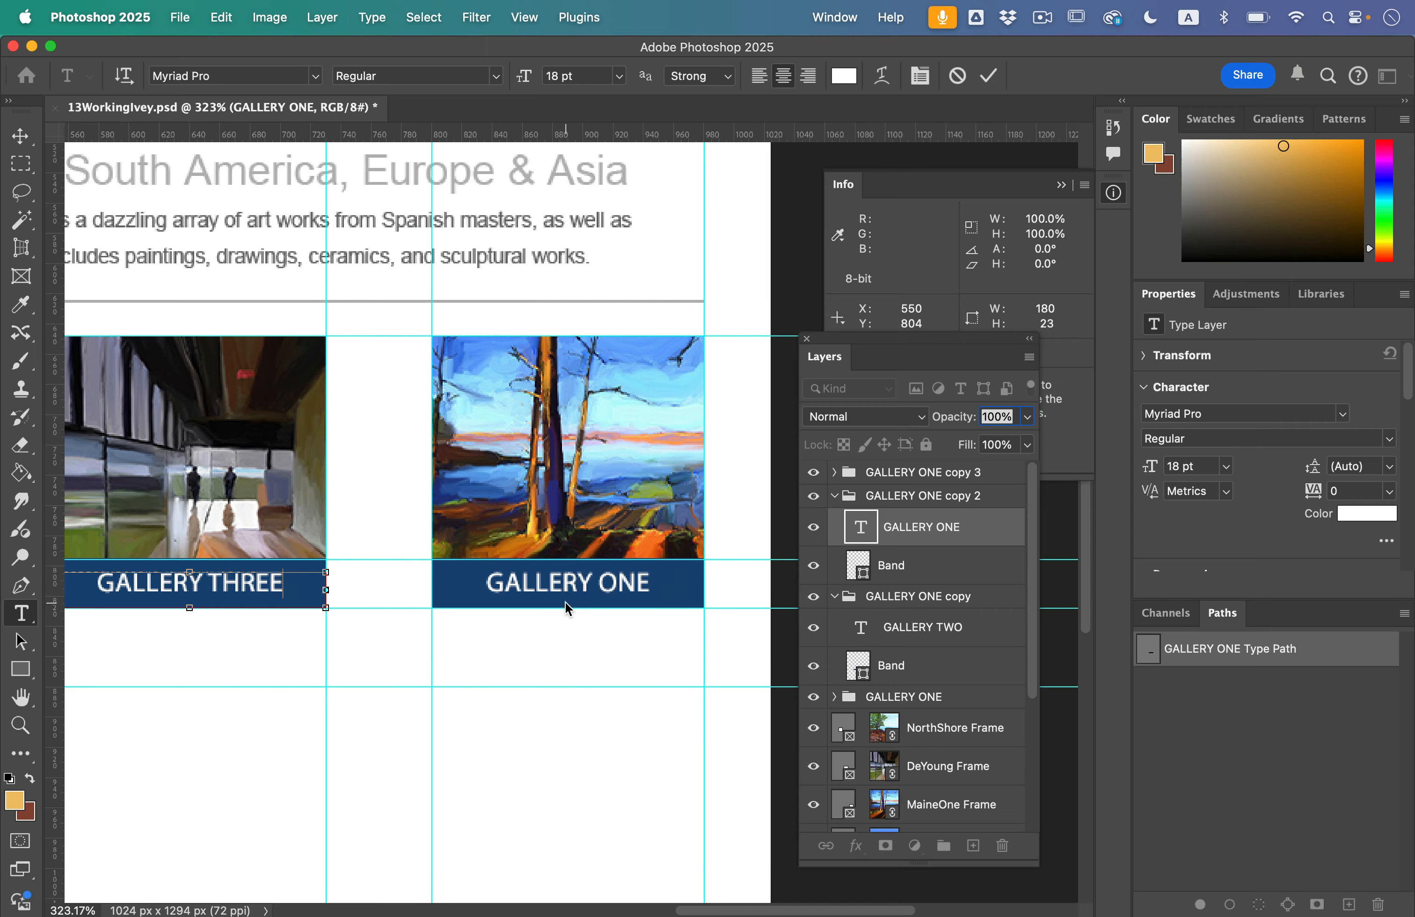
{"action": "key", "text": "super+Return"}
Step: Change the label below the fourth image, the orange and blue trees by the water, to GALLERY FOUR
{"action": "left_click", "coordinate": [618, 592]}
{"action": "double_click", "coordinate": [630, 583]}
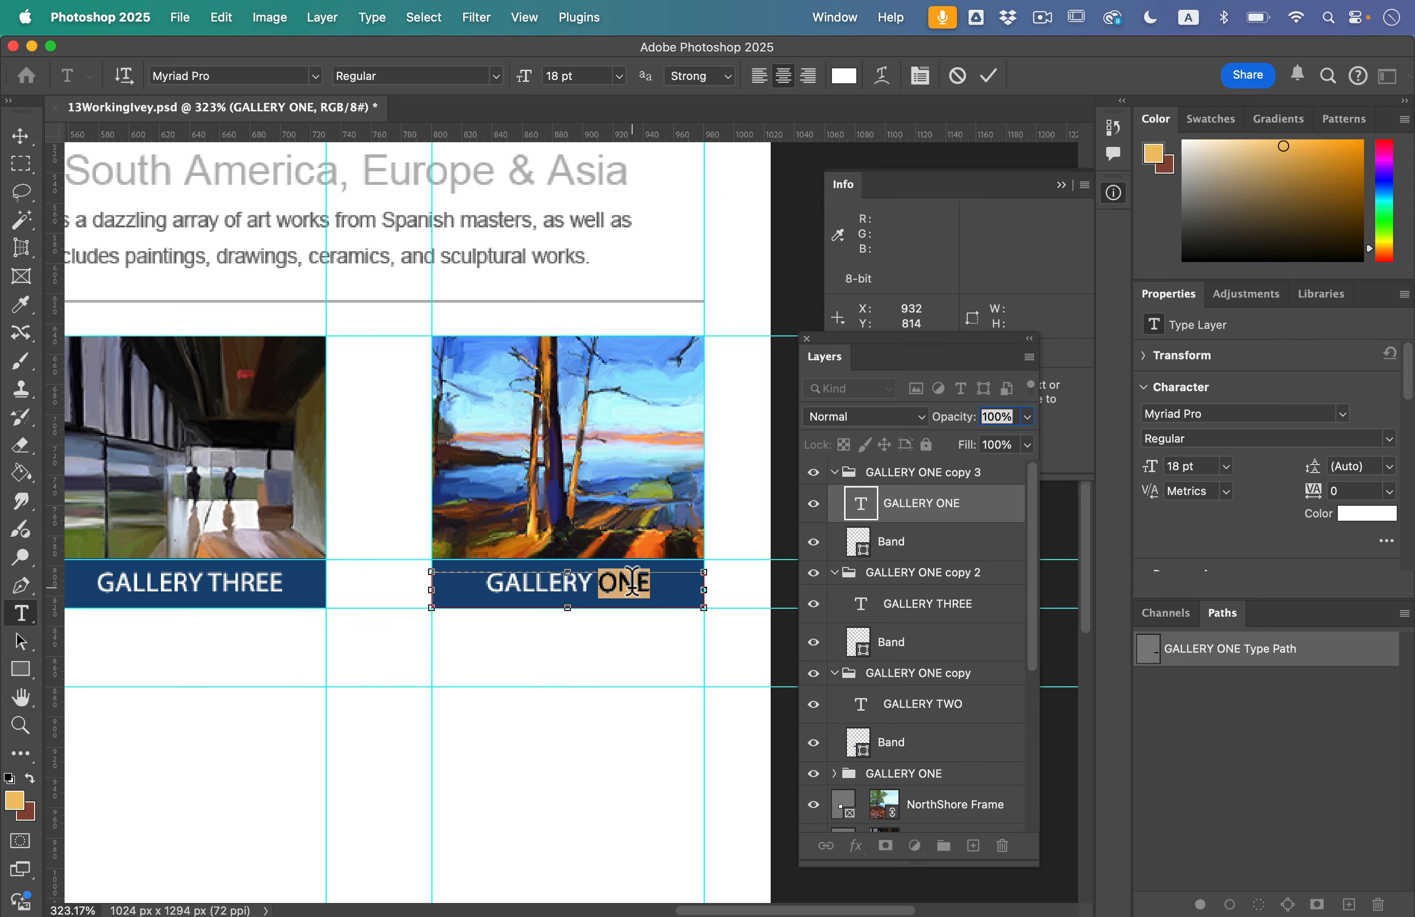
{"action": "type", "text": "FOUR"}
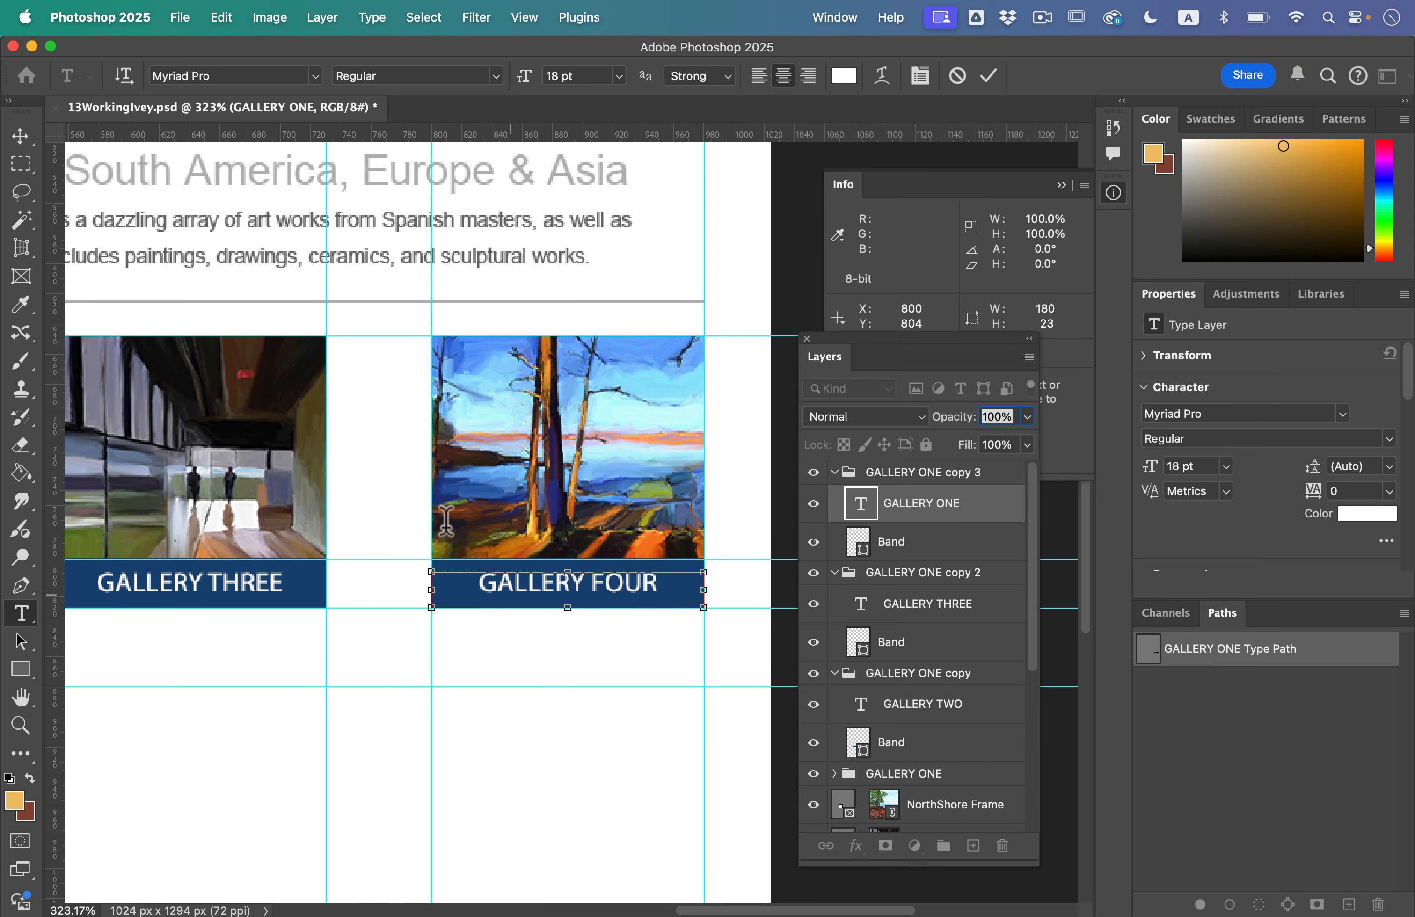
Step: Commit the label edit, rename the GALLERY ONE copy 3 group to GALLERY FOUR, and collapse it
{"action": "left_click", "coordinate": [26, 137]}
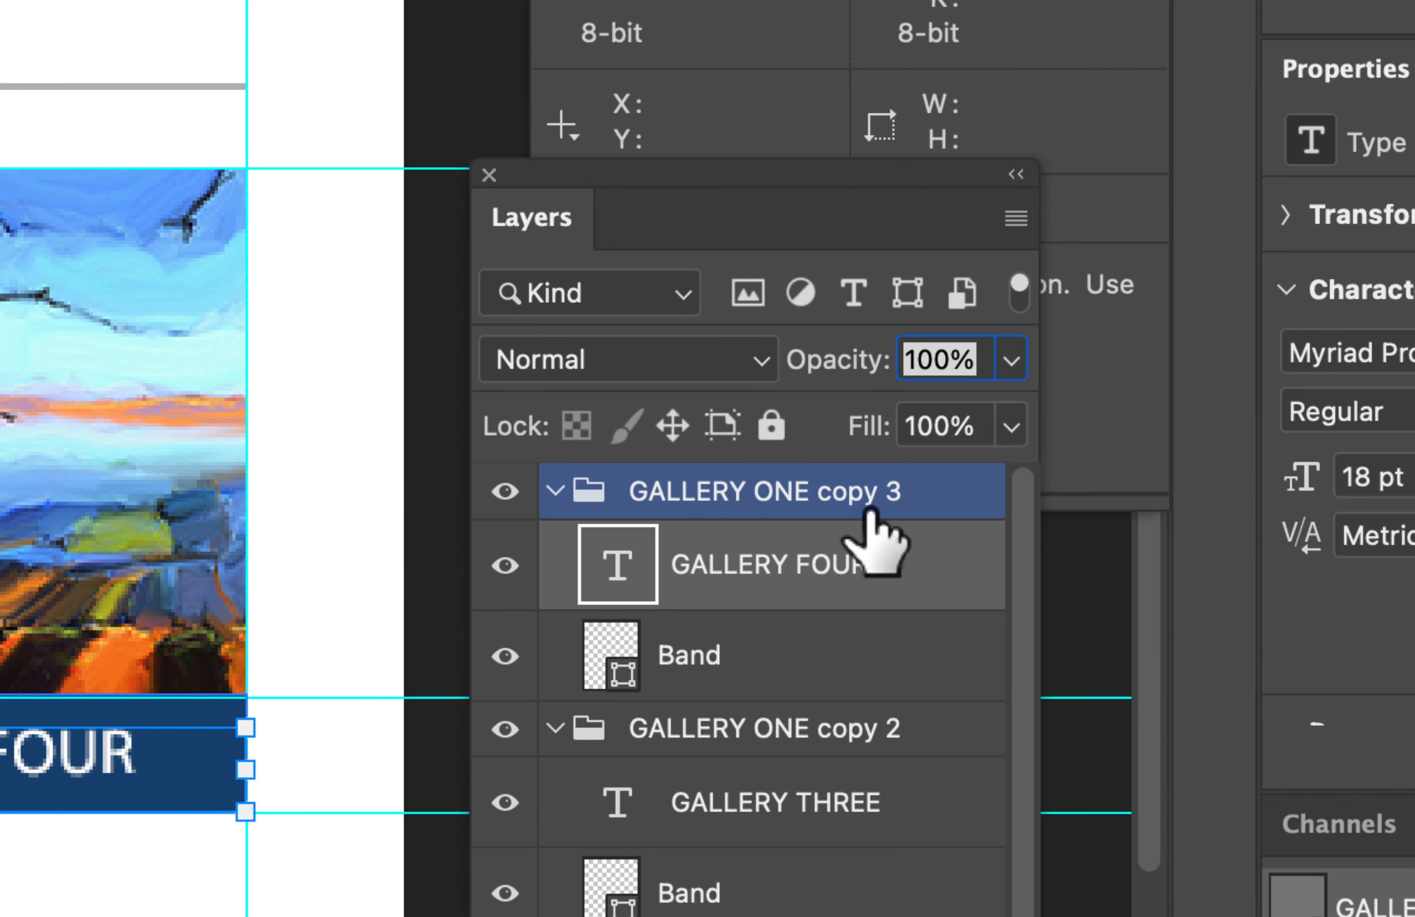
{"action": "left_click", "coordinate": [849, 494]}
{"action": "double_click", "coordinate": [856, 490]}
{"action": "key", "text": "Caps_Lock"}
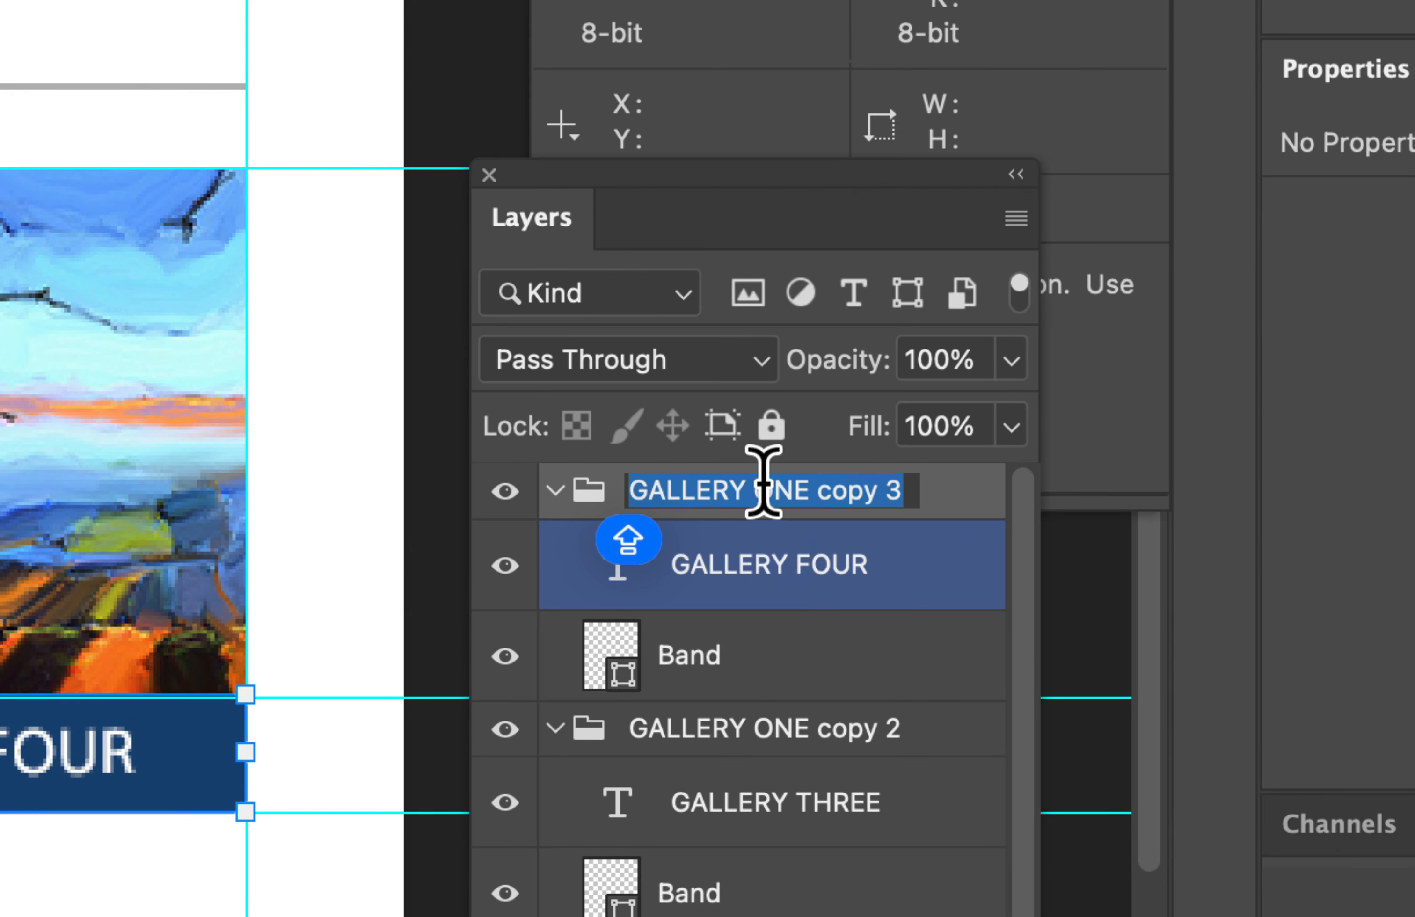
{"action": "left_click_drag", "start_coordinate": [755, 490], "coordinate": [906, 494]}
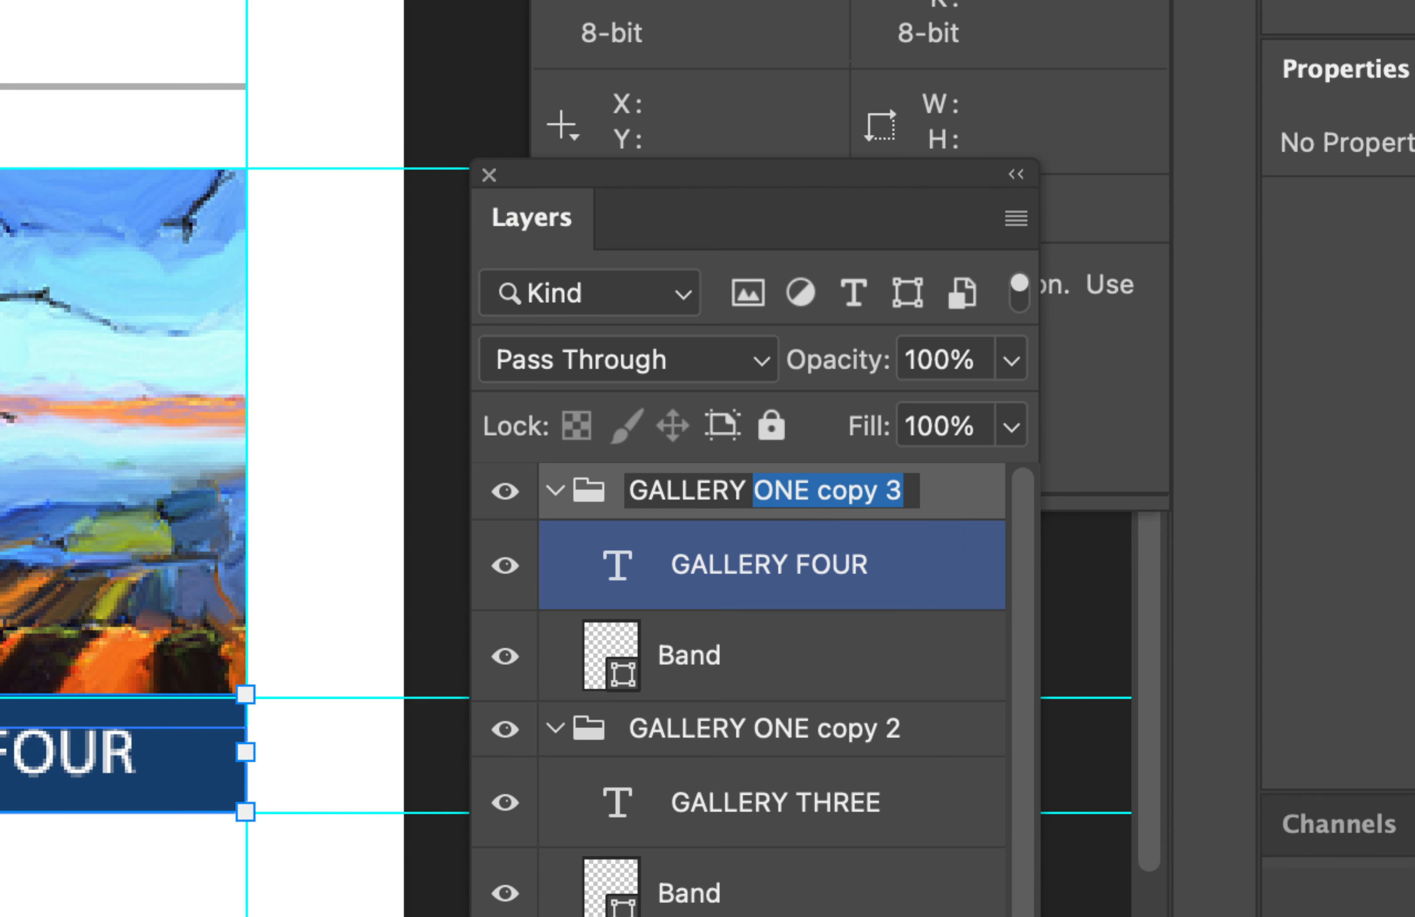
{"action": "type", "text": "FOUR"}
{"action": "key", "text": "Return"}
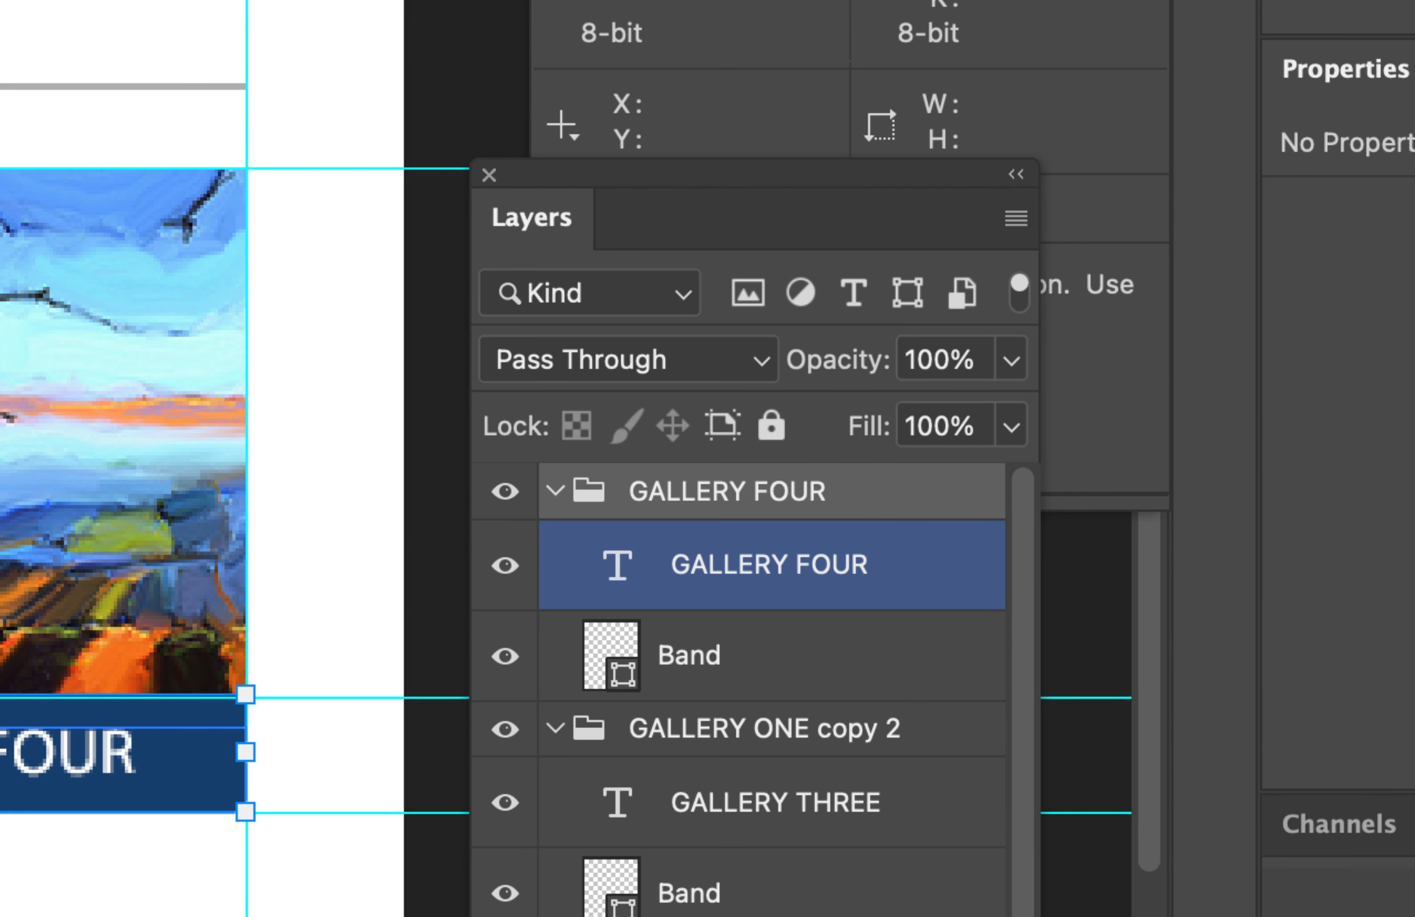
{"action": "left_click", "coordinate": [555, 488]}
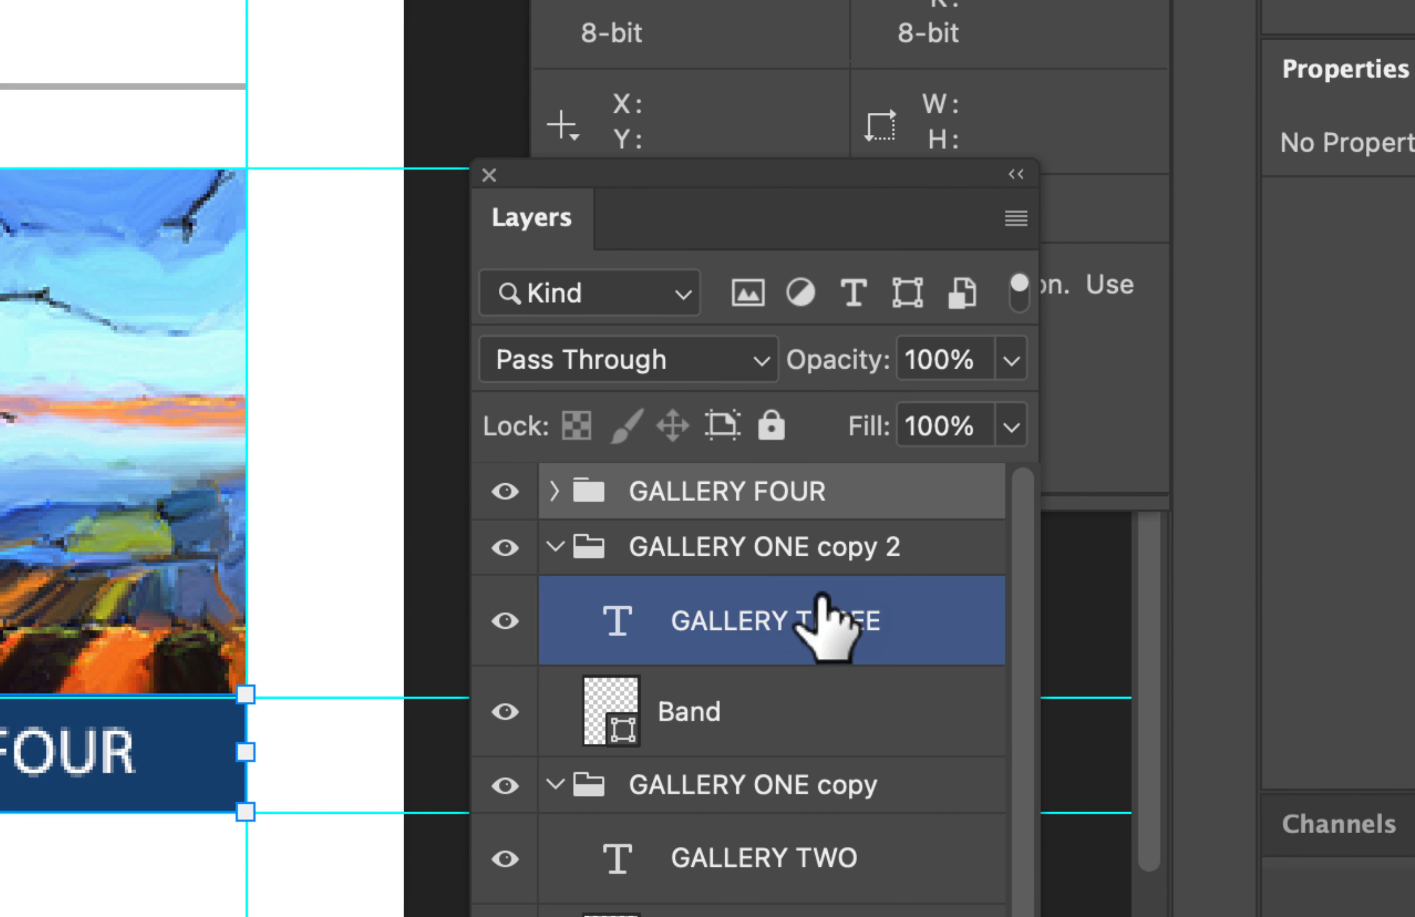
Step: Rename the GALLERY ONE copy 2 group to GALLERY THREE and collapse it
{"action": "left_click", "coordinate": [573, 554]}
{"action": "left_click", "coordinate": [876, 623]}
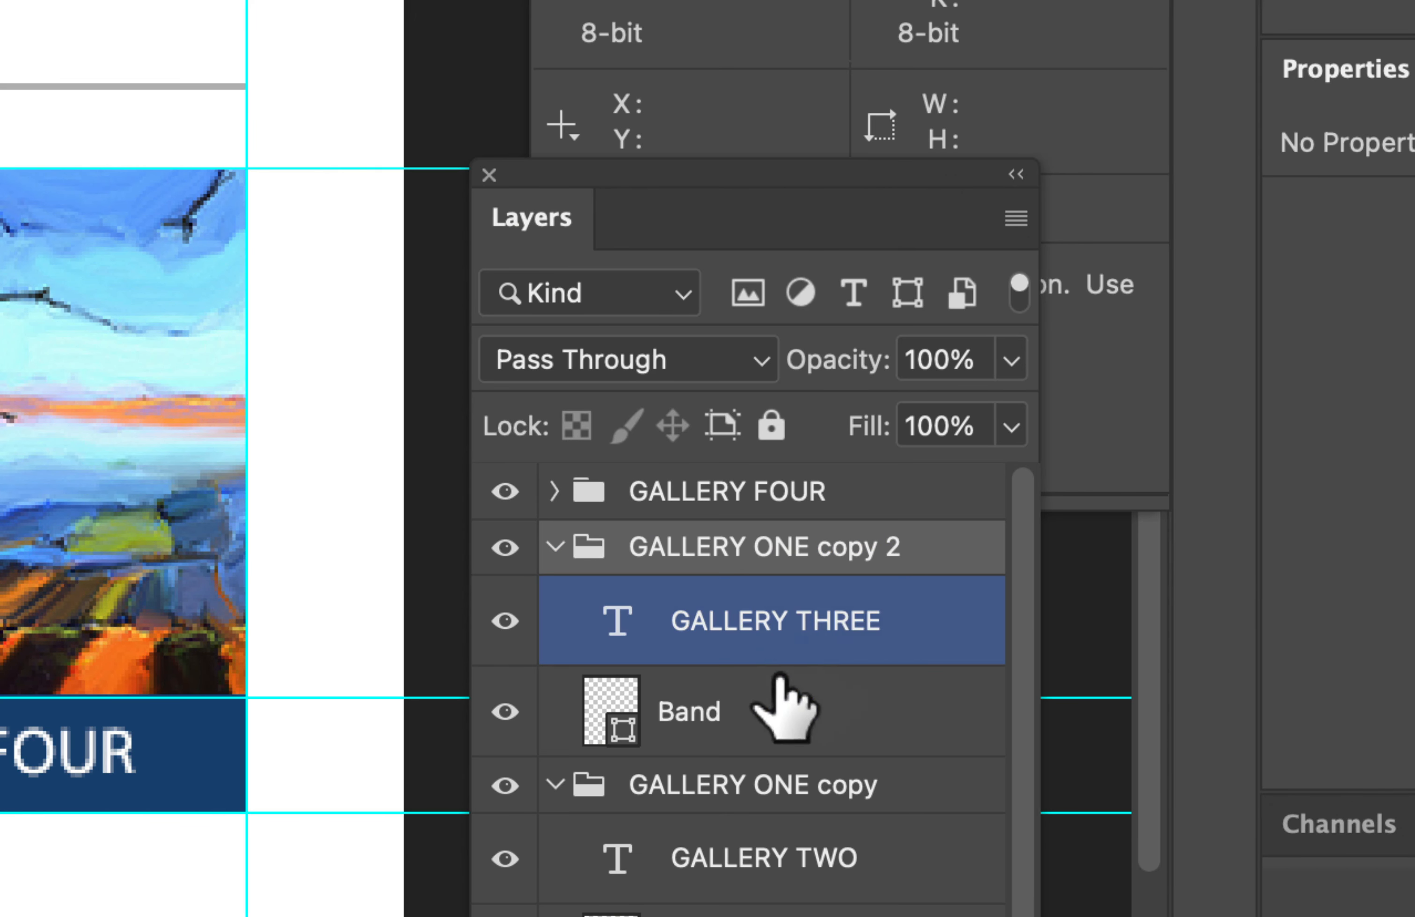
{"action": "double_click", "coordinate": [836, 565]}
{"action": "left_click", "coordinate": [770, 546]}
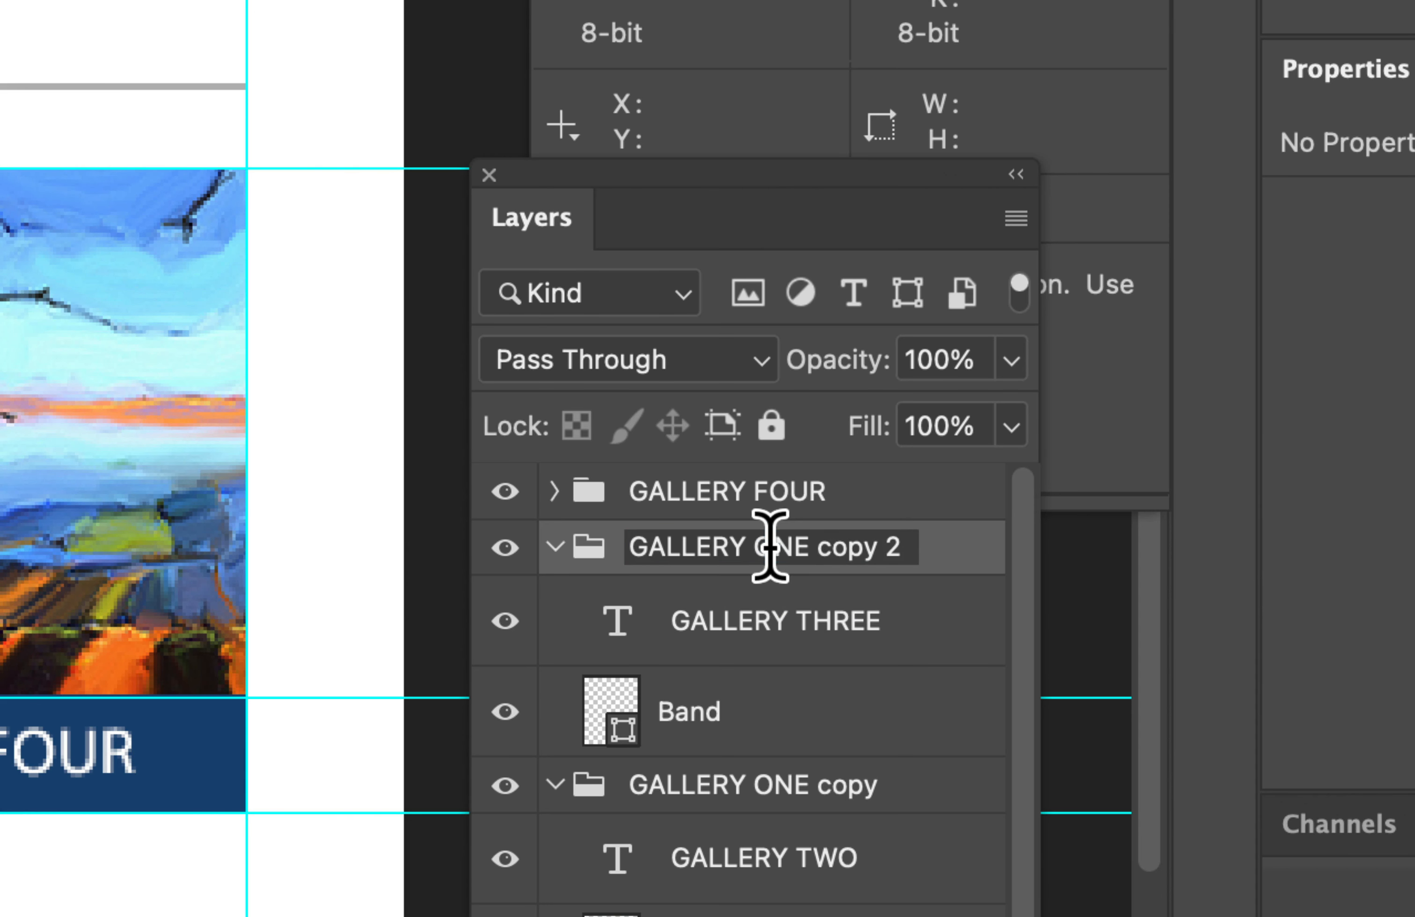
{"action": "left_click", "coordinate": [938, 526], "text": "shift"}
{"action": "type", "text": "THREE"}
{"action": "key", "text": "Return"}
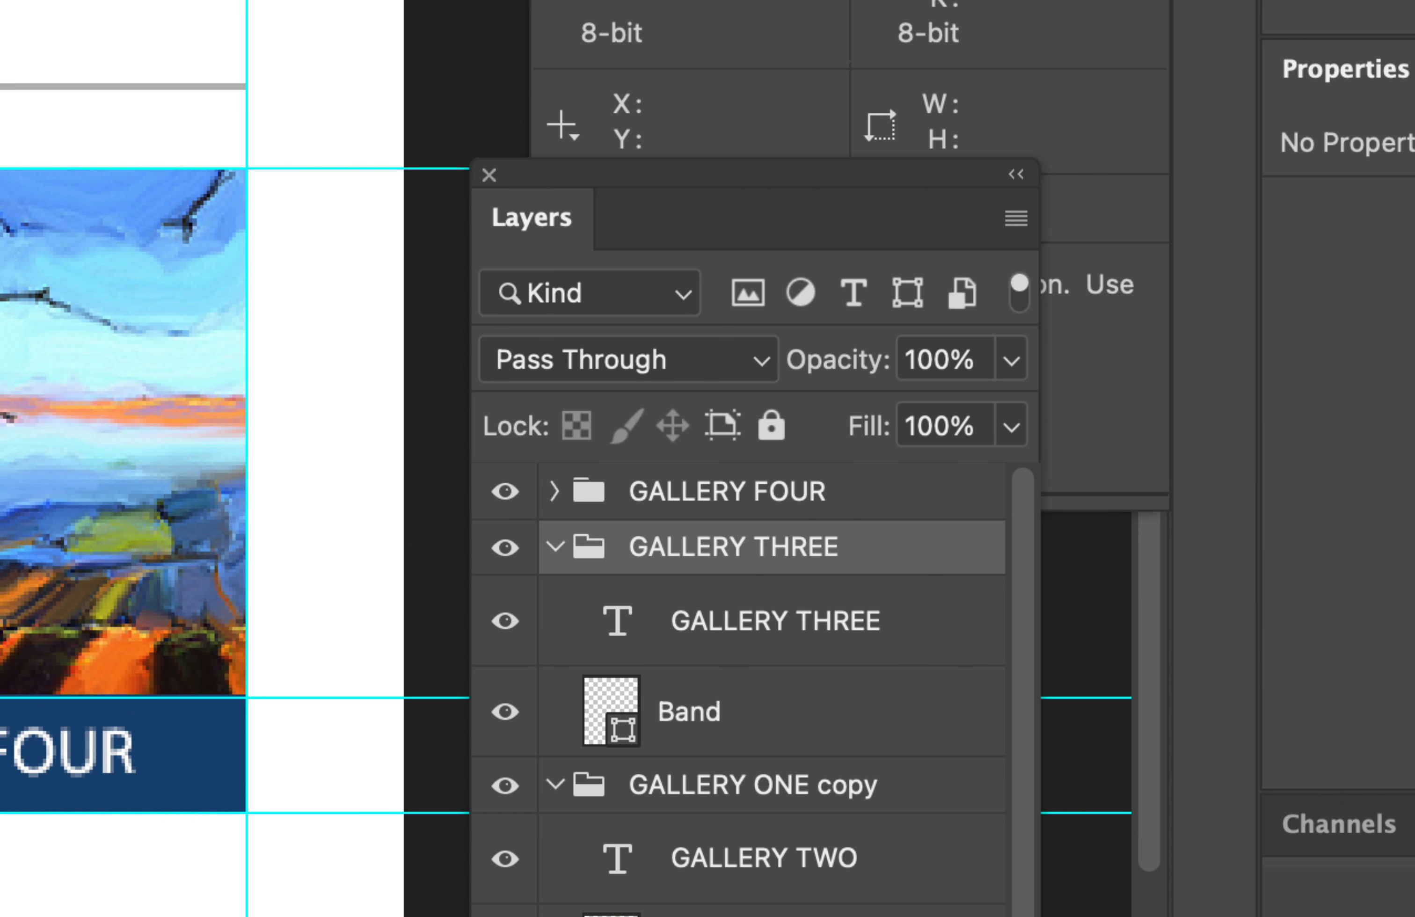
{"action": "left_click", "coordinate": [652, 596]}
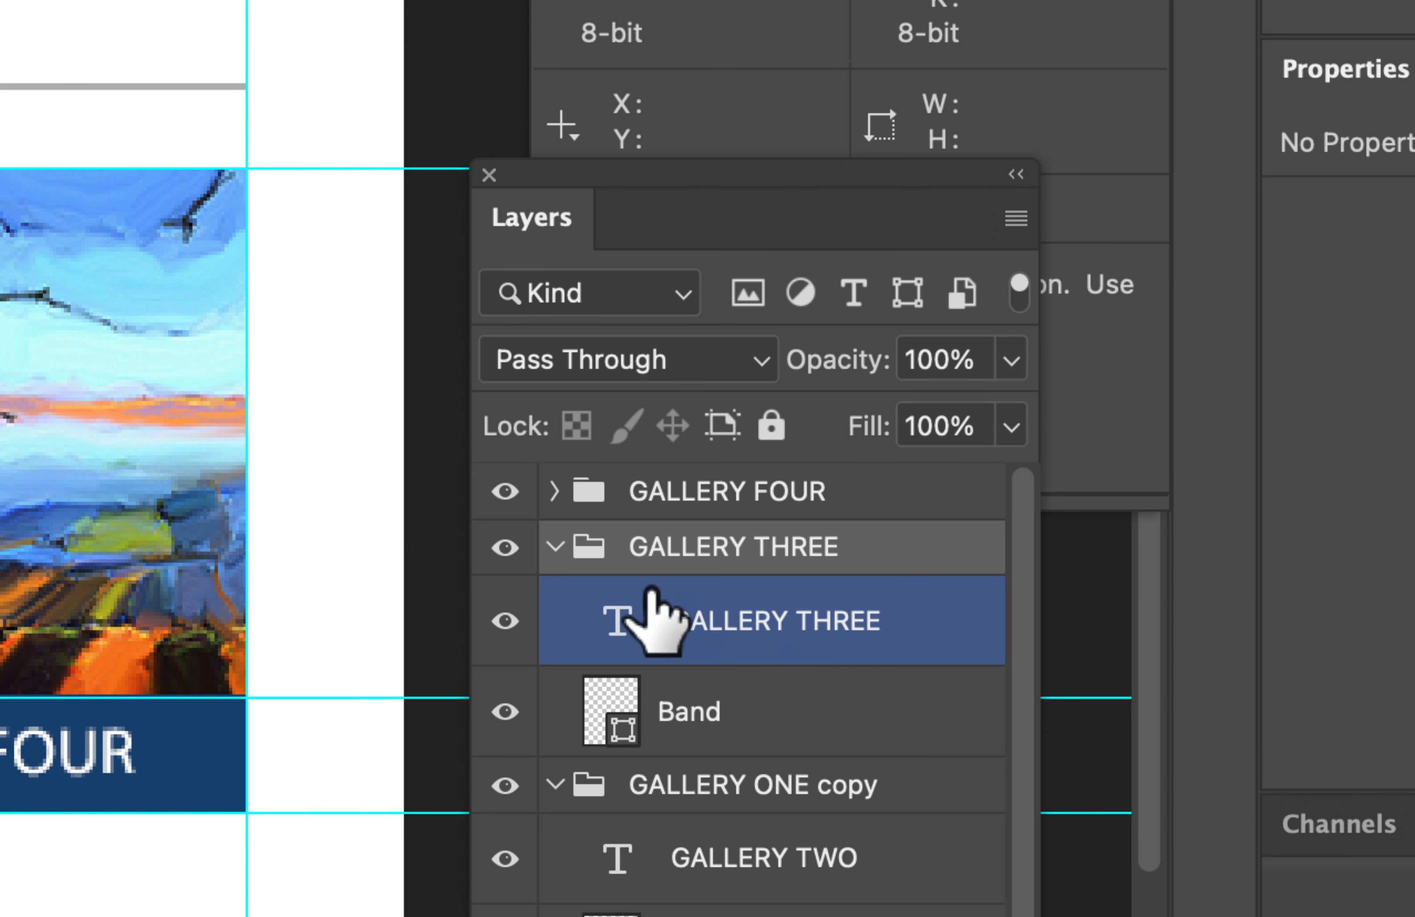
{"action": "left_click", "coordinate": [555, 545]}
Step: Rename the GALLERY ONE copy group to GALLERY TWO and collapse it
{"action": "scroll", "coordinate": [698, 619], "scroll_direction": "down", "scroll_amount": 3}
{"action": "scroll", "coordinate": [701, 620], "scroll_direction": "up", "scroll_amount": 3}
{"action": "left_click", "coordinate": [694, 594]}
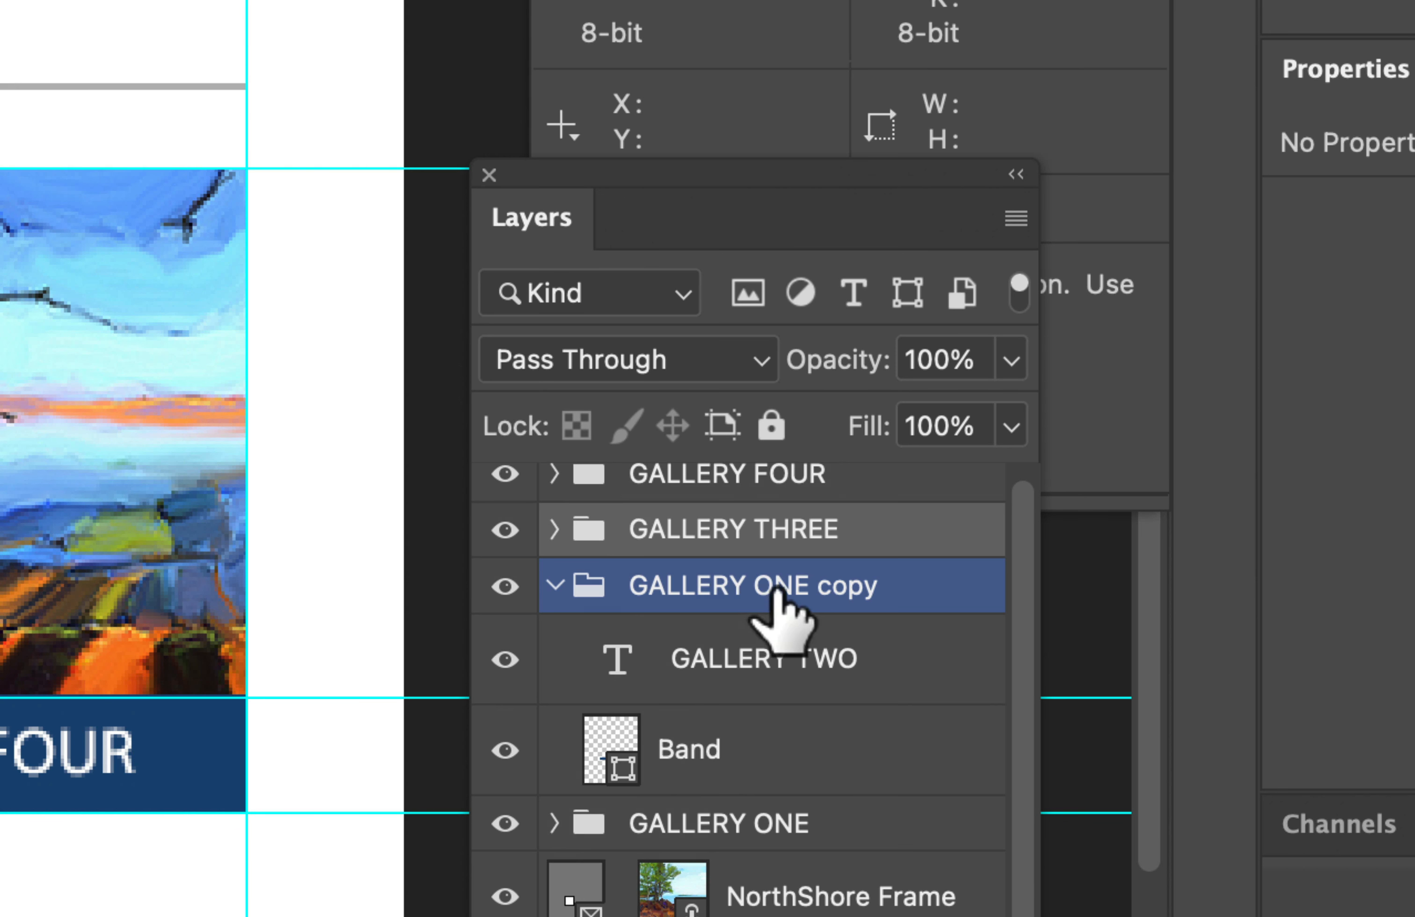
{"action": "double_click", "coordinate": [762, 588]}
{"action": "left_click_drag", "start_coordinate": [765, 588], "coordinate": [919, 581]}
{"action": "type", "text": "TWO"}
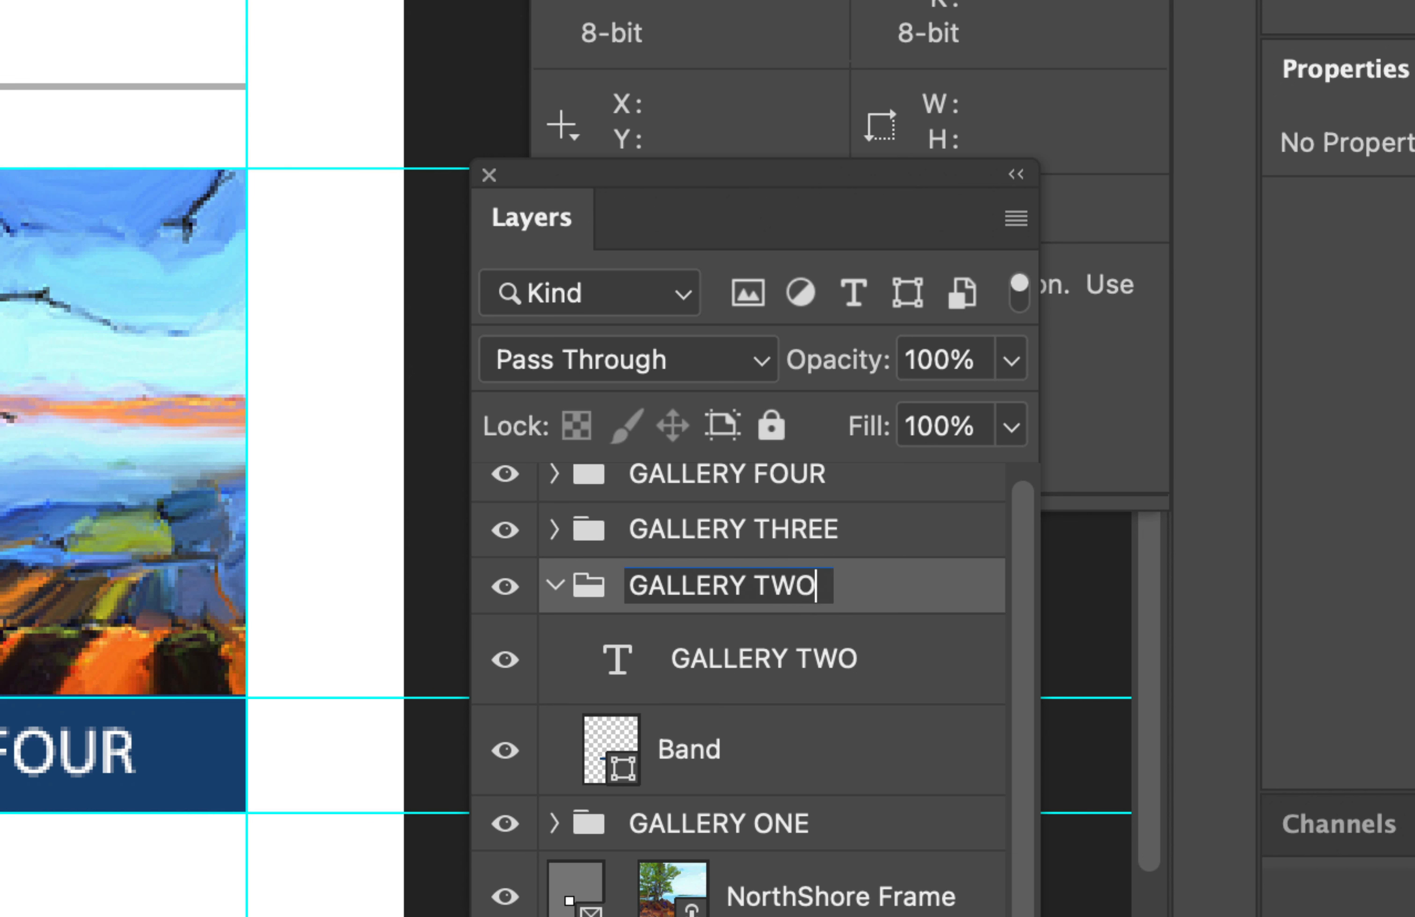
{"action": "key", "text": "Return"}
{"action": "left_click", "coordinate": [555, 586]}
Step: Check which frame layer belongs to each gallery image on the page by selecting the frame layers in turn
{"action": "left_click", "coordinate": [792, 643]}
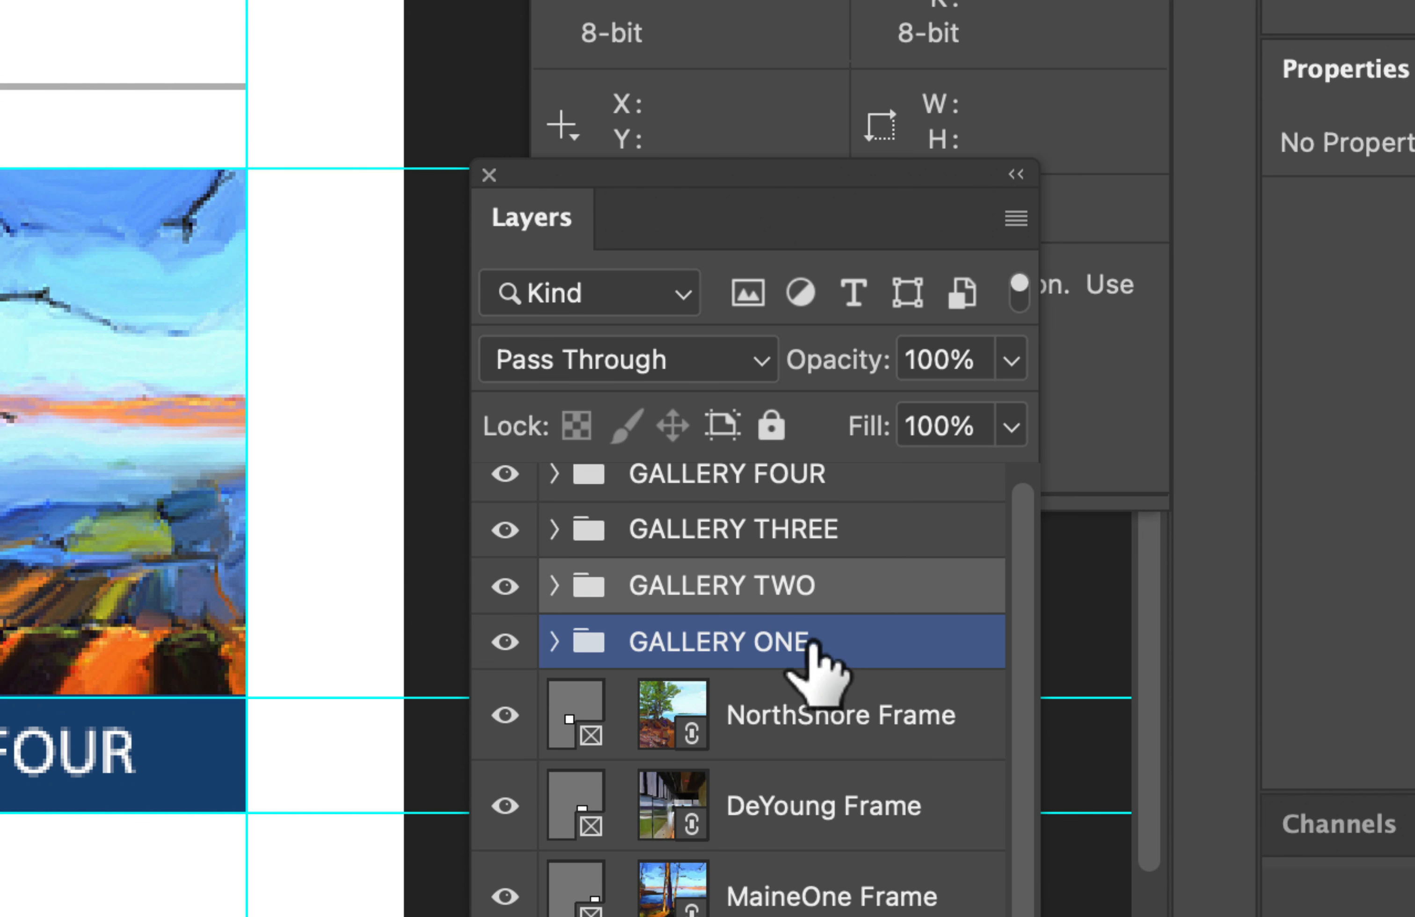
{"action": "left_click", "coordinate": [560, 648]}
{"action": "left_click", "coordinate": [559, 648]}
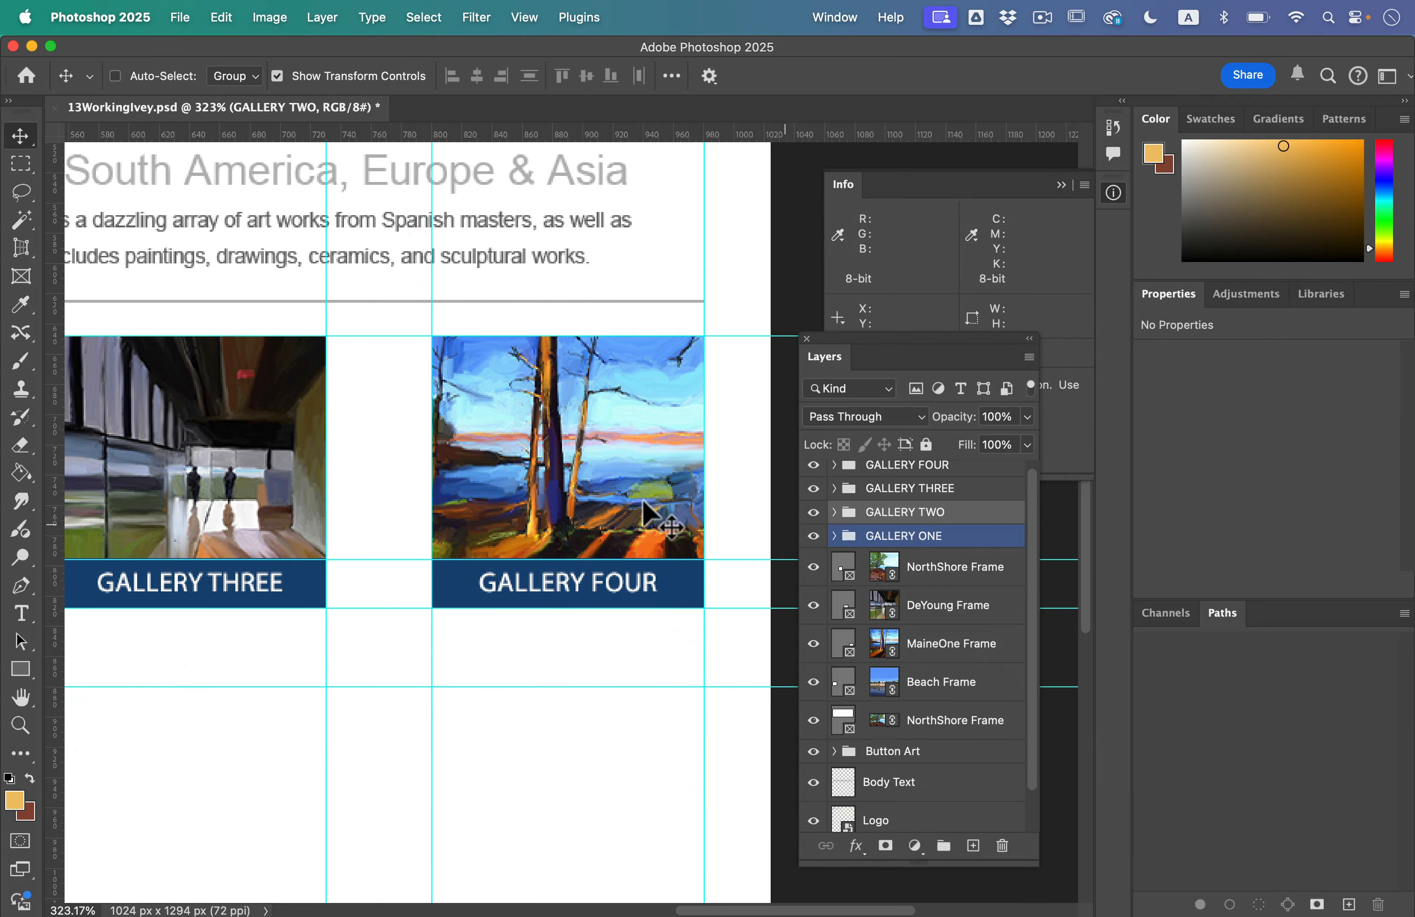
{"action": "left_click", "coordinate": [643, 512], "text": "super"}
{"action": "key", "text": "super+0"}
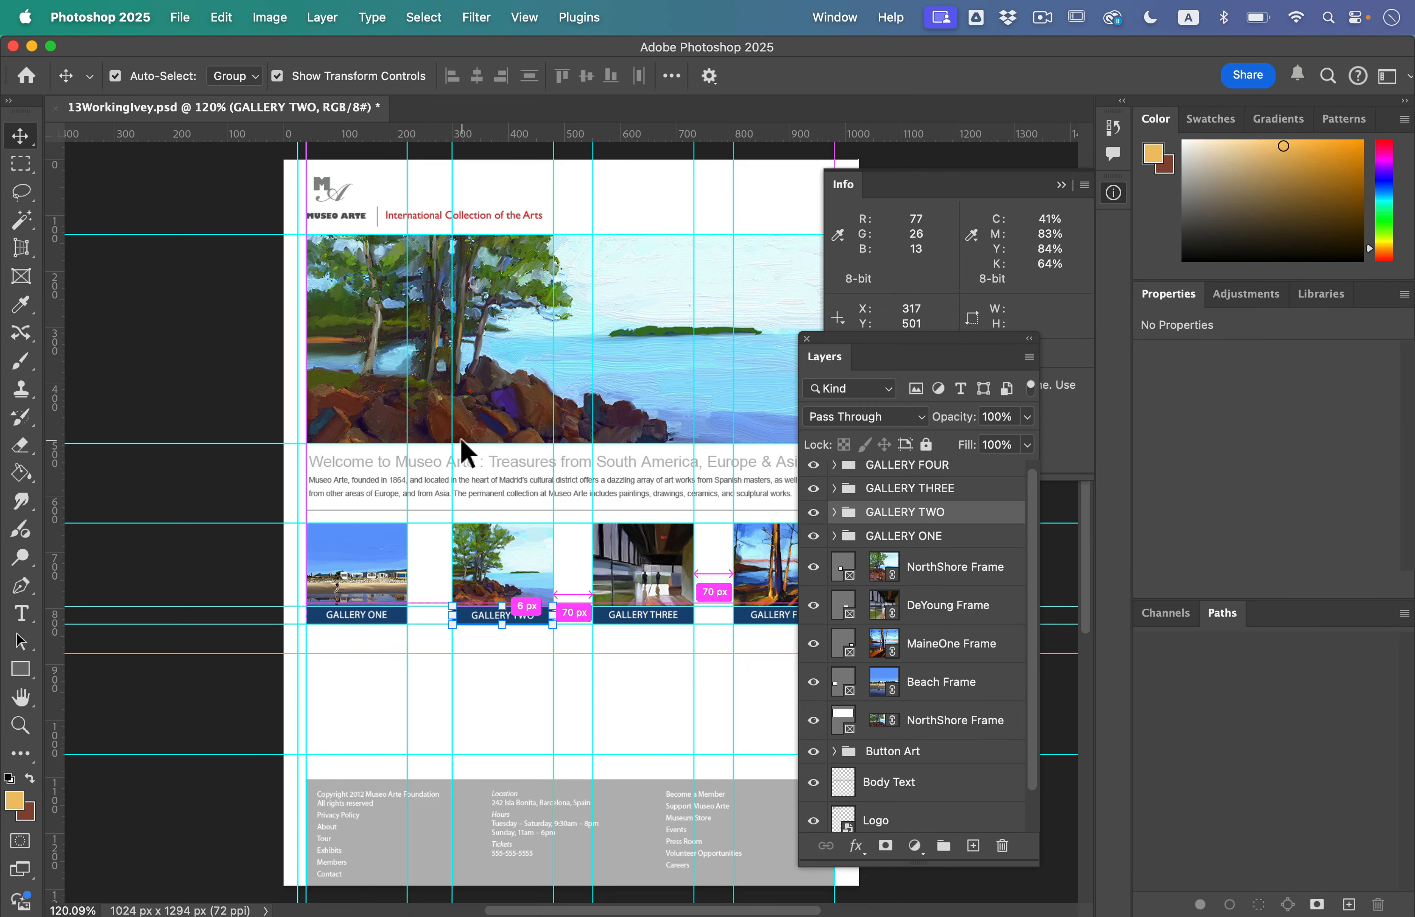
{"action": "left_click", "coordinate": [987, 582]}
{"action": "left_click_drag", "start_coordinate": [989, 579], "coordinate": [967, 542]}
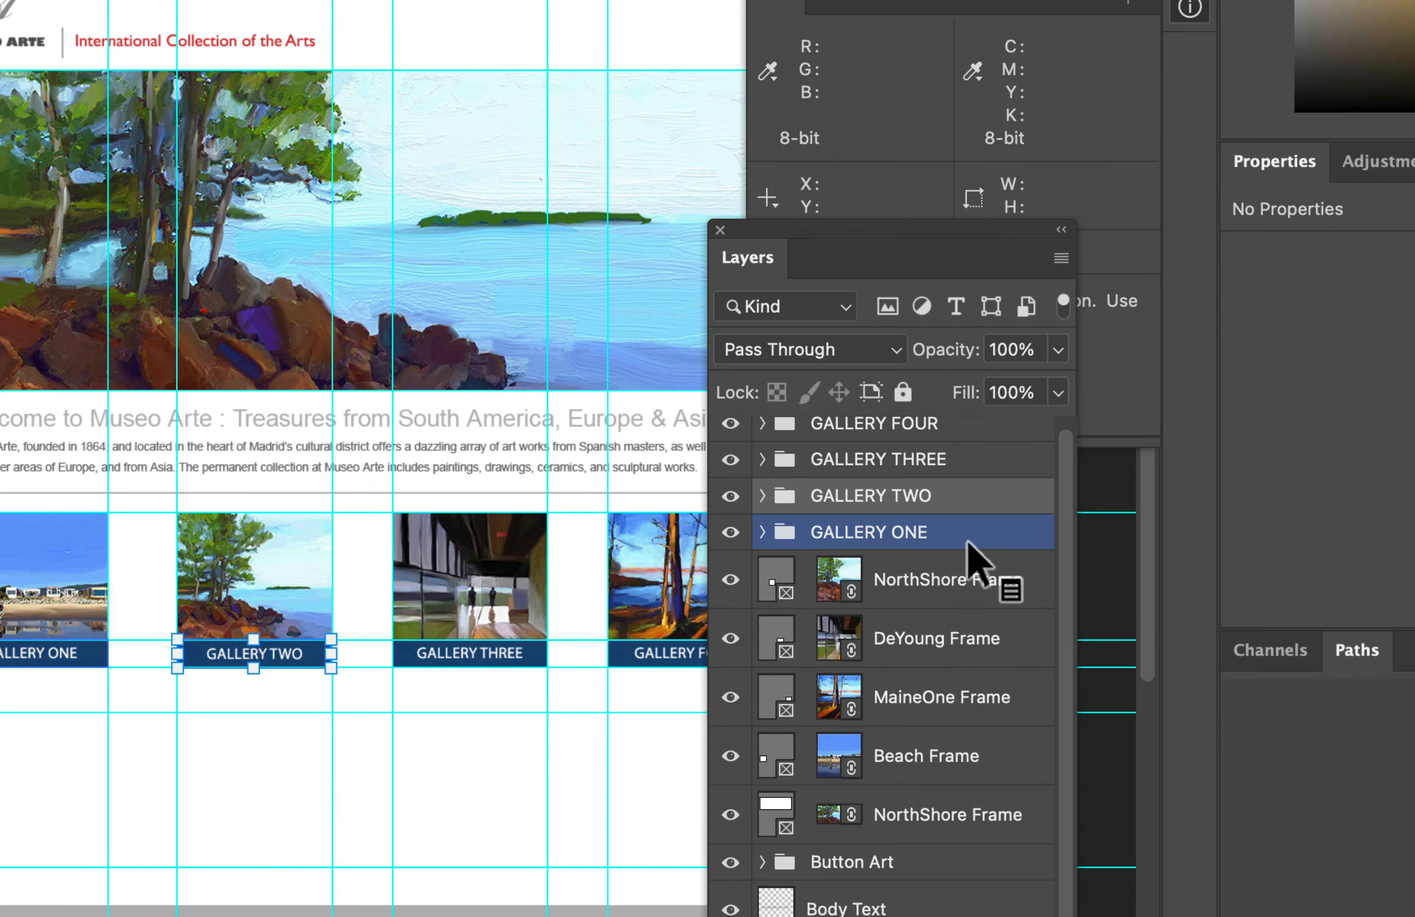
{"action": "left_click", "coordinate": [912, 588]}
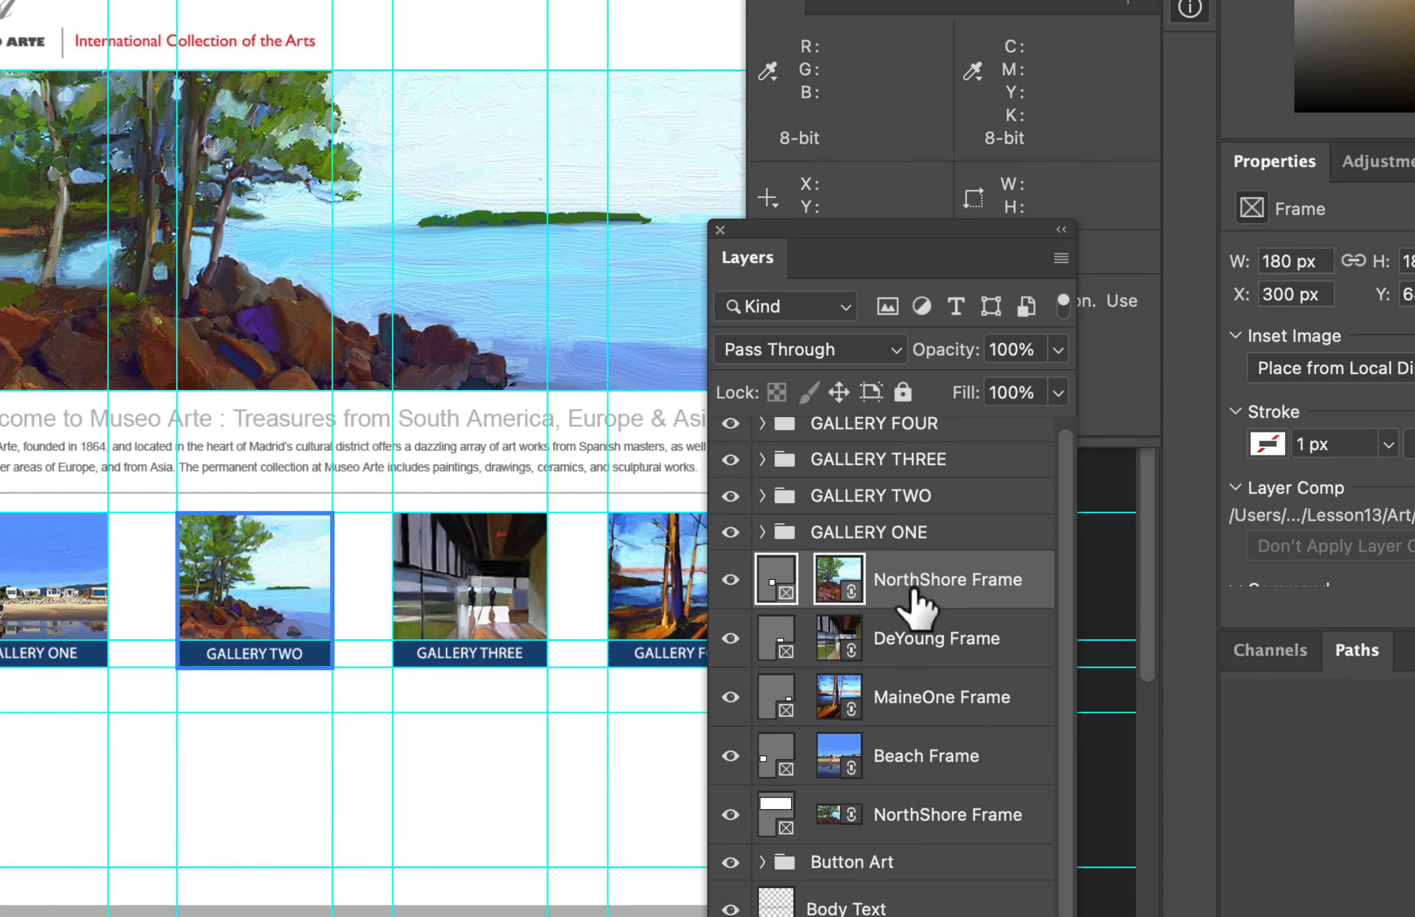
{"action": "left_click", "coordinate": [918, 644]}
{"action": "left_click_drag", "start_coordinate": [917, 685], "coordinate": [902, 509]}
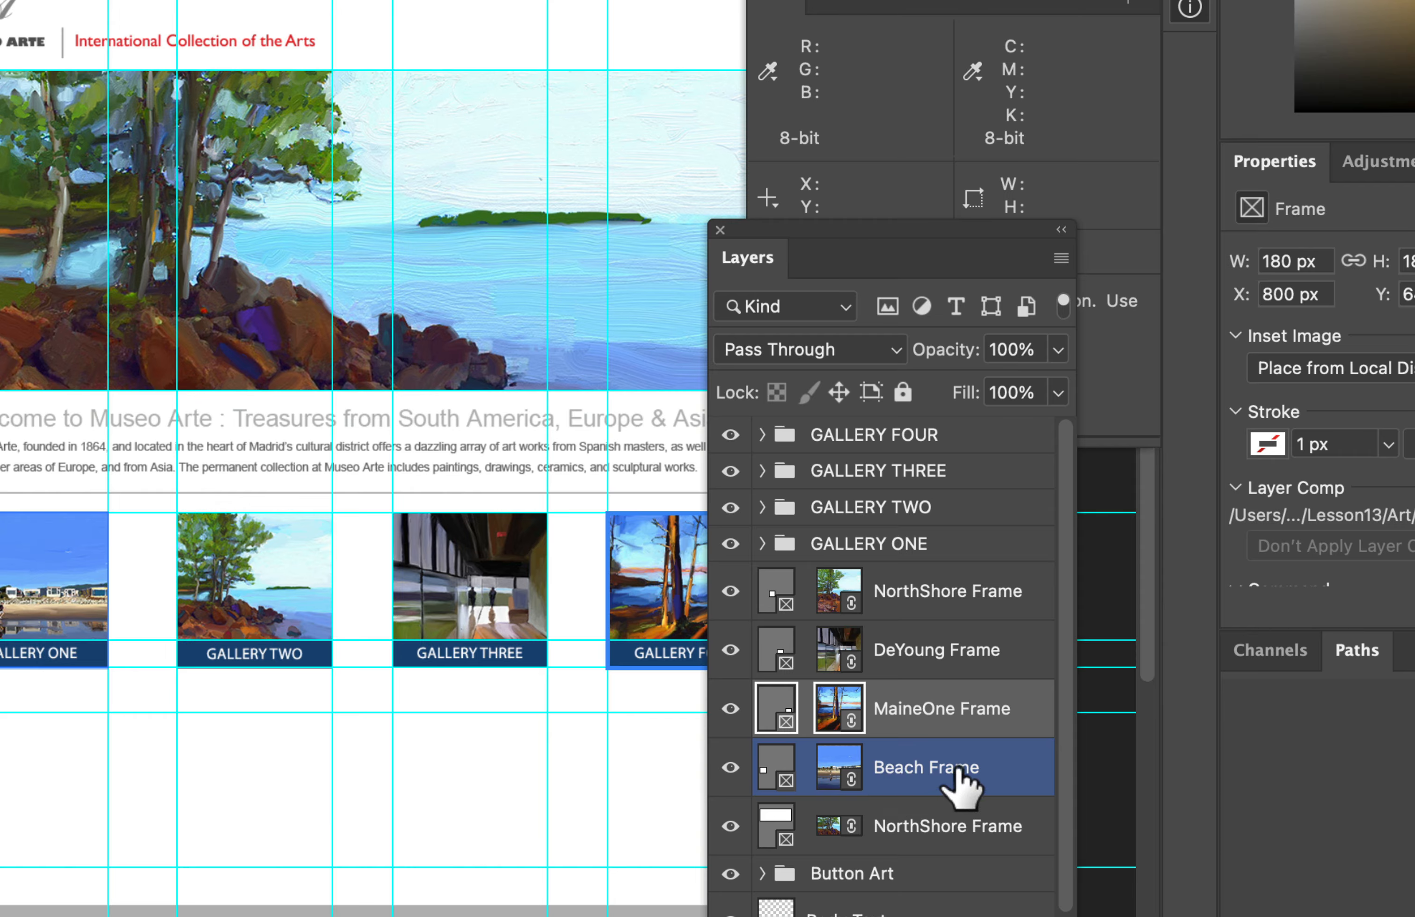
Step: Move the Beach Frame layer into the GALLERY ONE group, place it beneath the Band layer, and collapse the group
{"action": "left_click", "coordinate": [959, 785]}
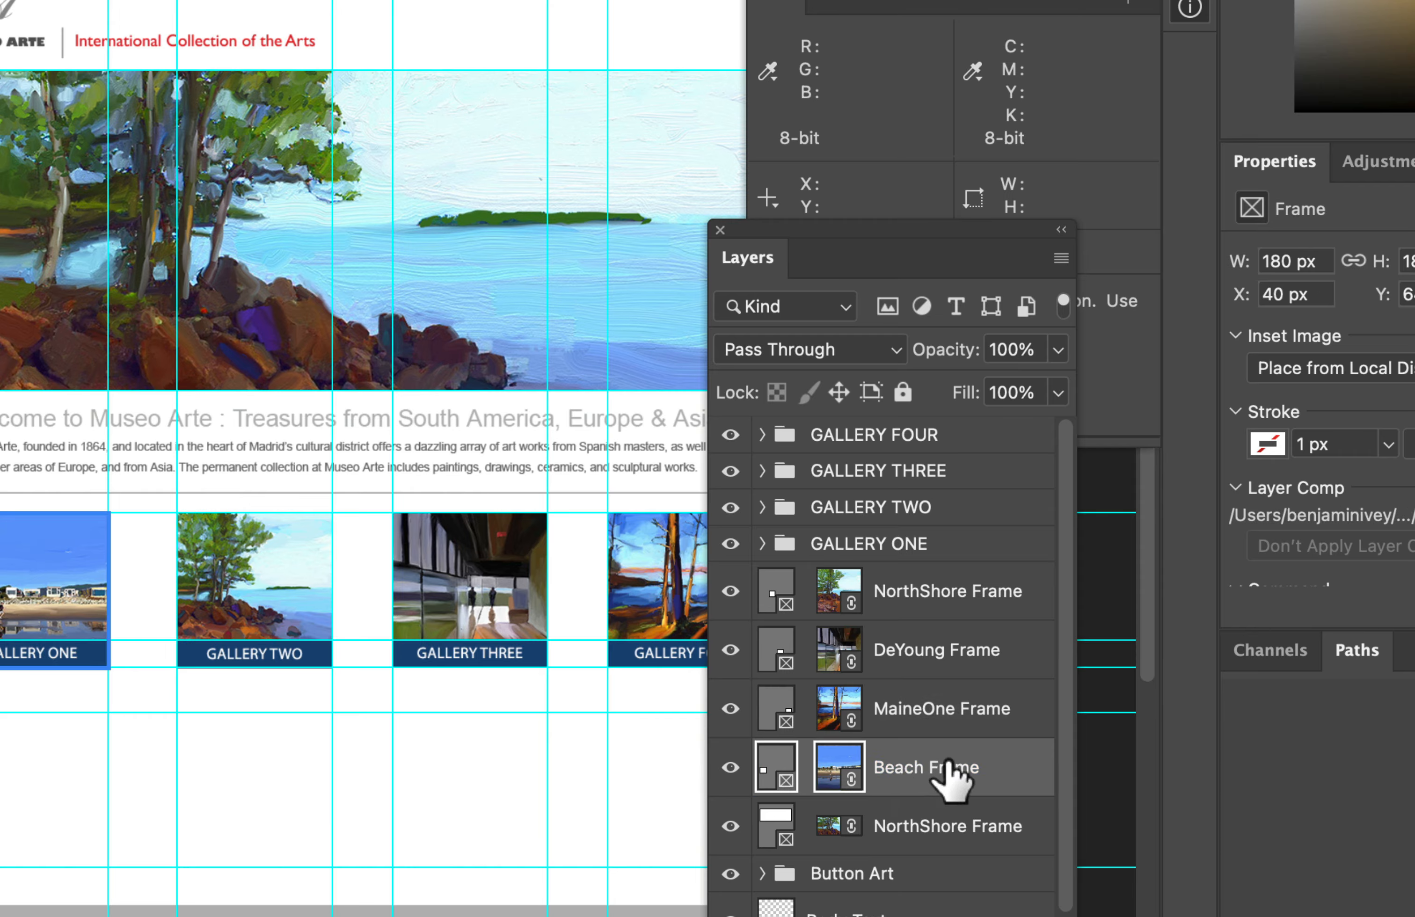
{"action": "left_click_drag", "start_coordinate": [940, 768], "coordinate": [892, 545]}
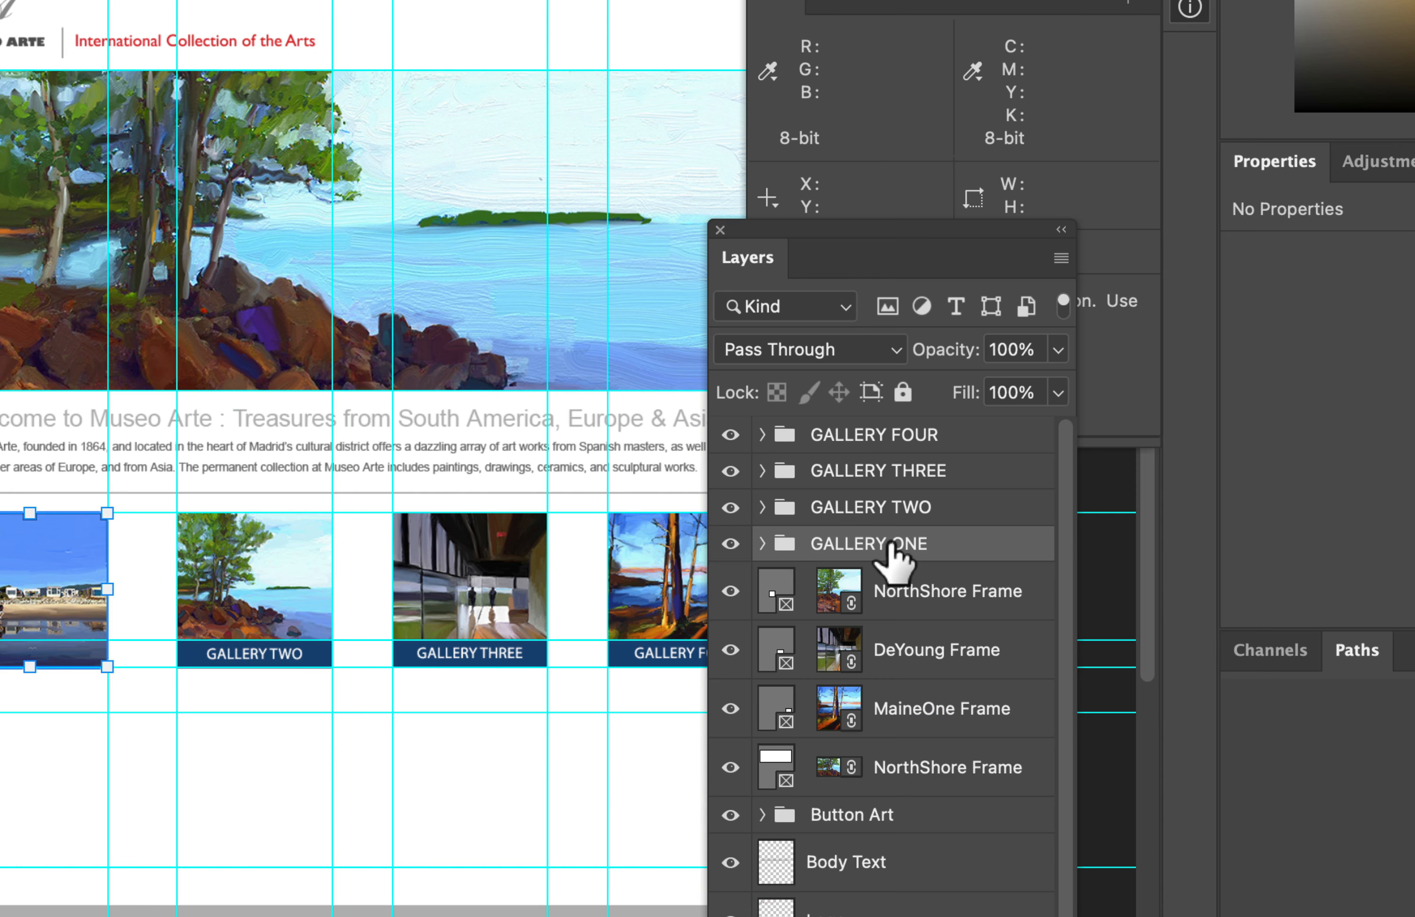
{"action": "left_click", "coordinate": [762, 544]}
{"action": "left_click", "coordinate": [884, 603]}
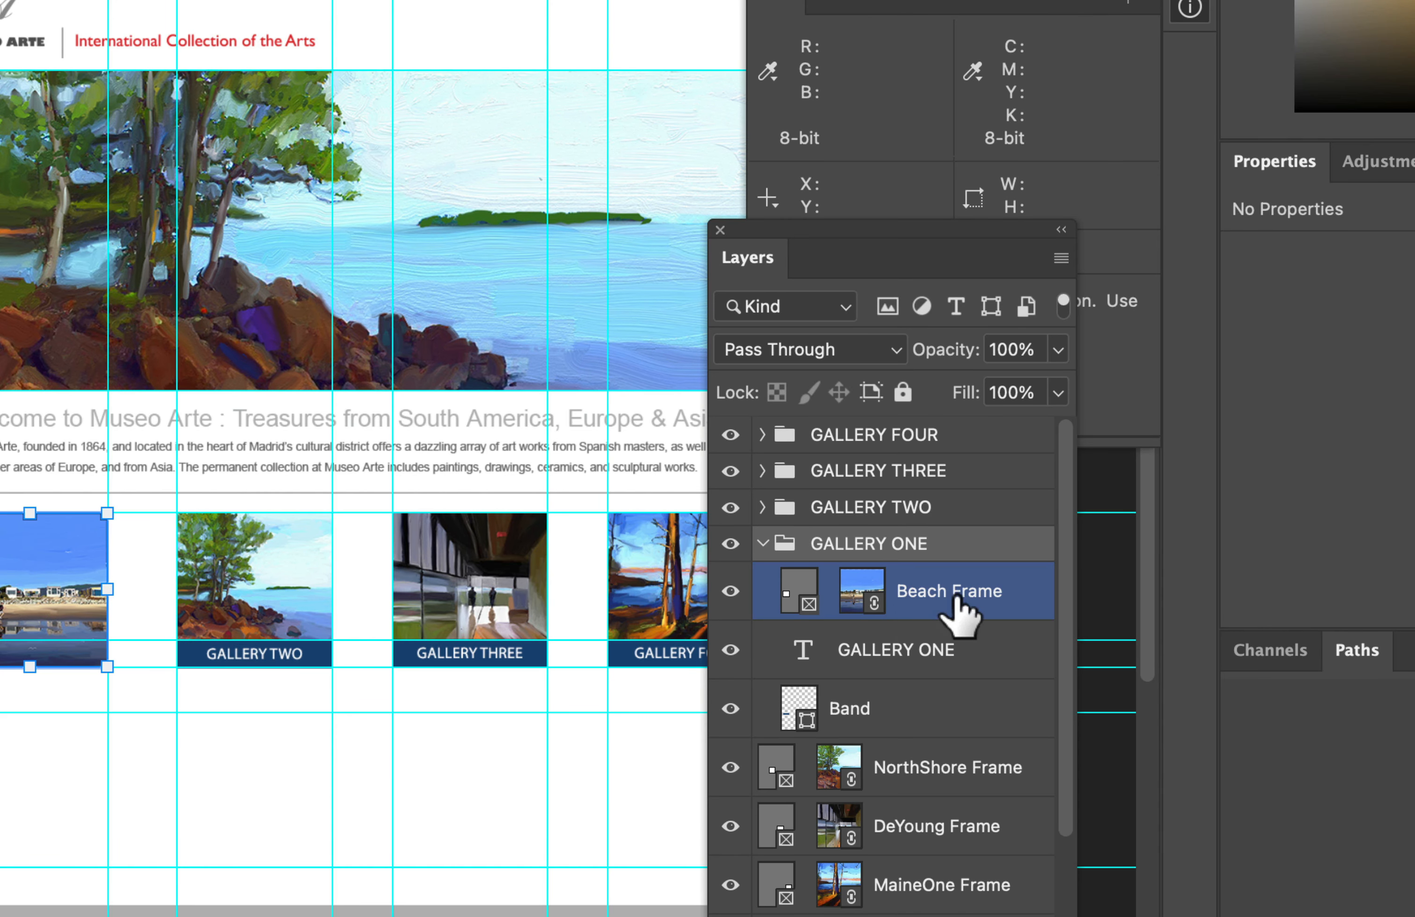
{"action": "left_click_drag", "start_coordinate": [959, 590], "coordinate": [944, 725]}
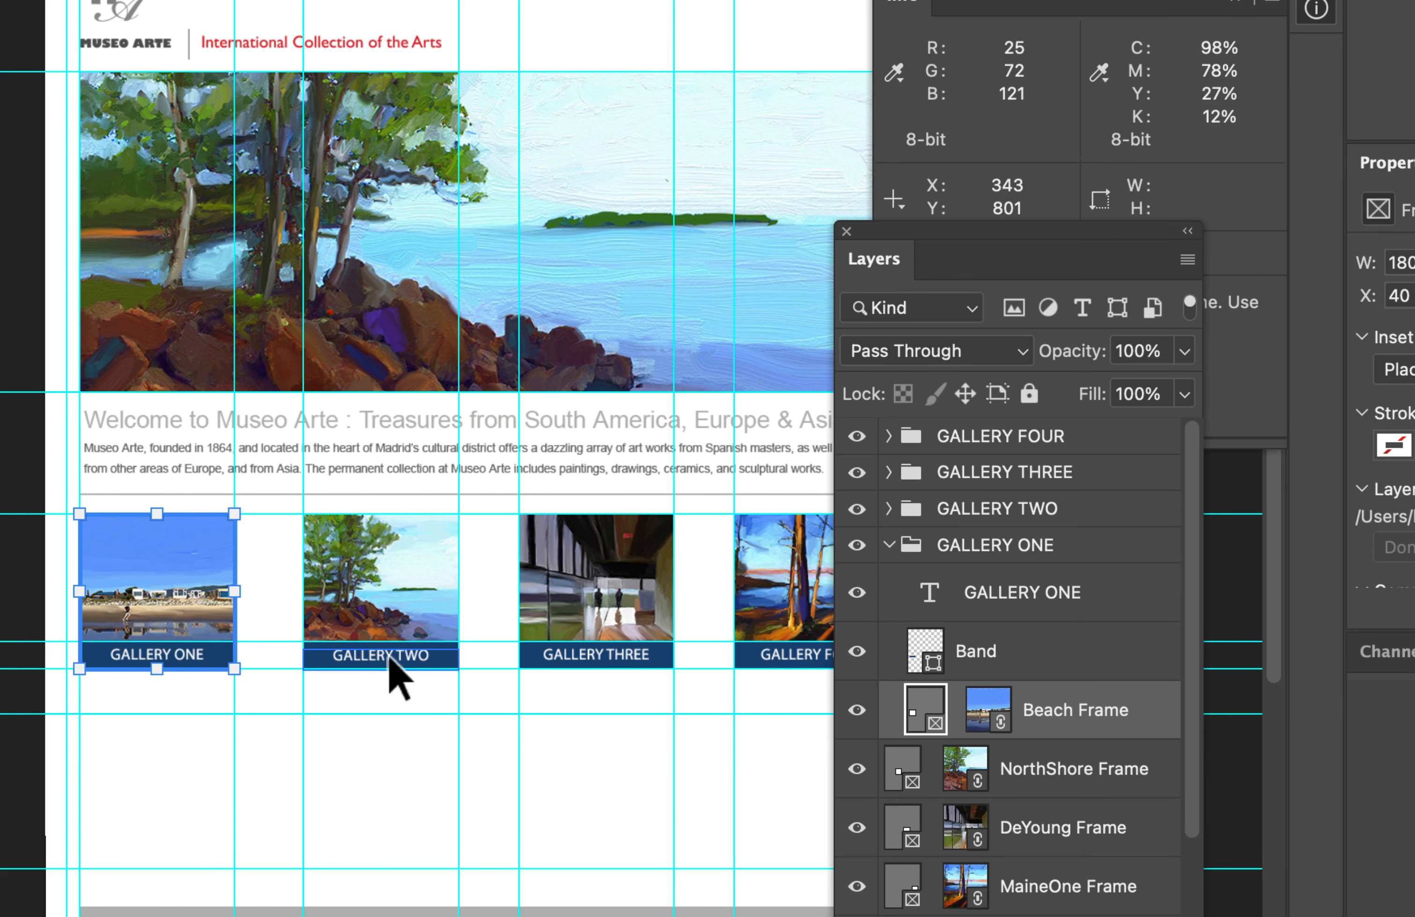
{"action": "left_click", "coordinate": [988, 576]}
{"action": "left_click", "coordinate": [889, 545]}
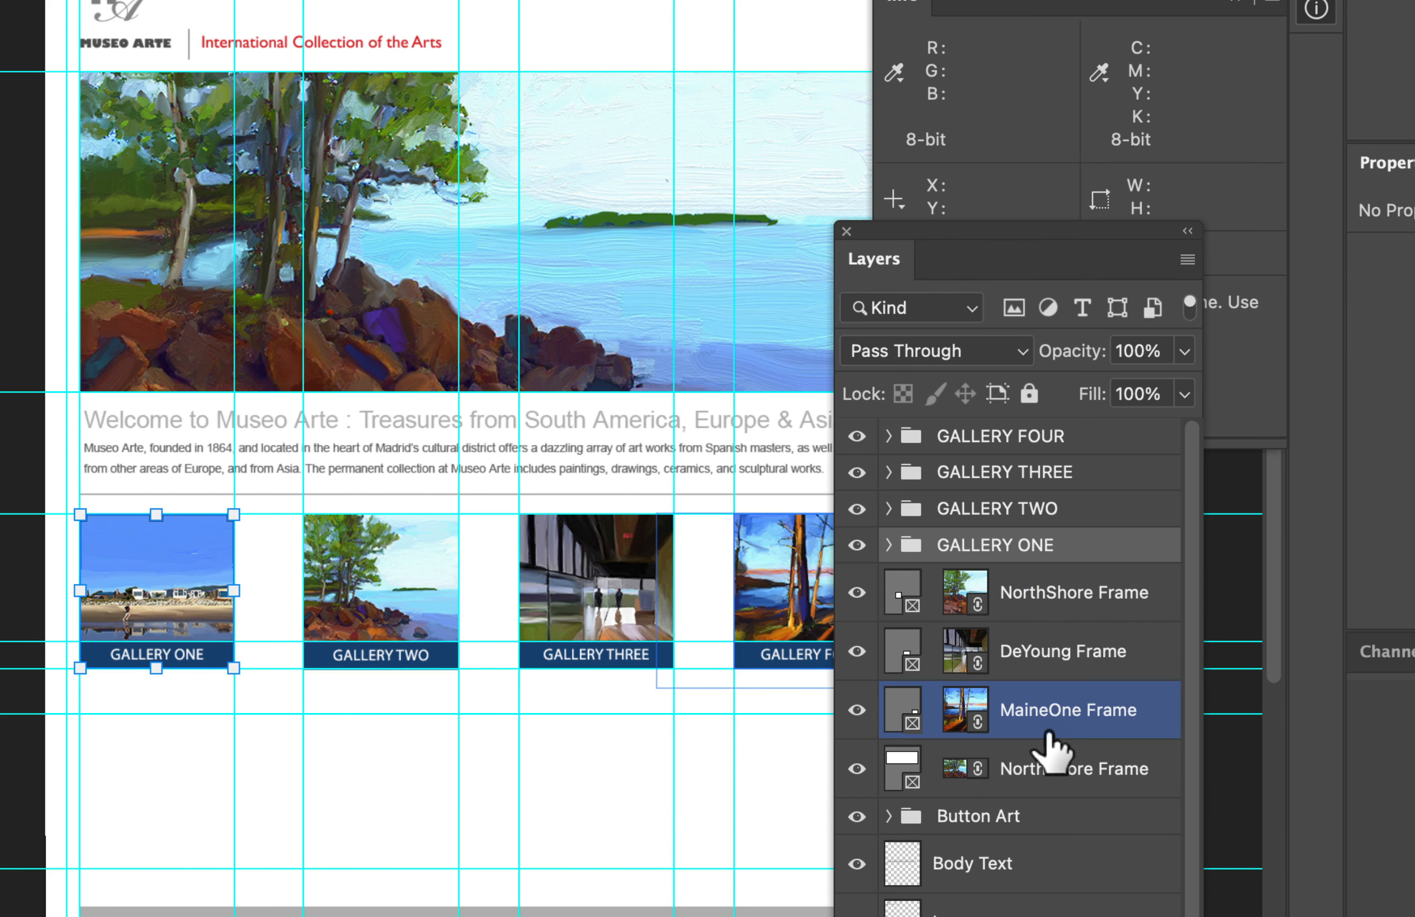
Step: Move the square NorthShore Frame layer into the GALLERY TWO group beneath its Band layer and collapse the group
{"action": "left_click", "coordinate": [1024, 735]}
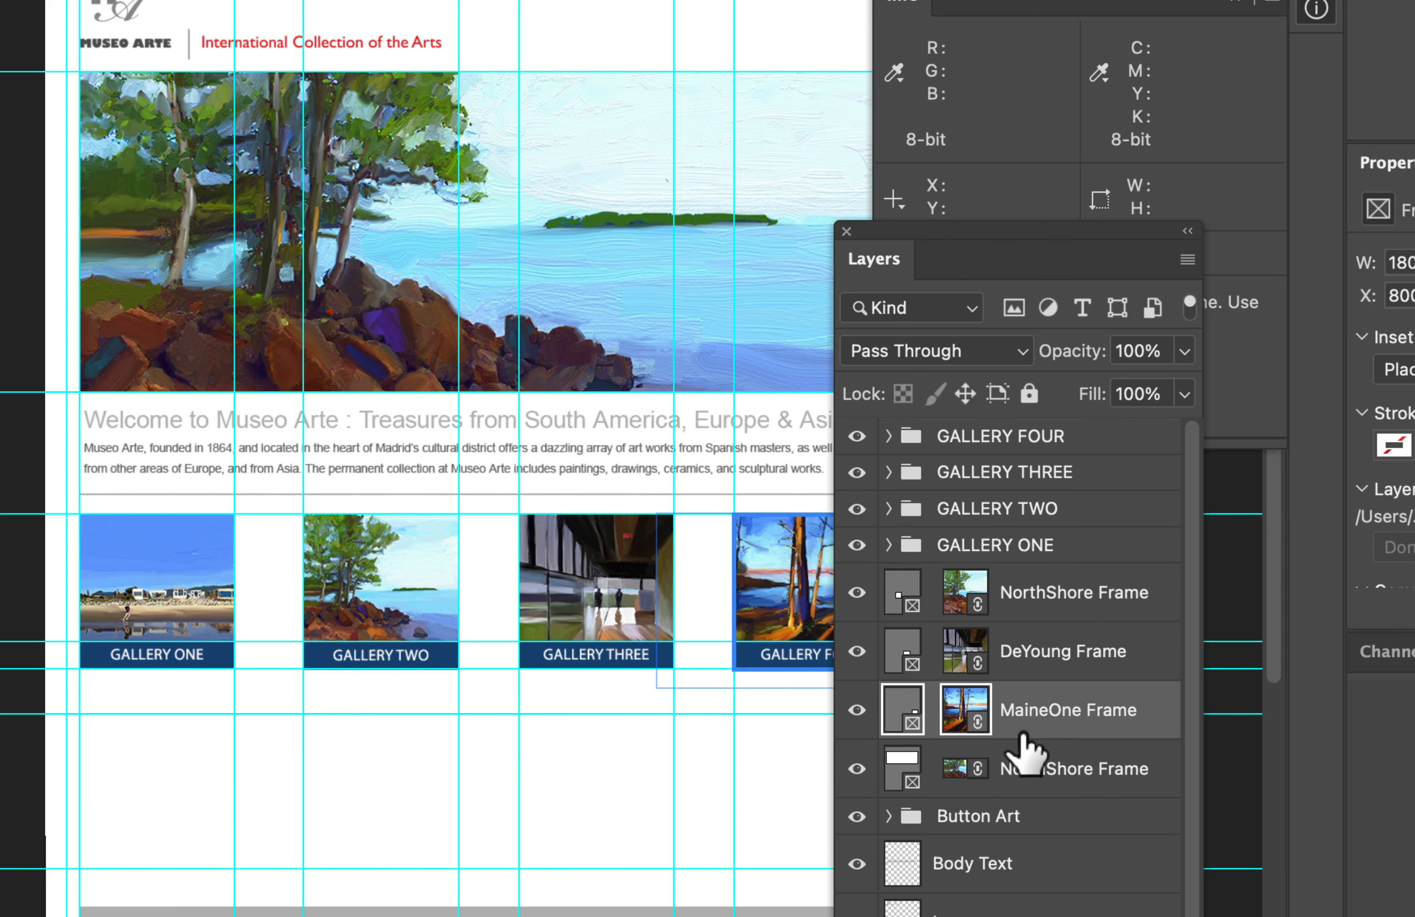
{"action": "left_click", "coordinate": [1059, 596]}
{"action": "left_click_drag", "start_coordinate": [1049, 606], "coordinate": [1033, 515]}
{"action": "left_click", "coordinate": [889, 509]}
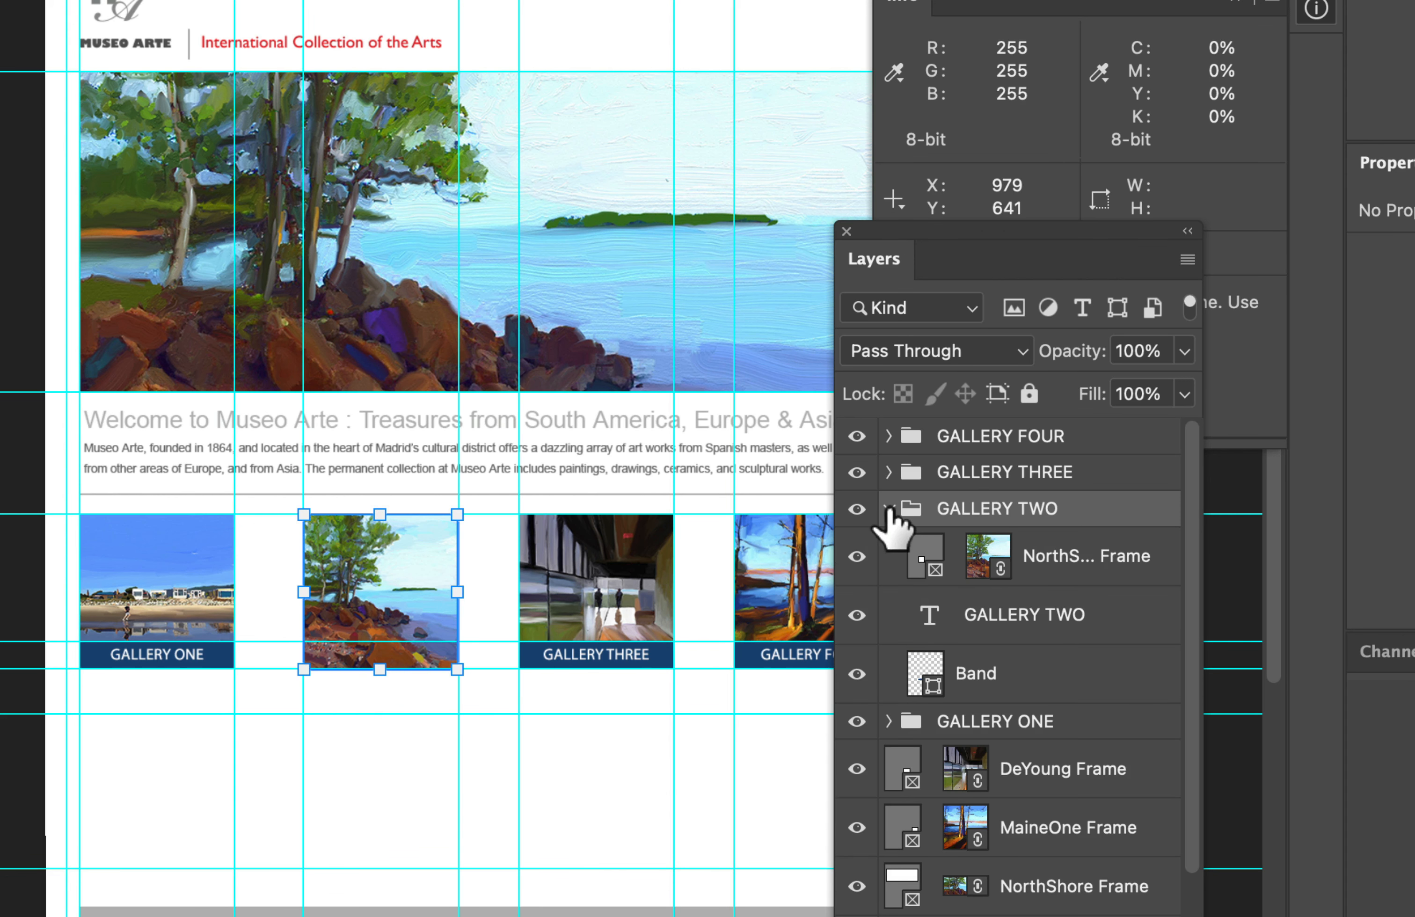
{"action": "left_click", "coordinate": [1089, 561]}
{"action": "left_click_drag", "start_coordinate": [1081, 578], "coordinate": [1074, 706]}
{"action": "left_click", "coordinate": [360, 655]}
{"action": "left_click", "coordinate": [906, 554]}
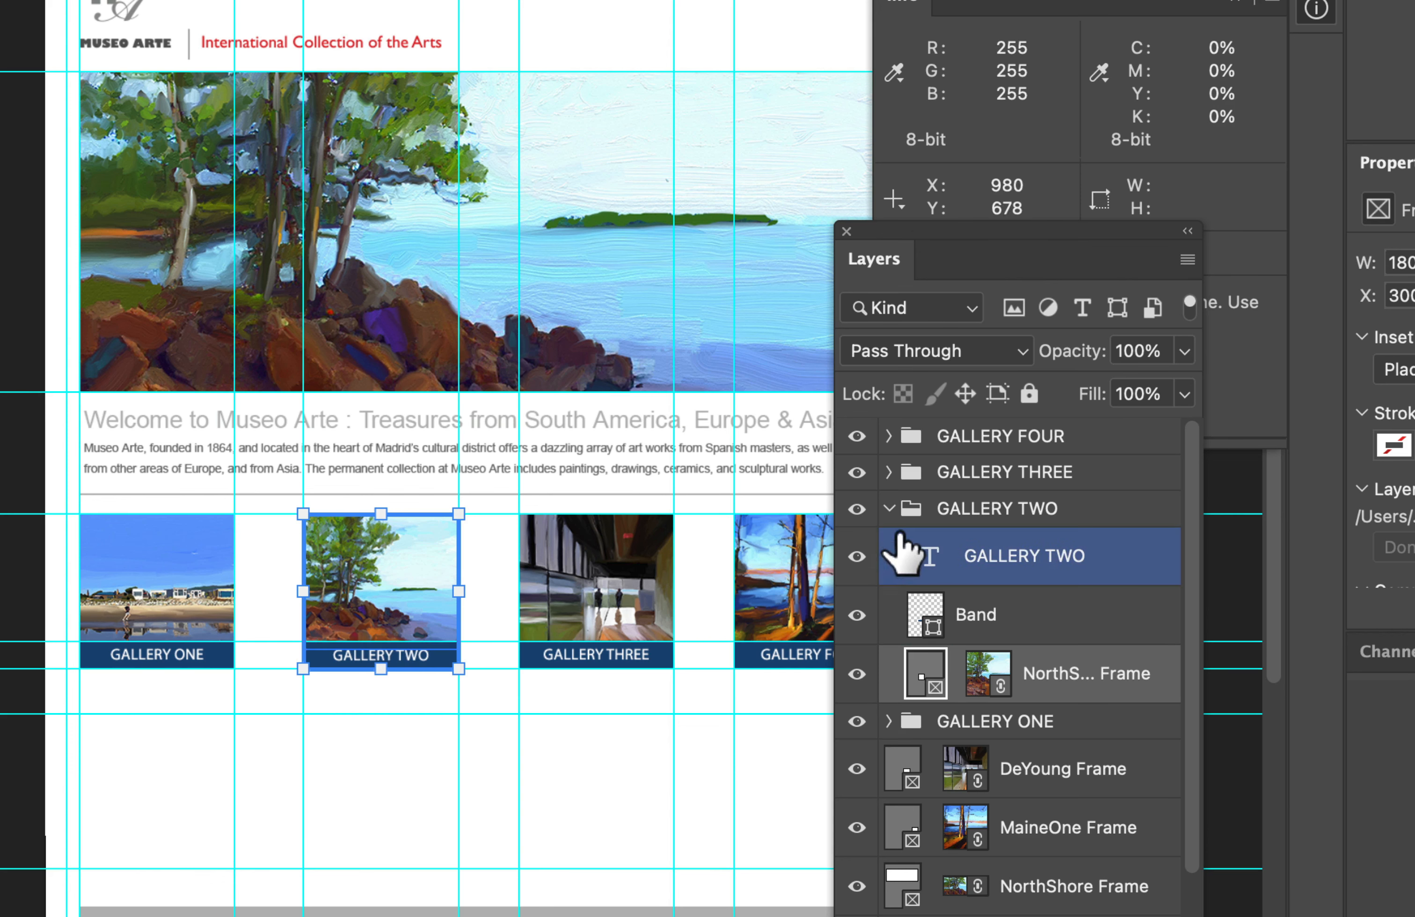
{"action": "left_click", "coordinate": [890, 512]}
{"action": "left_click", "coordinate": [888, 509]}
Step: Move the DeYoung Frame layer into the GALLERY THREE group beneath its Band layer and collapse the group
{"action": "left_click", "coordinate": [960, 650]}
{"action": "left_click", "coordinate": [1039, 711]}
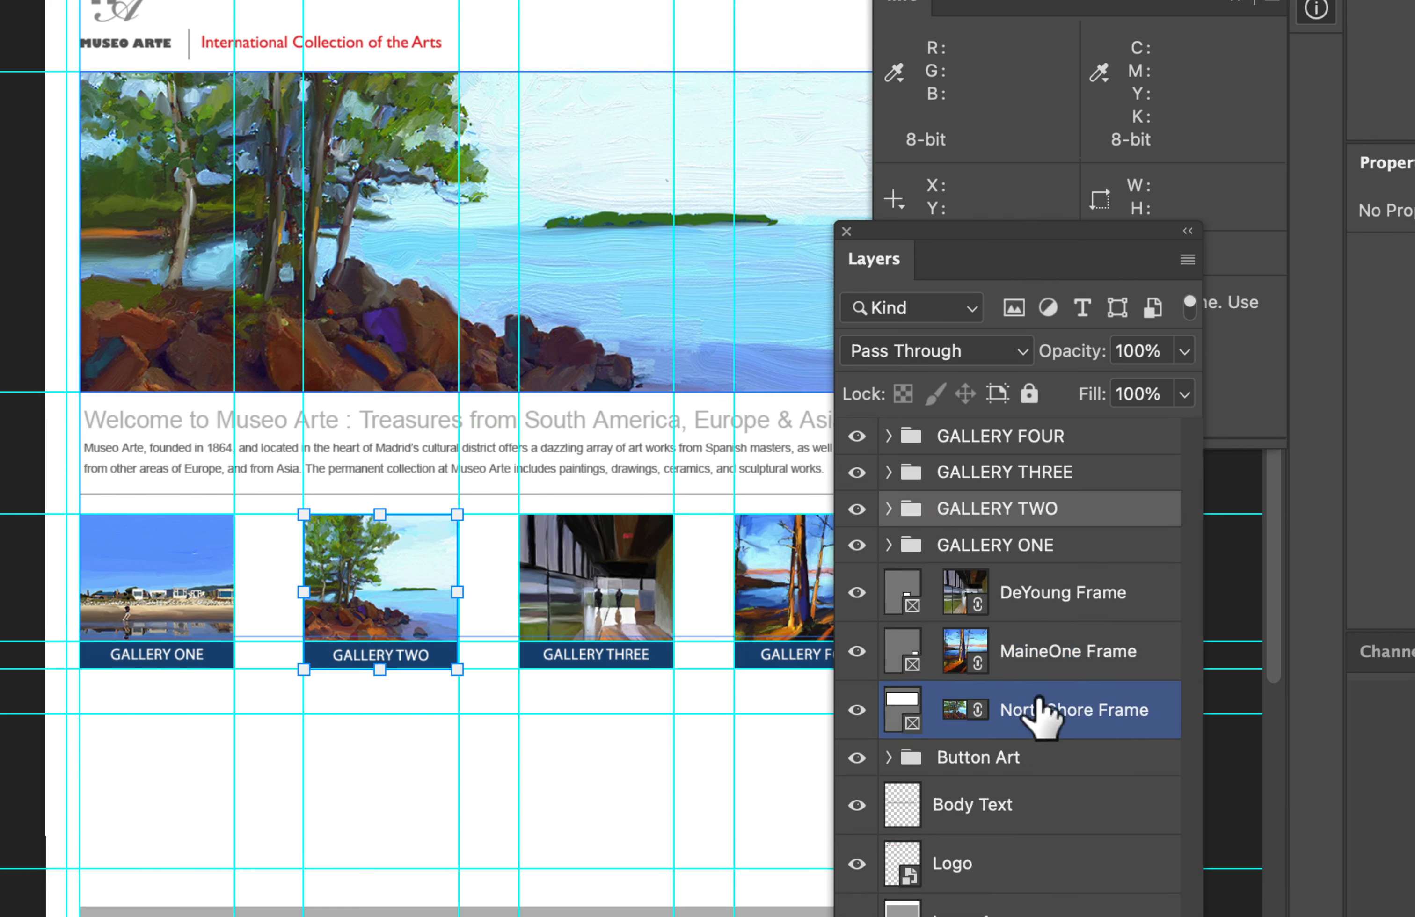
{"action": "left_click", "coordinate": [916, 598]}
{"action": "left_click", "coordinate": [1097, 634]}
{"action": "left_click", "coordinate": [1105, 601]}
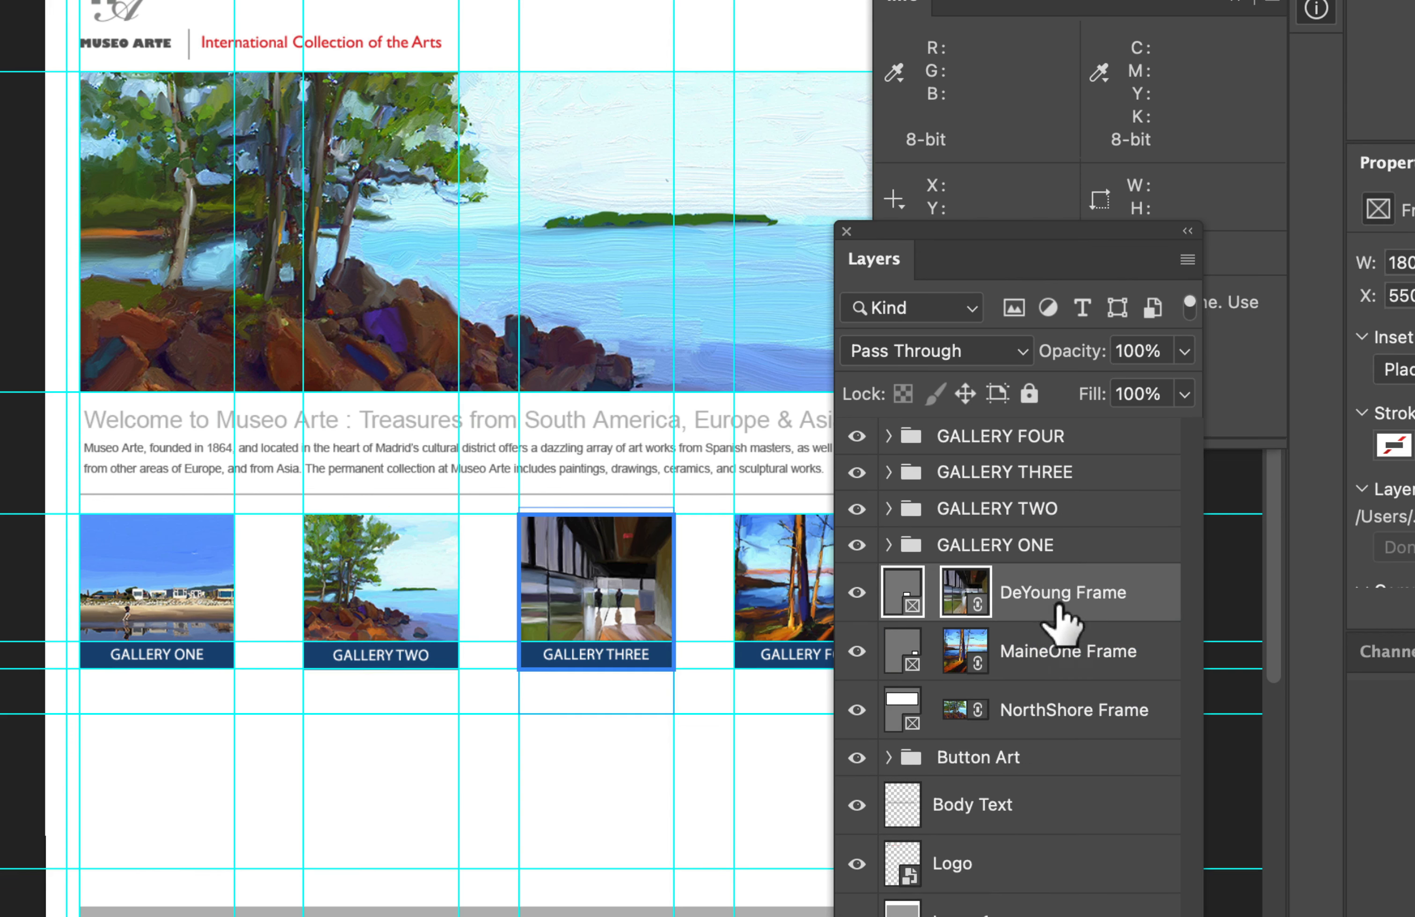
{"action": "left_click_drag", "start_coordinate": [1062, 588], "coordinate": [1023, 652]}
{"action": "left_click", "coordinate": [888, 472]}
{"action": "left_click", "coordinate": [938, 530]}
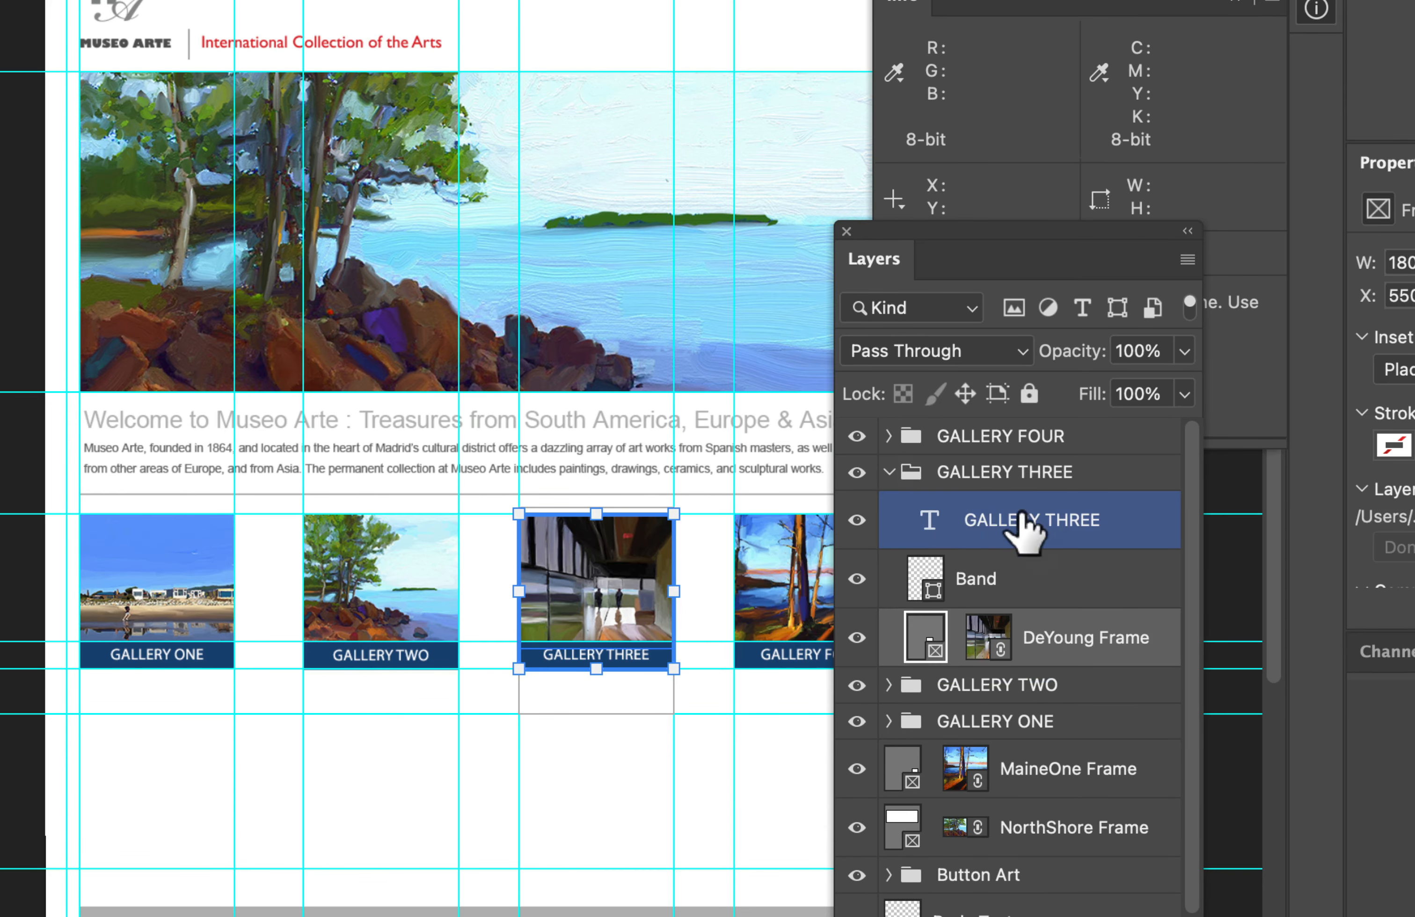
{"action": "left_click", "coordinate": [889, 472]}
Step: Move the MaineOne Frame layer into the GALLERY FOUR group beneath its Band layer and collapse the group
{"action": "left_click", "coordinate": [1092, 620]}
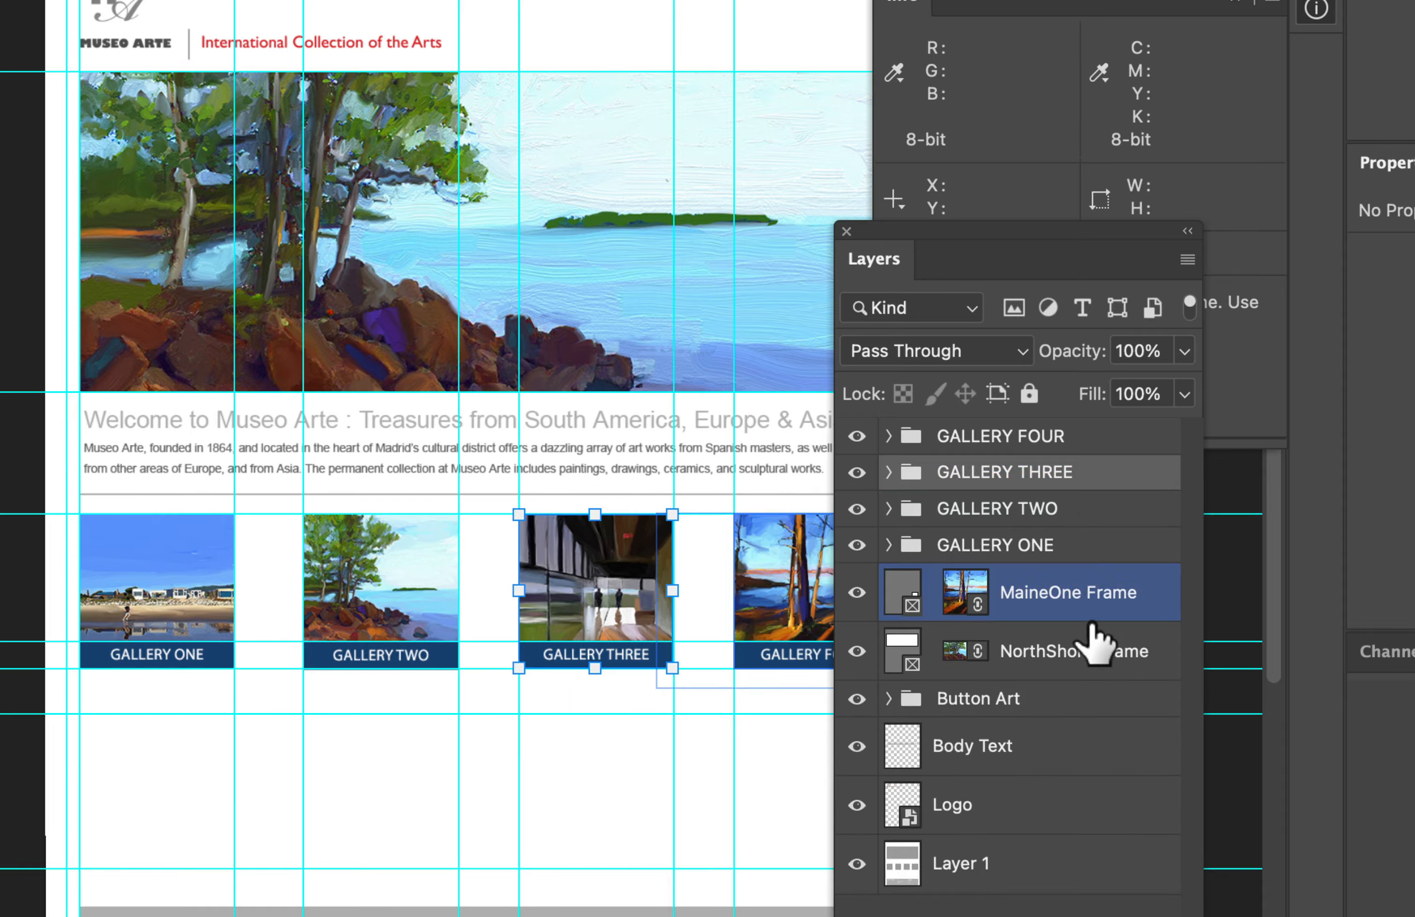
{"action": "left_click", "coordinate": [1064, 596]}
{"action": "scroll", "coordinate": [715, 618], "scroll_direction": "right", "scroll_amount": 6}
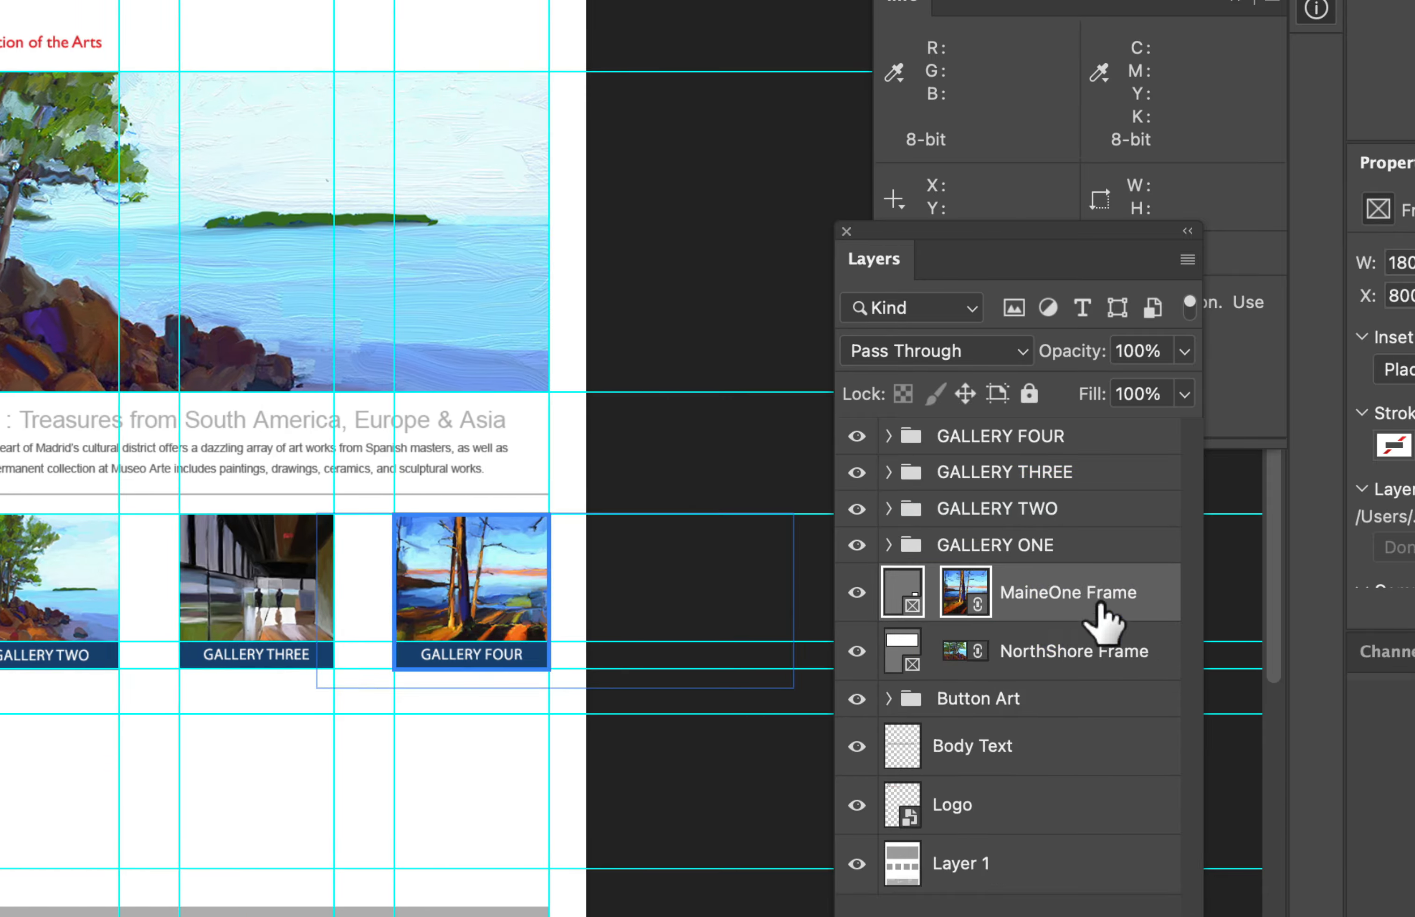
{"action": "left_click_drag", "start_coordinate": [1066, 622], "coordinate": [1048, 436]}
{"action": "left_click", "coordinate": [889, 436]}
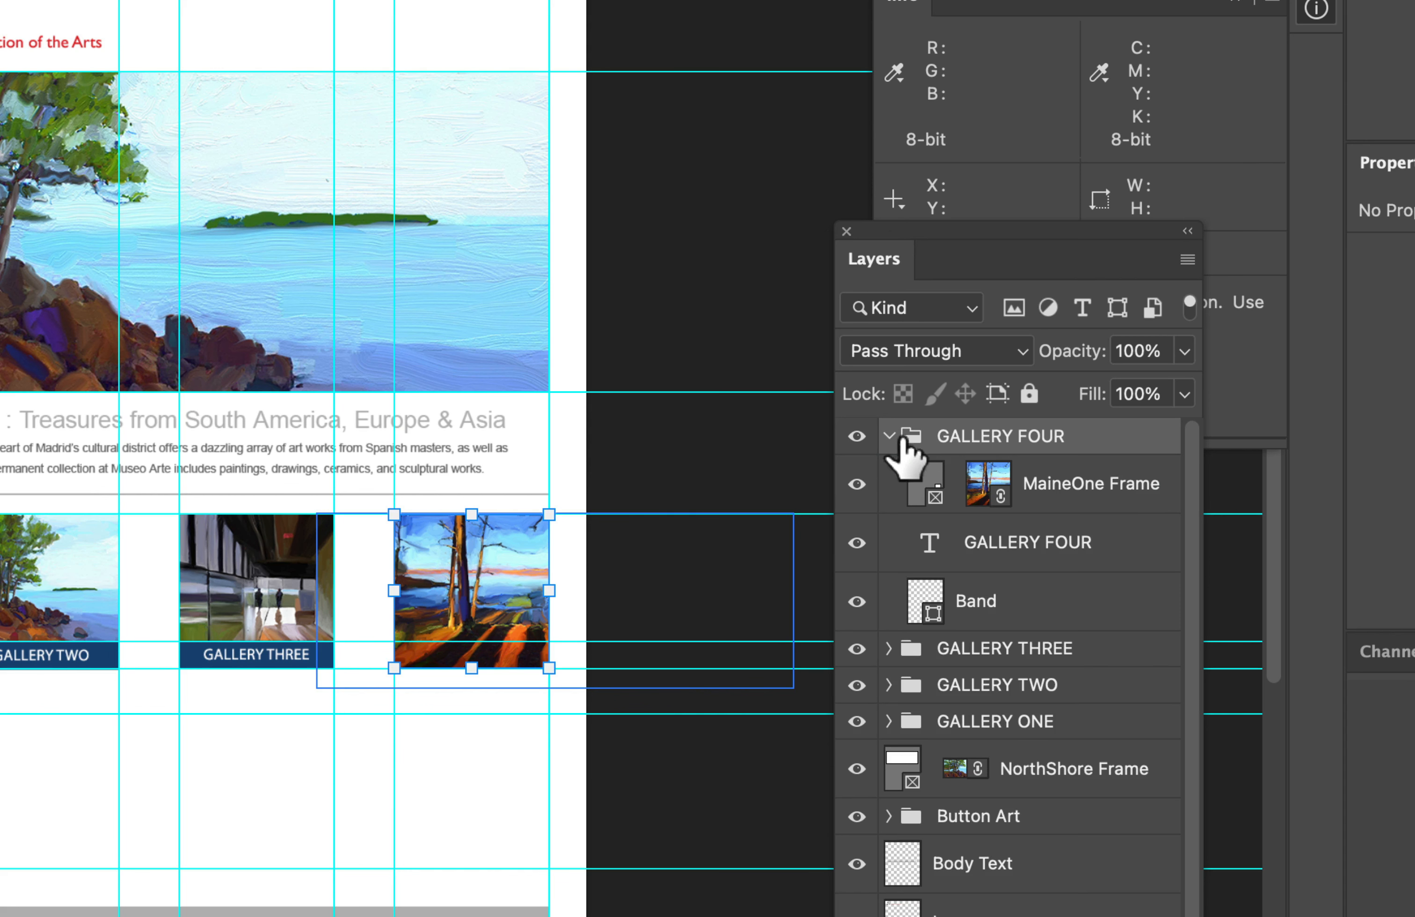
{"action": "left_click_drag", "start_coordinate": [960, 478], "coordinate": [947, 624]}
{"action": "left_click", "coordinate": [893, 444]}
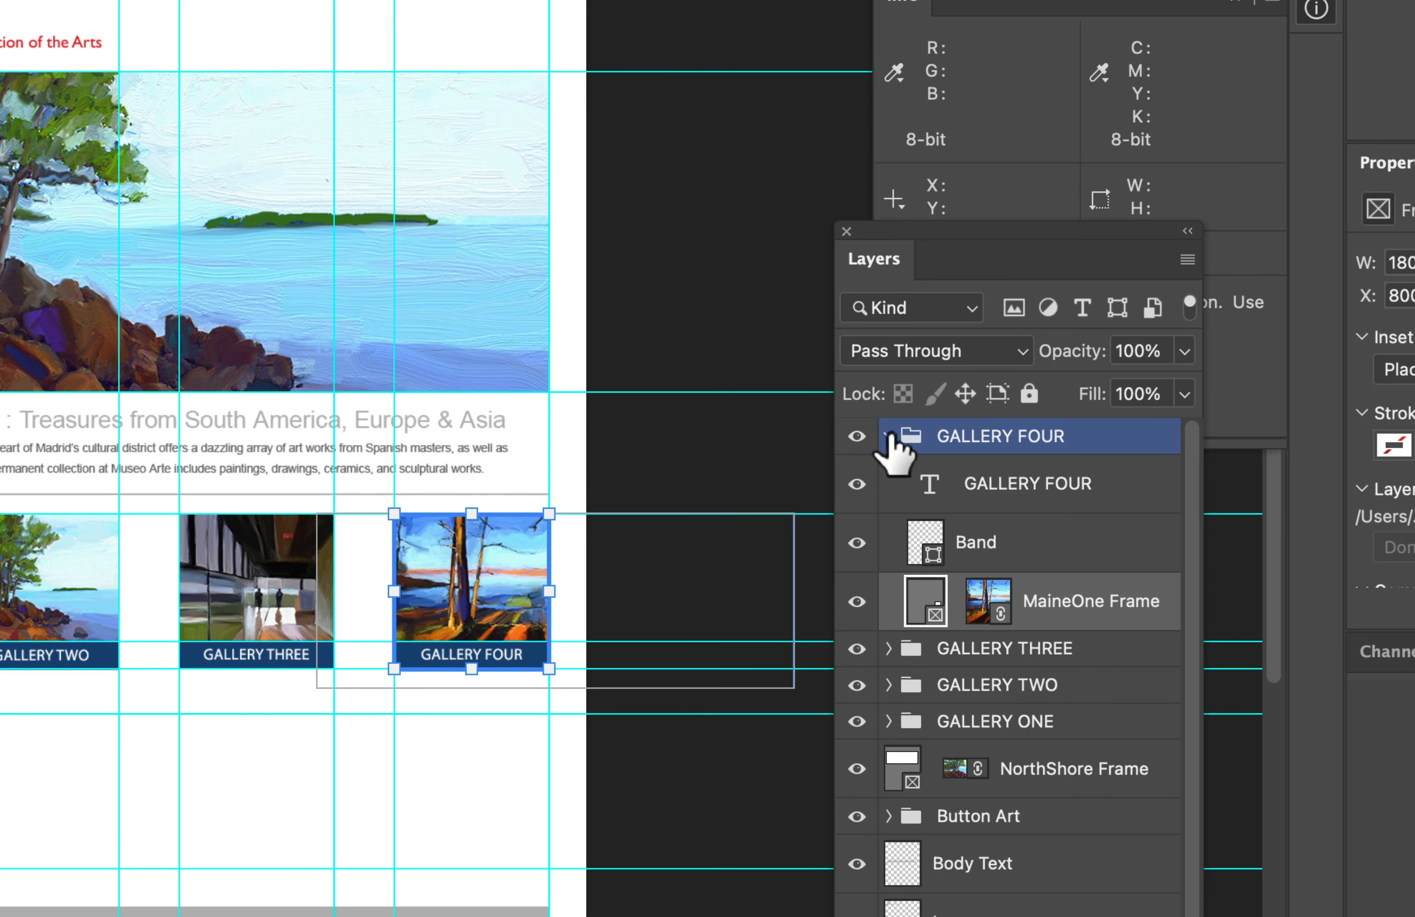
{"action": "left_click", "coordinate": [888, 436]}
Step: Add a drop shadow to the GALLERY ONE group and set its color to black (000000)
{"action": "left_click", "coordinate": [991, 608]}
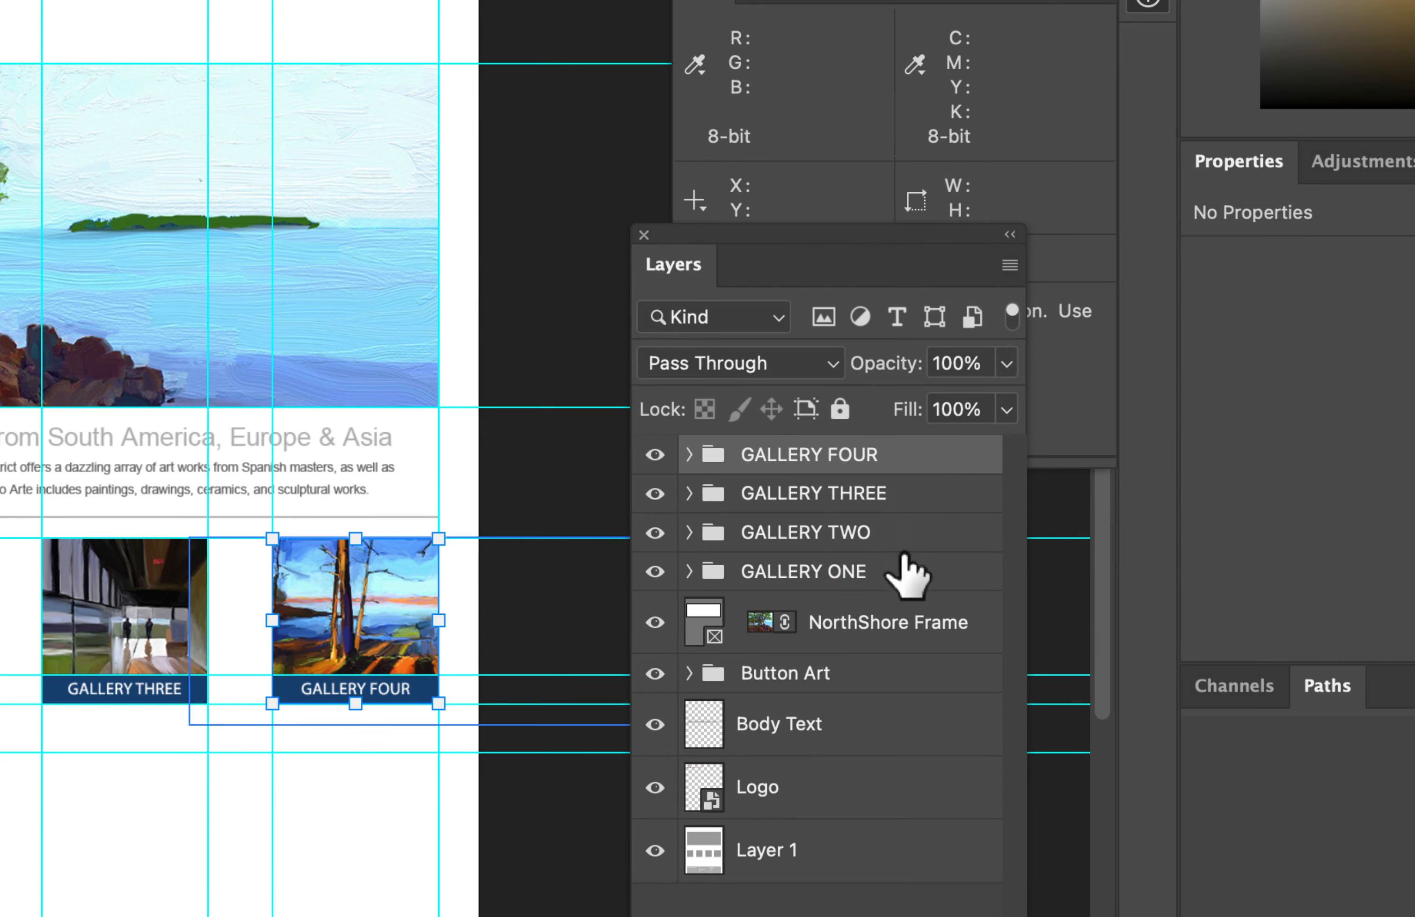
{"action": "left_click", "coordinate": [896, 558]}
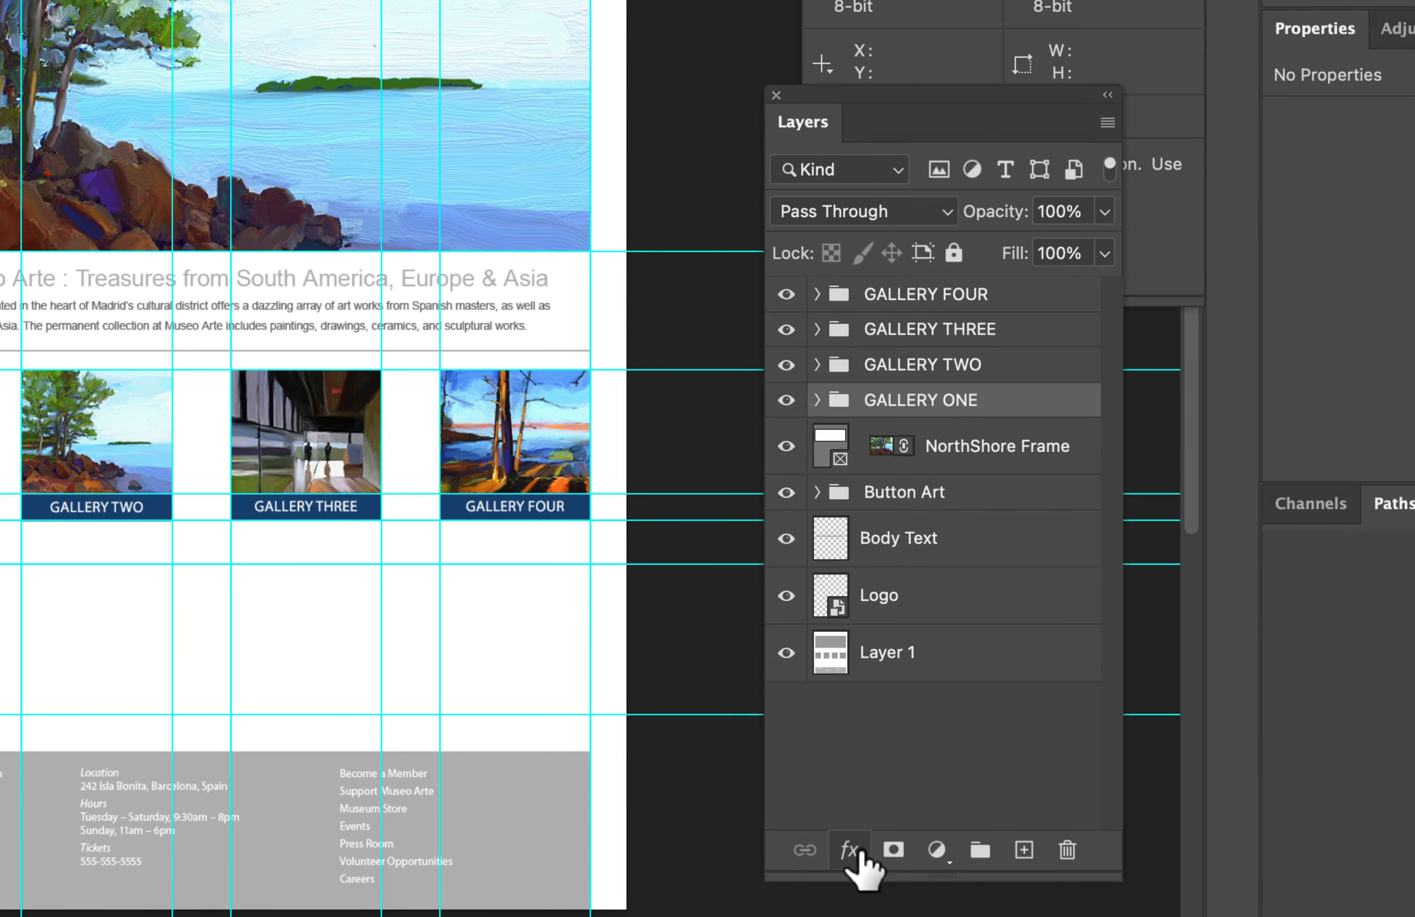
{"action": "left_click", "coordinate": [856, 846]}
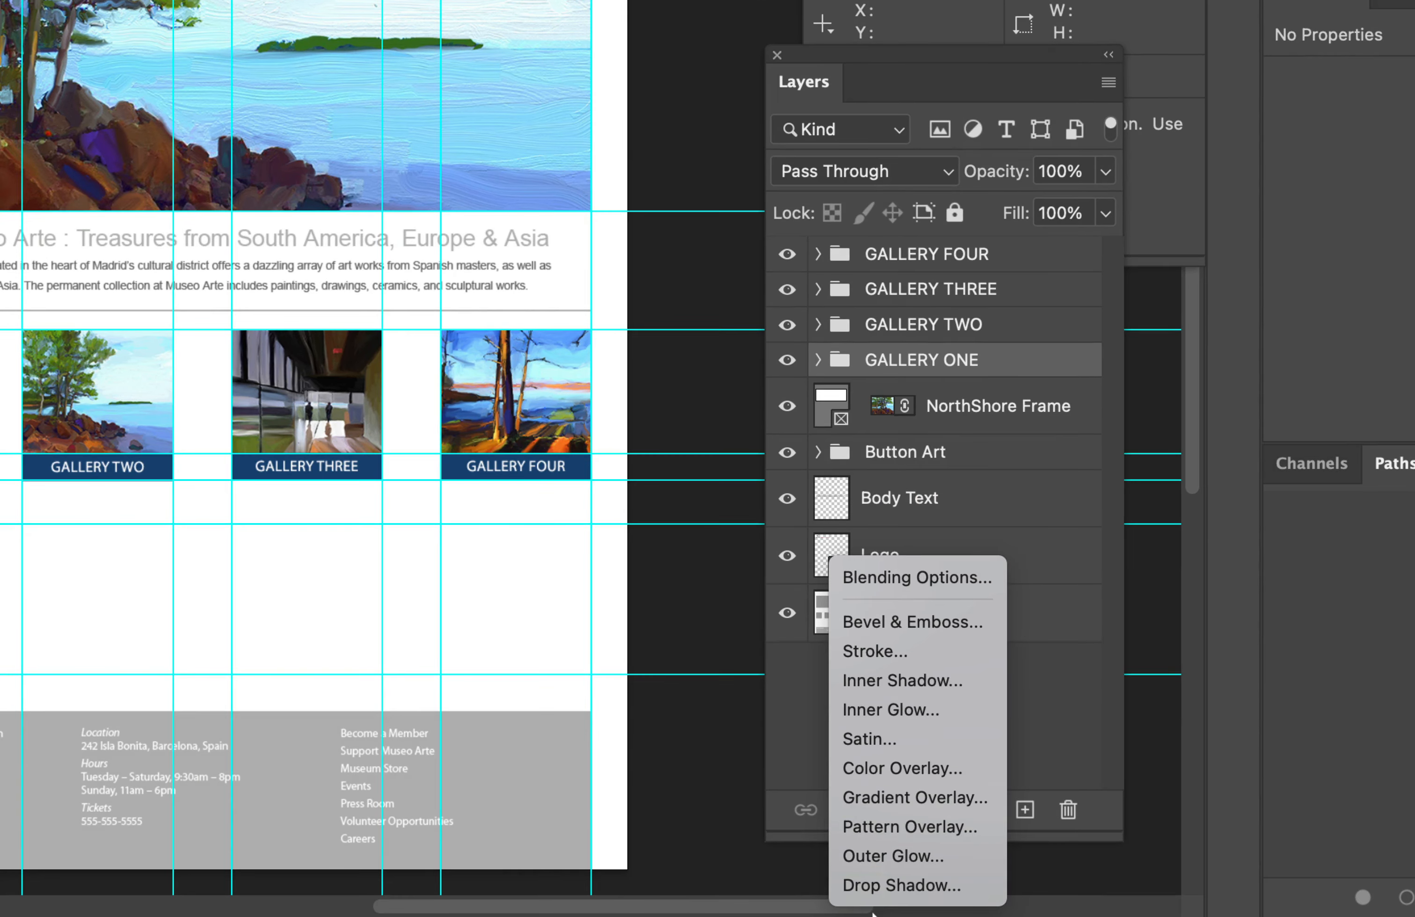
{"action": "left_click", "coordinate": [887, 886]}
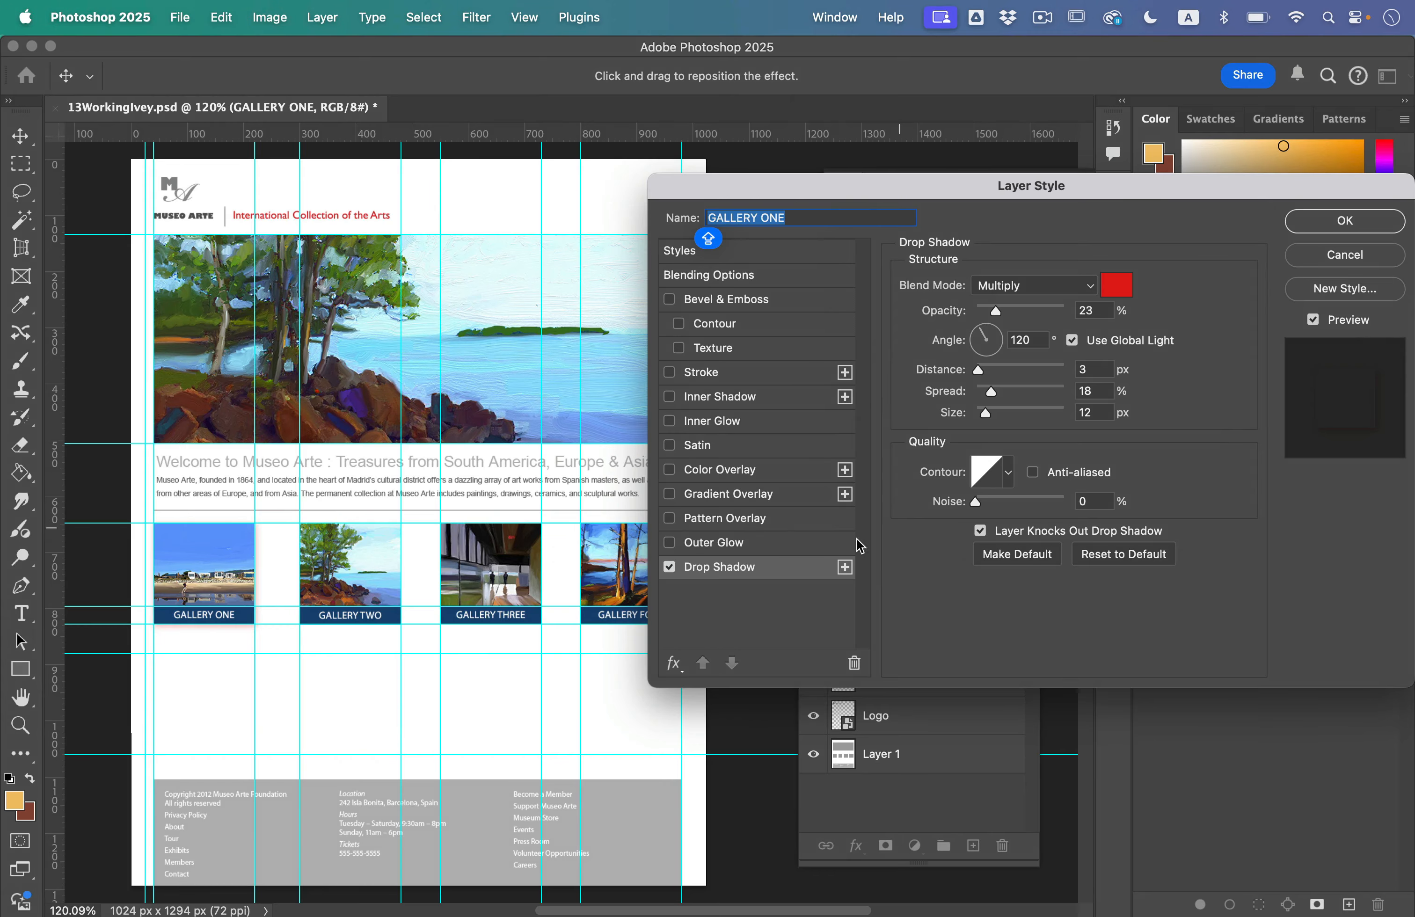
{"action": "left_click_drag", "start_coordinate": [920, 212], "coordinate": [718, 255]}
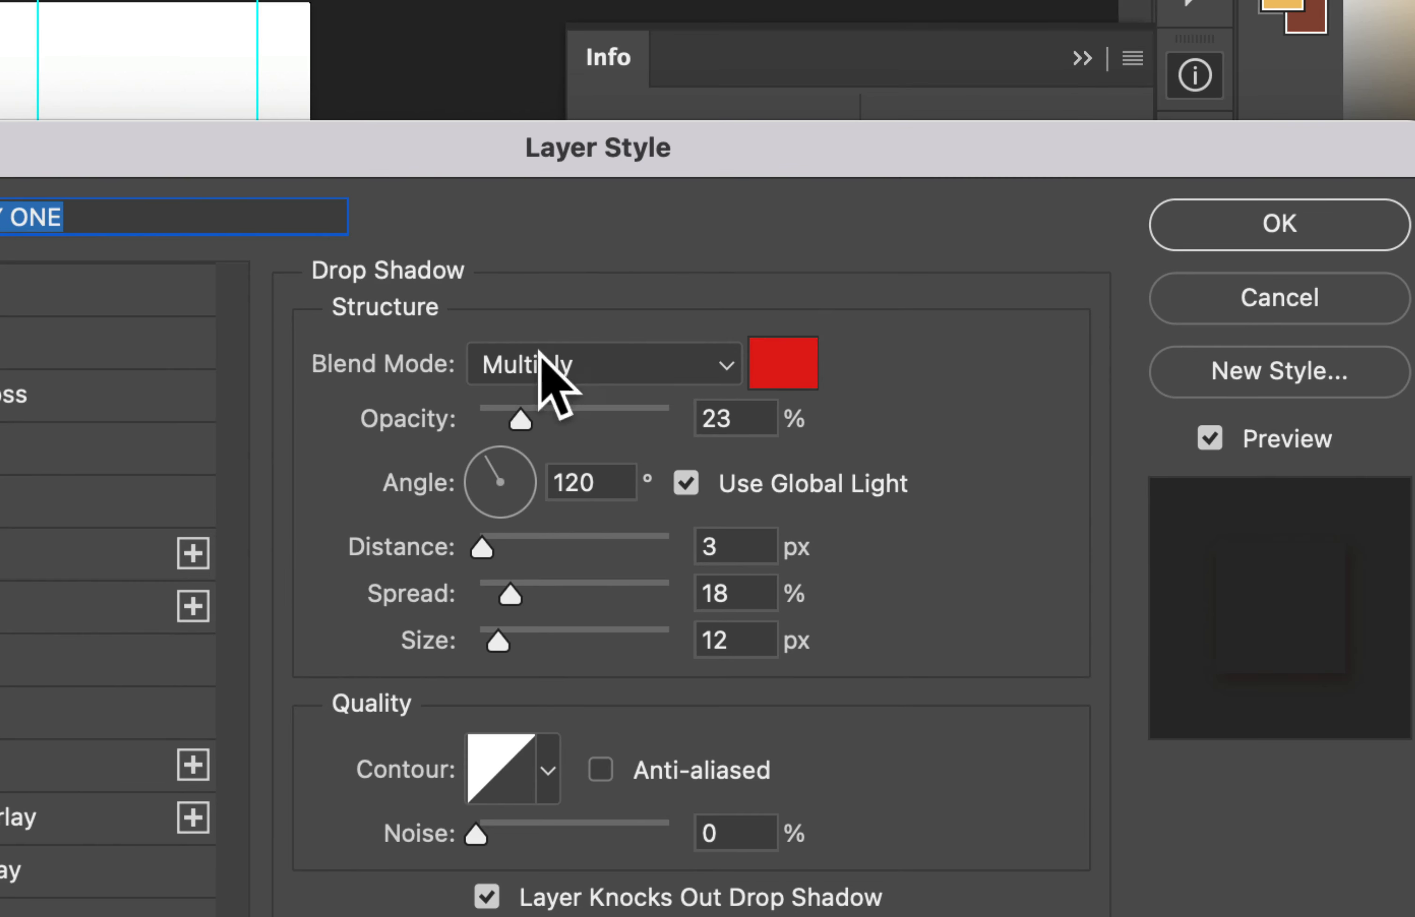
{"action": "left_click", "coordinate": [798, 366]}
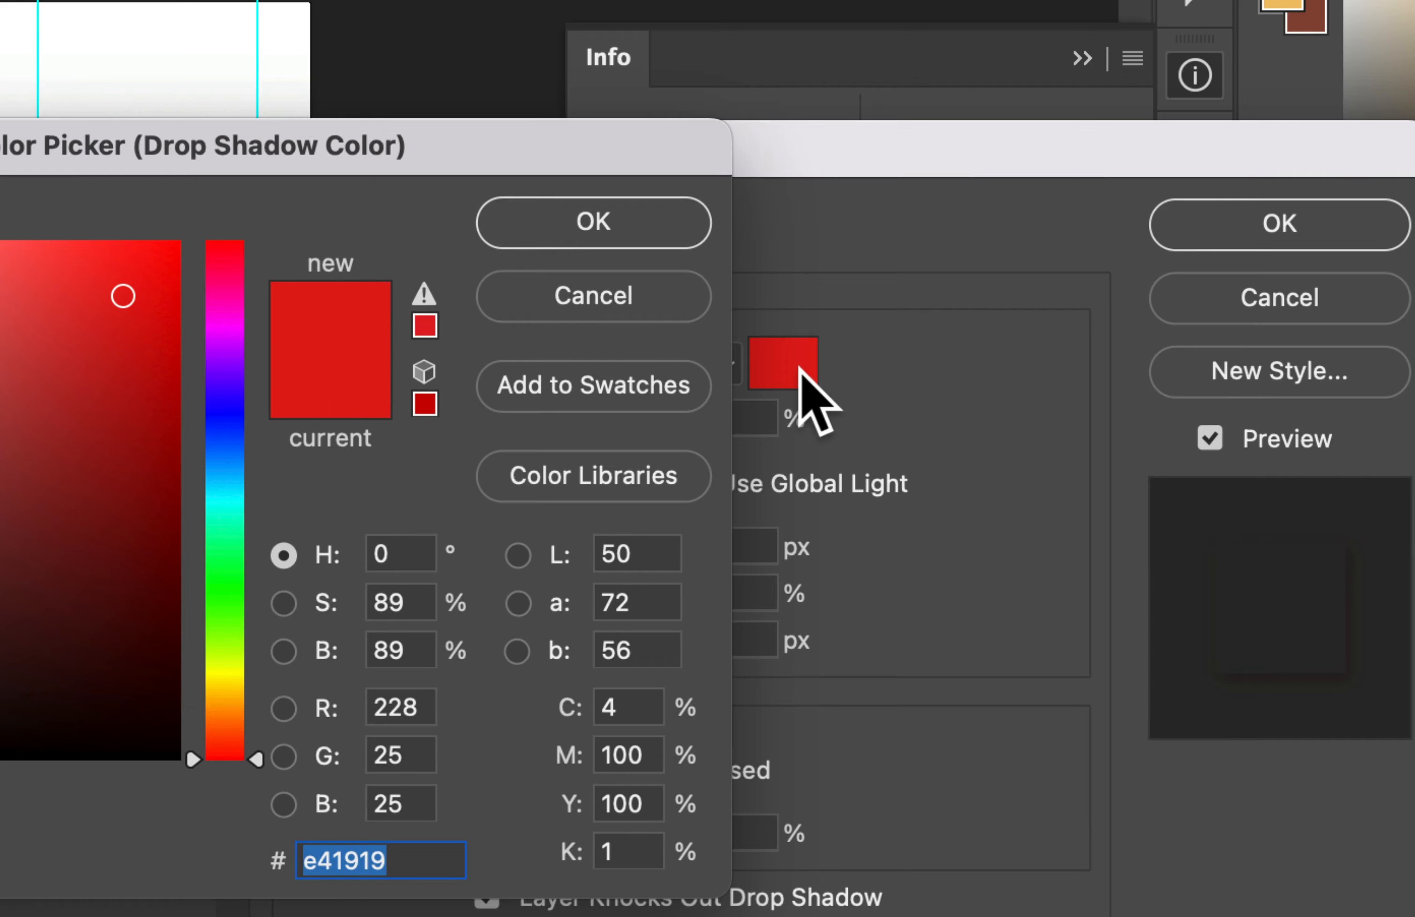
{"action": "left_click", "coordinate": [120, 699]}
{"action": "left_click_drag", "start_coordinate": [119, 699], "coordinate": [229, 826]}
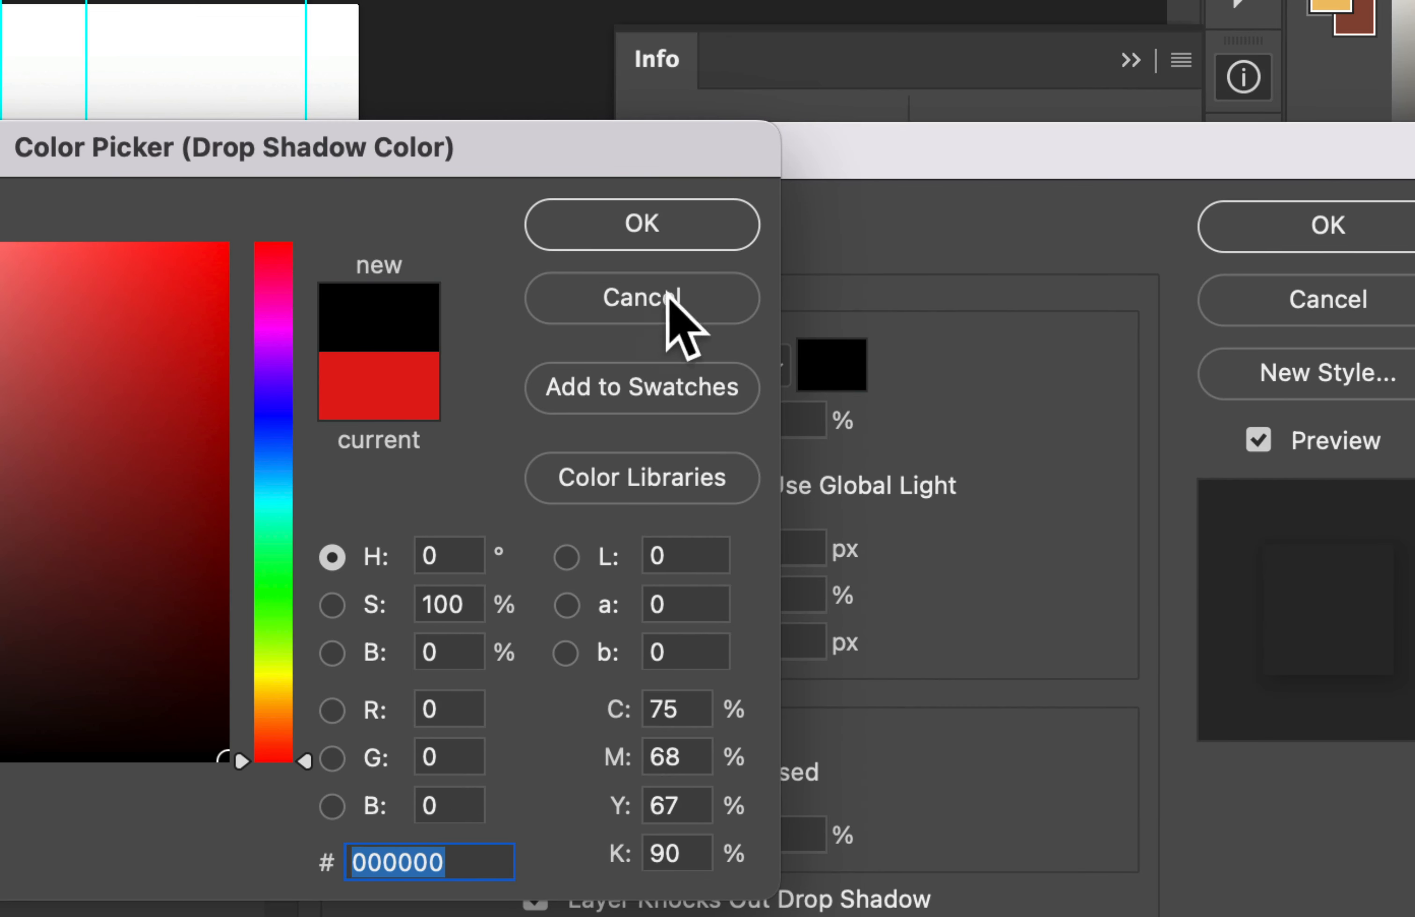
{"action": "left_click", "coordinate": [718, 227]}
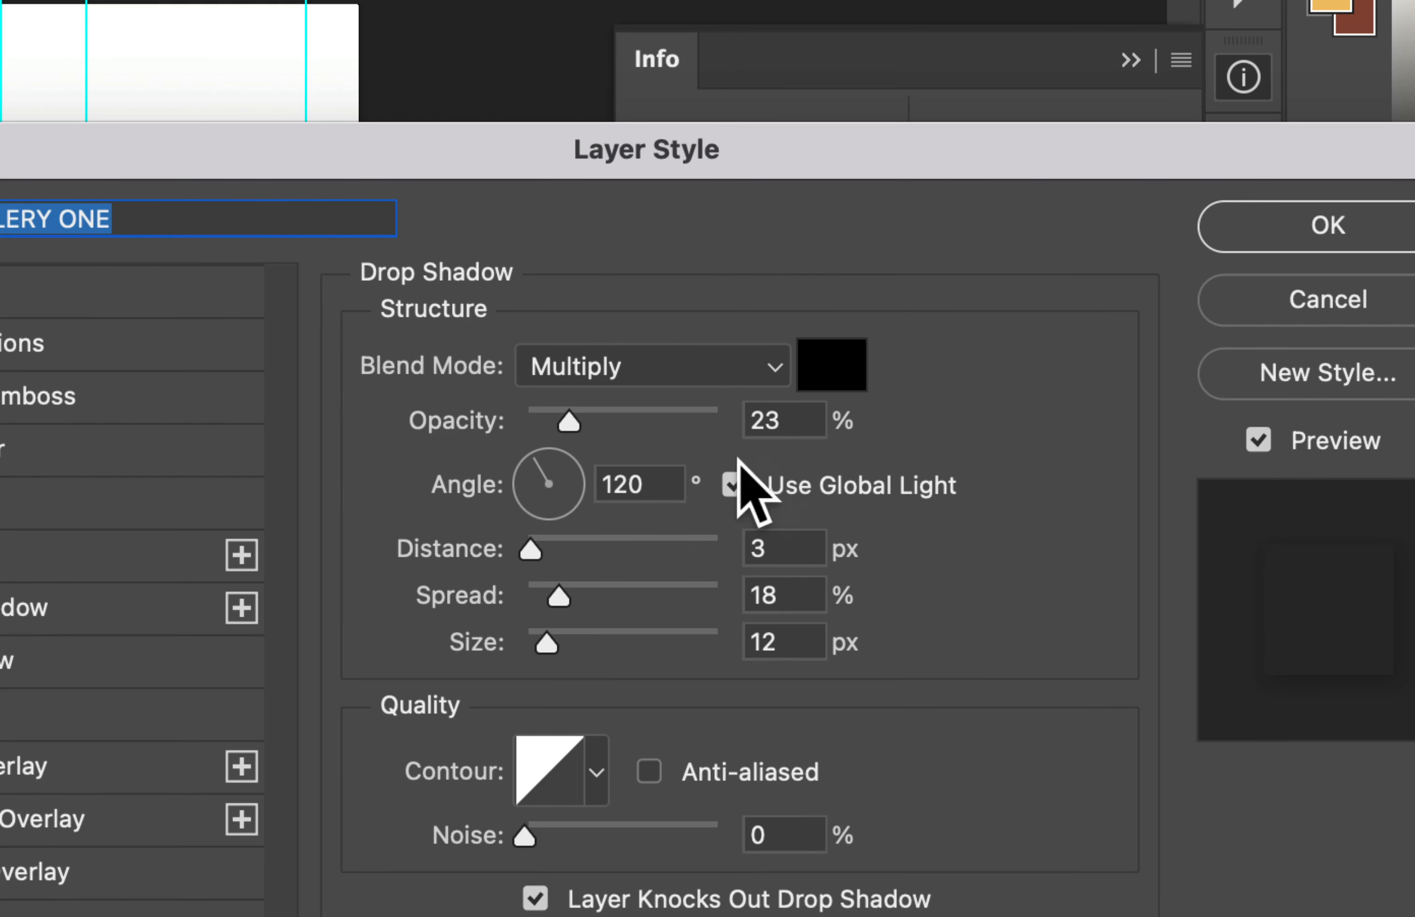
Step: Set the drop shadow to 27% opacity, 9 px distance, 19% spread and 18 px size, and apply it
{"action": "left_click", "coordinate": [783, 419]}
{"action": "type", "text": "27"}
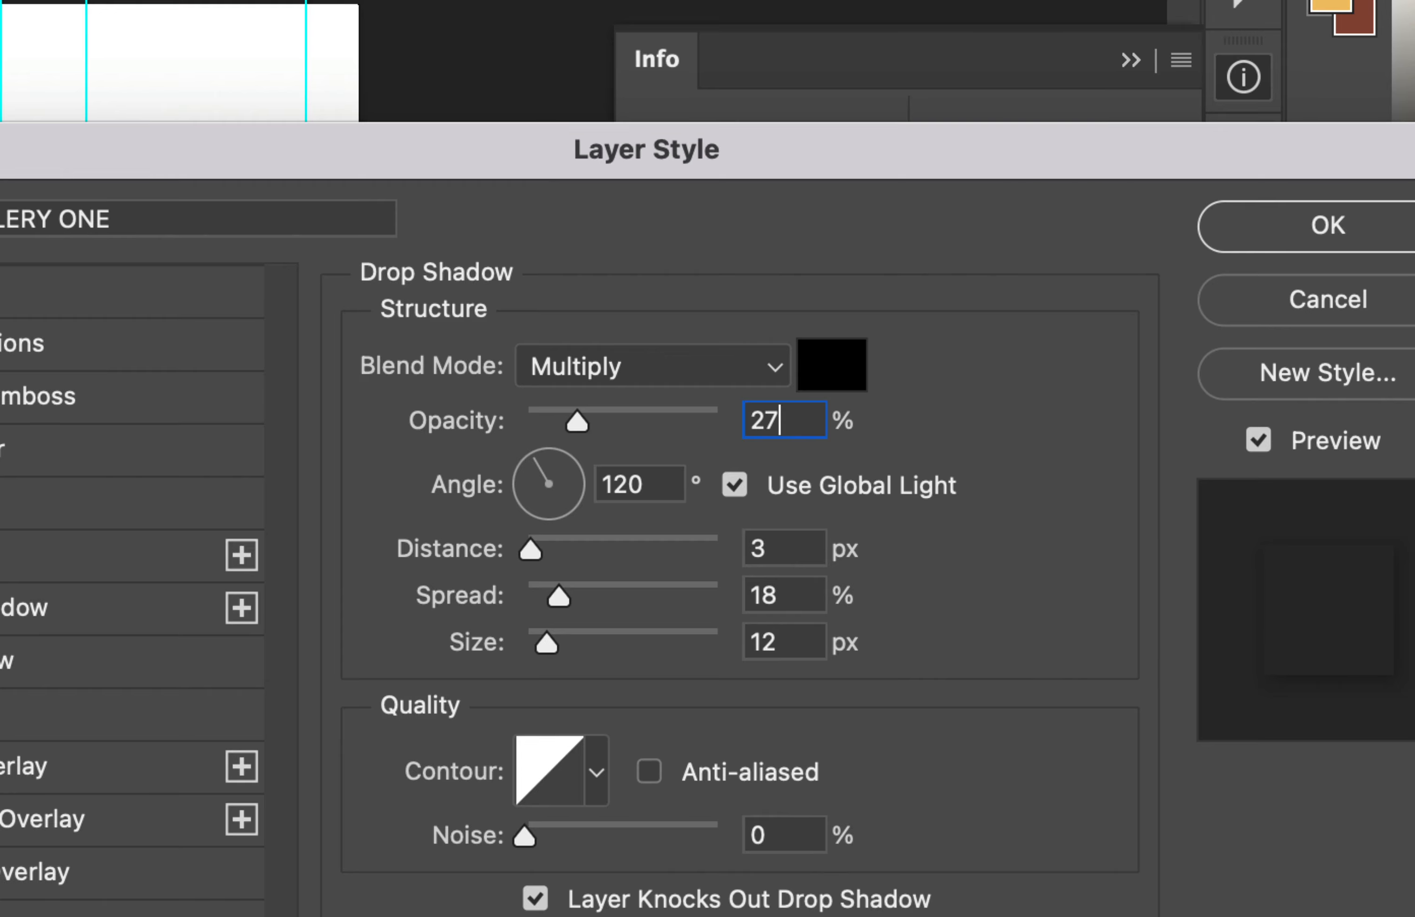
{"action": "left_click", "coordinate": [791, 551]}
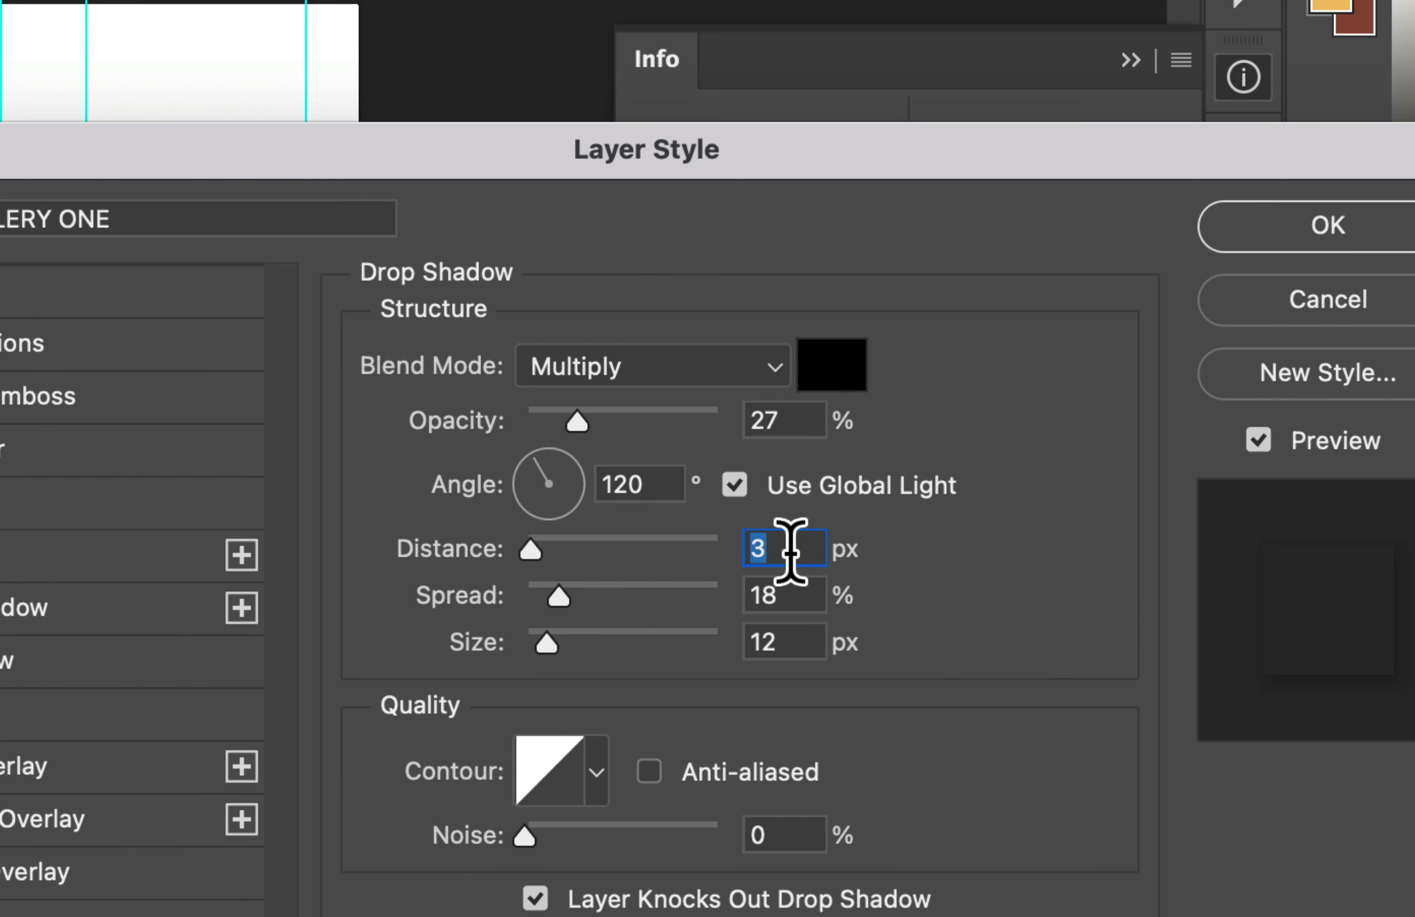
{"action": "type", "text": "9"}
{"action": "left_click", "coordinate": [789, 592]}
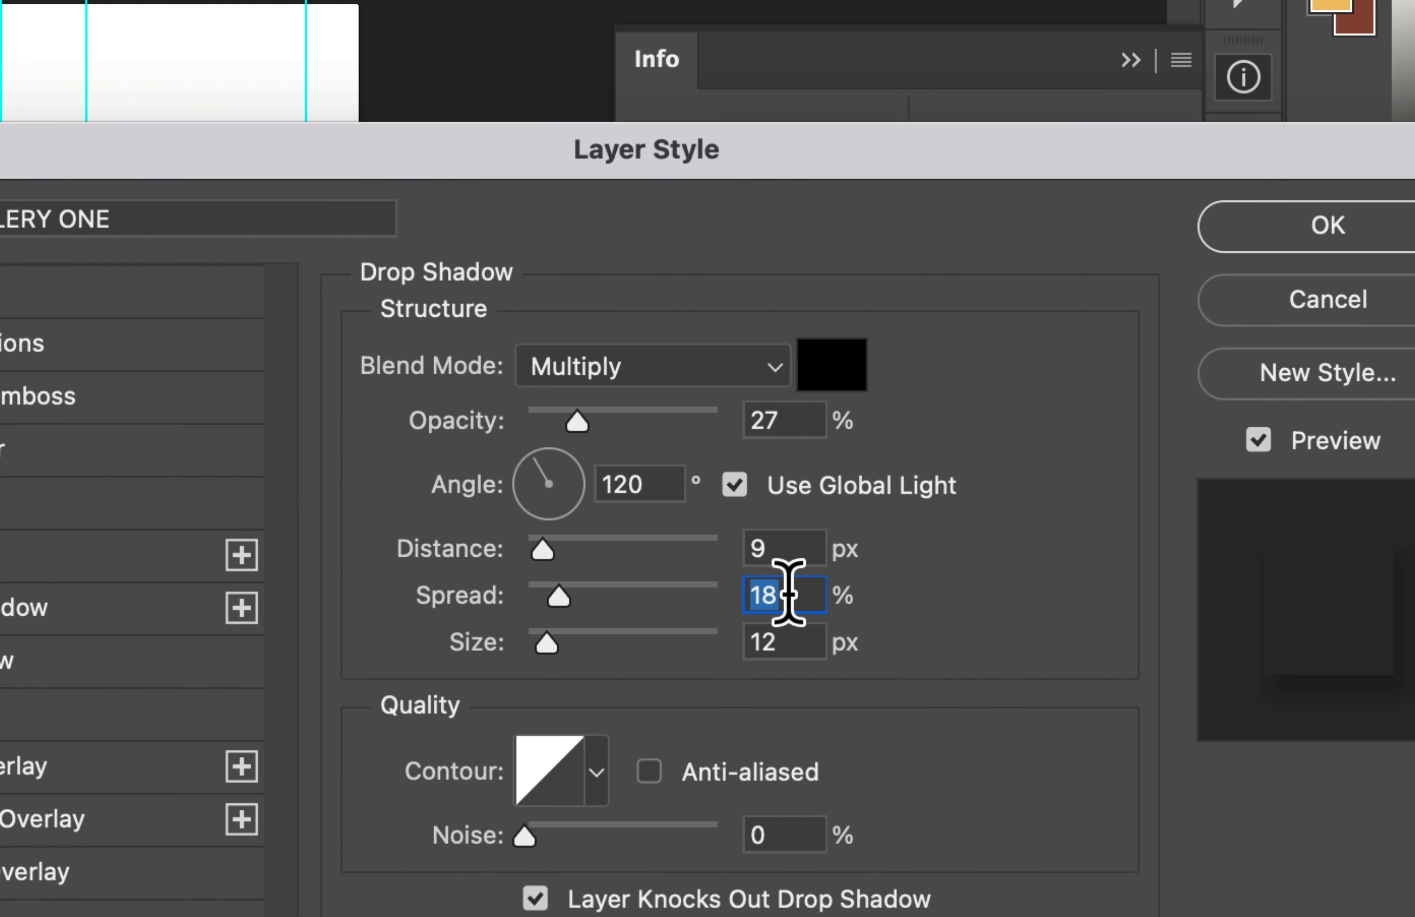
{"action": "type", "text": "1"}
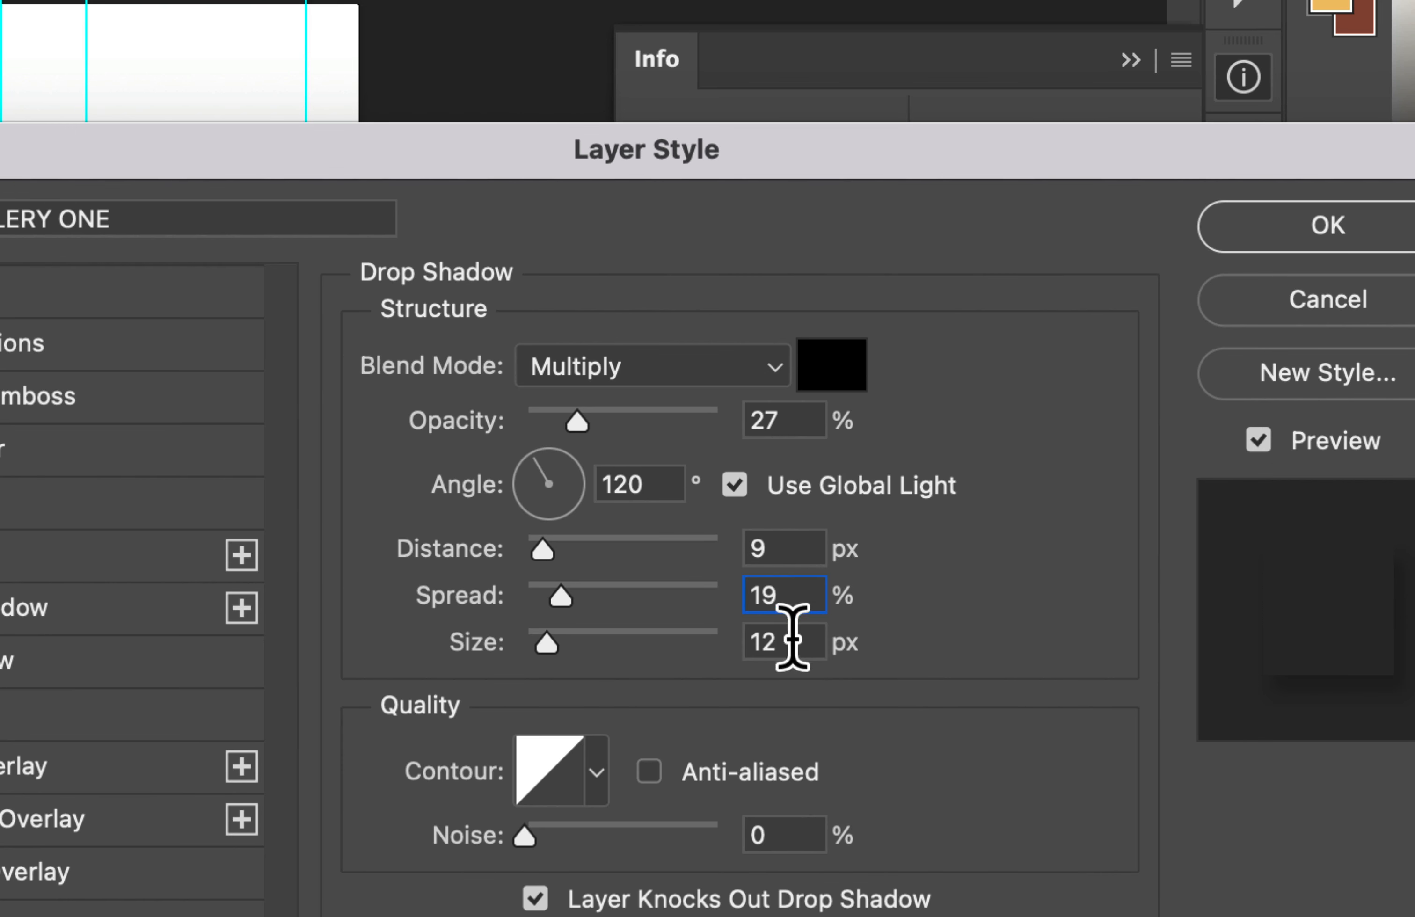
{"action": "left_click", "coordinate": [792, 637]}
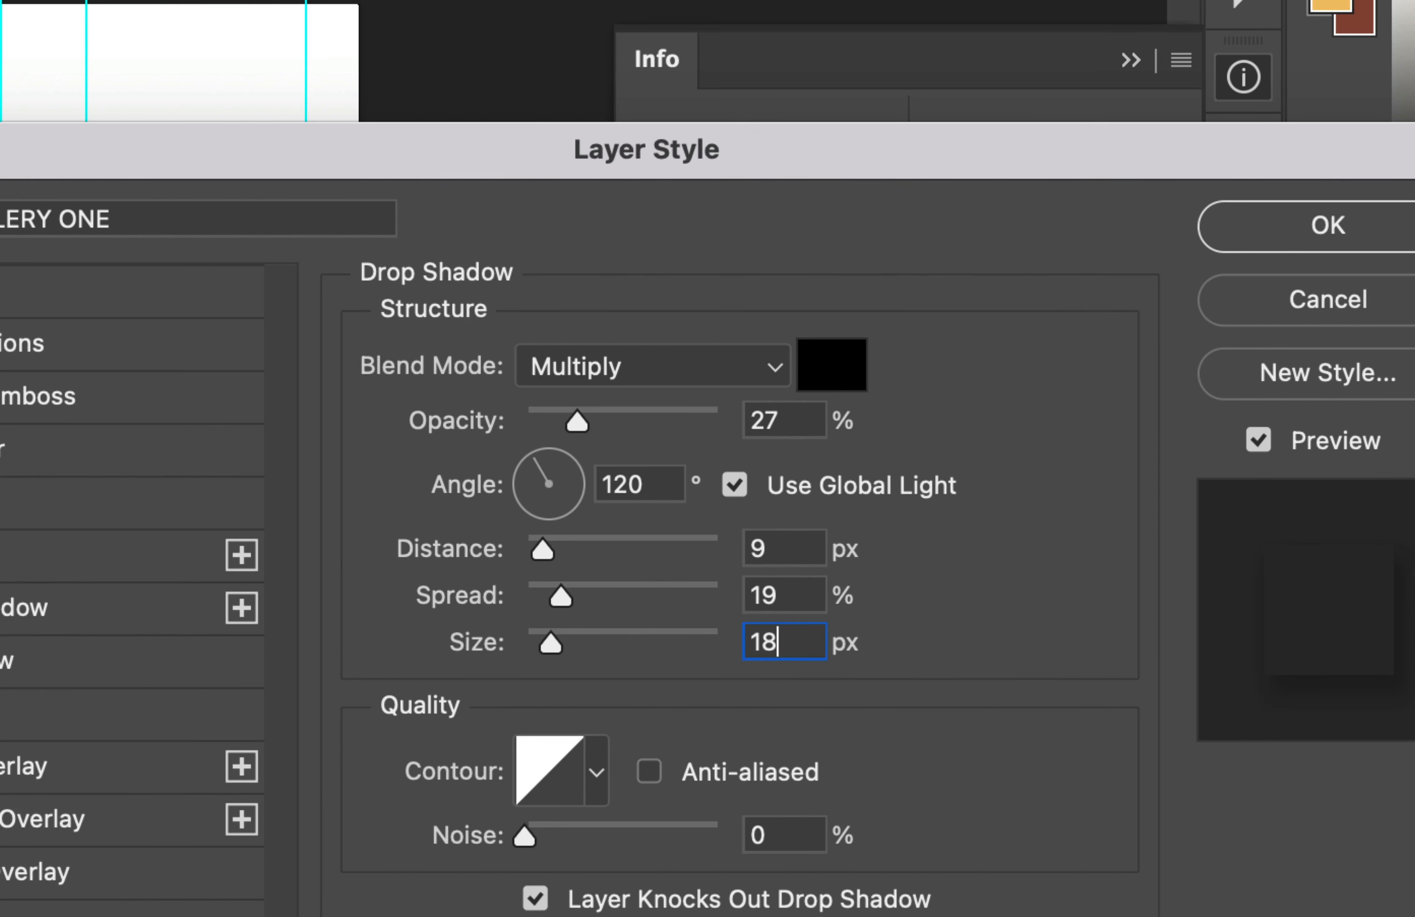
{"action": "key", "text": "Return"}
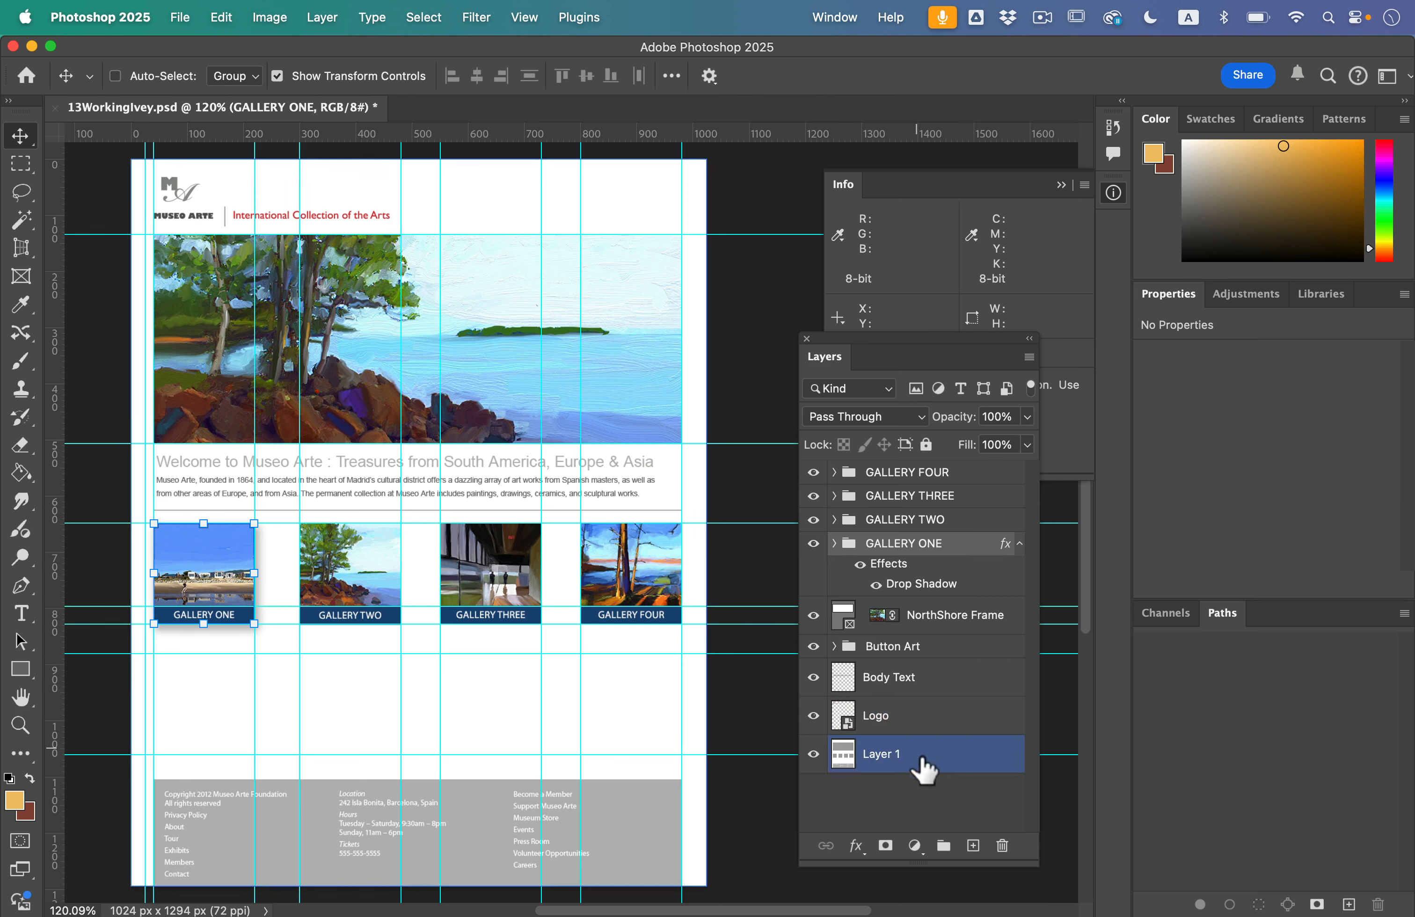
Step: Add a stroke effect to the GALLERY ONE group with a size of 1 px and an Inside position
{"action": "left_click", "coordinate": [857, 845]}
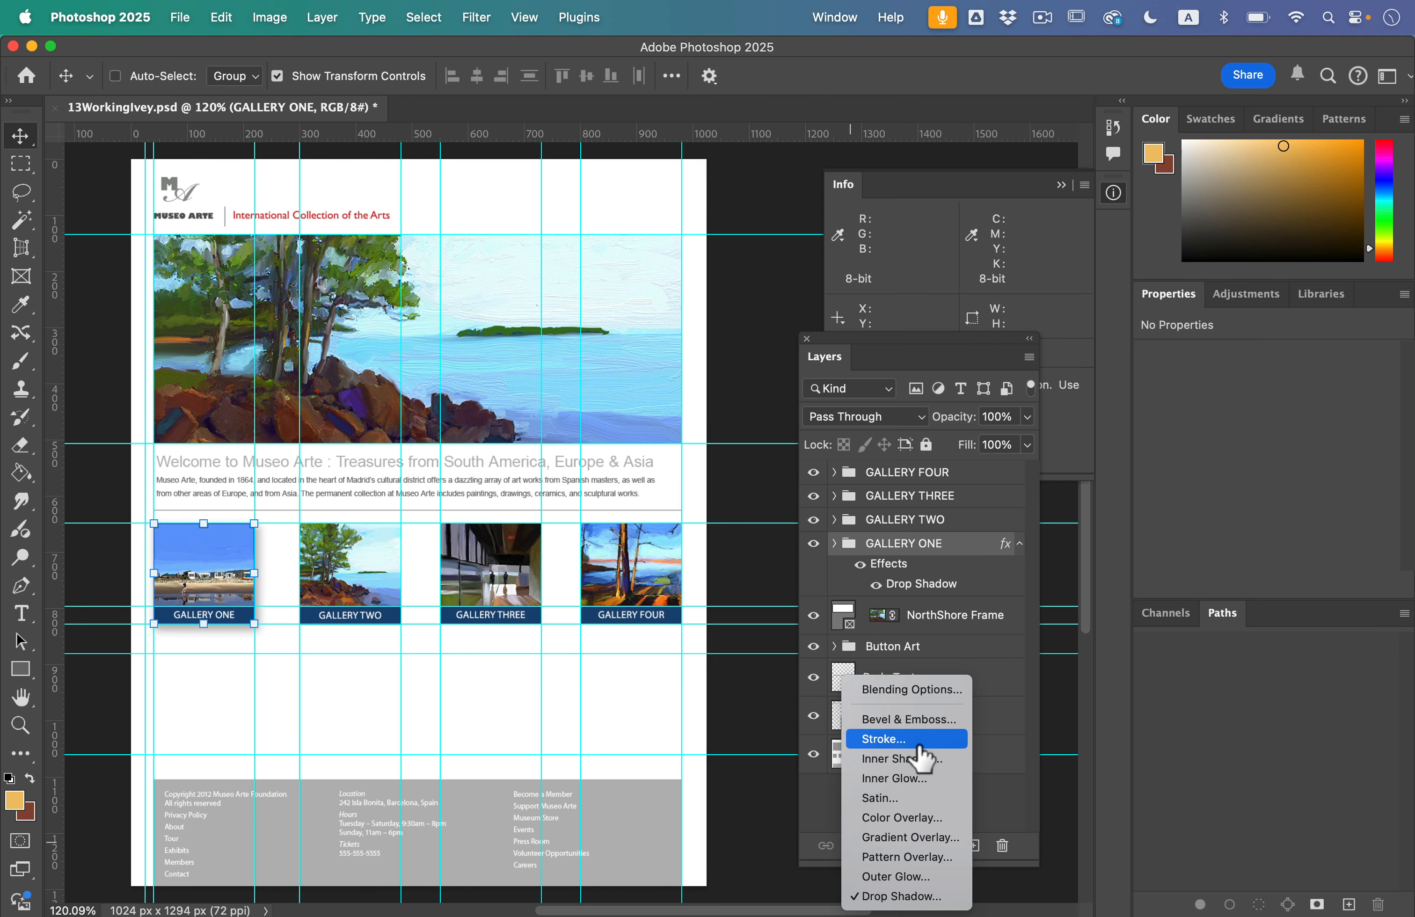
{"action": "left_click", "coordinate": [884, 738]}
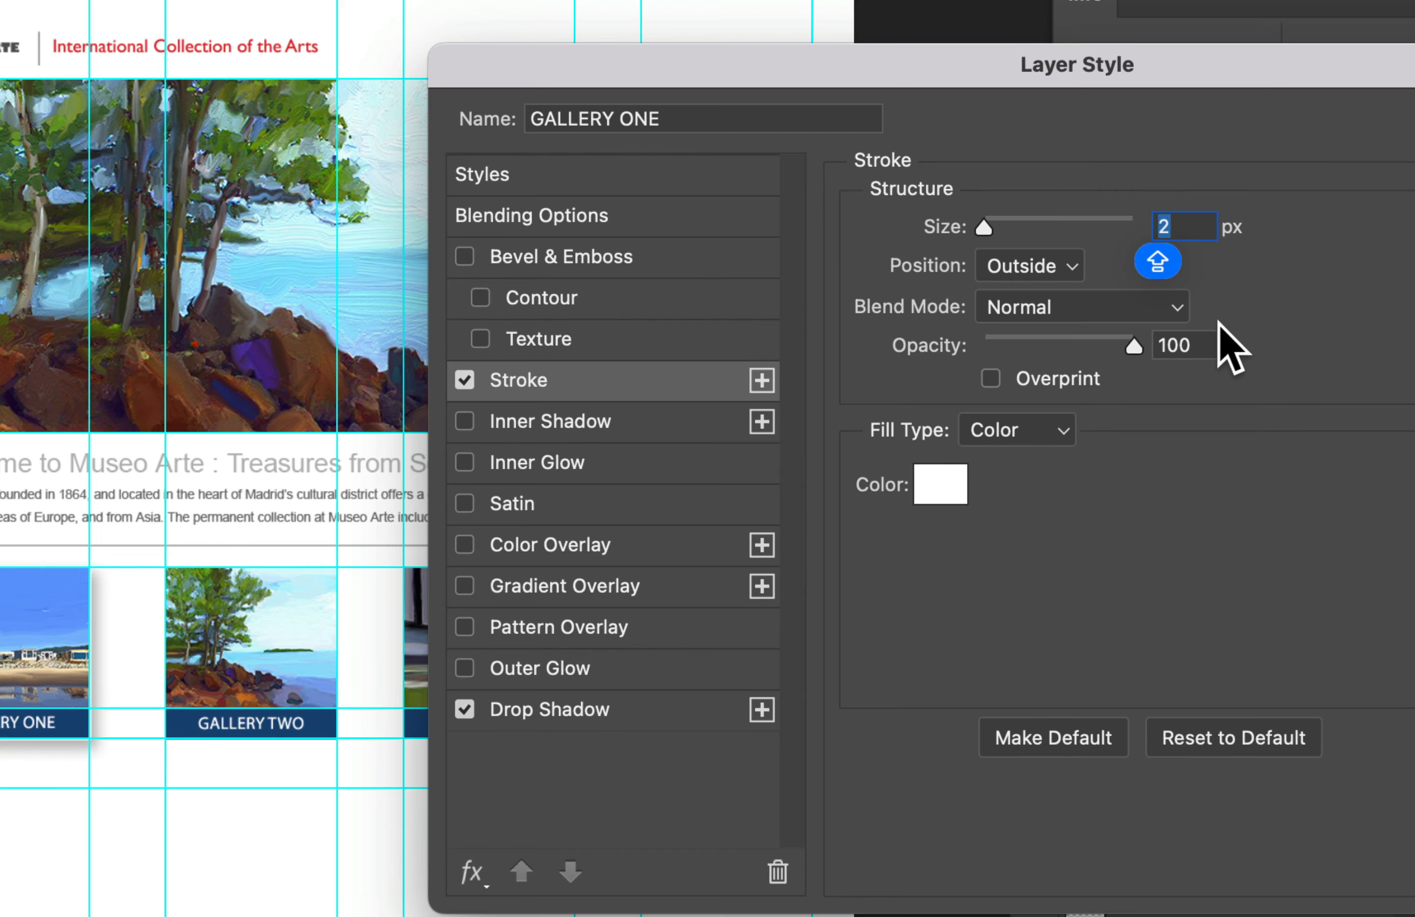
{"action": "type", "text": "1"}
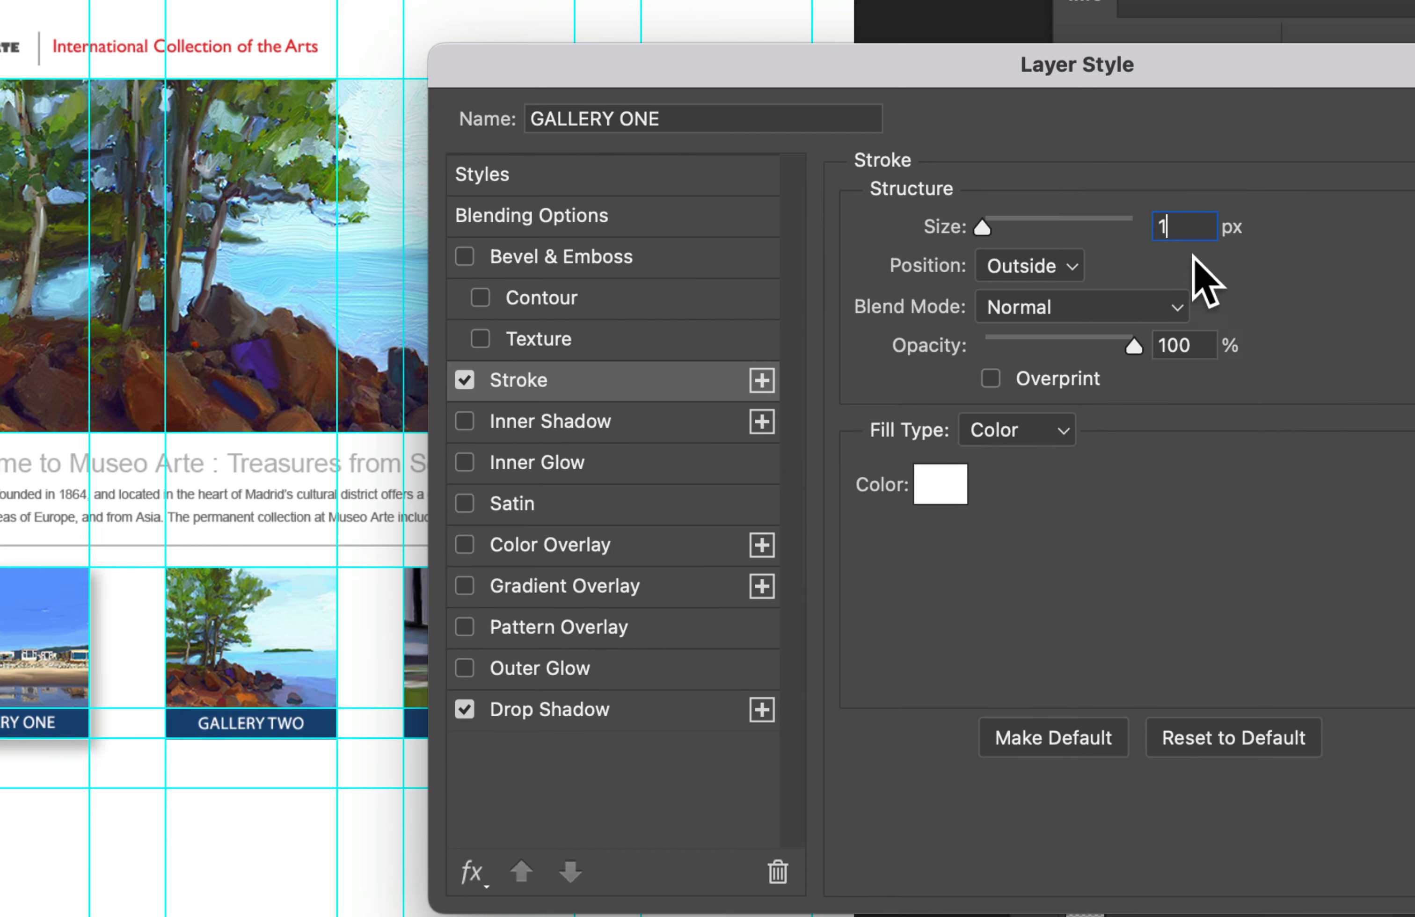
{"action": "left_click", "coordinate": [1012, 269]}
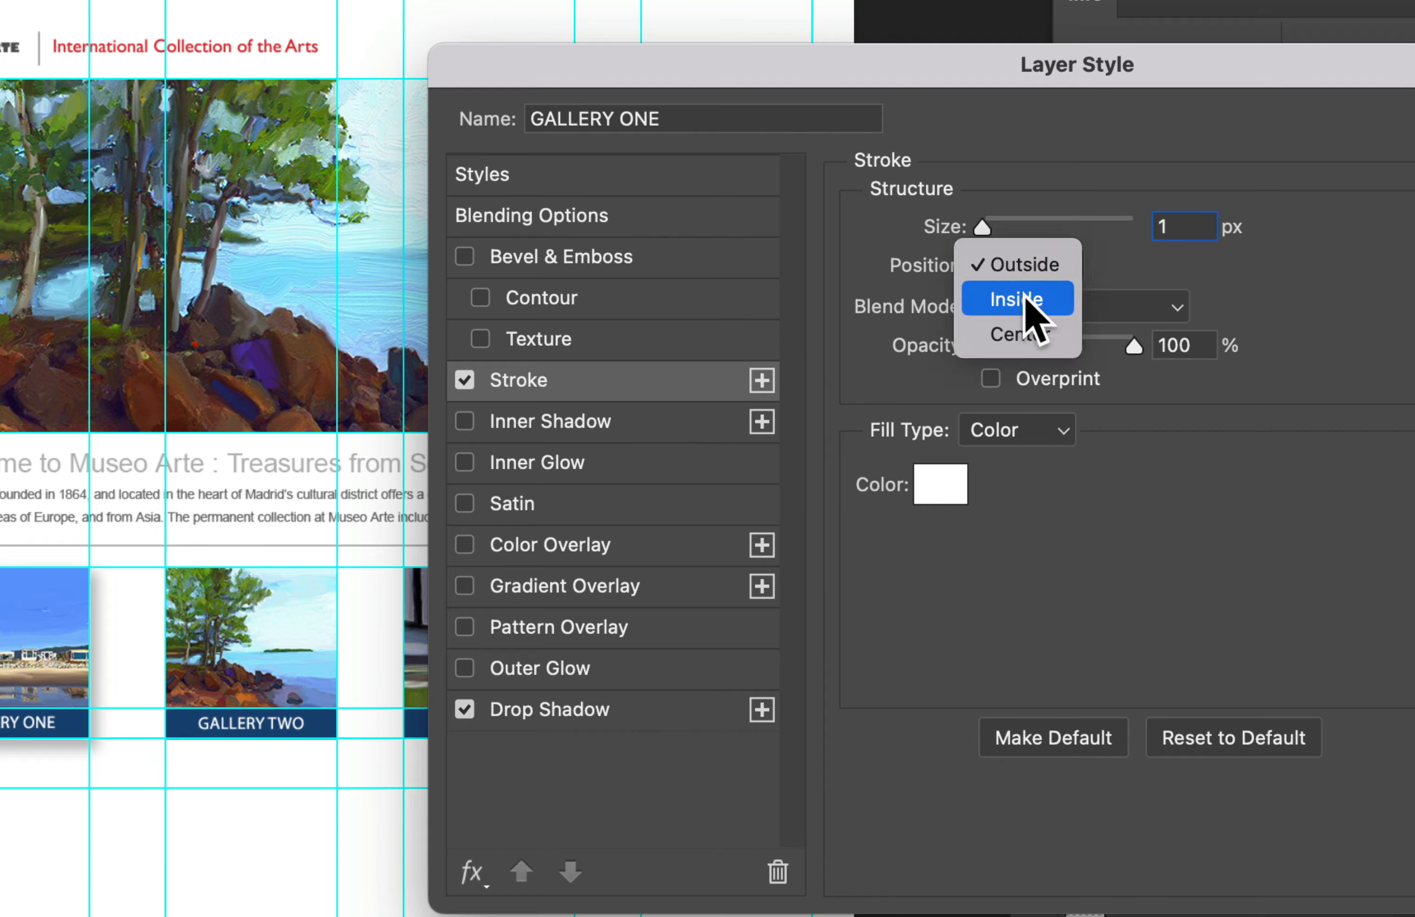
{"action": "left_click", "coordinate": [1054, 301]}
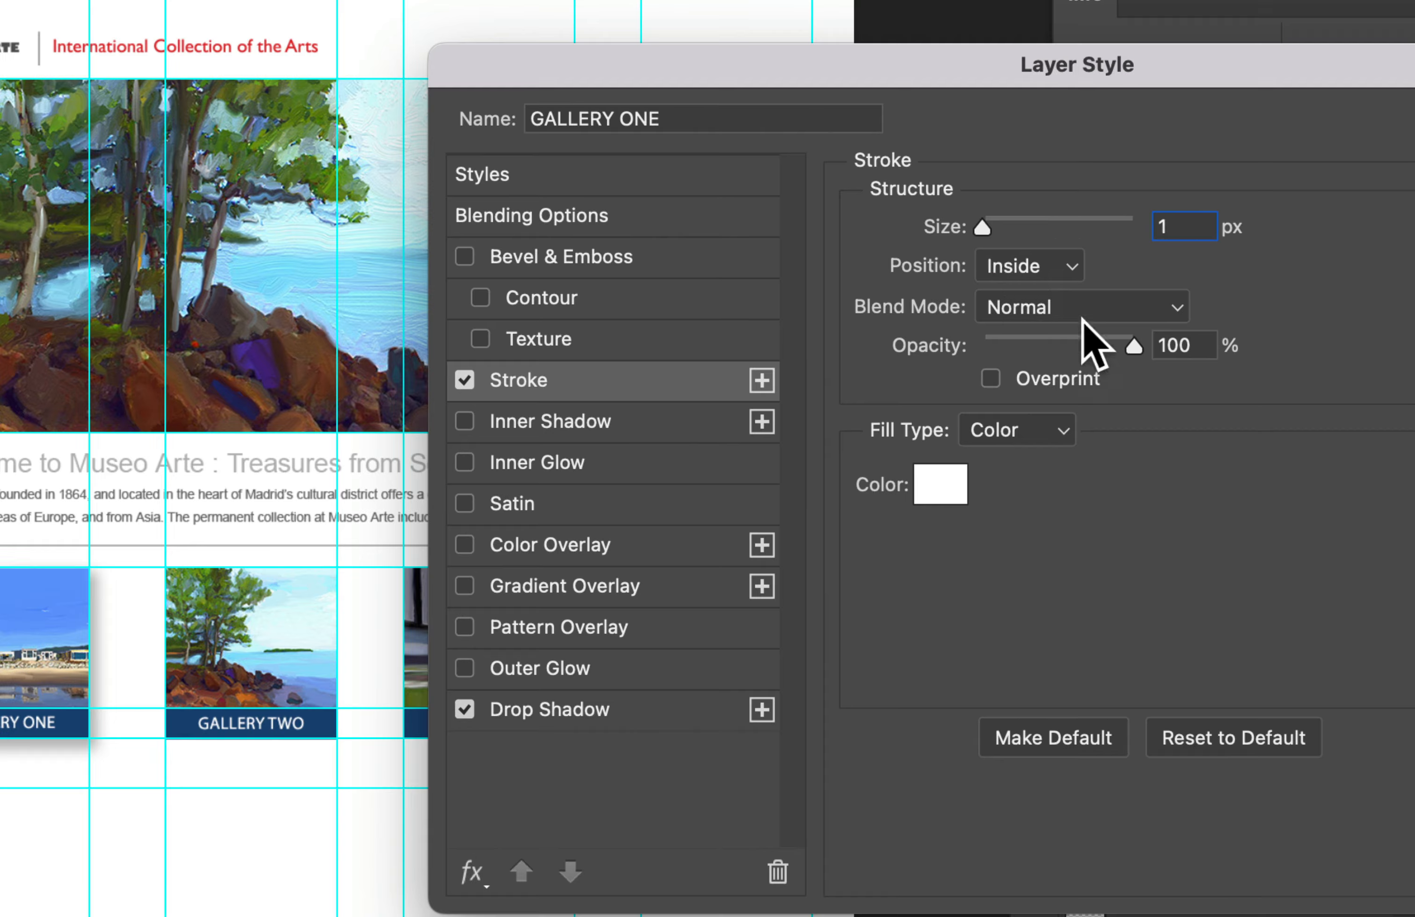
Step: Set the stroke color to dark blue 0a1675 and apply the layer style
{"action": "left_click", "coordinate": [929, 495]}
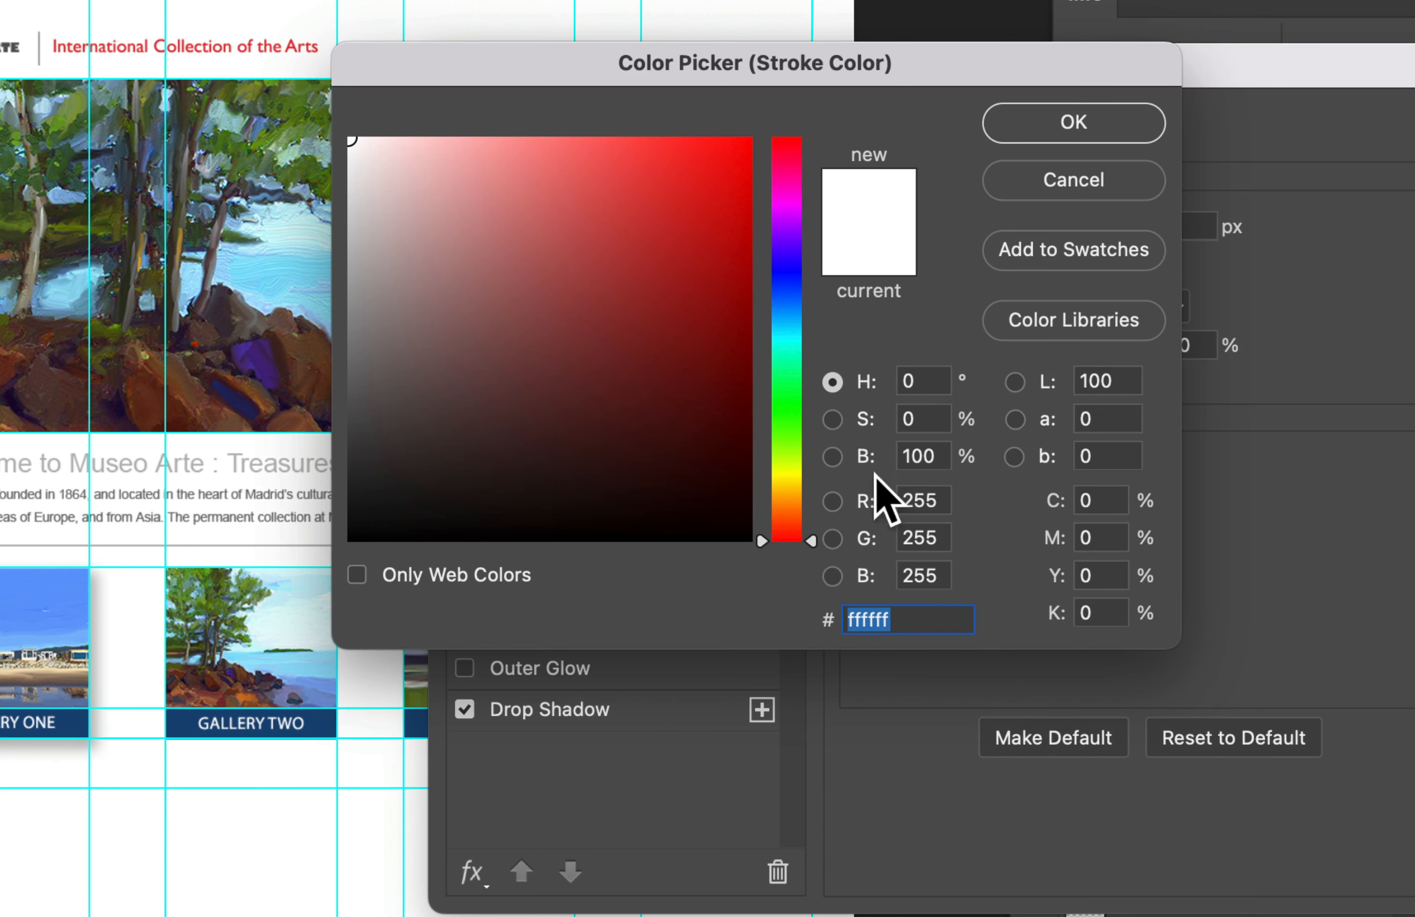
{"action": "left_click", "coordinate": [786, 279]}
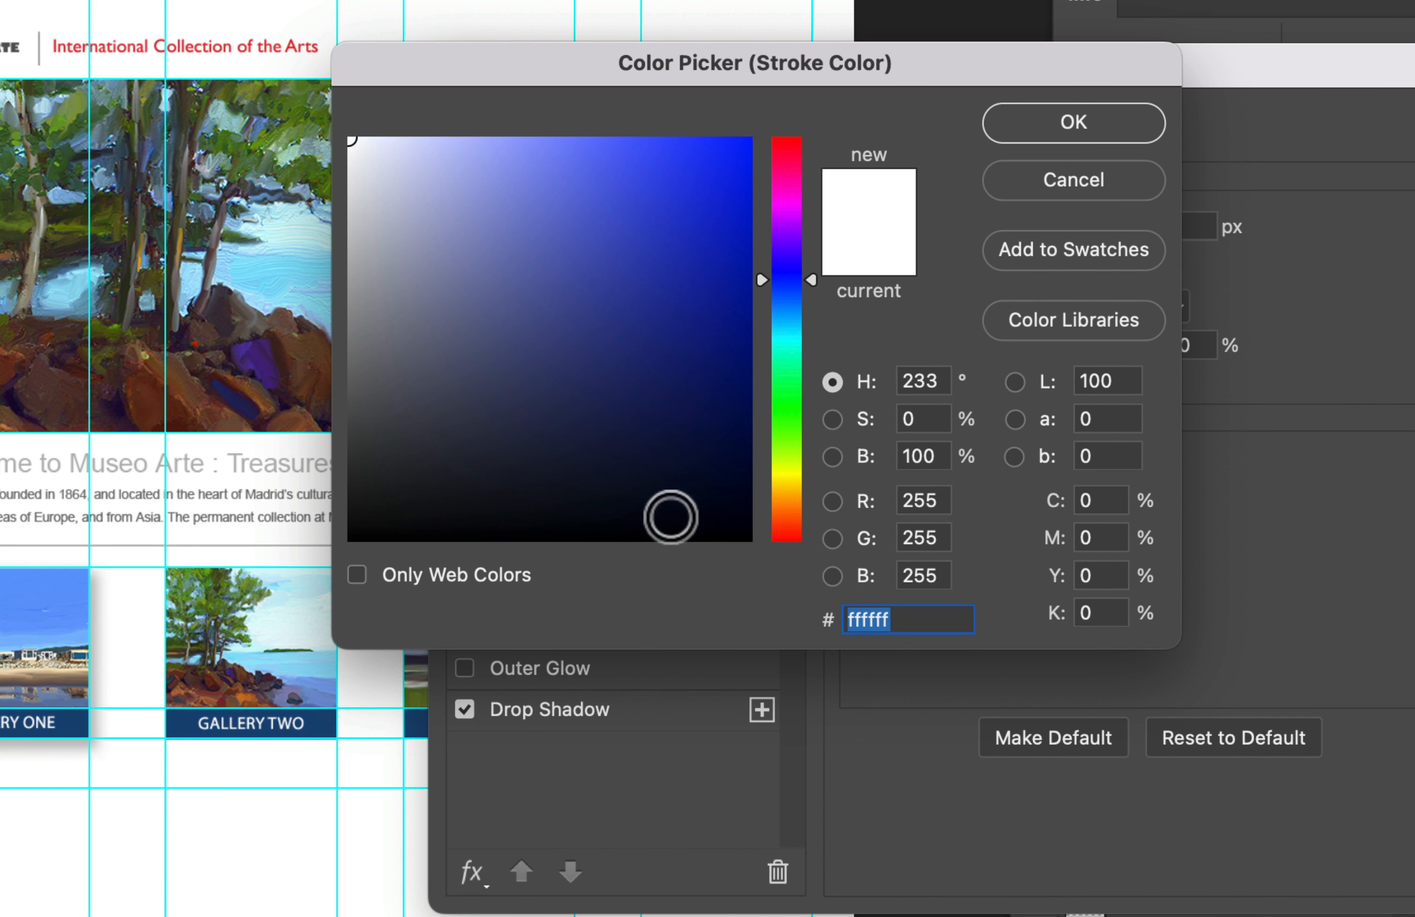
{"action": "left_click", "coordinate": [719, 356]}
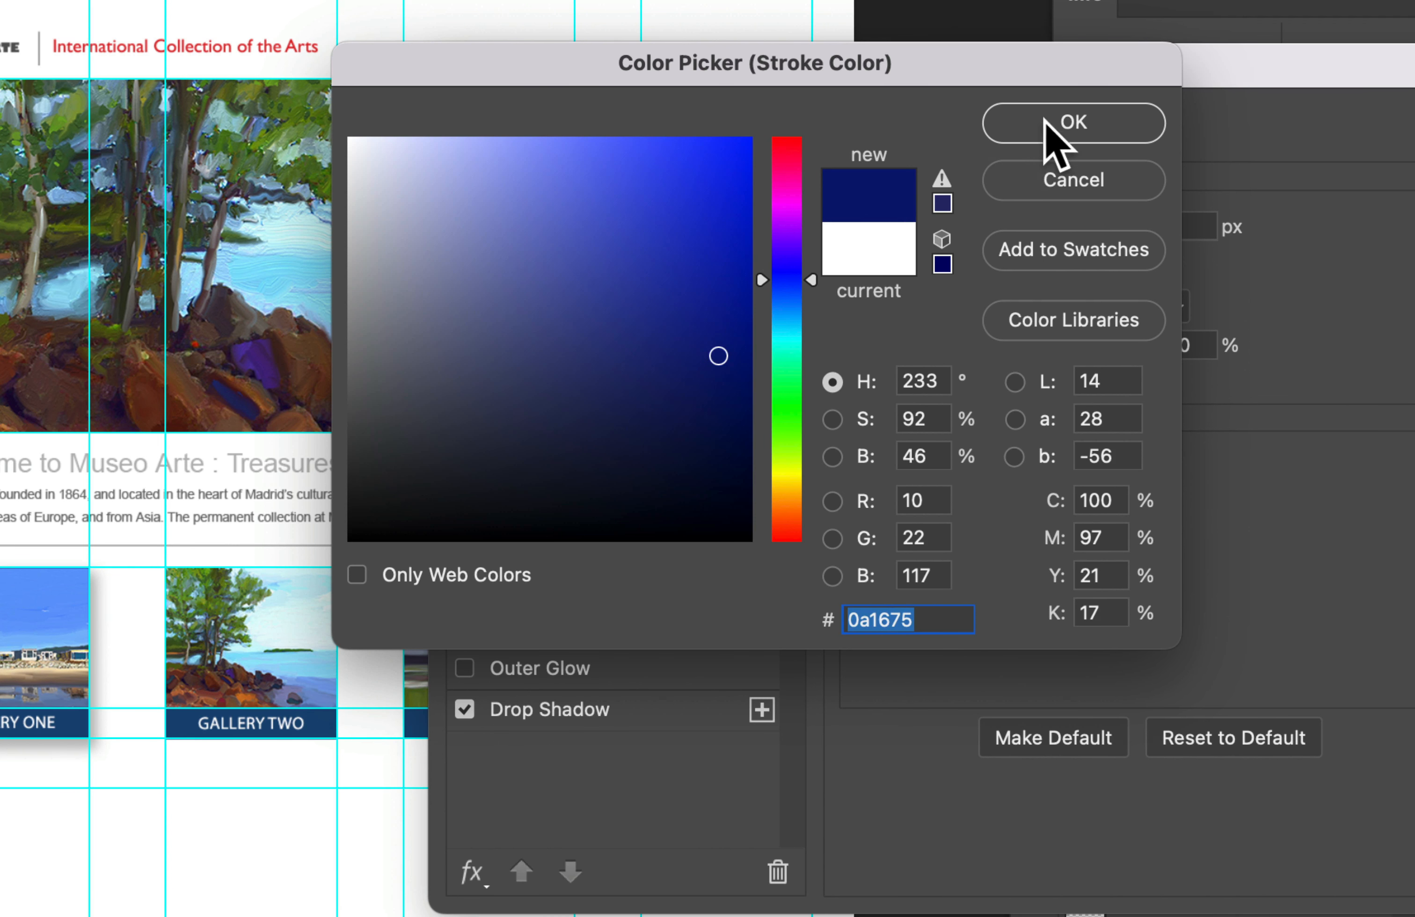
{"action": "left_click", "coordinate": [1055, 137]}
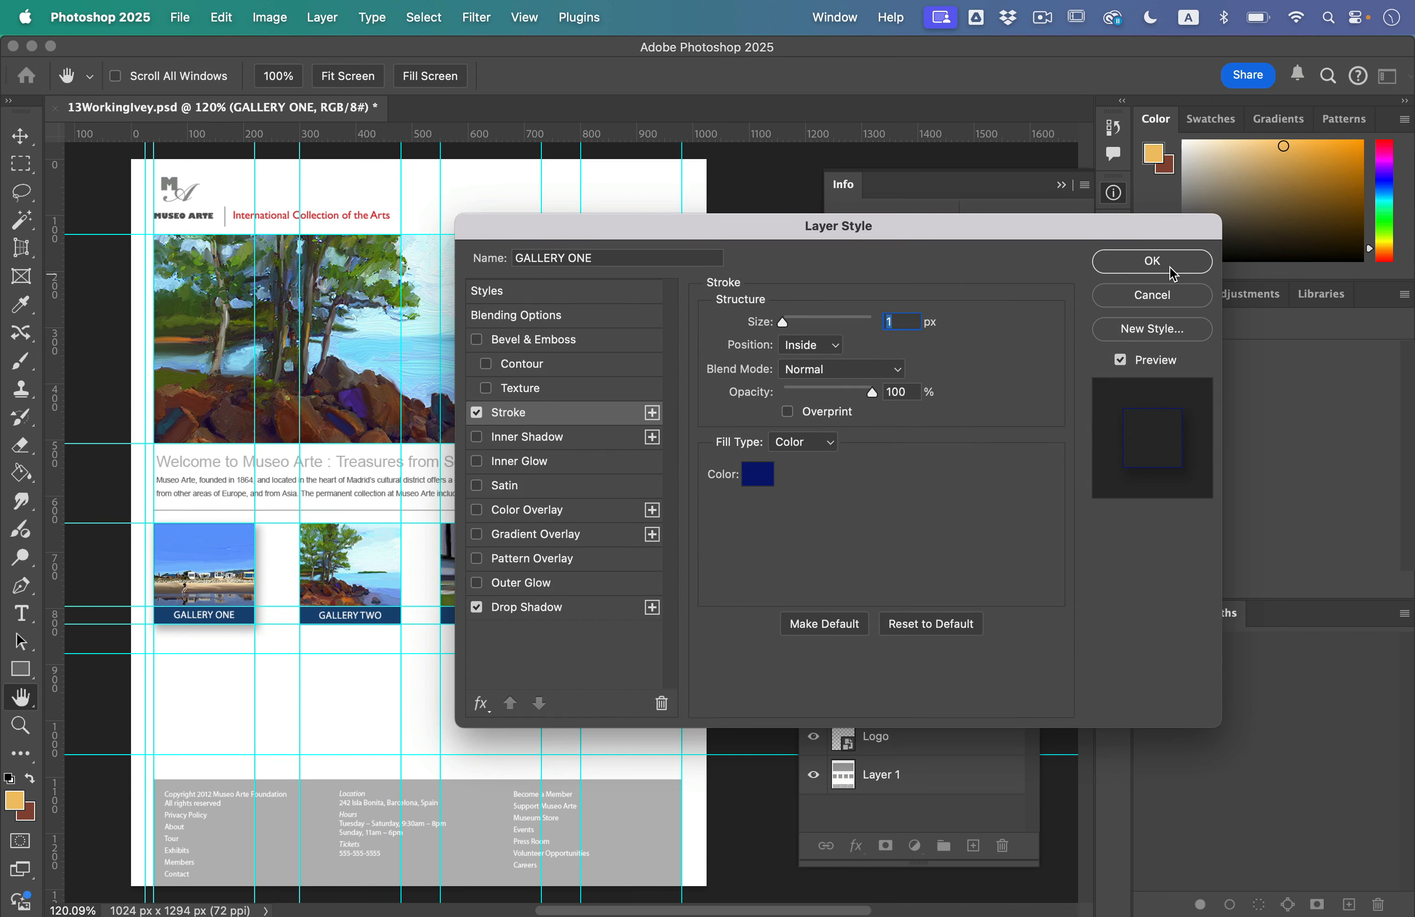
{"action": "left_click", "coordinate": [1153, 262]}
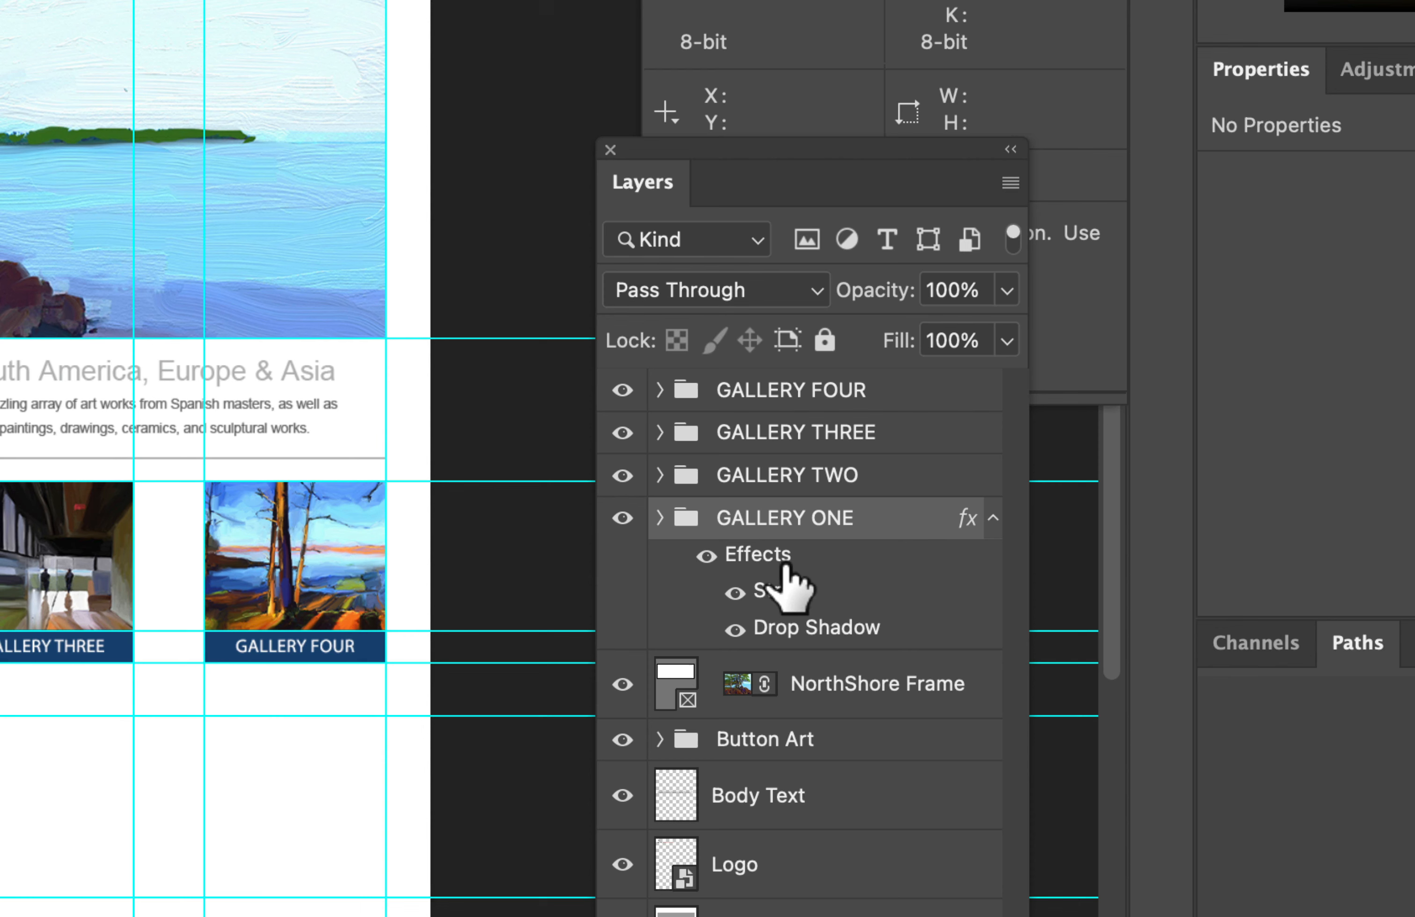
Step: Copy the GALLERY ONE group's stroke and drop shadow effects to the GALLERY TWO, GALLERY THREE and GALLERY FOUR groups
{"action": "mouse_move", "coordinate": [749, 554]}
{"action": "left_mouse_down"}
{"action": "mouse_move", "coordinate": [767, 559]}
{"action": "mouse_move", "coordinate": [799, 507]}
{"action": "mouse_move", "coordinate": [784, 479]}
{"action": "left_mouse_up"}
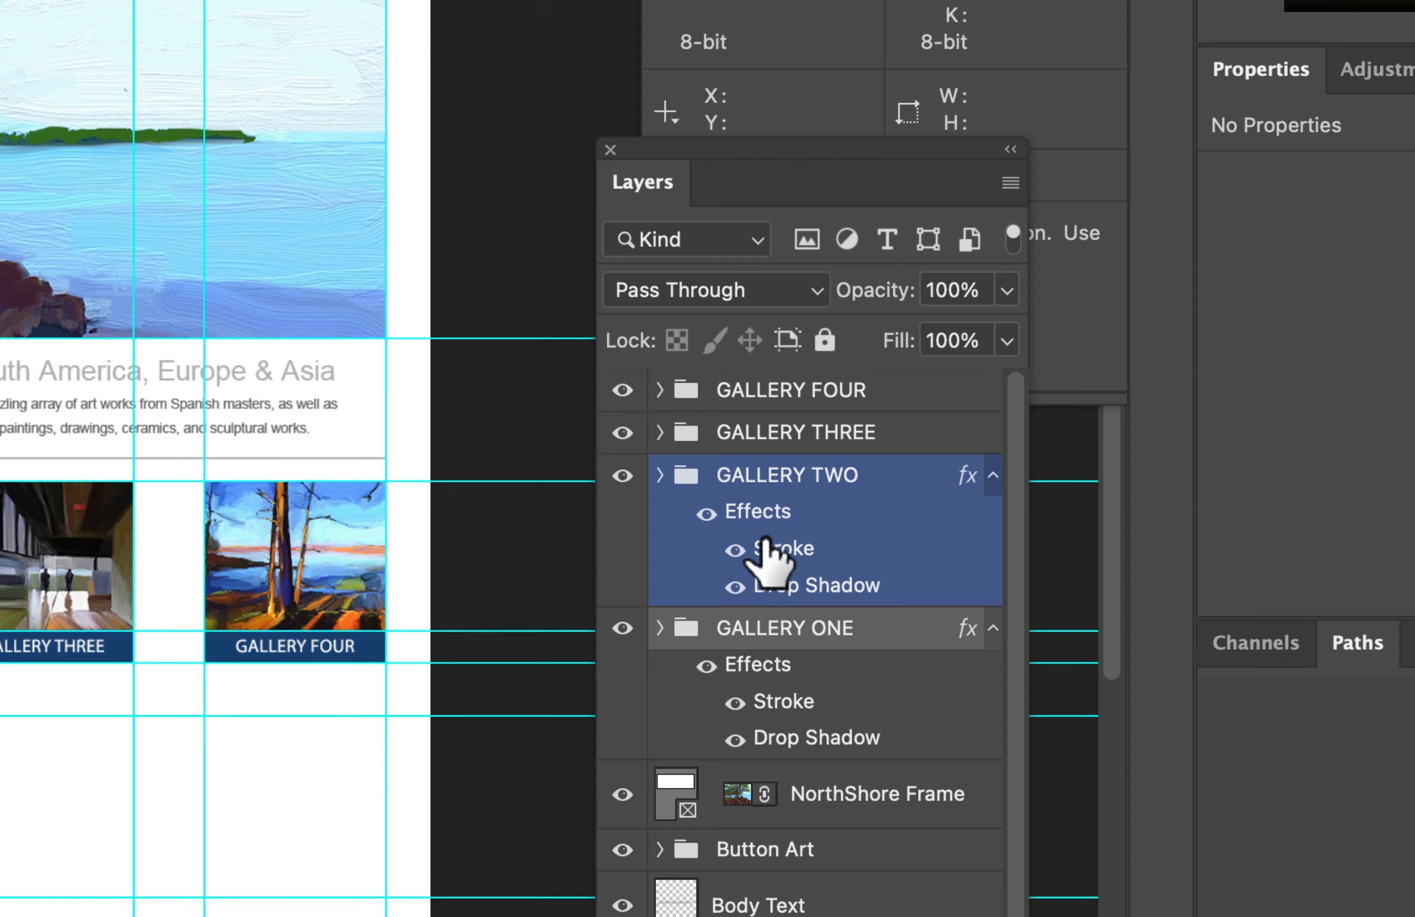
{"action": "mouse_move", "coordinate": [760, 515]}
{"action": "left_mouse_down"}
{"action": "mouse_move", "coordinate": [830, 475]}
{"action": "mouse_move", "coordinate": [809, 433]}
{"action": "left_mouse_up"}
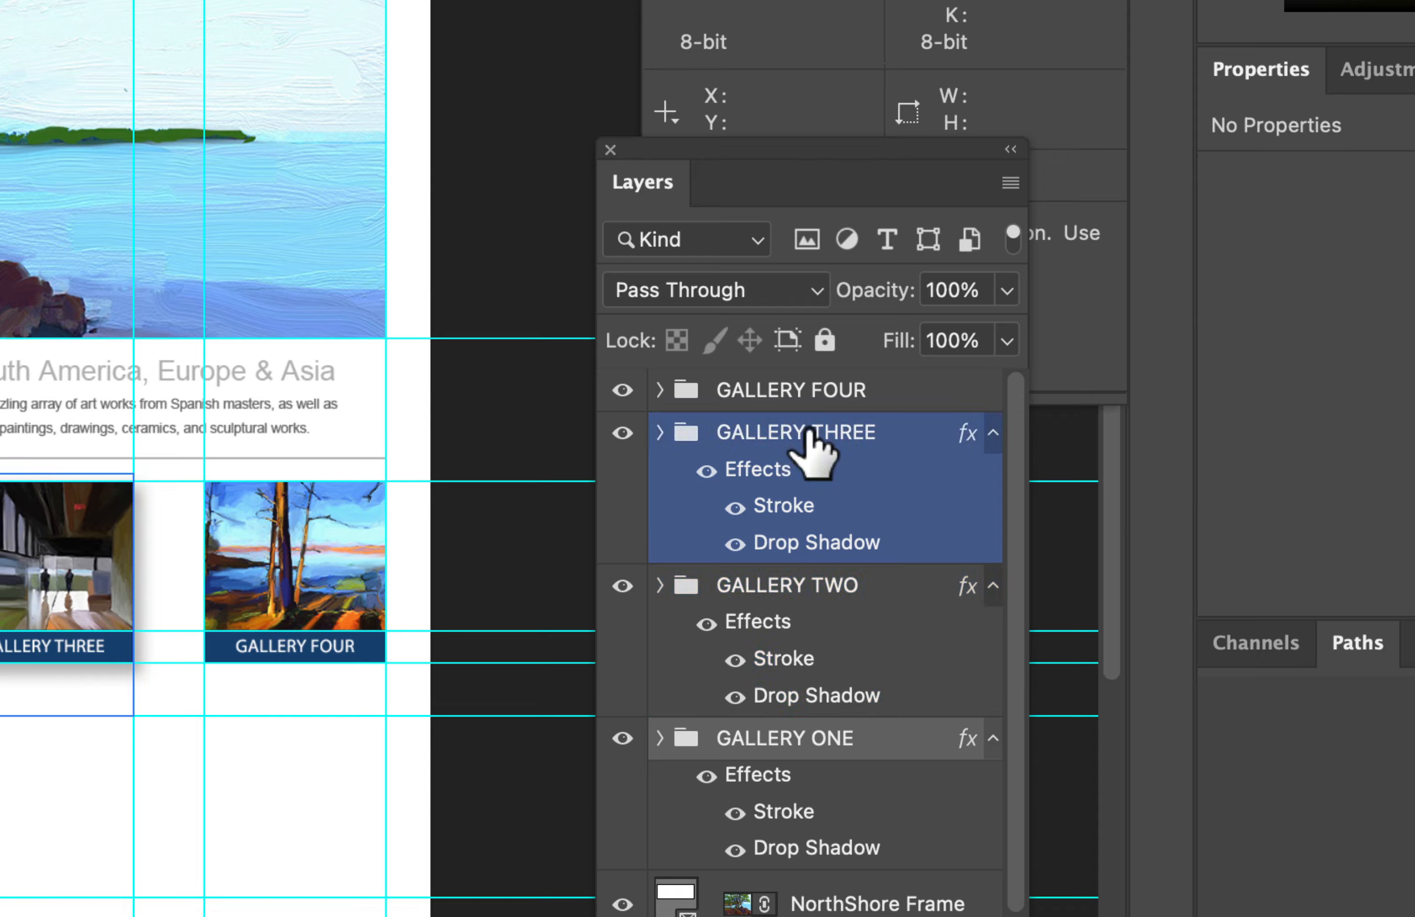
{"action": "mouse_move", "coordinate": [738, 477]}
{"action": "left_mouse_down"}
{"action": "mouse_move", "coordinate": [805, 411]}
{"action": "mouse_move", "coordinate": [804, 390]}
{"action": "left_mouse_up"}
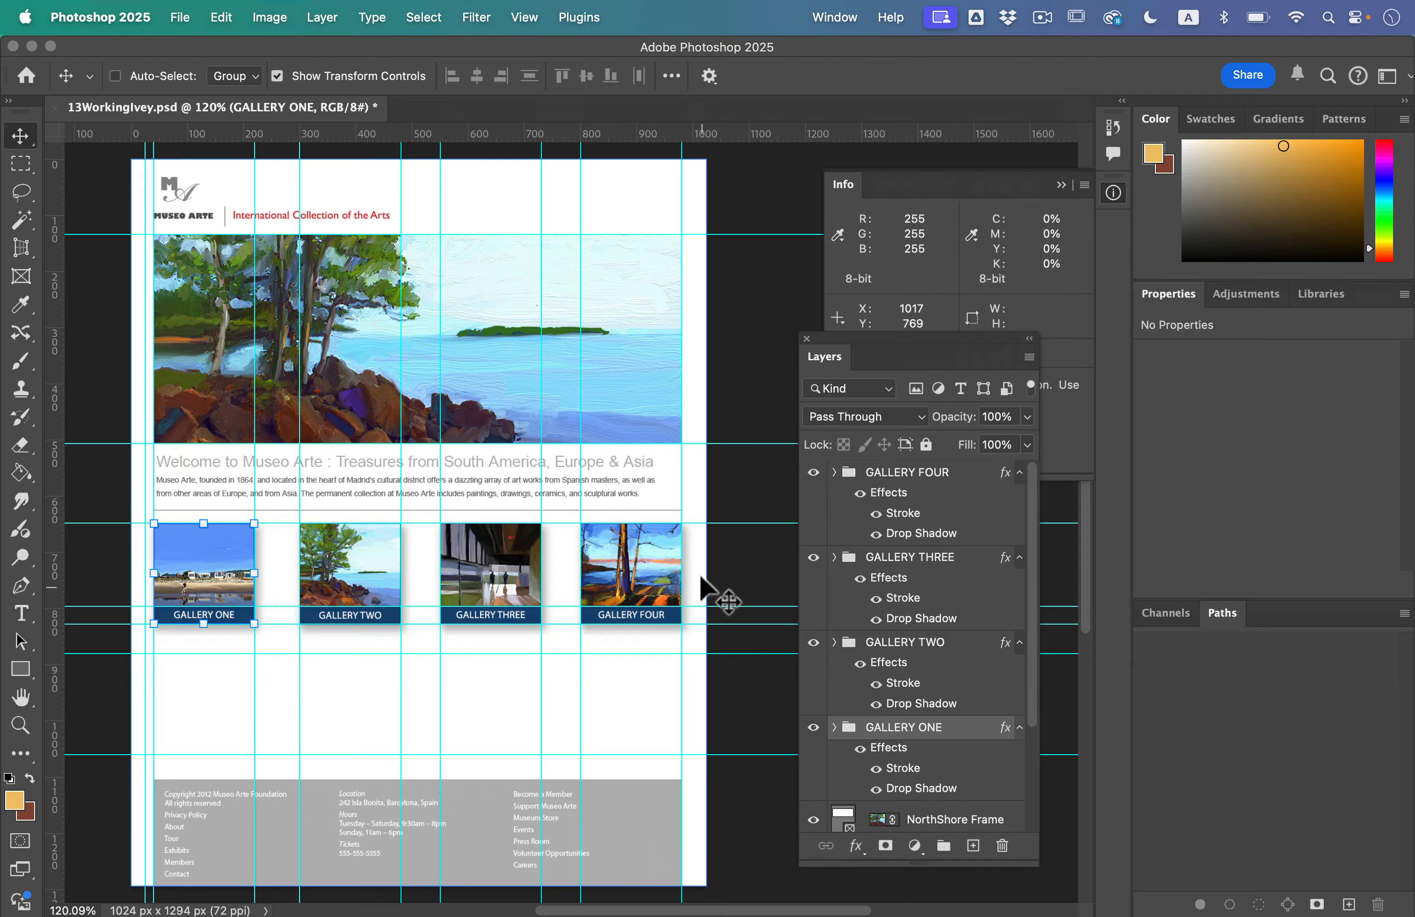
{"action": "left_click", "coordinate": [673, 703]}
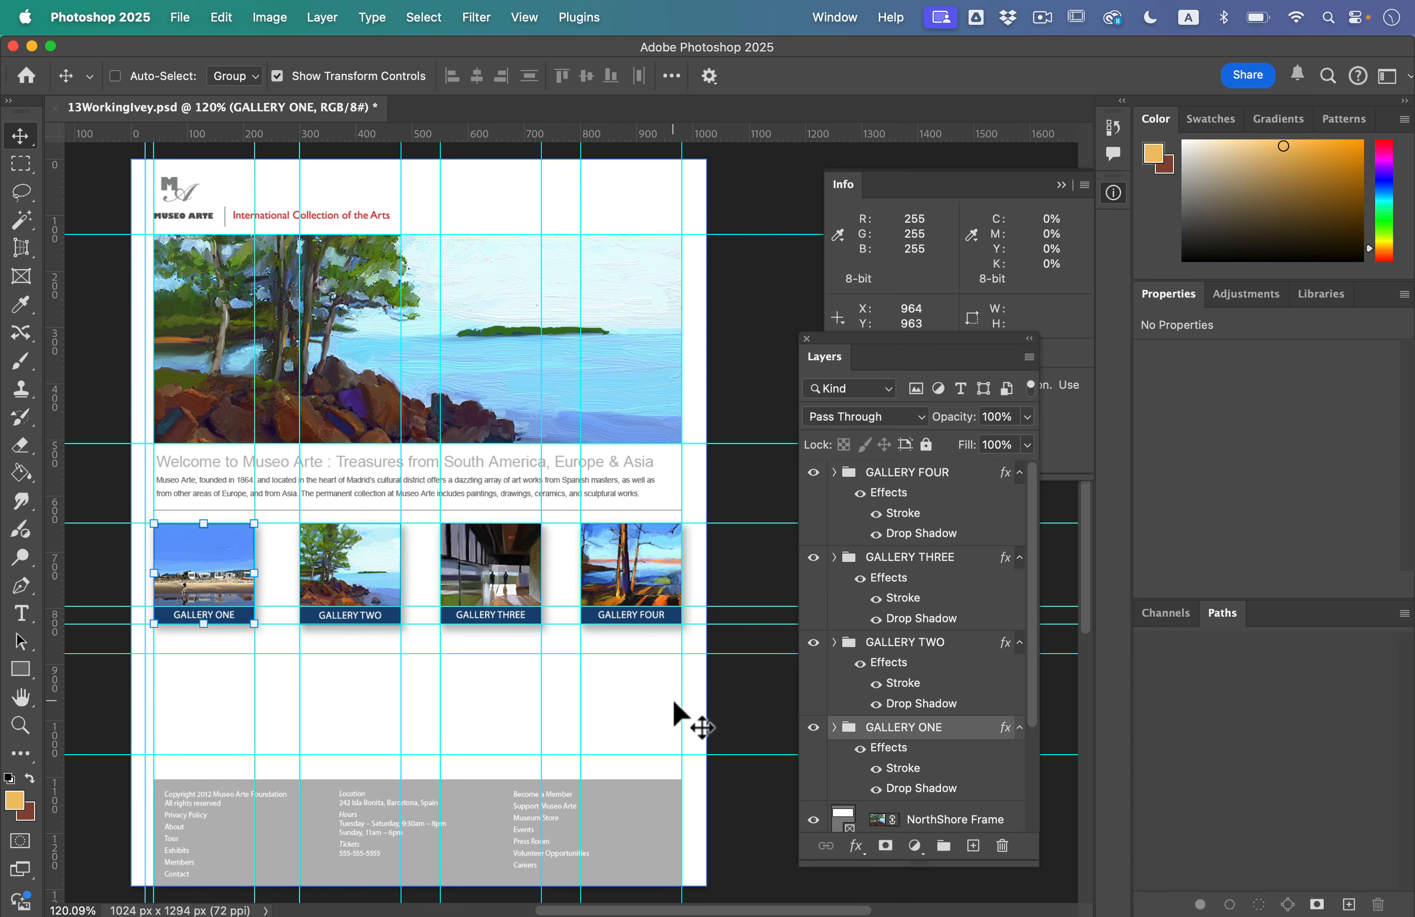
Step: Select the GALLERY FOUR group and collapse the effects lists of all four gallery groups
{"action": "left_click", "coordinate": [952, 472]}
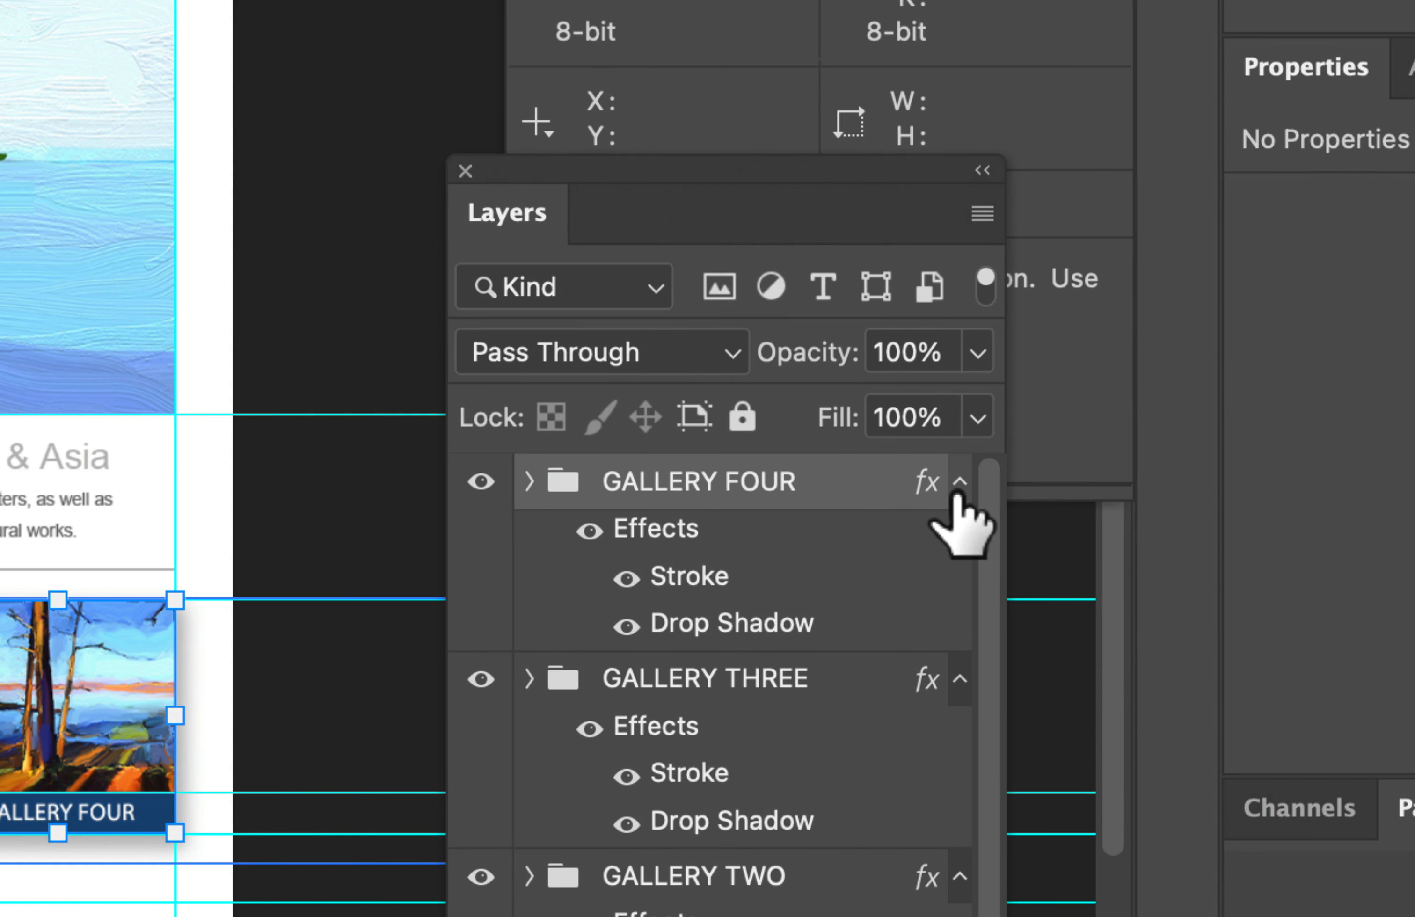
{"action": "left_click", "coordinate": [1019, 472]}
{"action": "left_click", "coordinate": [956, 539]}
{"action": "left_click", "coordinate": [959, 536]}
{"action": "left_click", "coordinate": [955, 593]}
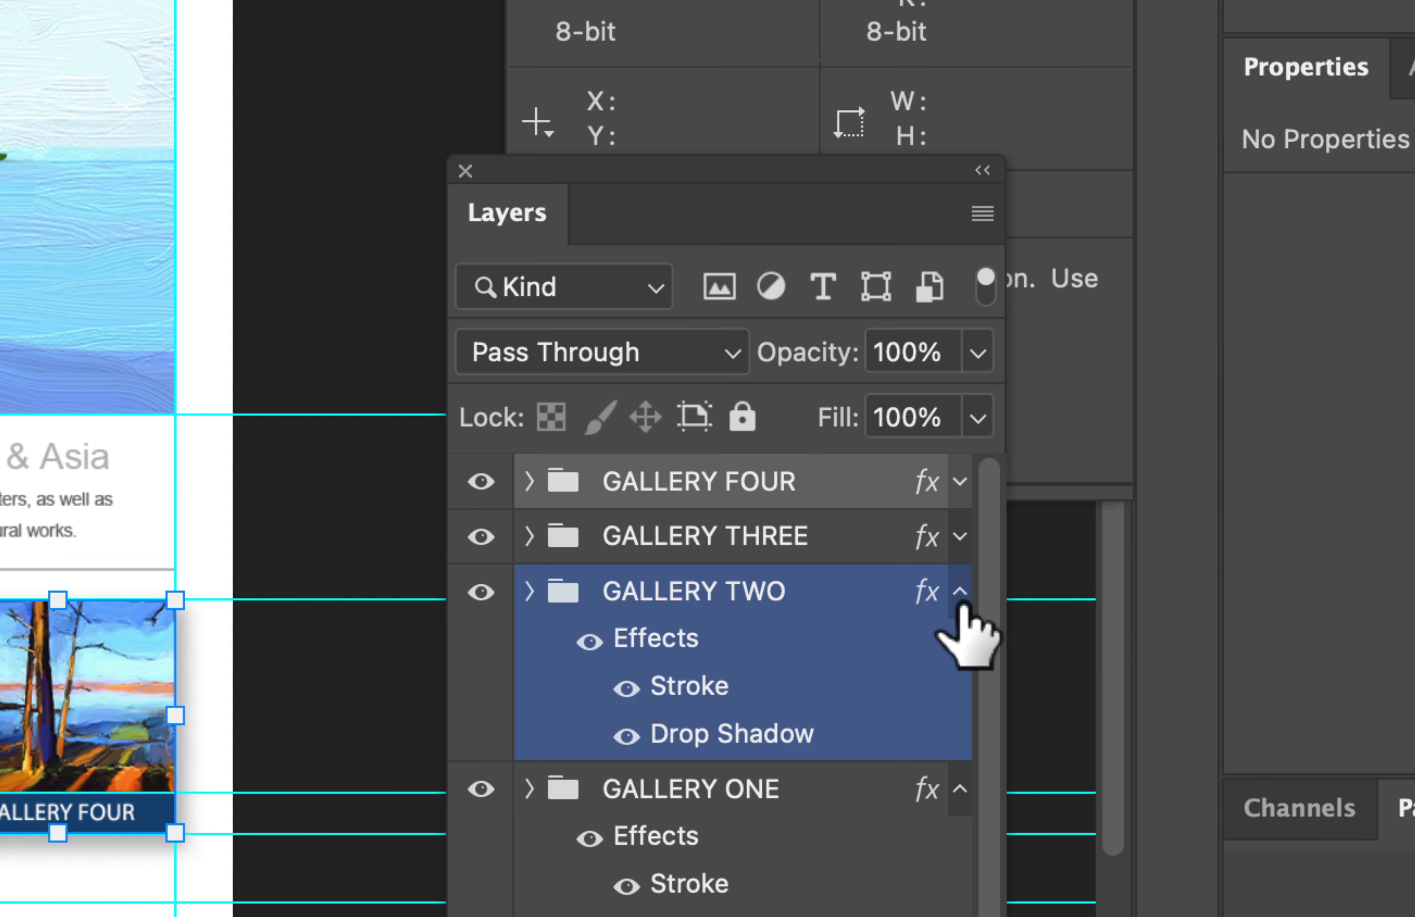
{"action": "left_click", "coordinate": [959, 591]}
{"action": "left_click", "coordinate": [956, 647]}
{"action": "left_click", "coordinate": [959, 646]}
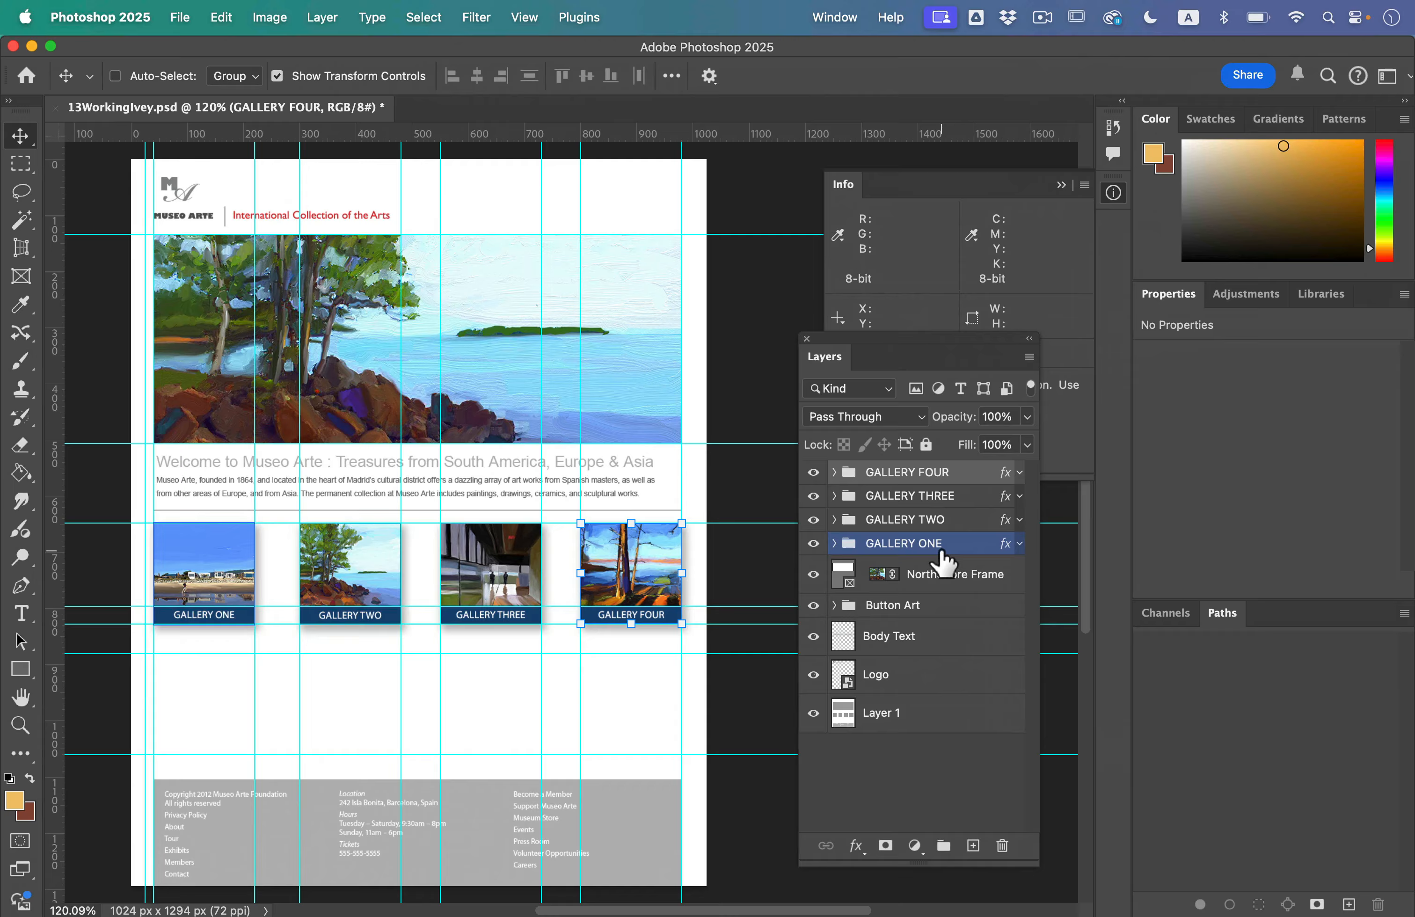
Step: Save the Museo Arte document under its existing file name
{"action": "left_click", "coordinate": [932, 572]}
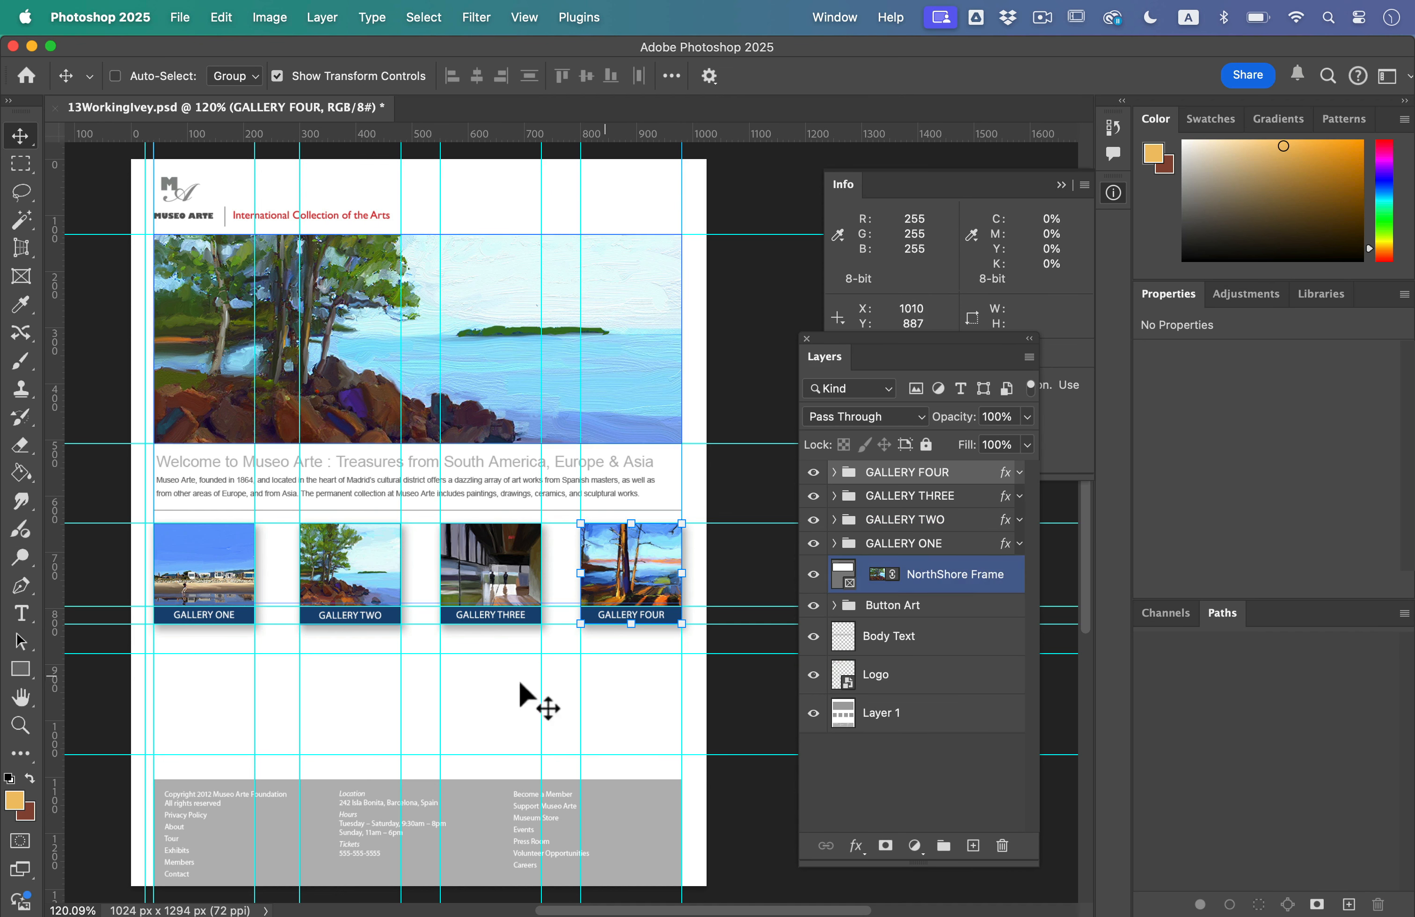
{"action": "left_click", "coordinate": [181, 16]}
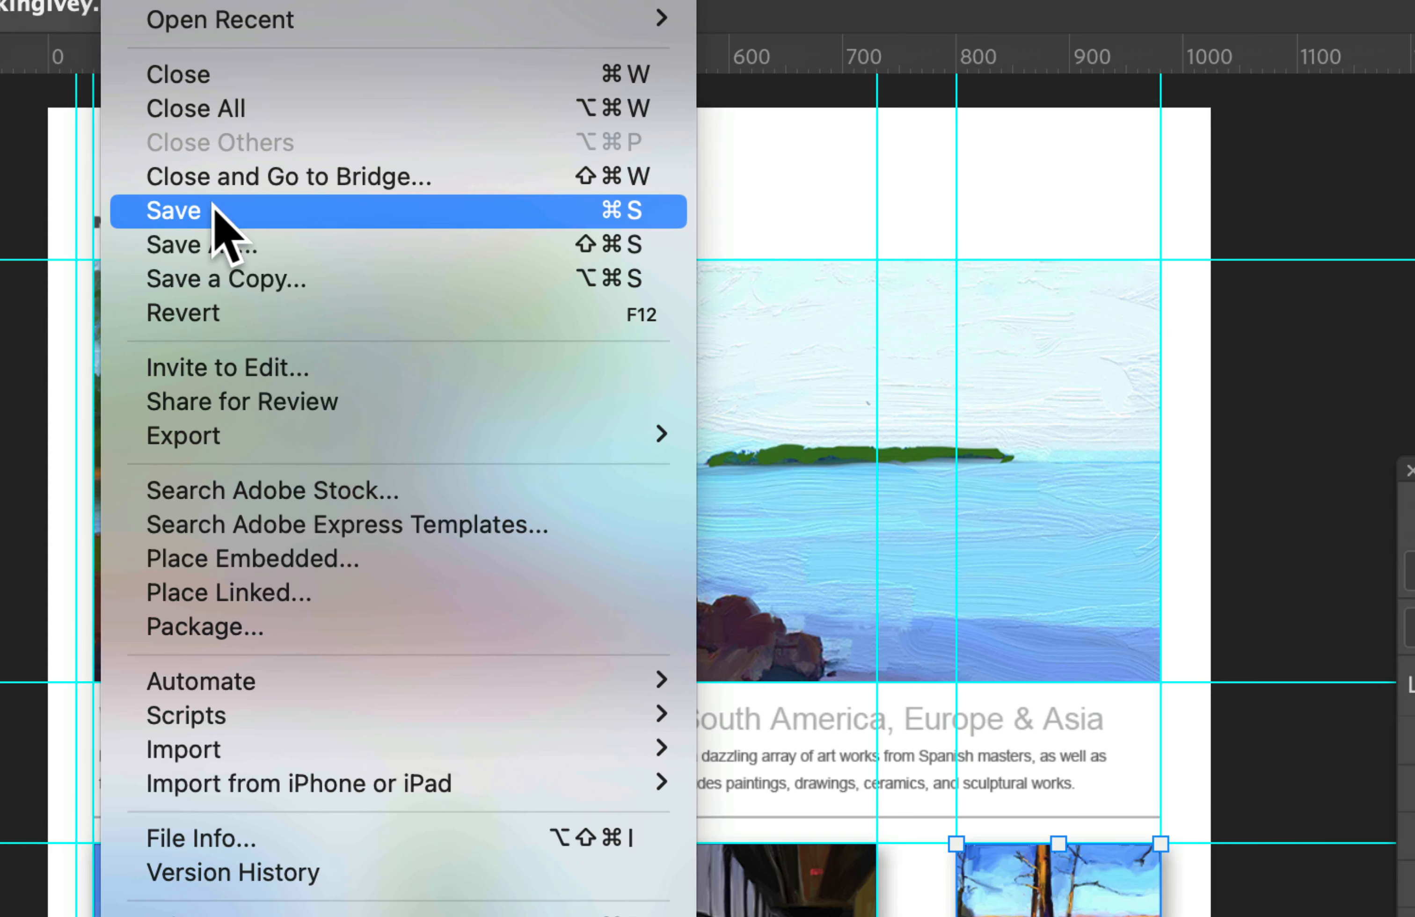
{"action": "left_click", "coordinate": [214, 218]}
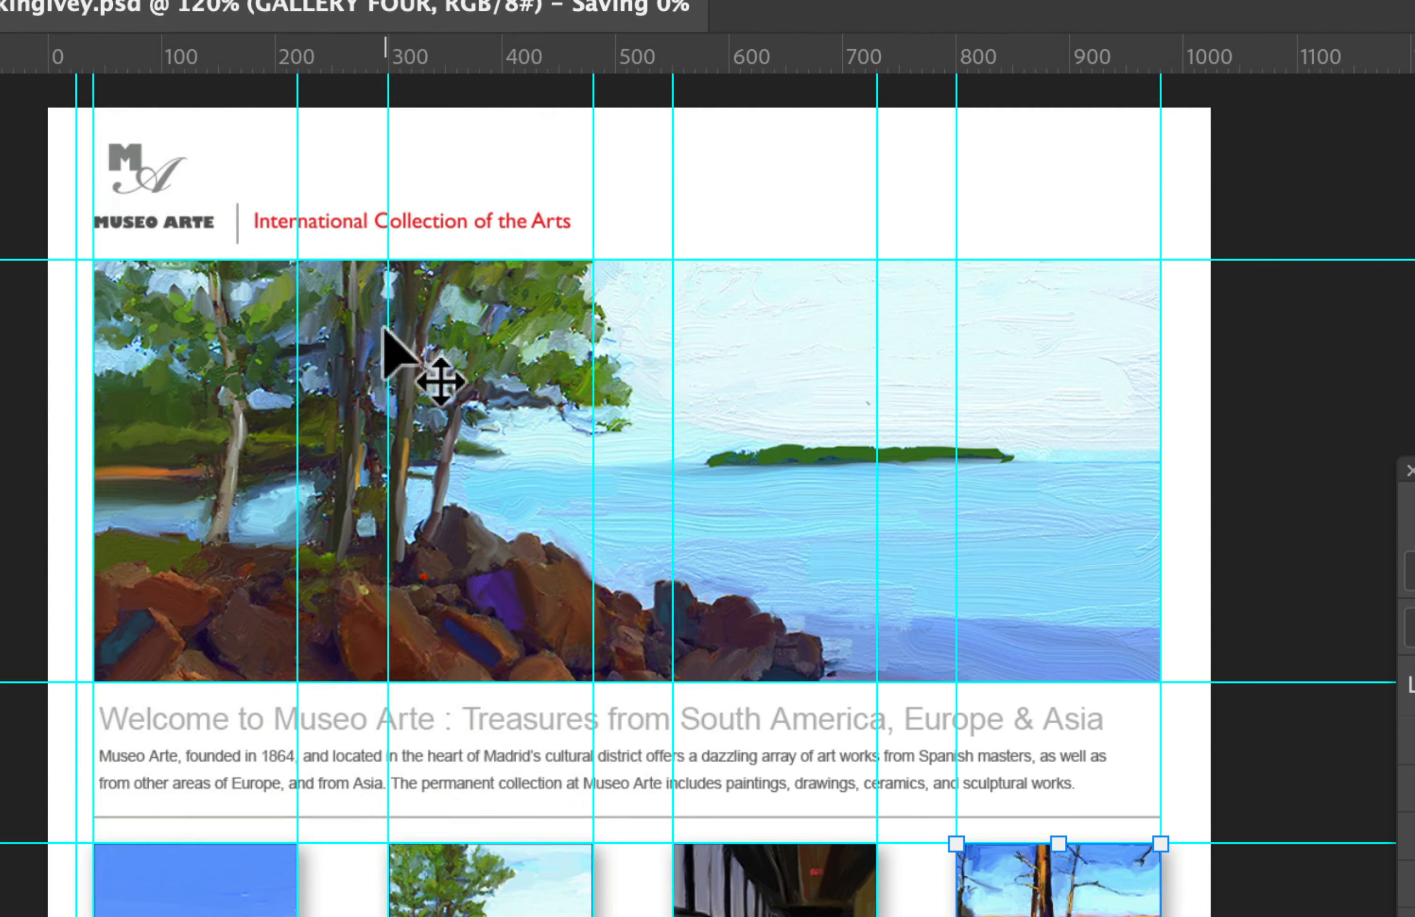